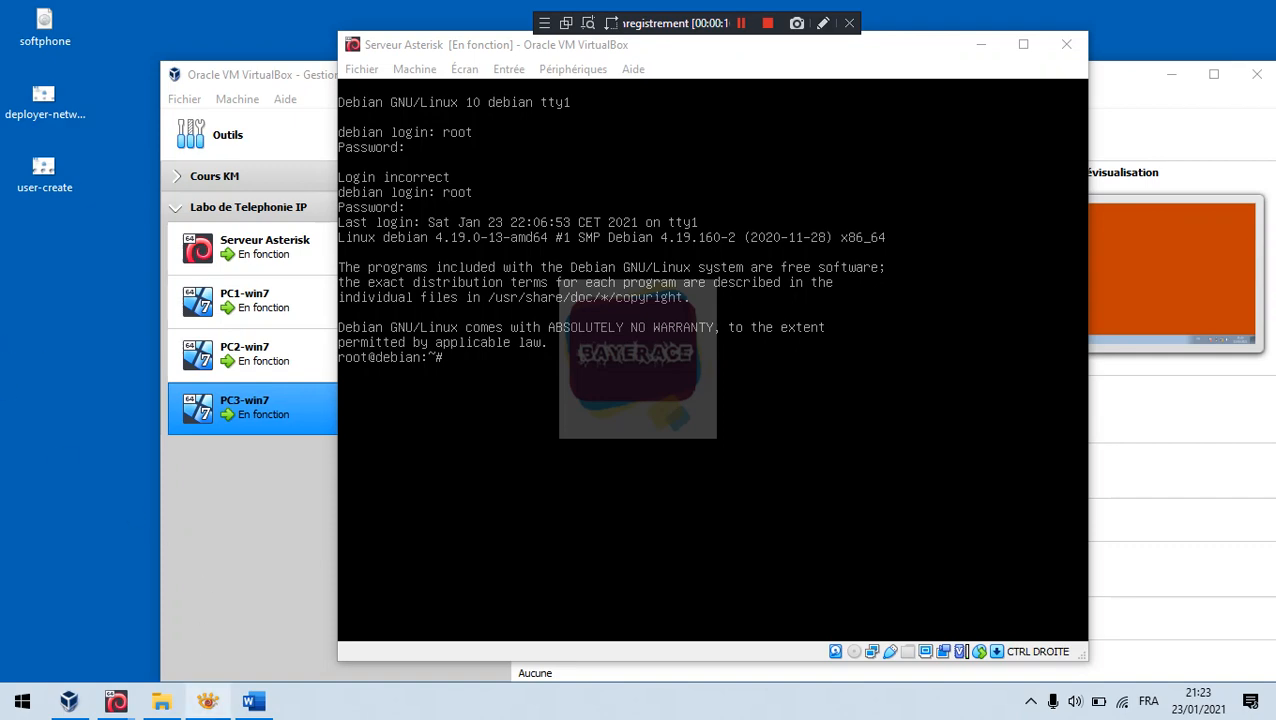
Step: Review the lab network diagram and the users/extensions table, then close them
click(207, 701)
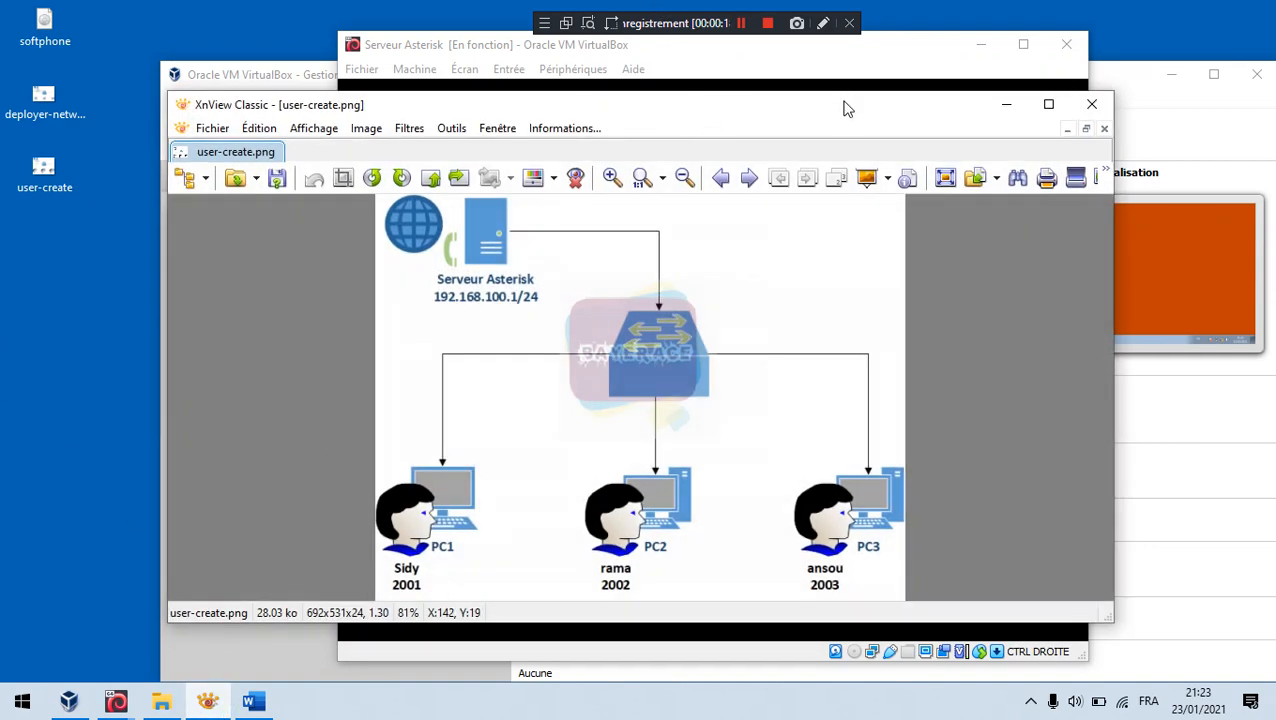
double_click(840, 104)
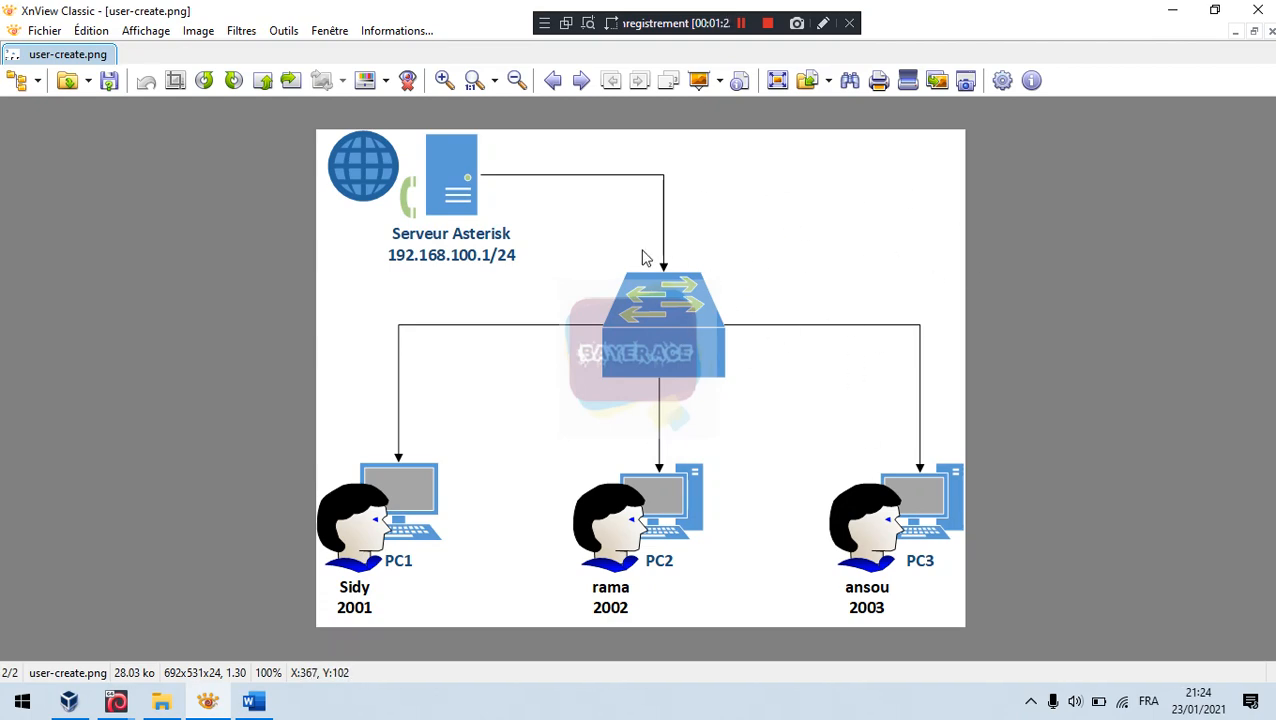
click(268, 708)
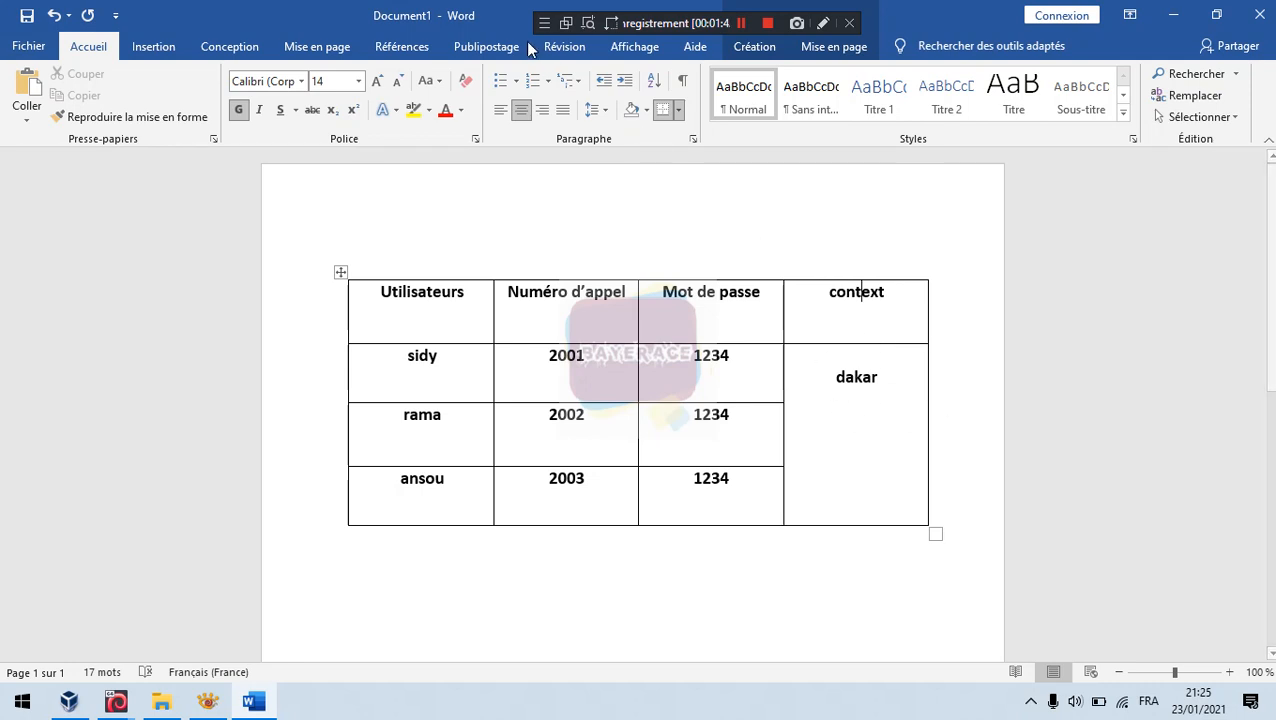
click(1176, 19)
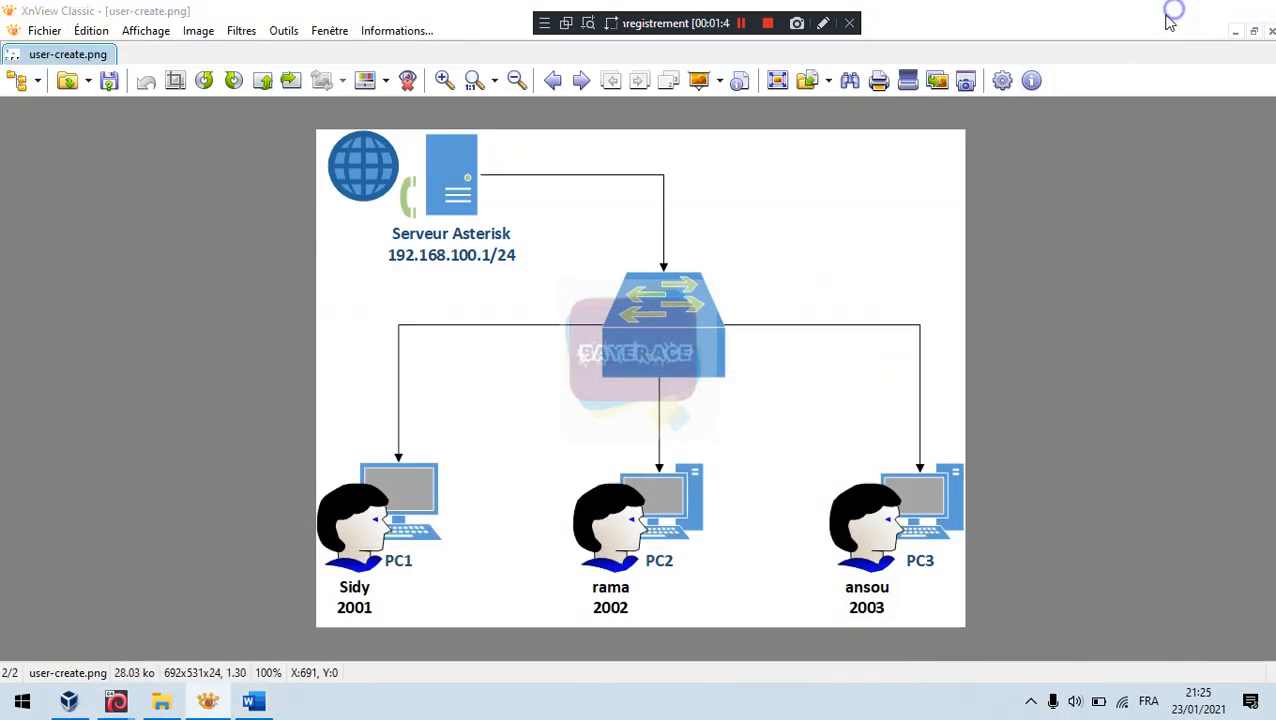
click(1172, 18)
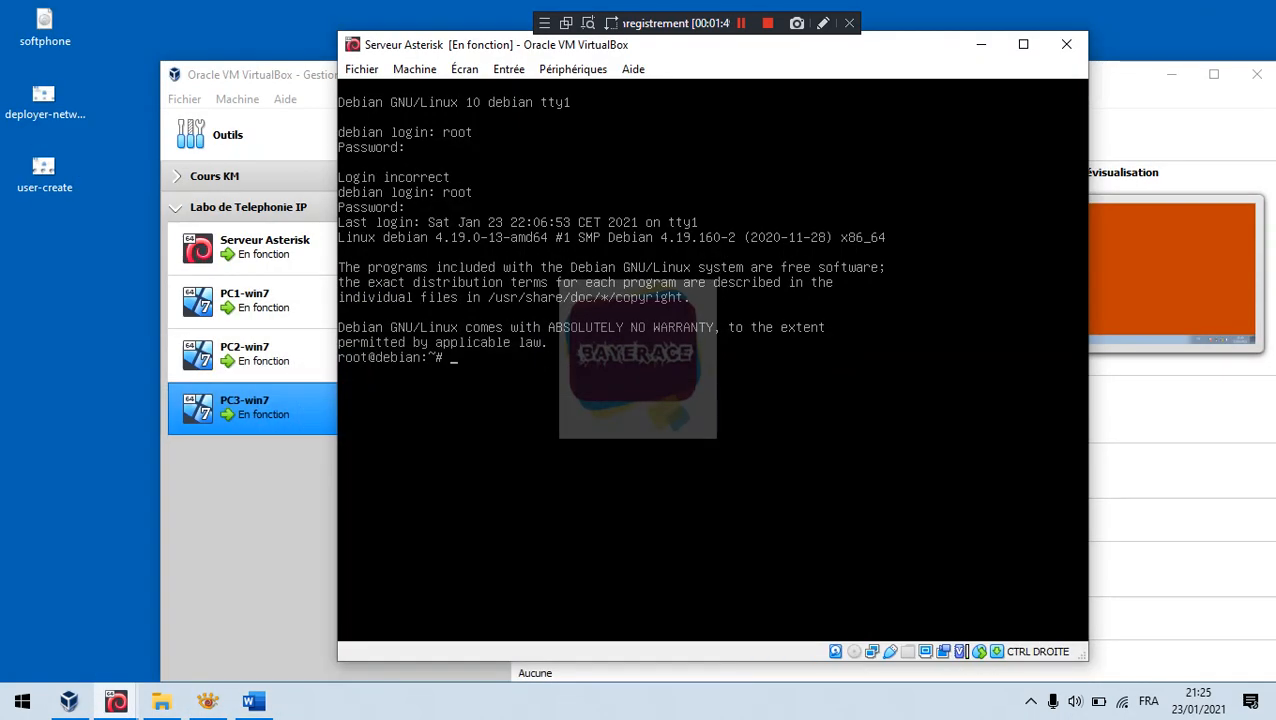
Step: Back in the Debian console, clear the screen and type vim /etc/asterisk/sip.c
click(683, 25)
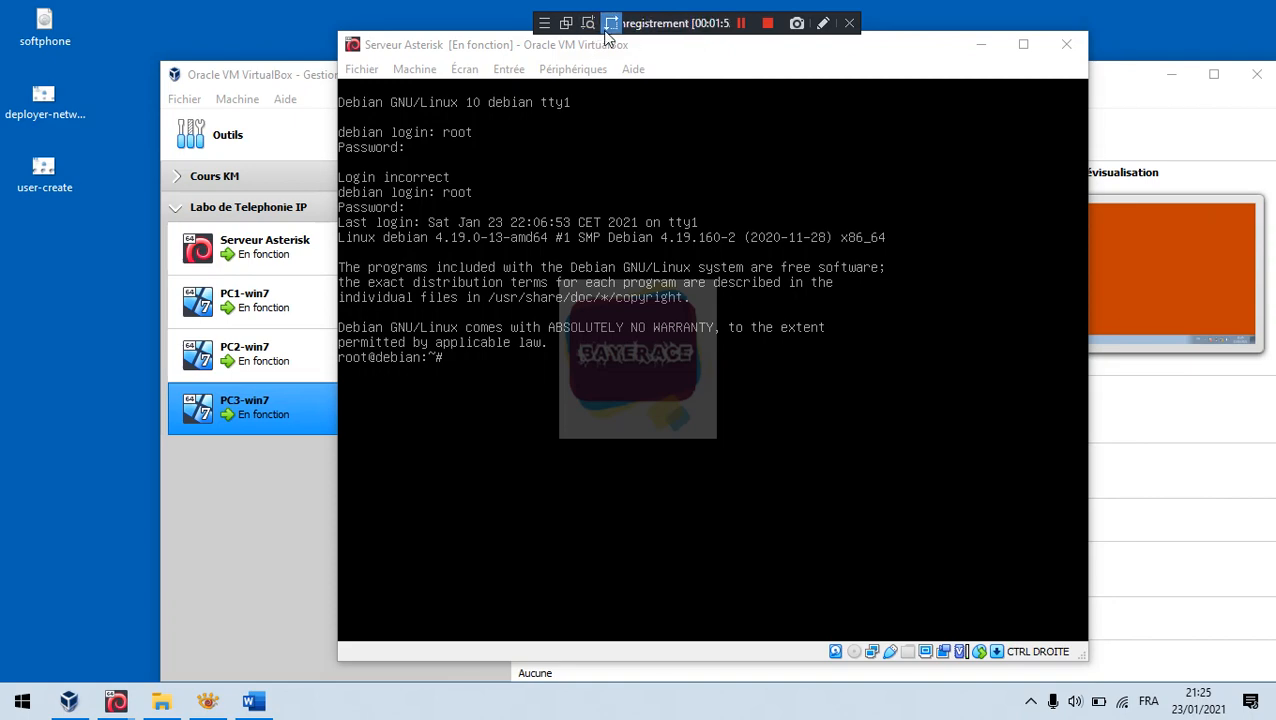
click(612, 23)
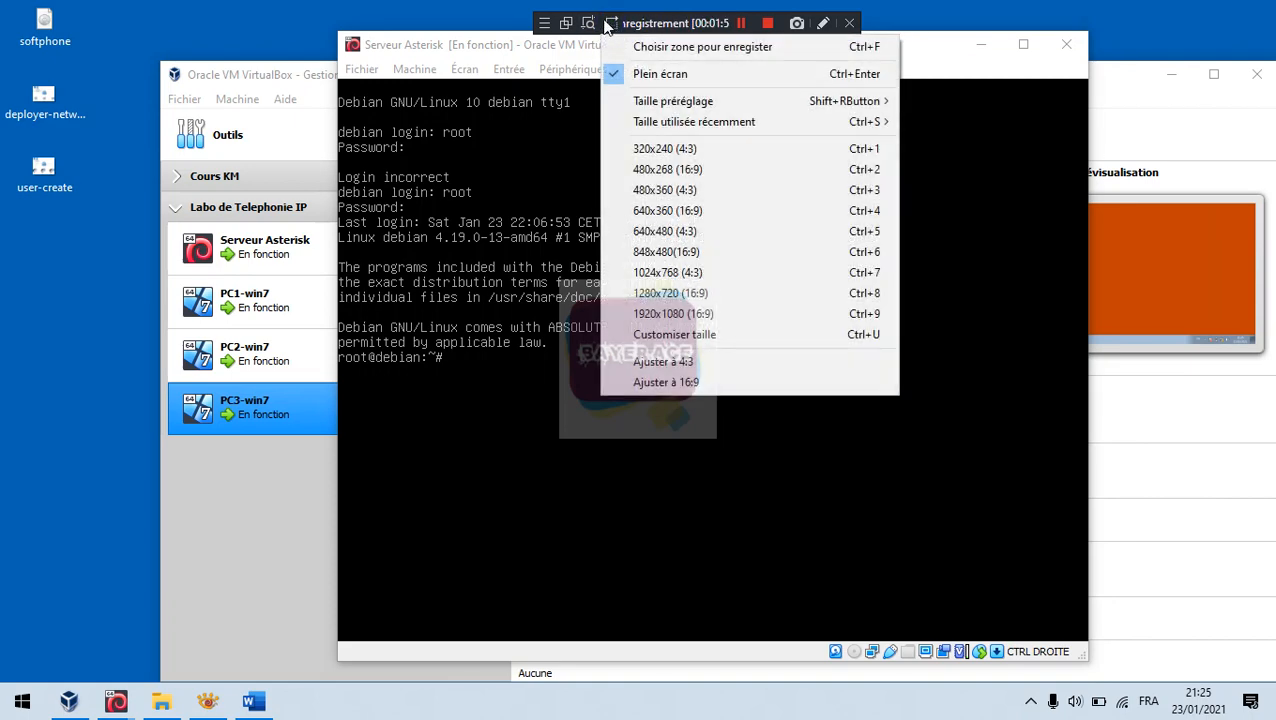
click(646, 6)
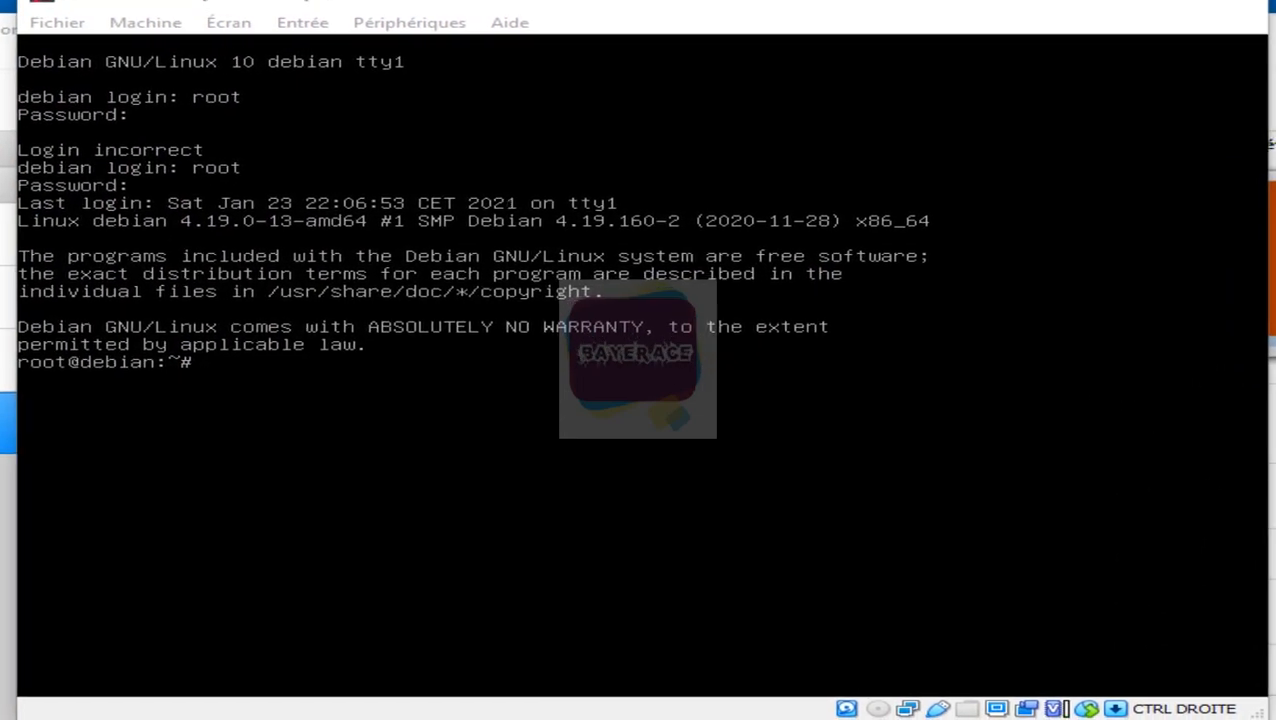
key(ctrl+l)
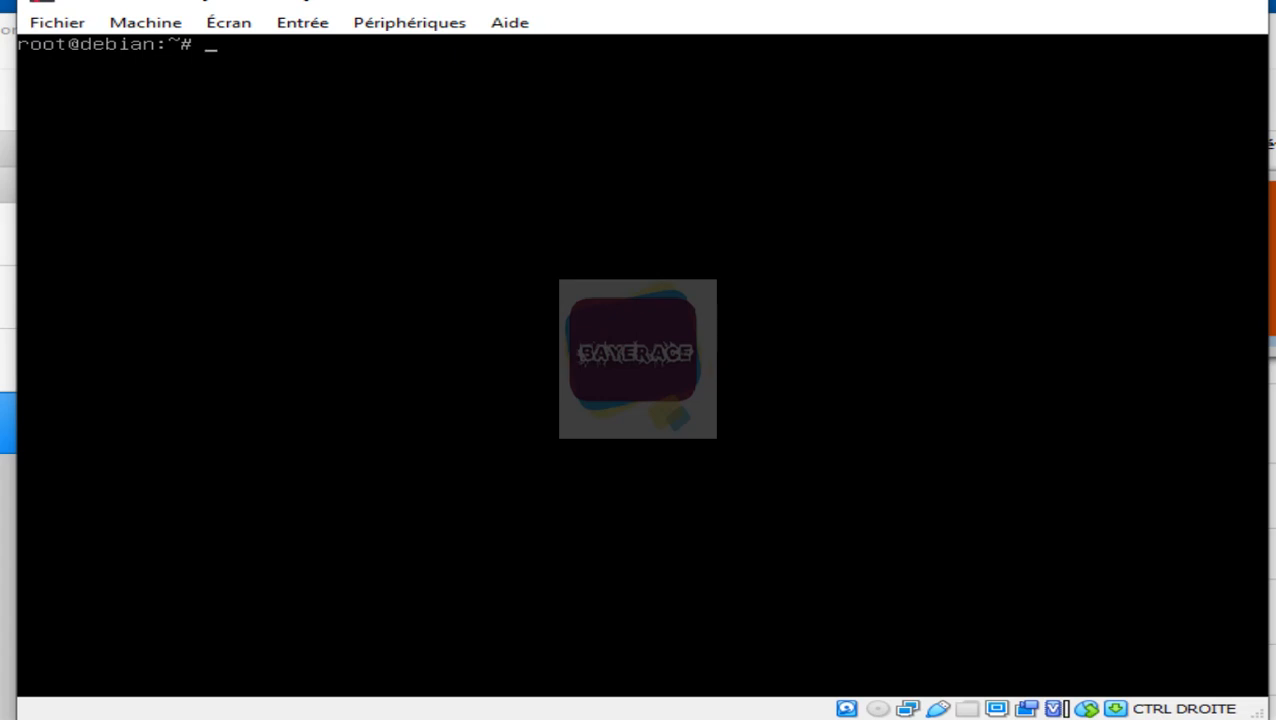
text(vim /etc/ast)
key(Tab)
text(sip)
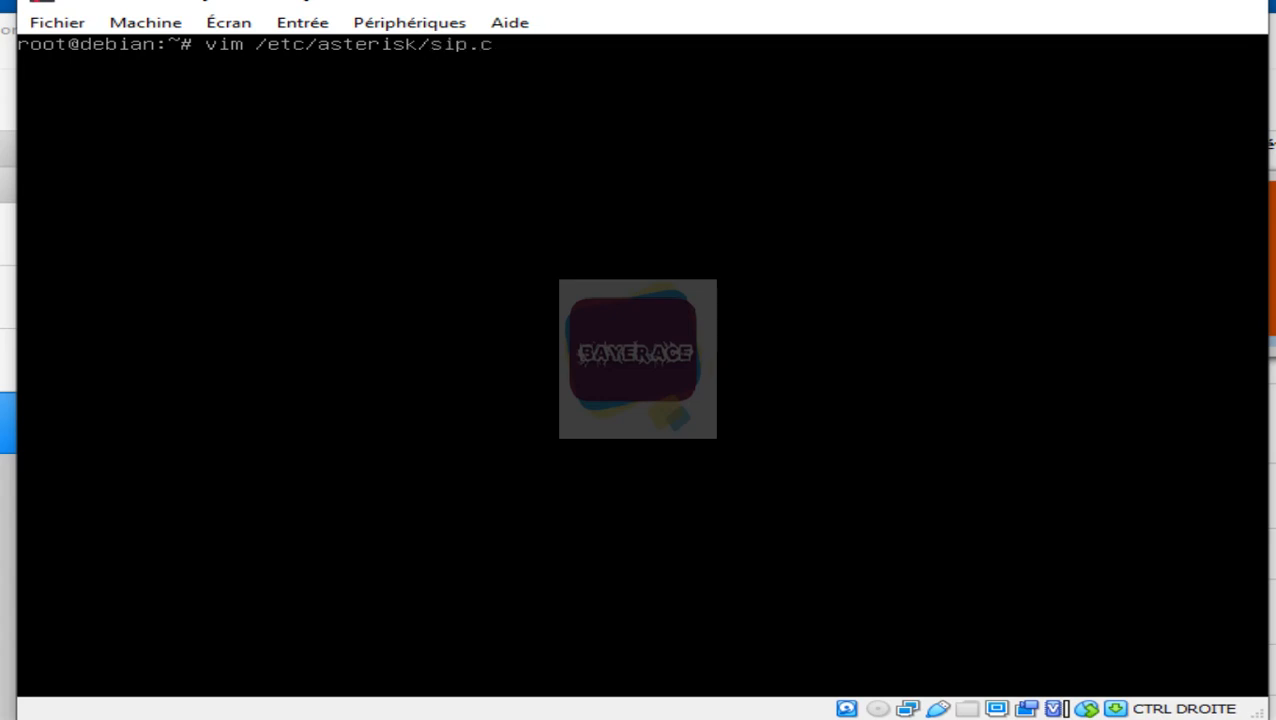
text(.c)
Step: Open /etc/asterisk/sip.conf in vim and move to the end of line 1619
key(Tab)
key(Return)
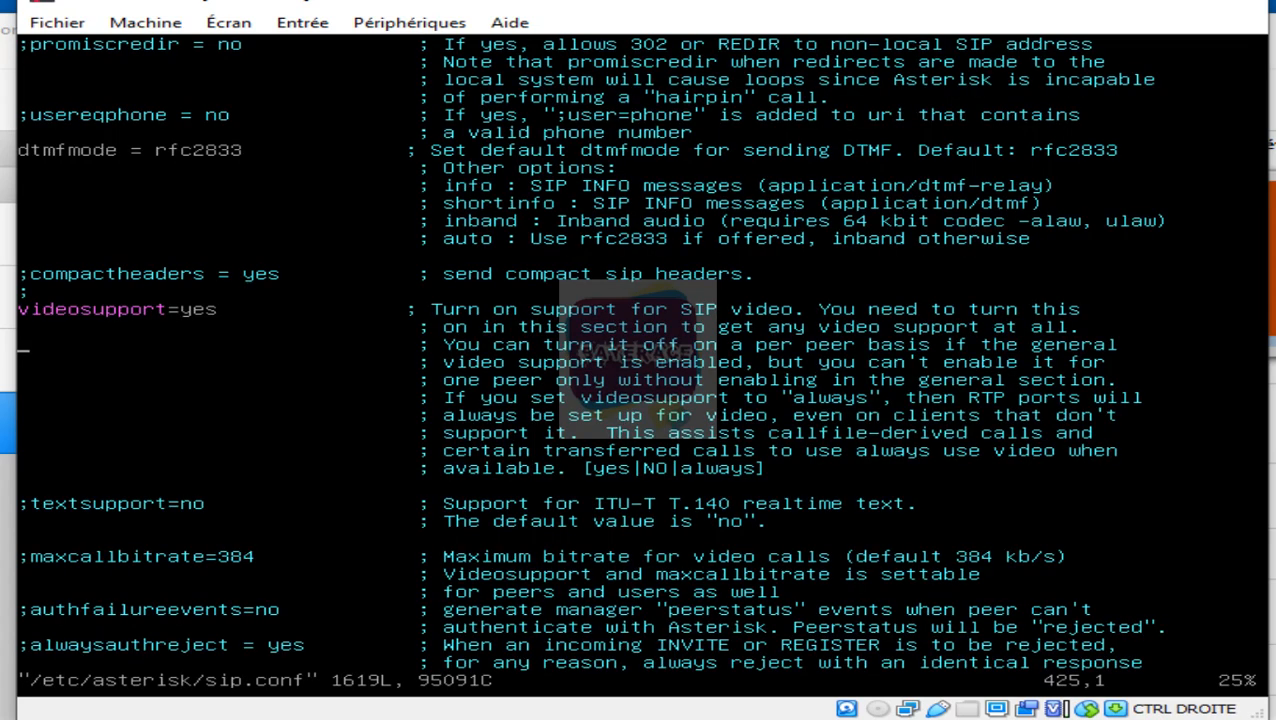
key(Page_Down)
key(Page_Down)
key(Page_Down)
key(Page_Down)
key(Page_Down)
key(Page_Down)
key(Page_Down)
key(Page_Down)
key(Page_Down)
key(Page_Down)
key(Page_Down)
key(Page_Down)
key(Page_Down)
key(Page_Down)
key(Page_Down)
key(Page_Down)
key(Page_Down)
key(Page_Down)
key(Page_Down)
key(Page_Down)
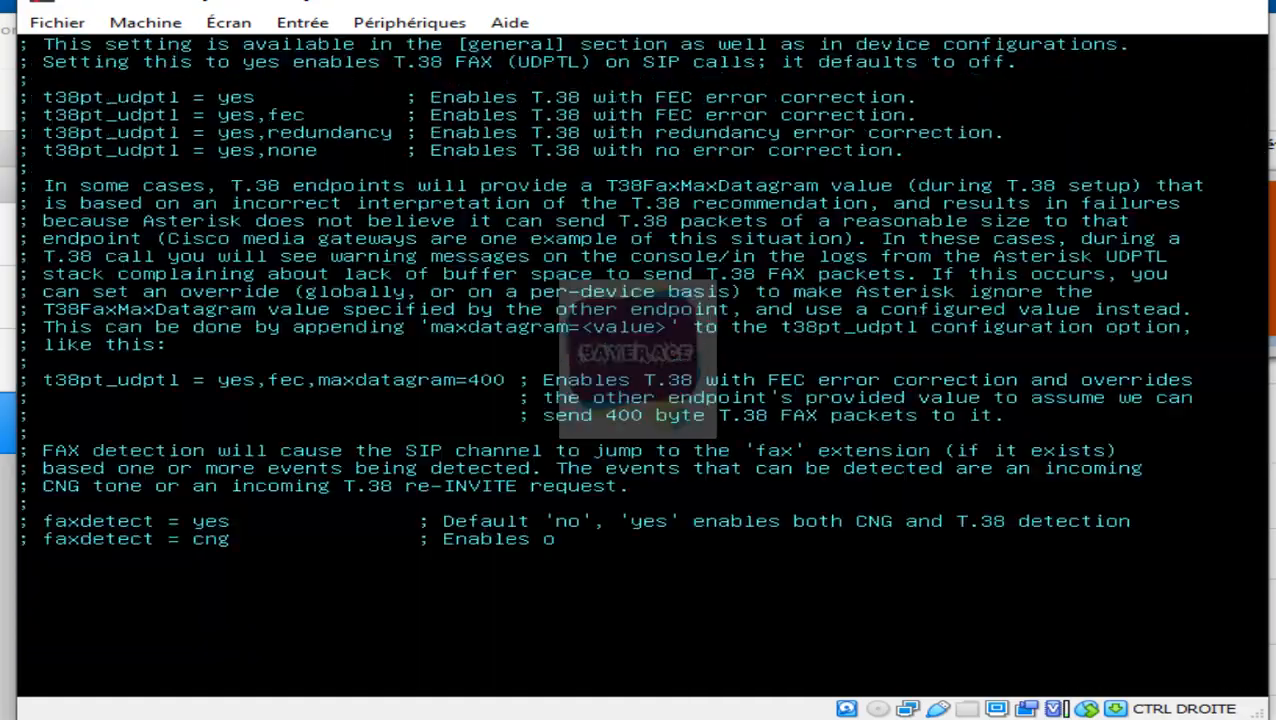
key(Page_Down)
key(Page_Down)
key(Page_Down)
key(Page_Down)
key(Page_Down)
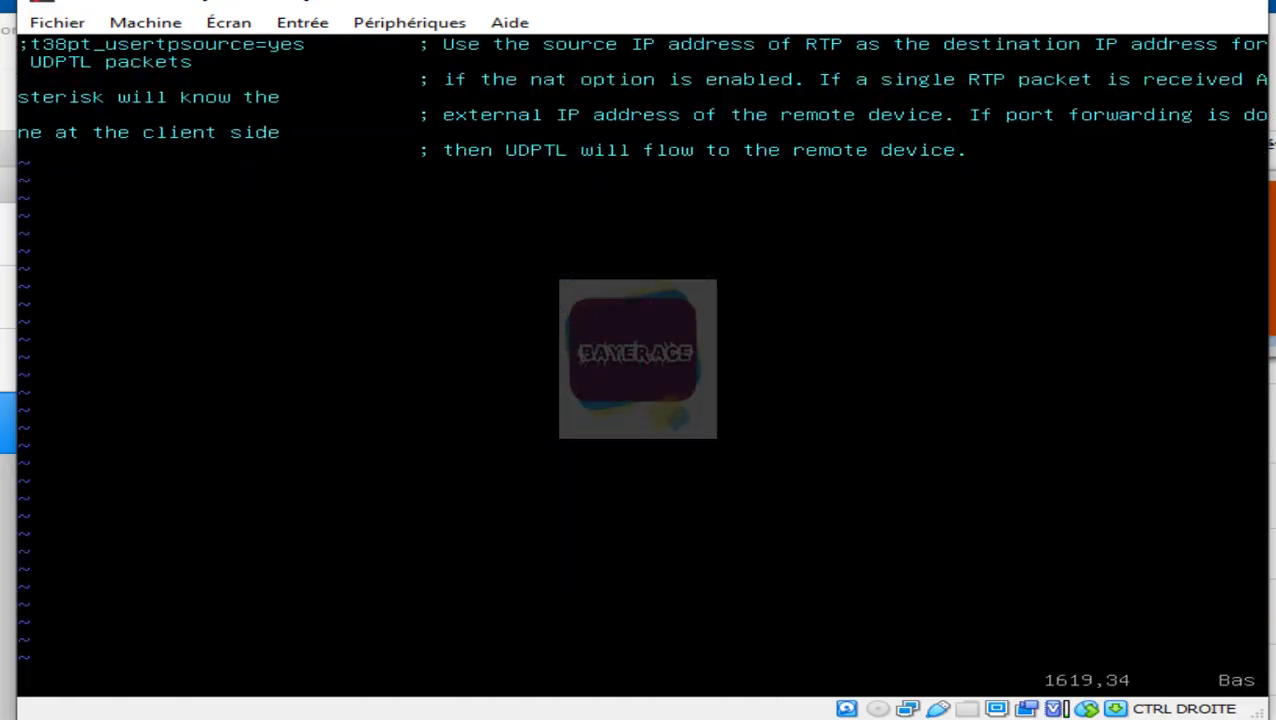
key(Right)
key(Right)
key(Right)
key(Right)
key(Right)
key(Right)
key(Right)
key(Right)
key(Right)
key(Right)
key(Right)
key(Right)
key(Right)
key(Right)
key(Right)
key(Right)
key(Right)
key(Right)
key(Right)
key(Right)
Step: Append a [2001] peer with type=friend, a secret password, and host=dynamic
key(i)
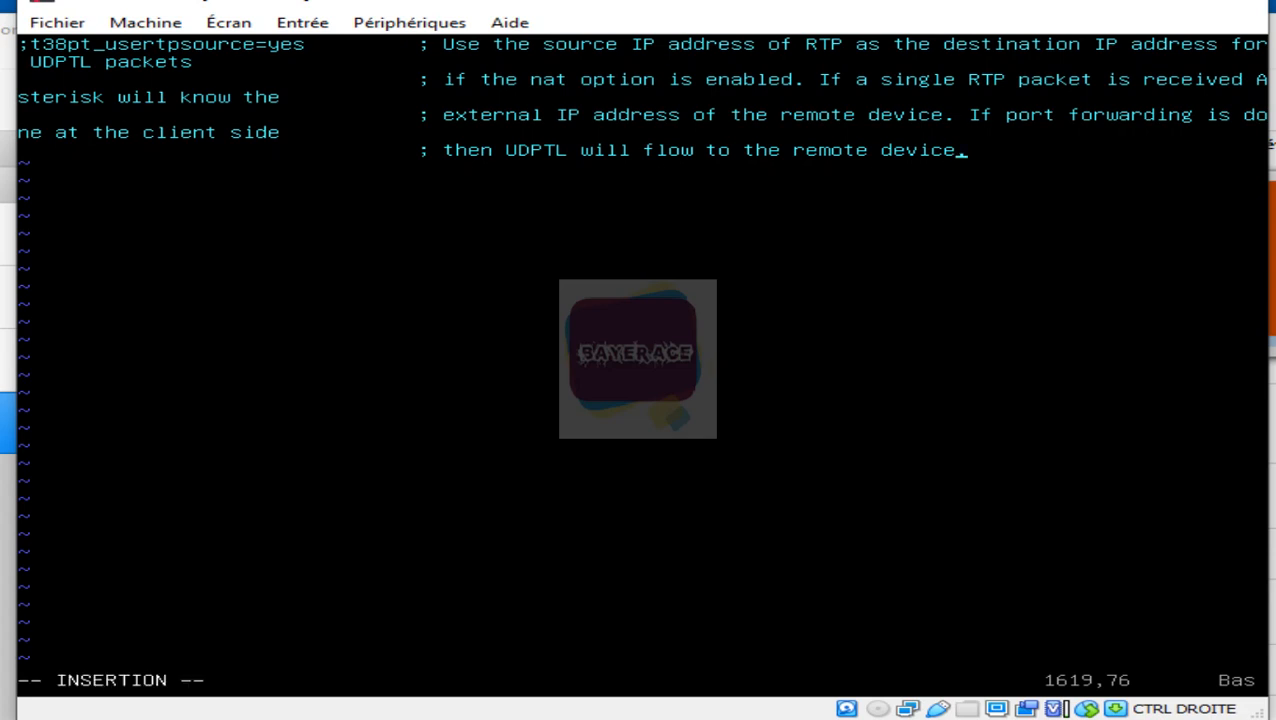
key(Right)
key(Return)
text([2001)
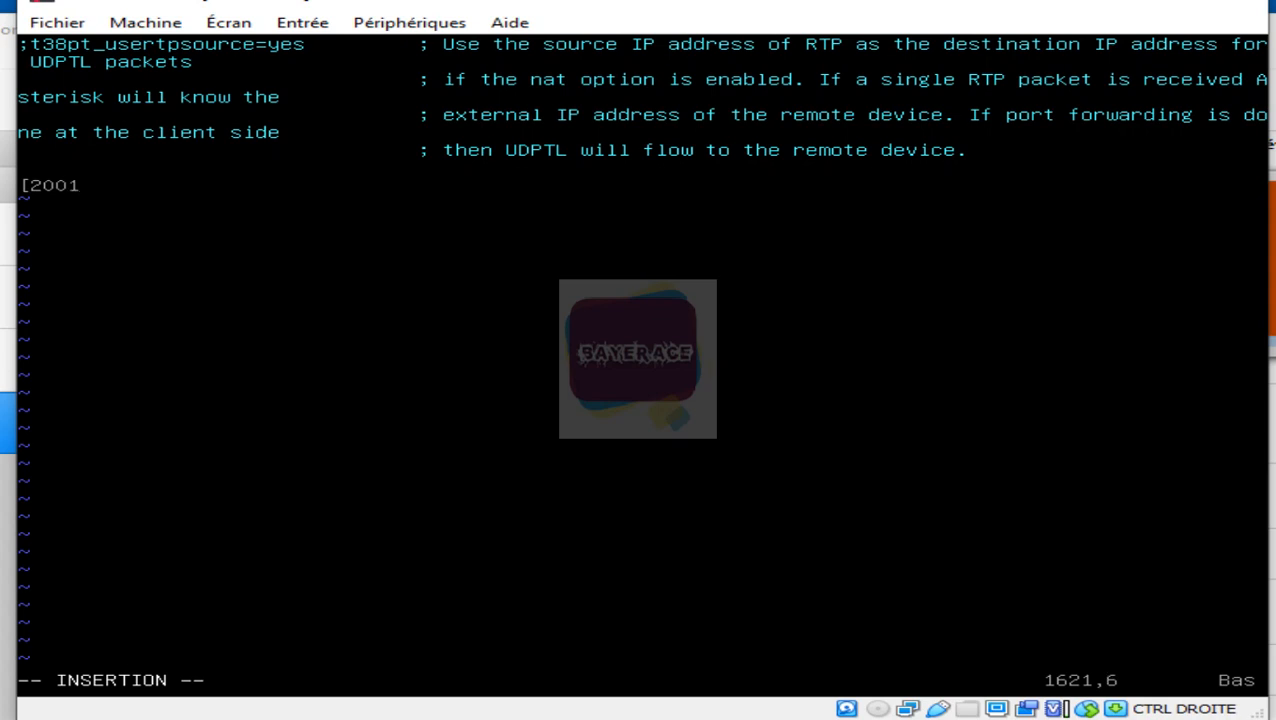
text(])
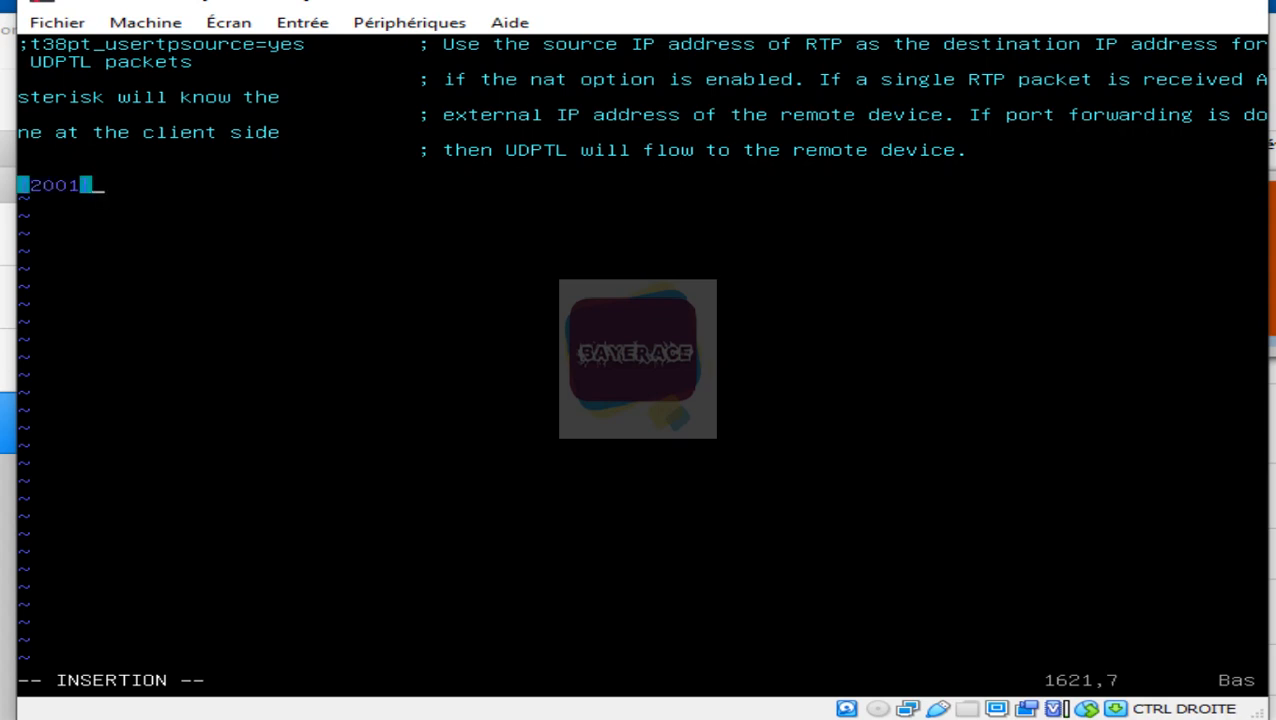
key(Return)
text(t)
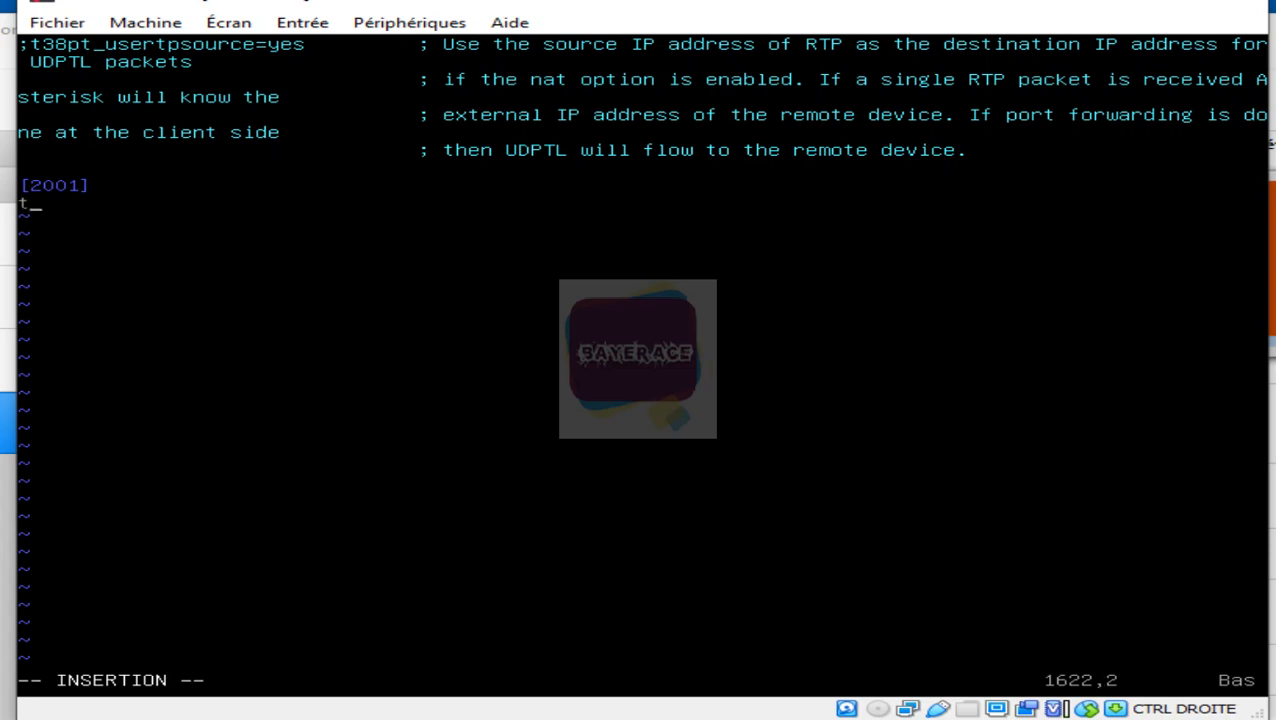
text(ype=frien)
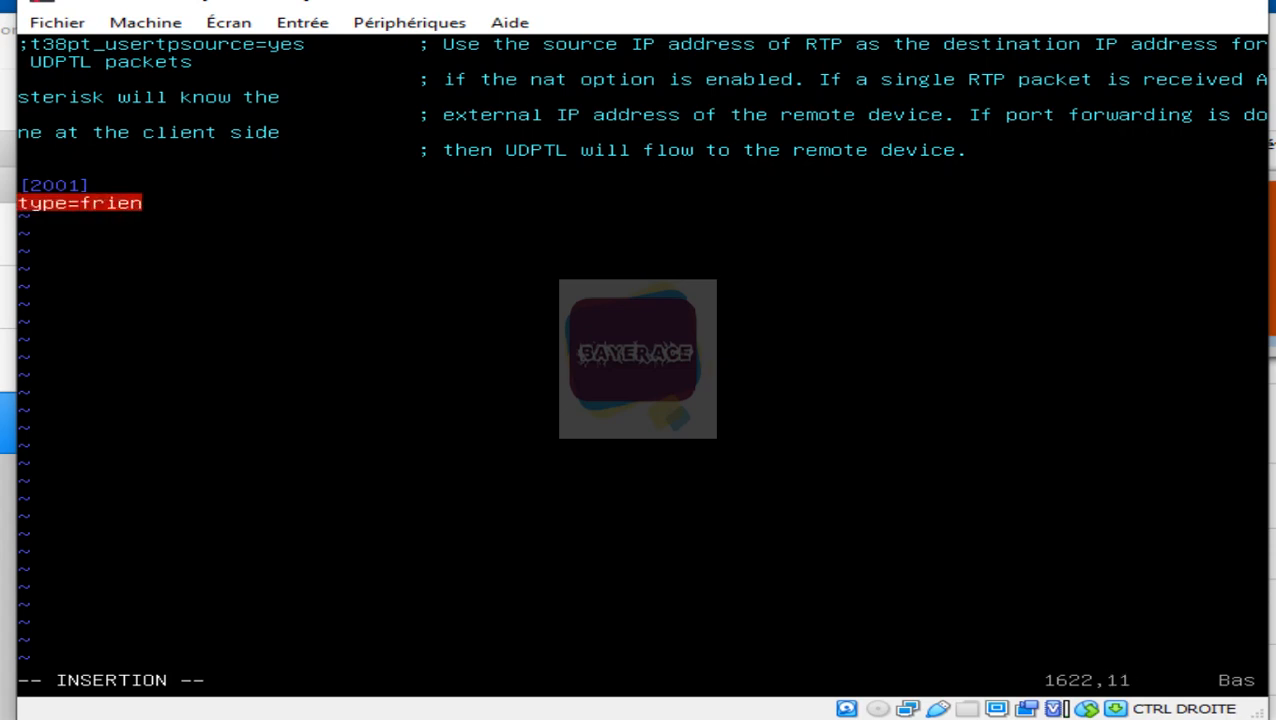
text(d)
key(Return)
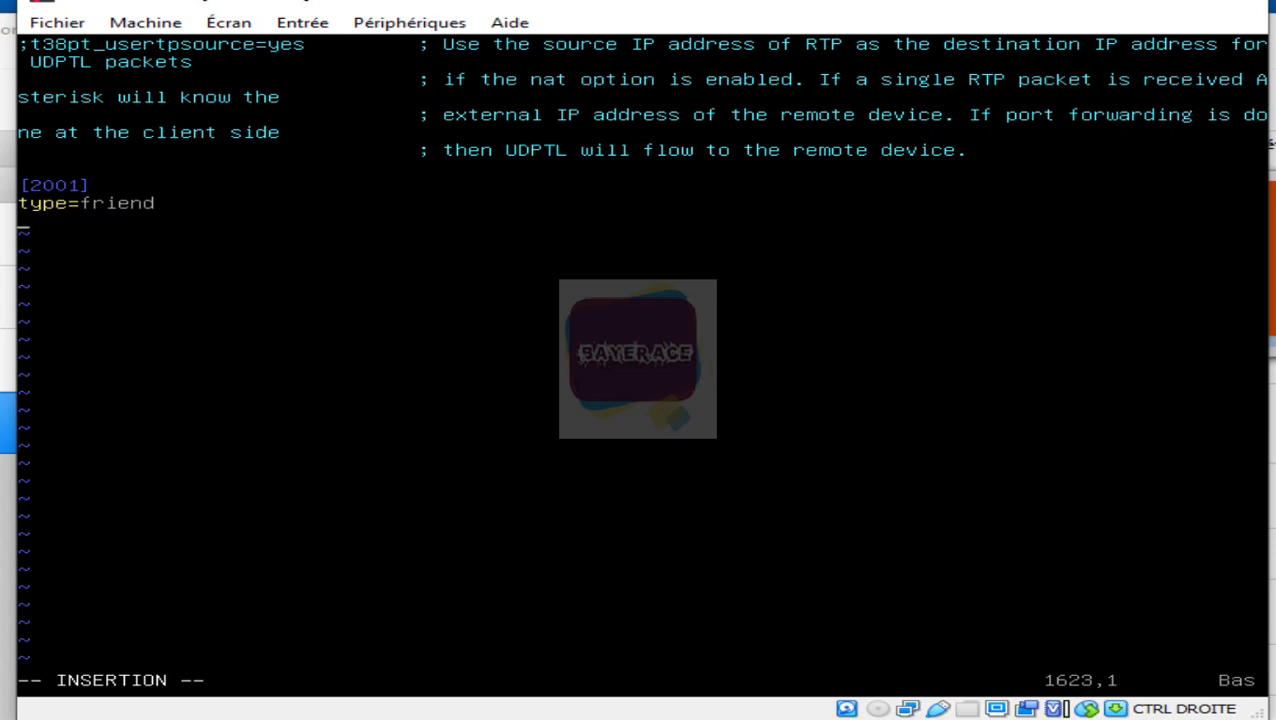
text(secret=1234)
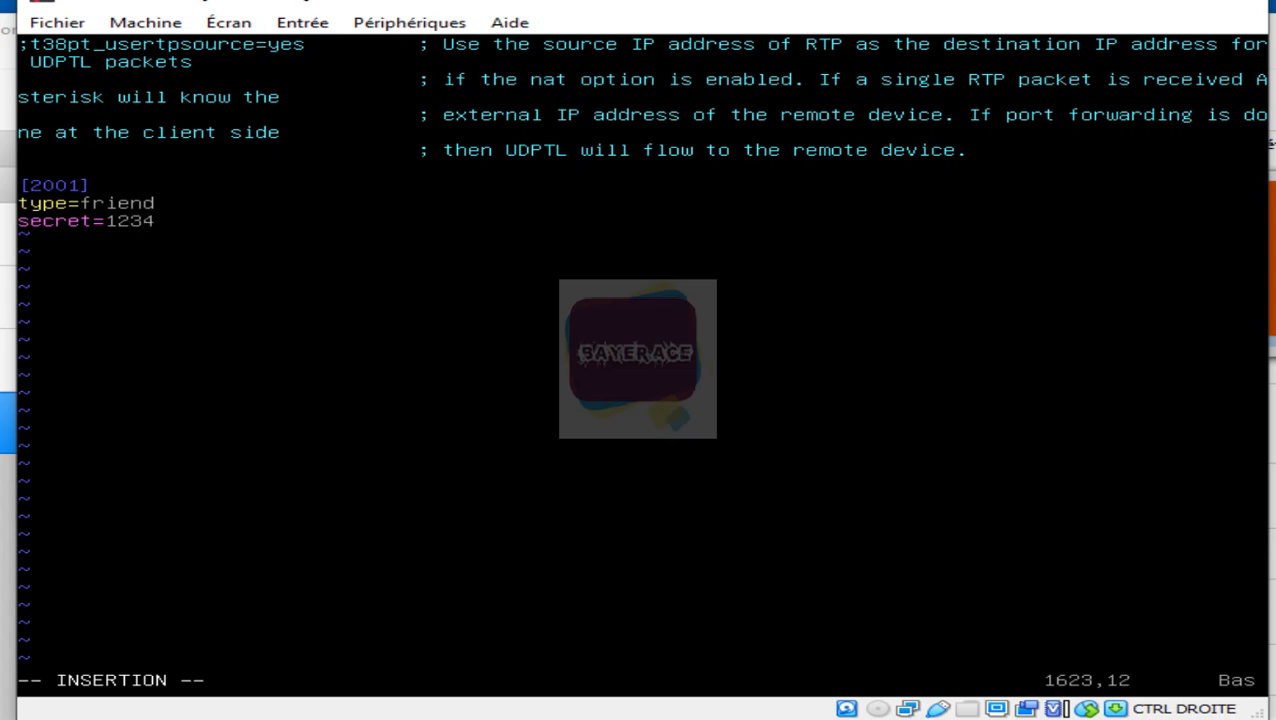
key(Return)
text(host=)
text(d)
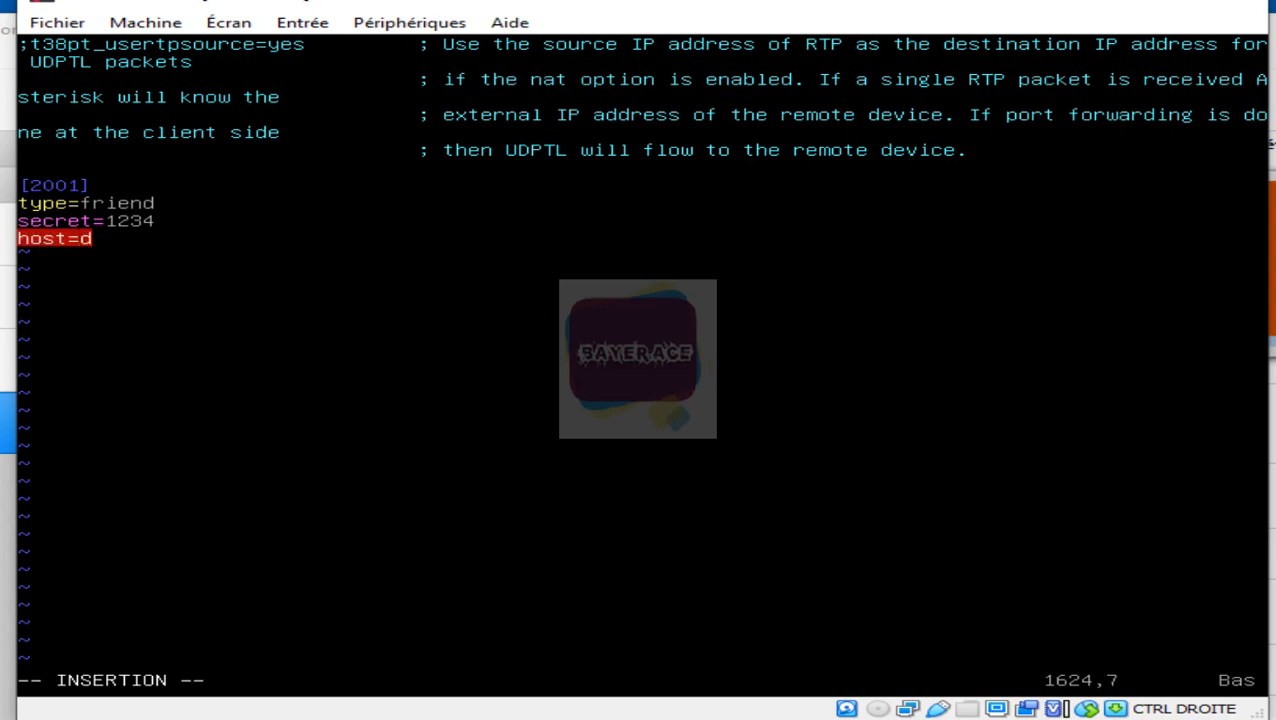
text(ynamic)
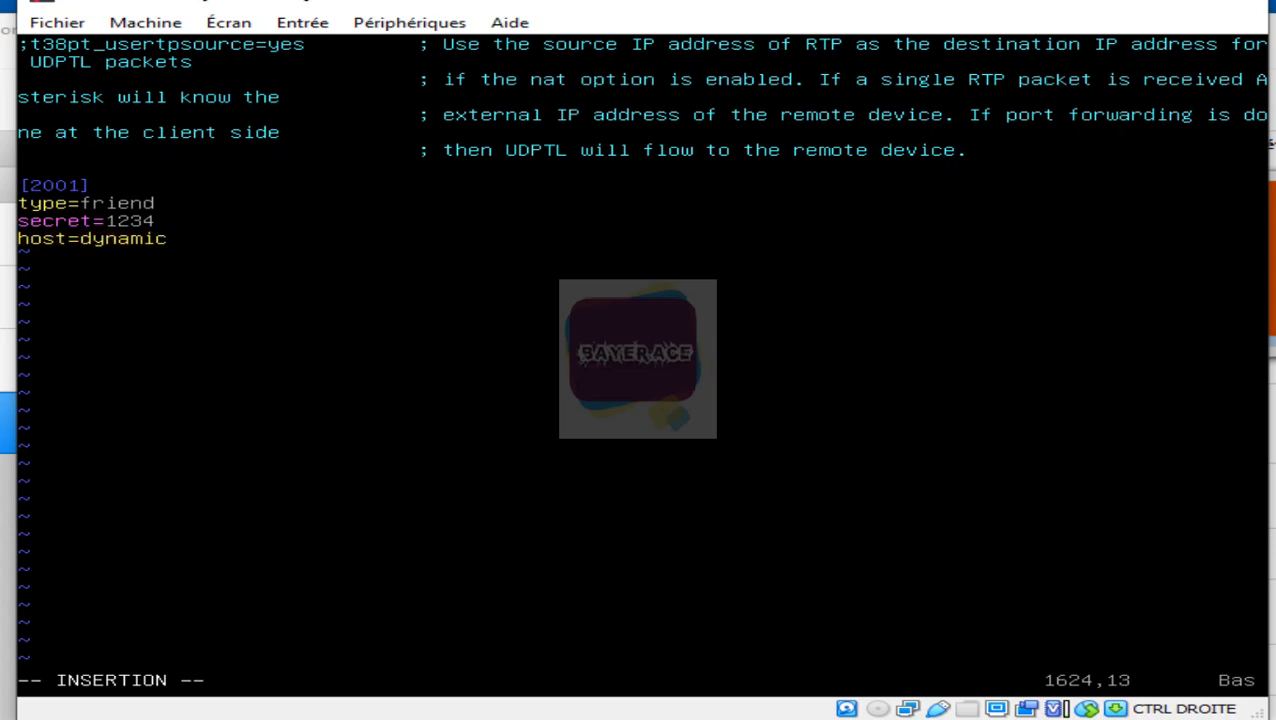
Step: Add context=dakar and begin the callerid line, deleting the mistyped extension digit
key(Return)
text(context)
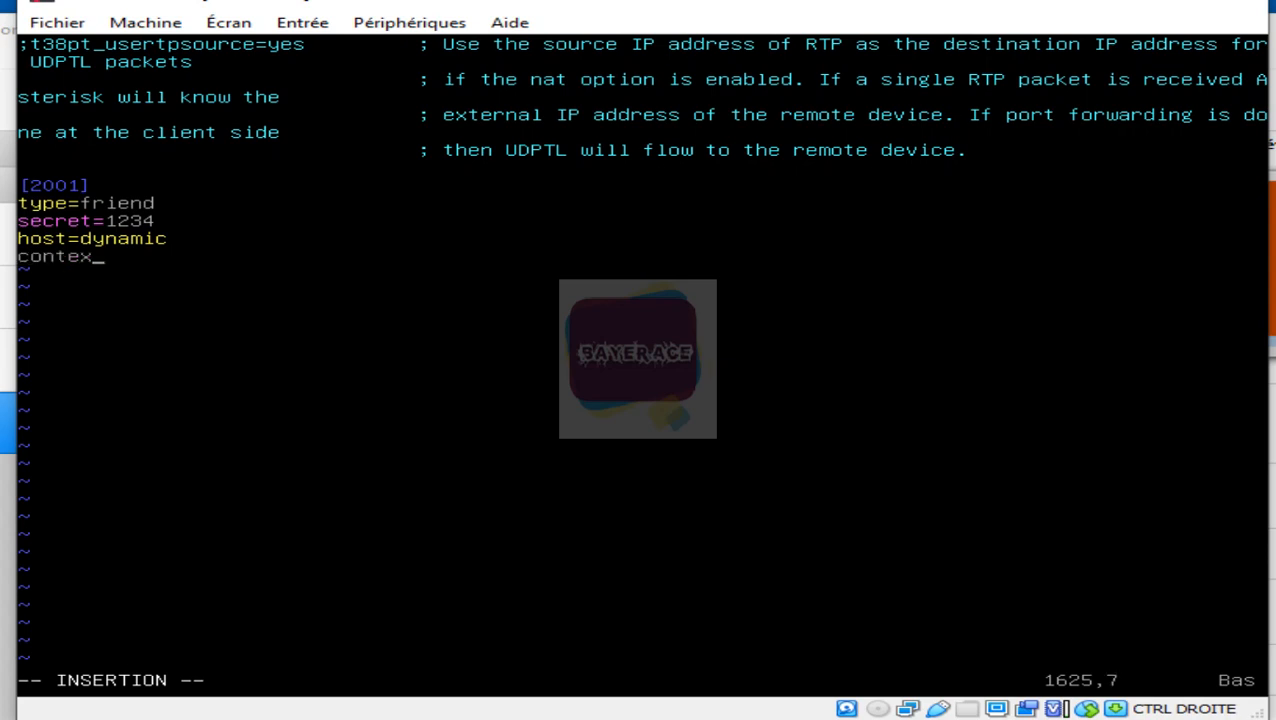
text(=dakar)
key(Return)
text(callerid)
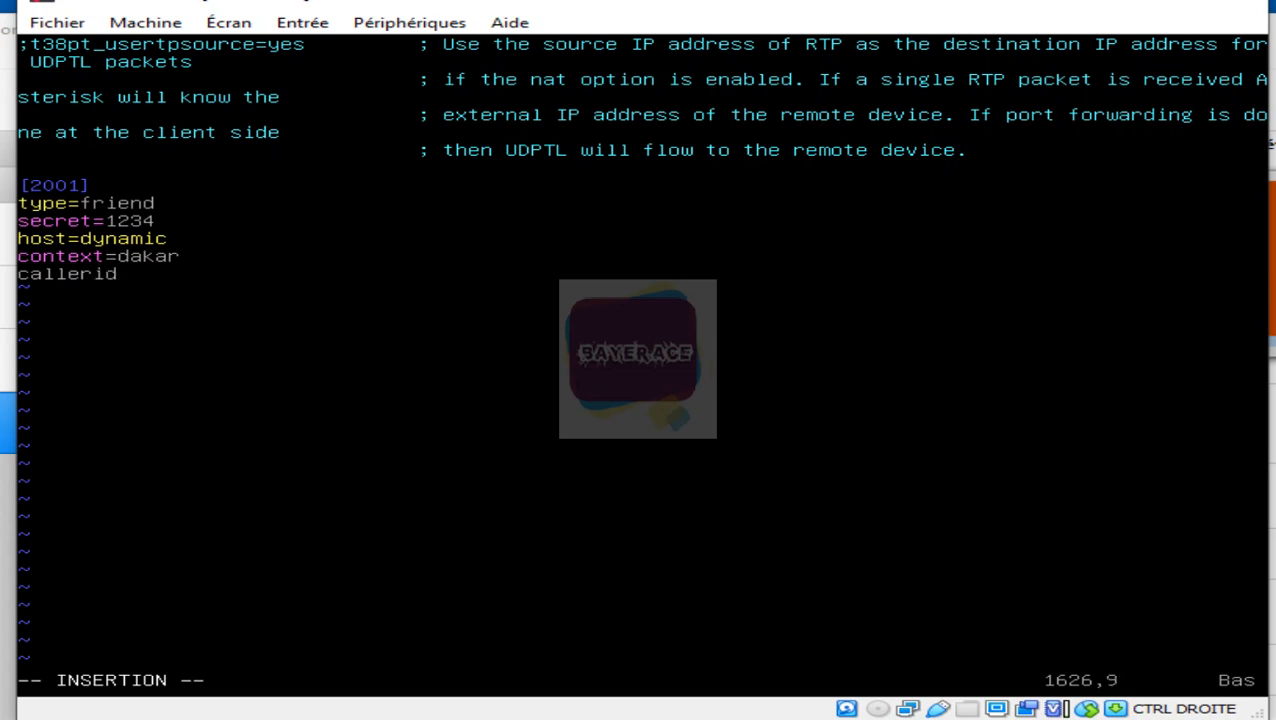
text(=sidy <2002)
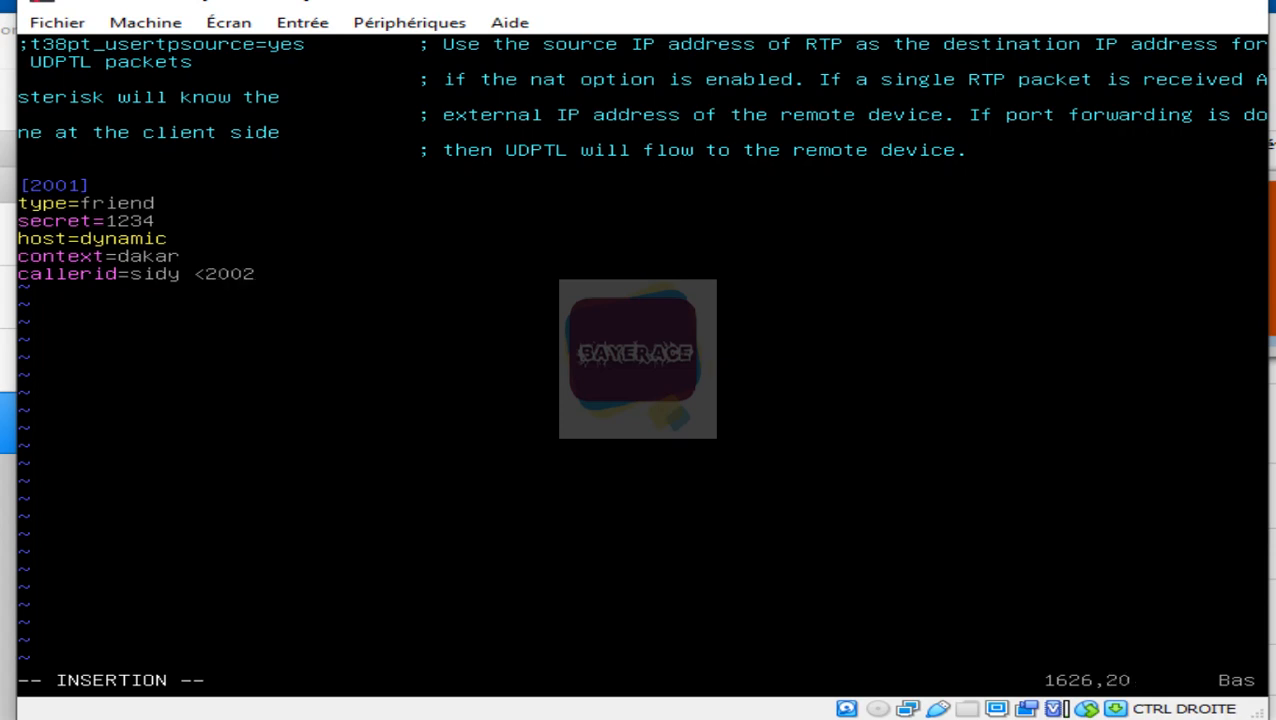
key(BackSpace)
Step: Finish the callerid extension as <2001> and add blank lines after the block
text(1>)
key(Return)
key(Return)
key(Up)
key(Up)
key(Up)
key(Up)
key(Up)
key(Up)
key(Up)
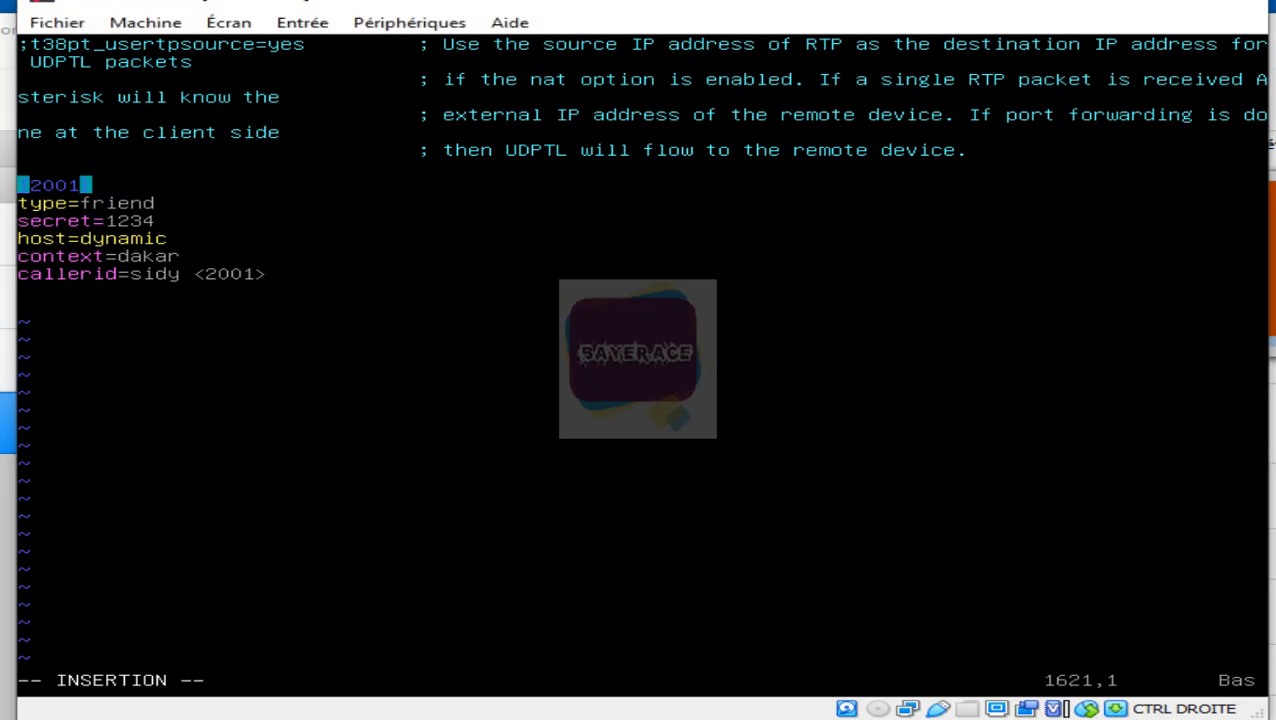
Step: Yank the [2001] peer block and paste two copies beneath it
key(Escape)
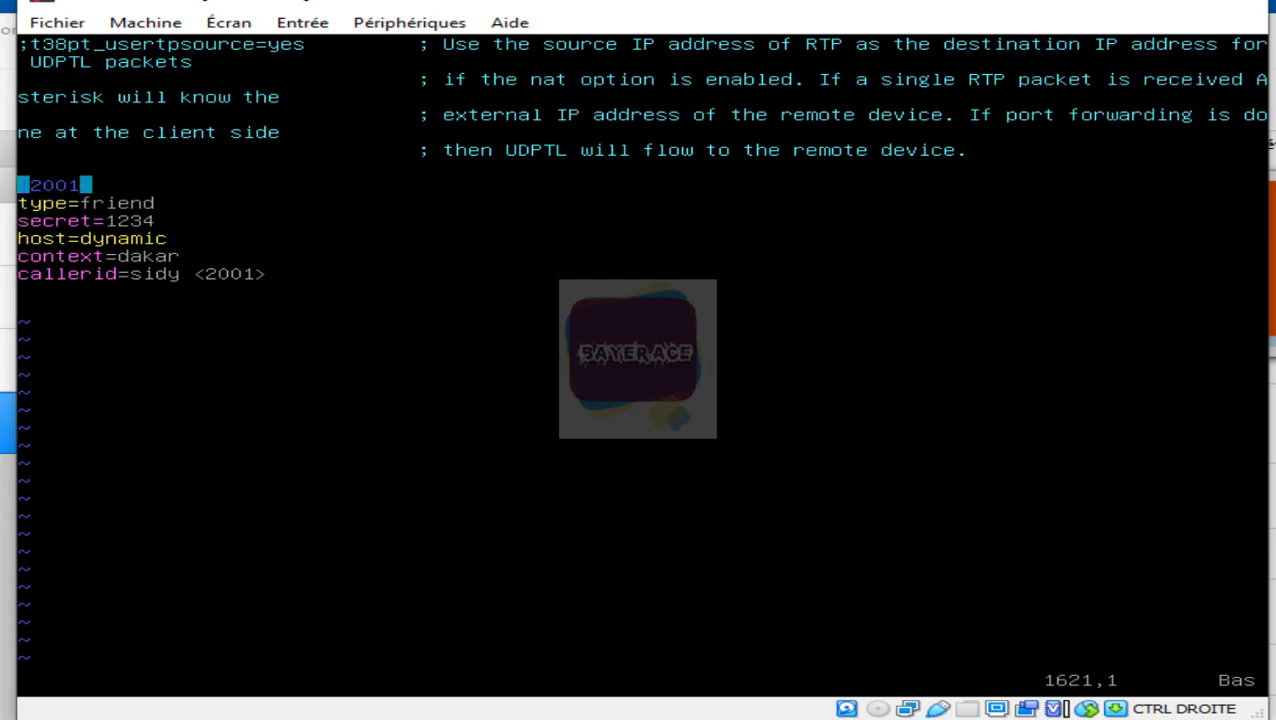
text(66yy)
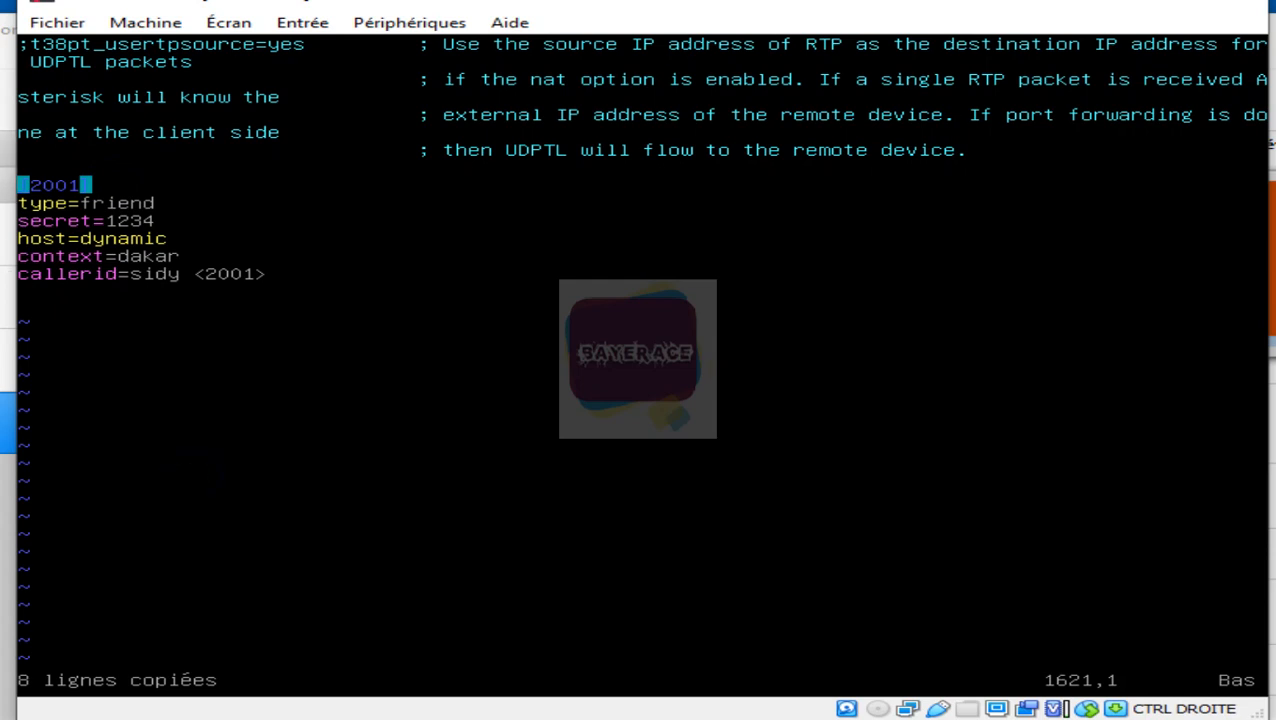
key(Down)
key(Down)
key(Down)
key(Down)
key(Down)
key(Down)
key(Down)
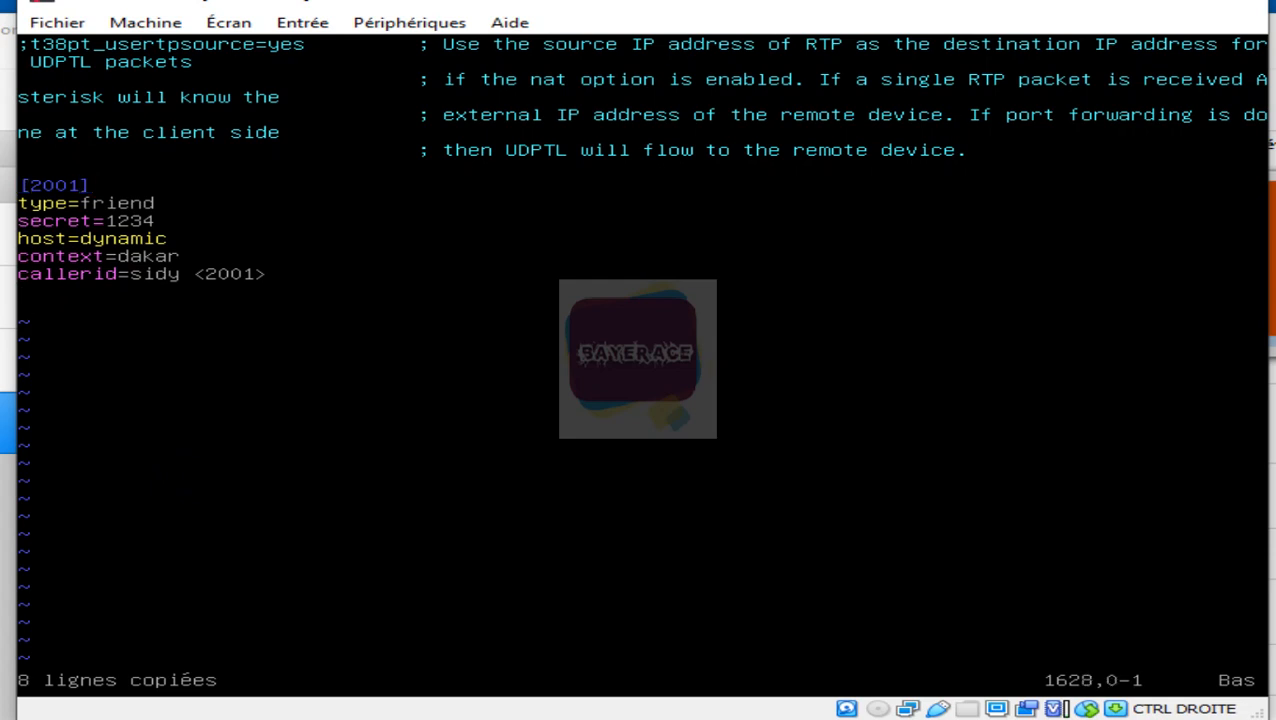
key(p)
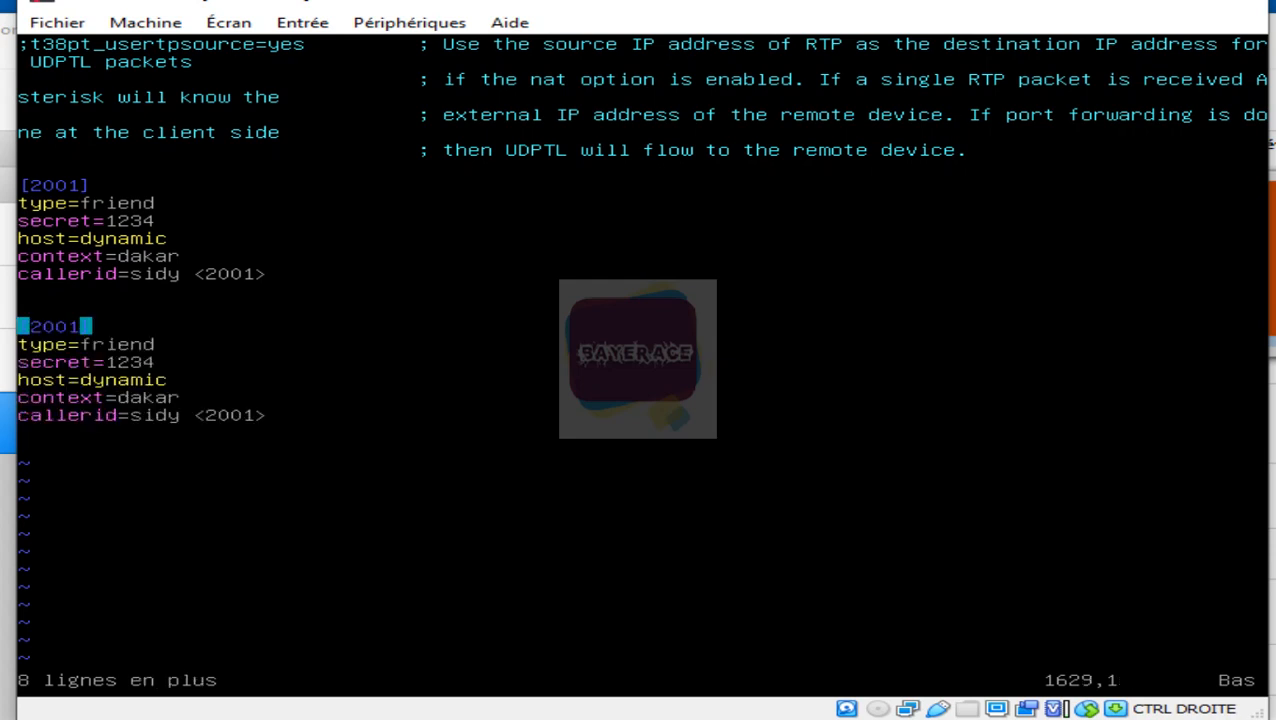
key(Down)
key(Down)
key(Down)
key(Down)
key(Down)
key(Down)
key(Down)
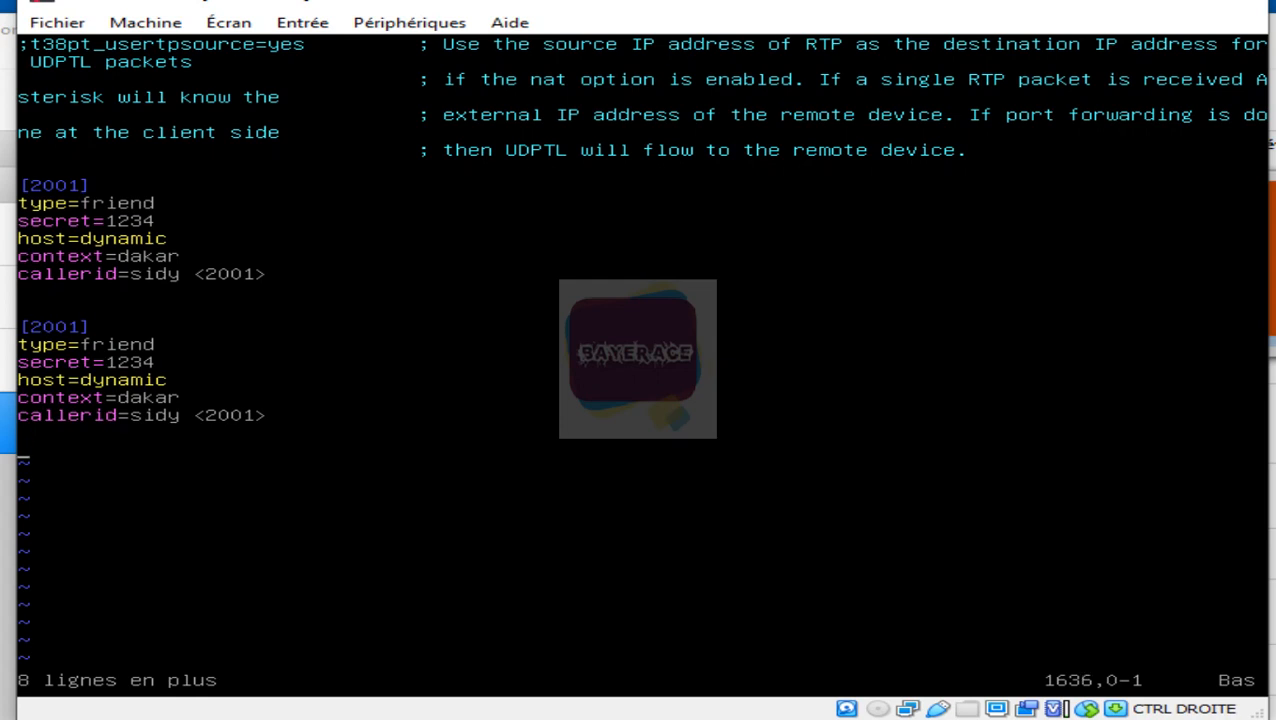
key(p)
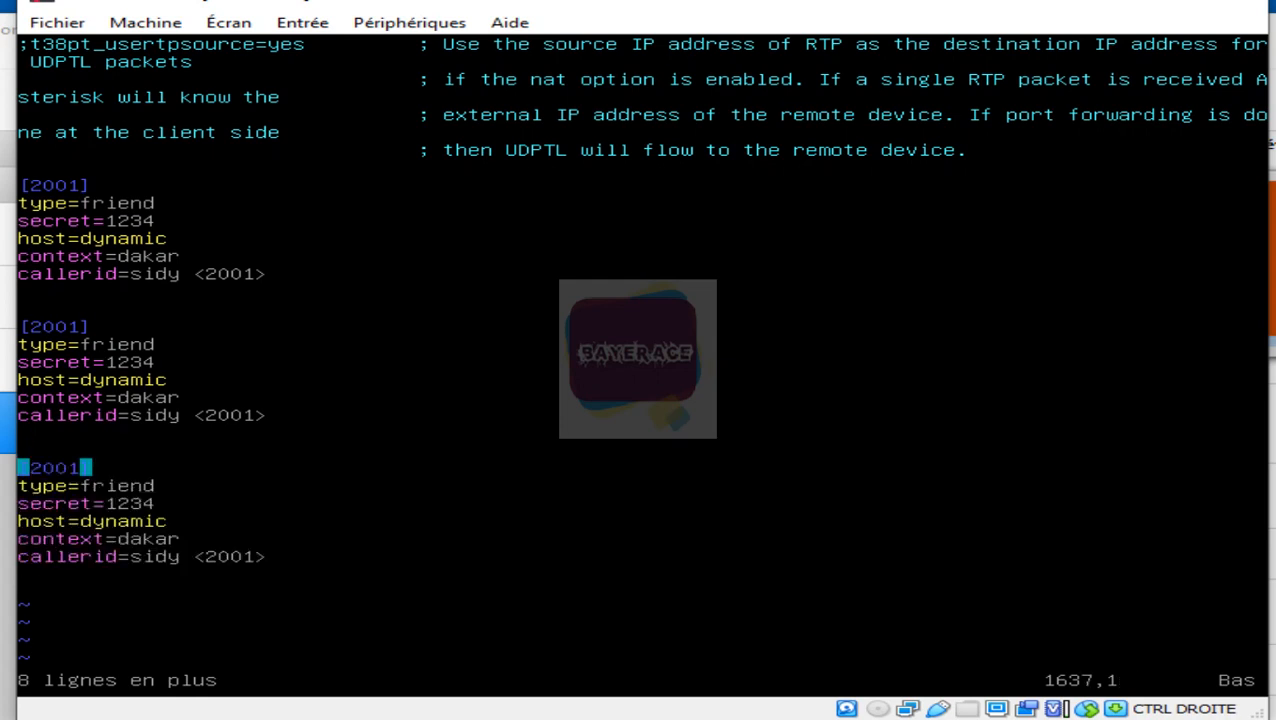
Step: Start renaming the second block's header by deleting its trailing 1
key(Up)
key(Up)
key(Up)
key(Up)
key(Up)
key(Up)
key(Up)
key(Up)
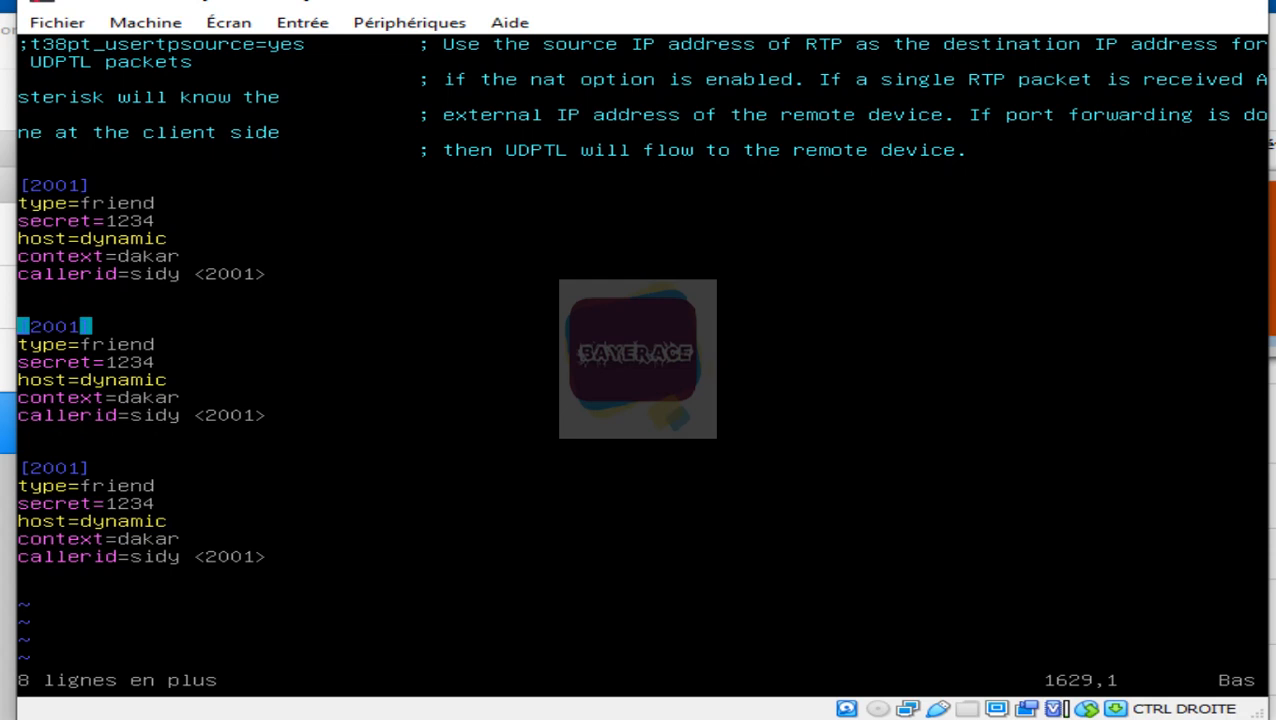
key(i)
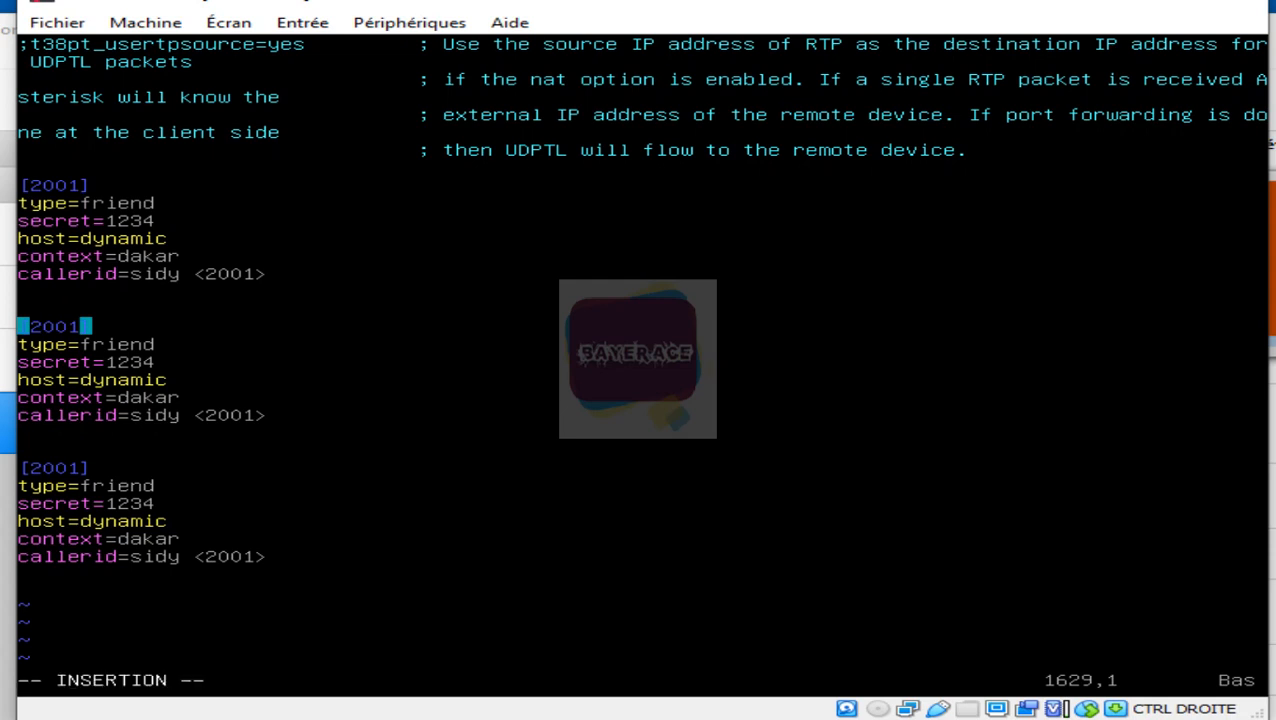
key(Right)
key(Right)
key(Right)
key(Right)
key(Right)
key(BackSpace)
Step: Make the second block [2002] with a new caller name and extension <2002>
text(2)
key(Down)
key(Down)
key(Down)
key(Down)
key(Down)
key(Right)
key(Right)
key(Right)
key(Right)
key(Right)
key(Right)
key(Right)
key(Right)
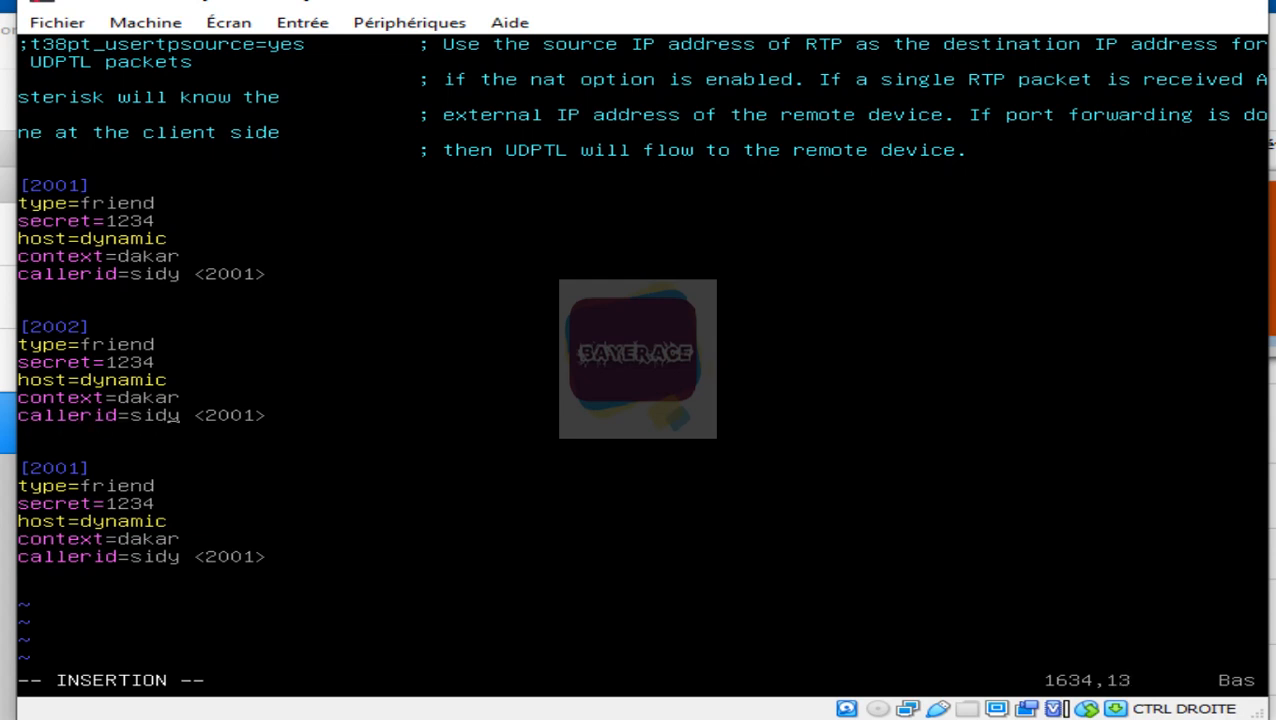
key(BackSpace)
key(BackSpace)
key(BackSpace)
key(BackSpace)
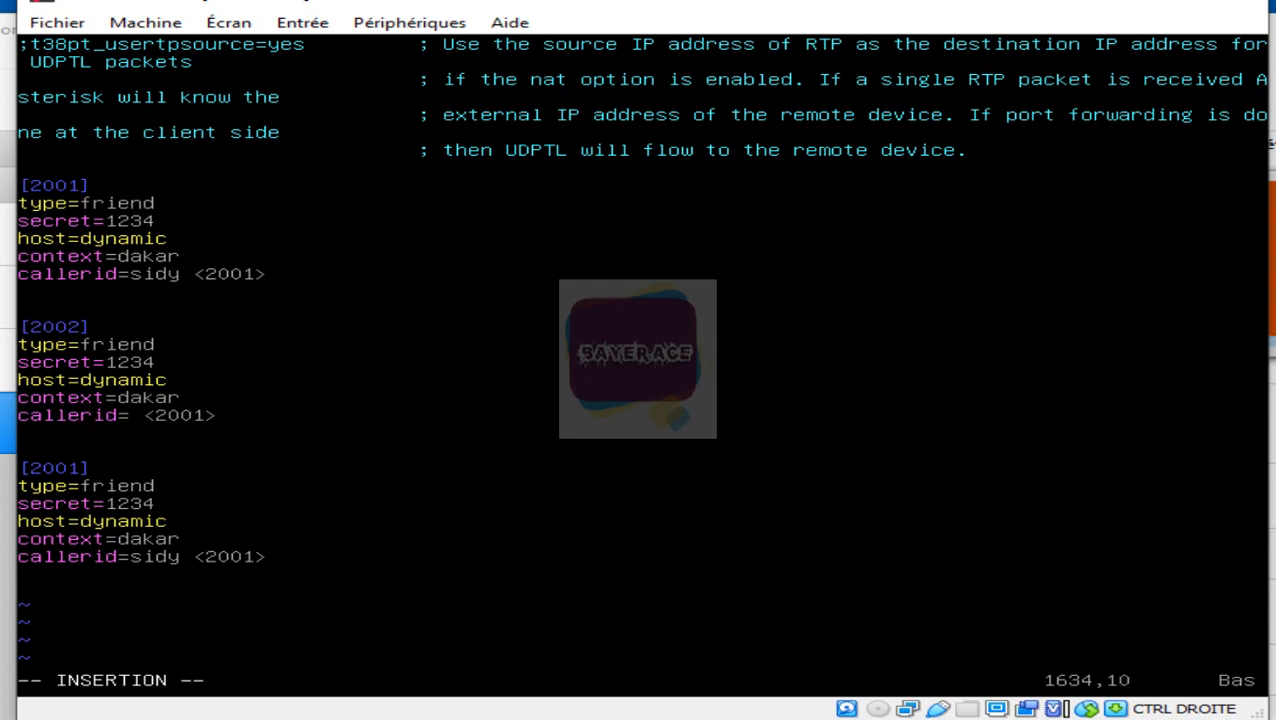
text(rama)
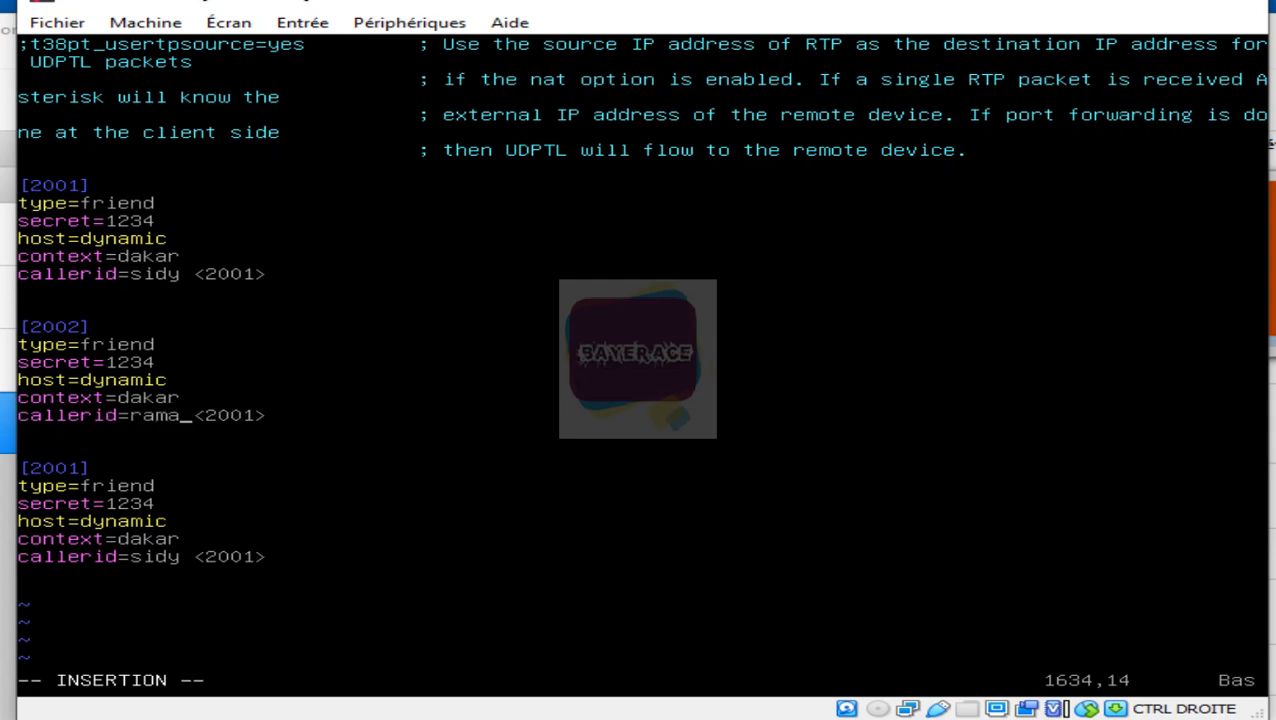
key(Right)
key(Right)
key(Right)
key(Right)
key(Right)
key(Right)
key(BackSpace)
text(2)
Step: Make the third block [2003] with a new caller name and extension <2003>
key(Down)
key(Down)
key(Down)
key(Left)
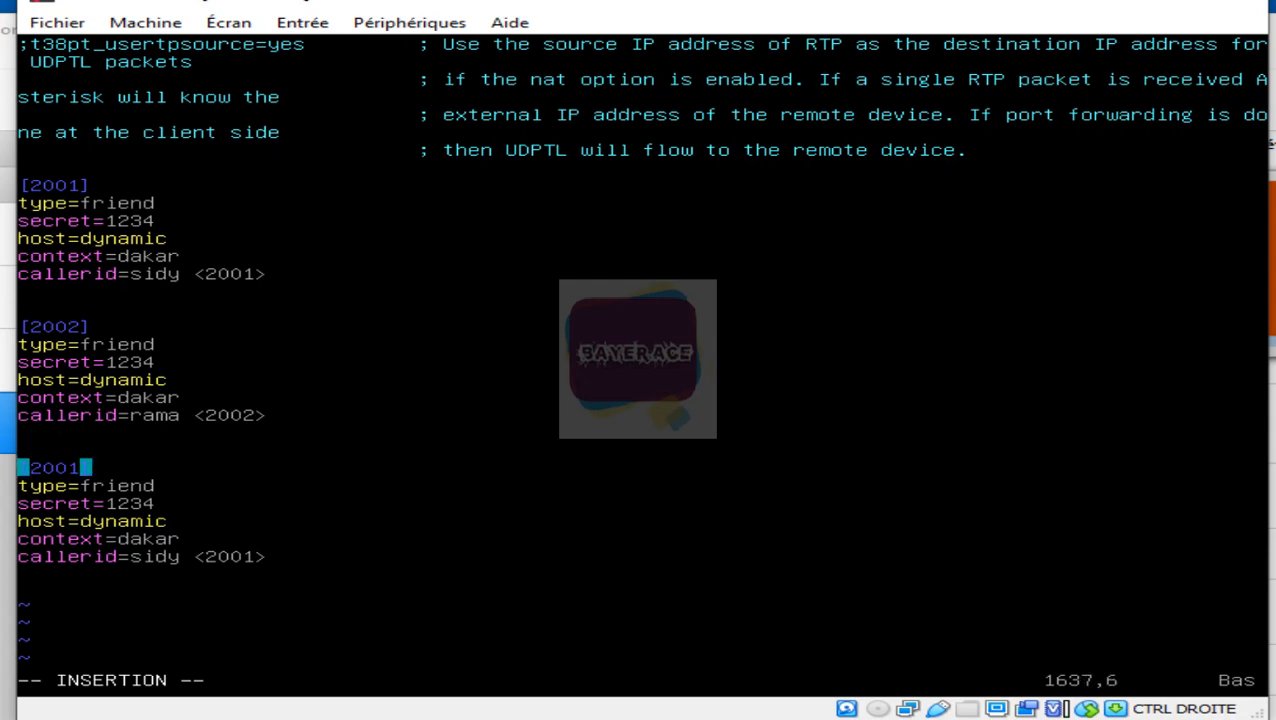
key(BackSpace)
text(3)
key(Down)
key(Down)
key(Down)
key(Down)
key(Down)
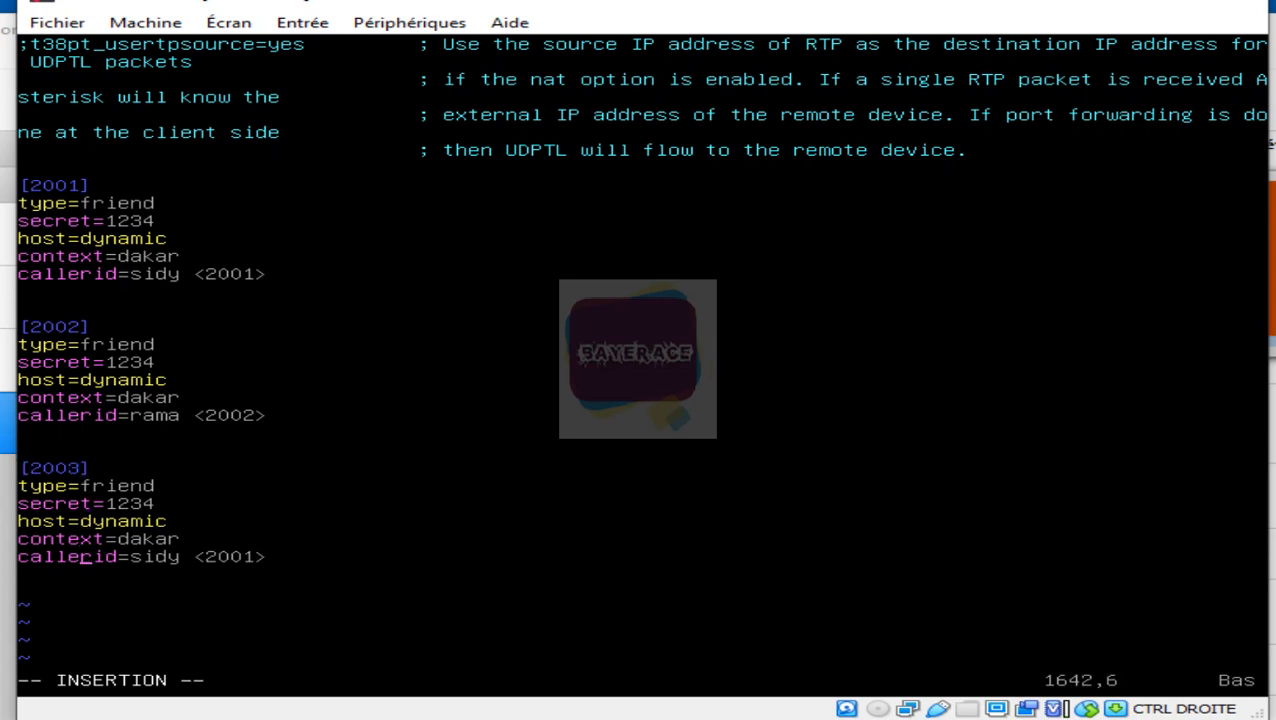
key(Right)
key(Right)
key(Right)
key(Right)
key(Right)
key(Right)
key(Right)
key(Right)
key(BackSpace)
key(BackSpace)
key(BackSpace)
key(BackSpace)
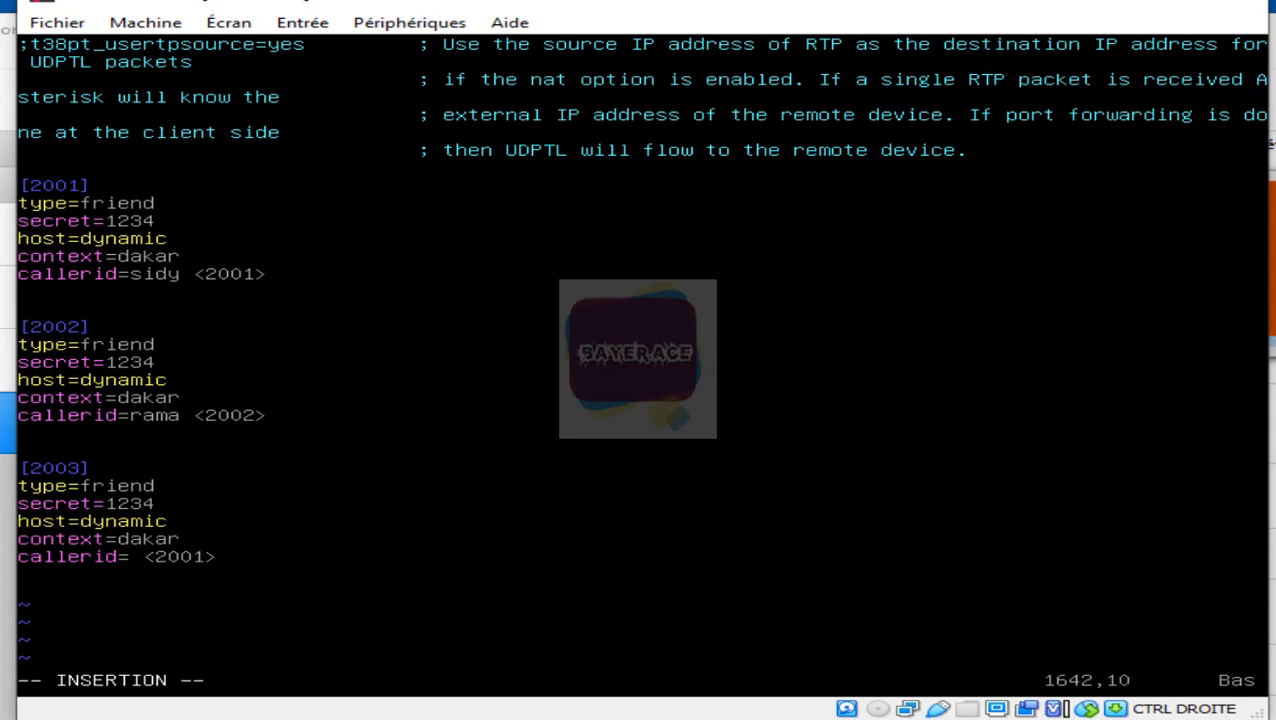
text(anso)
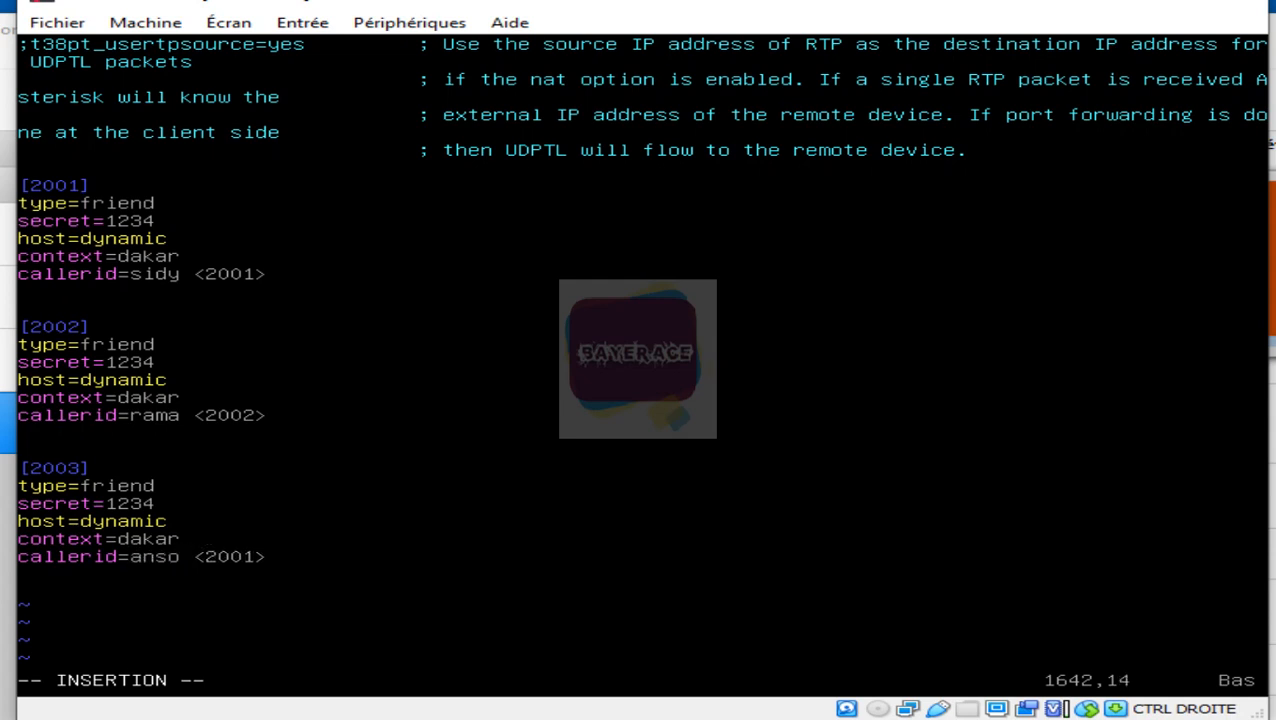
text(u)
key(Right)
key(Right)
key(Right)
key(BackSpace)
text(3)
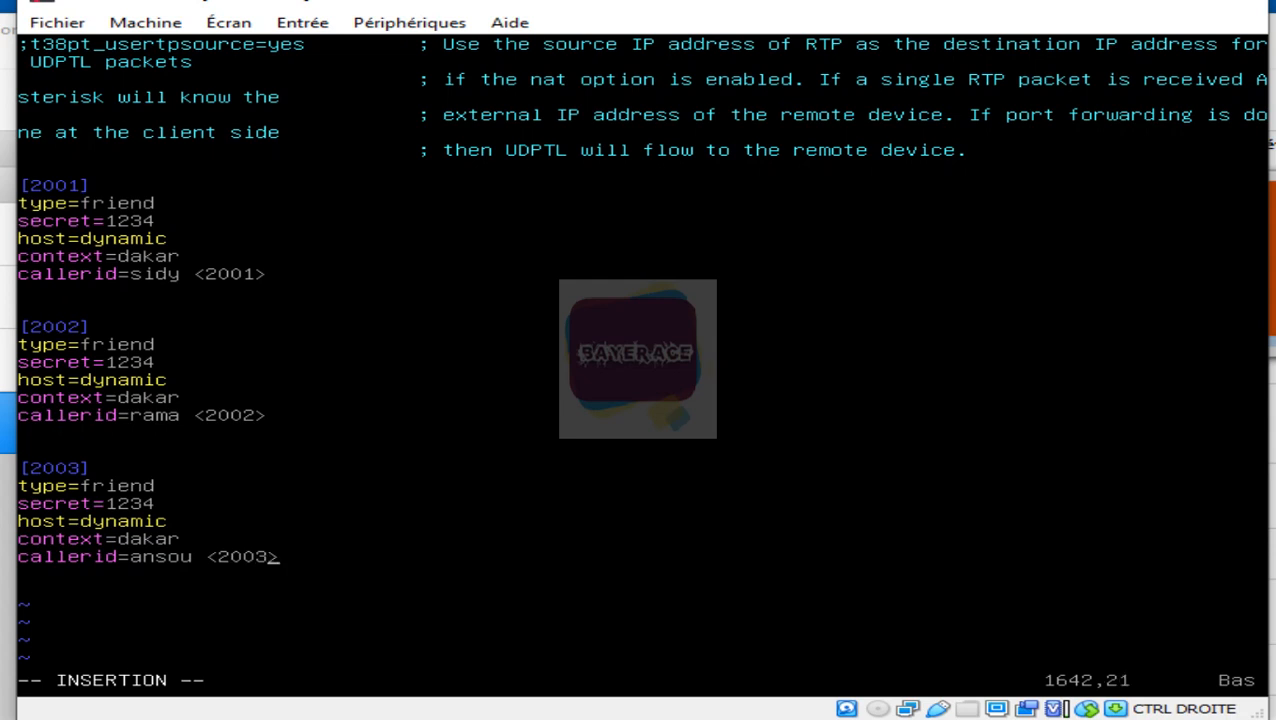
key(Right)
key(Return)
key(Return)
Step: Save sip.conf and quit vim with :wq
key(Escape)
text(:wq)
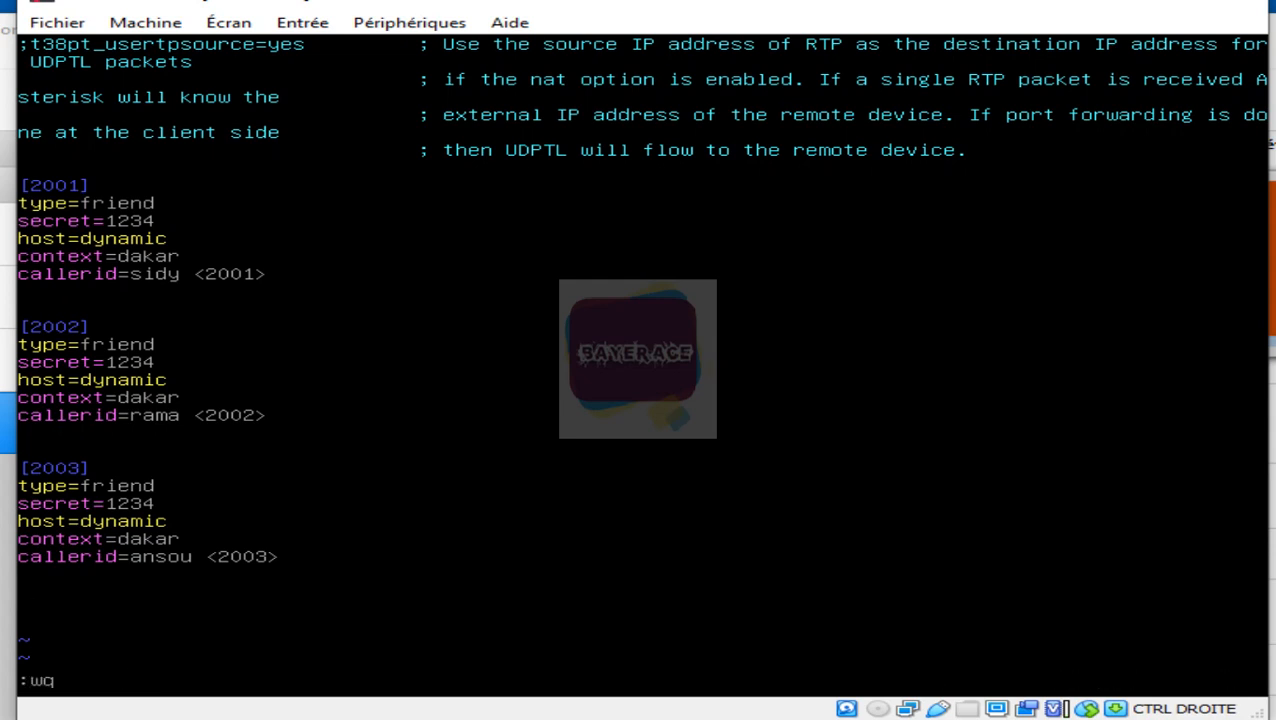
key(Return)
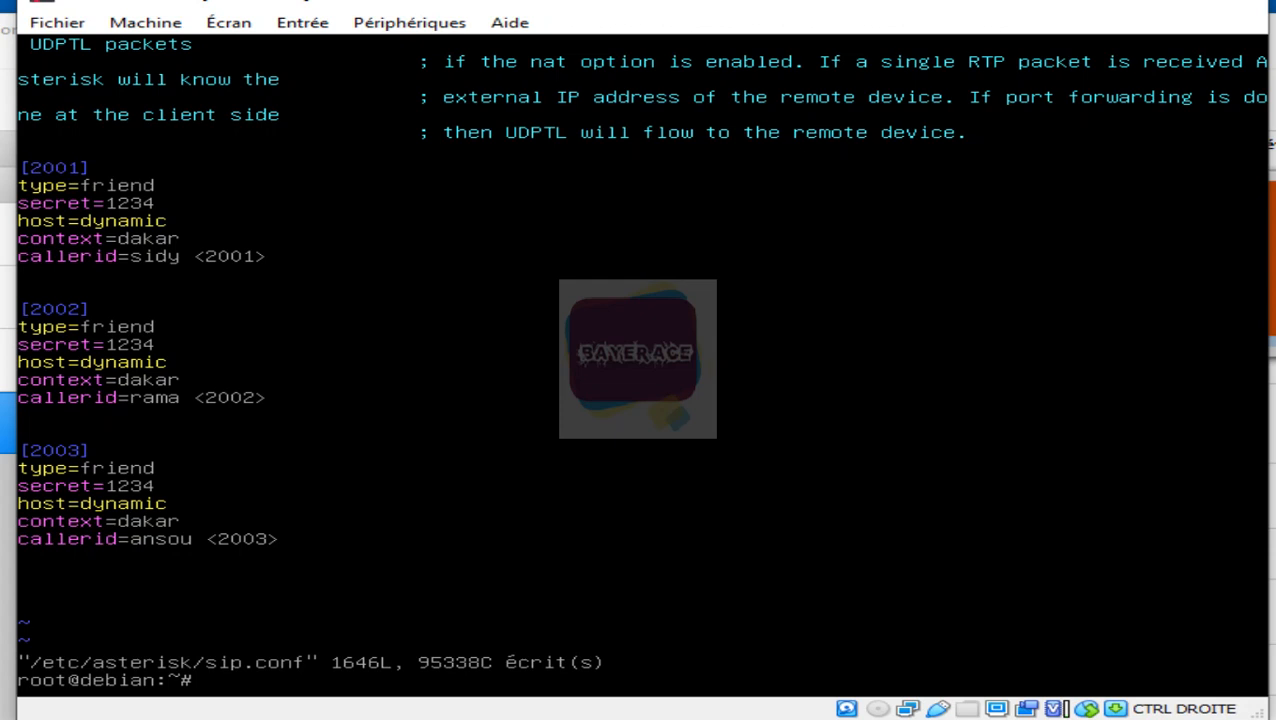
Step: Recall the vim command at a cleared prompt, retargeting it to extensions.conf
key(Up)
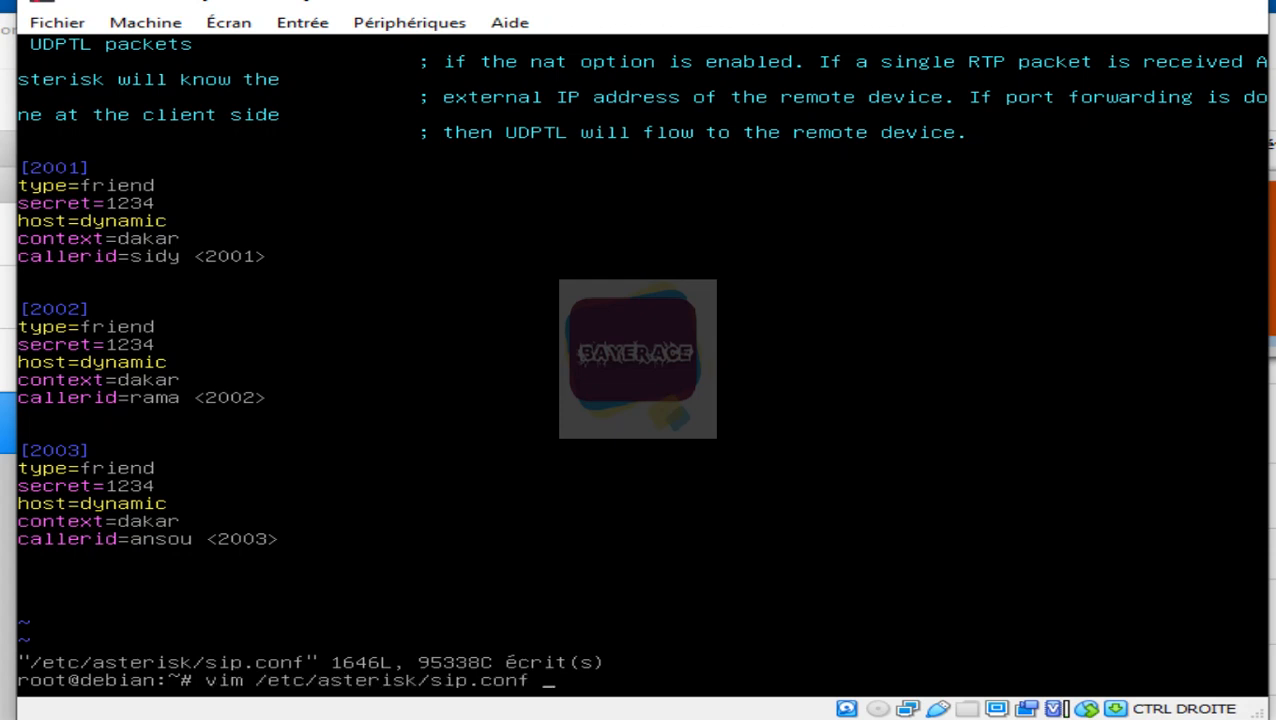
key(ctrl+l)
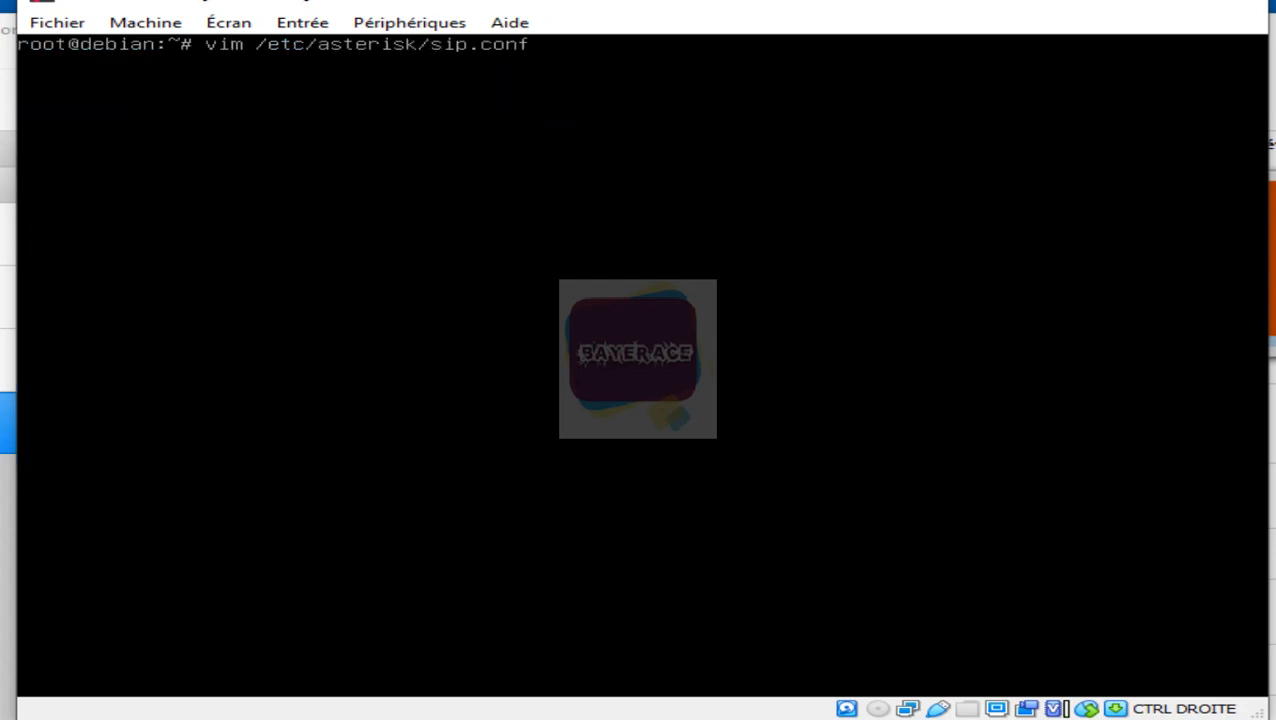
key(BackSpace)
key(BackSpace)
key(BackSpace)
key(BackSpace)
key(BackSpace)
key(BackSpace)
key(BackSpace)
key(BackSpace)
key(BackSpace)
text(extensions)
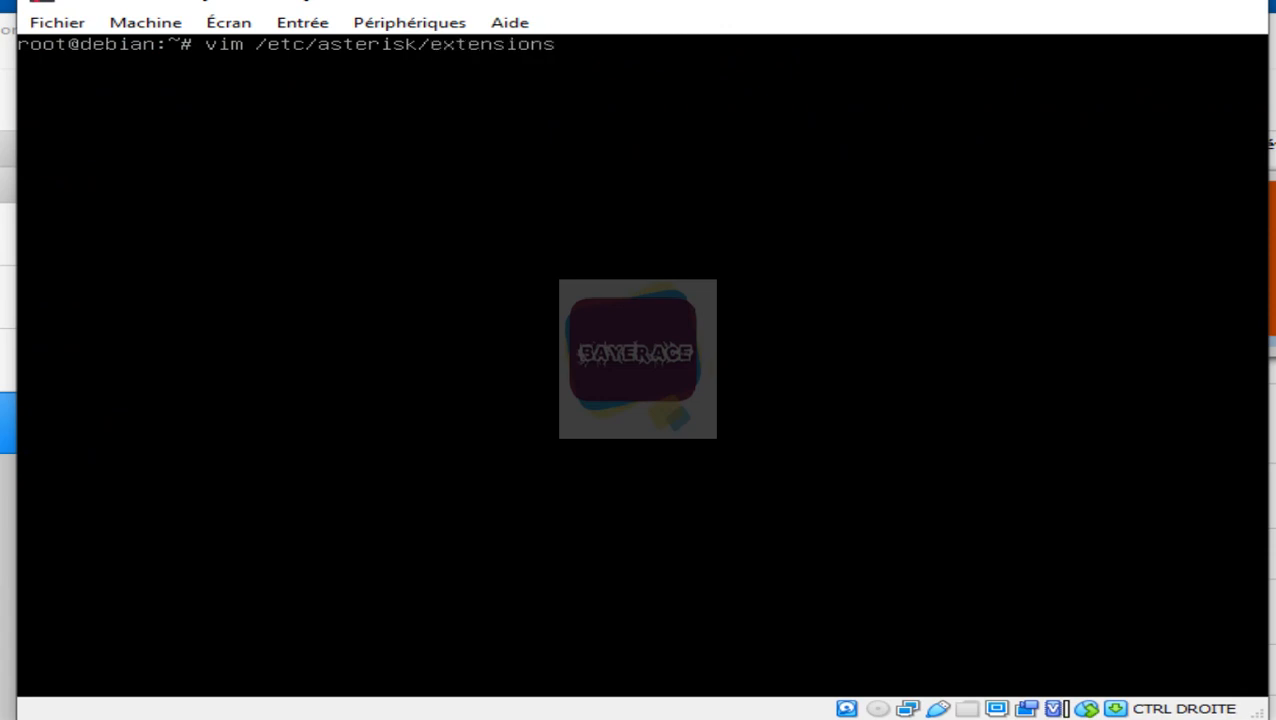
text(.conf)
Step: Open extensions.conf, append a [dakar] context at the end, and begin exten => _200X
key(Return)
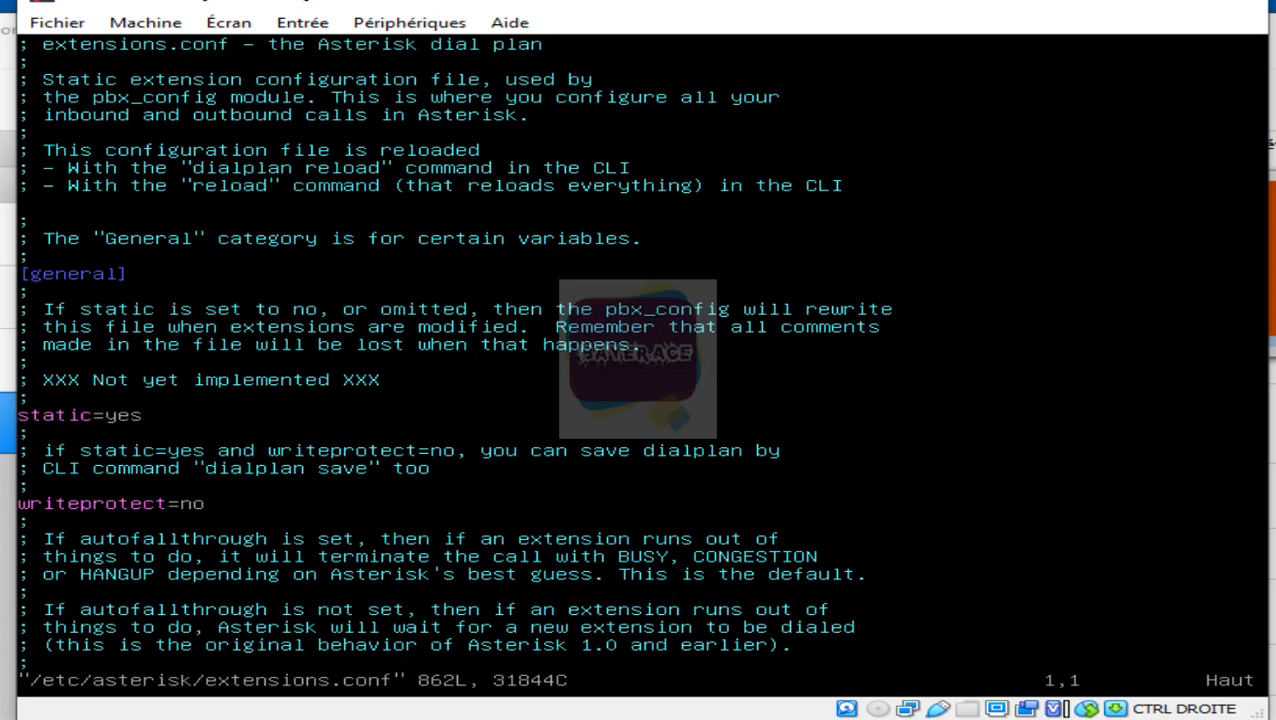
key(Page_Down)
key(Page_Down)
key(Page_Down)
key(Page_Down)
key(Page_Down)
key(Page_Down)
key(Page_Down)
key(Page_Down)
key(Page_Down)
key(Page_Down)
key(Page_Down)
key(Page_Down)
key(Page_Down)
key(Page_Down)
key(Page_Down)
key(Page_Down)
key(Page_Down)
key(Page_Down)
key(Page_Down)
key(Page_Down)
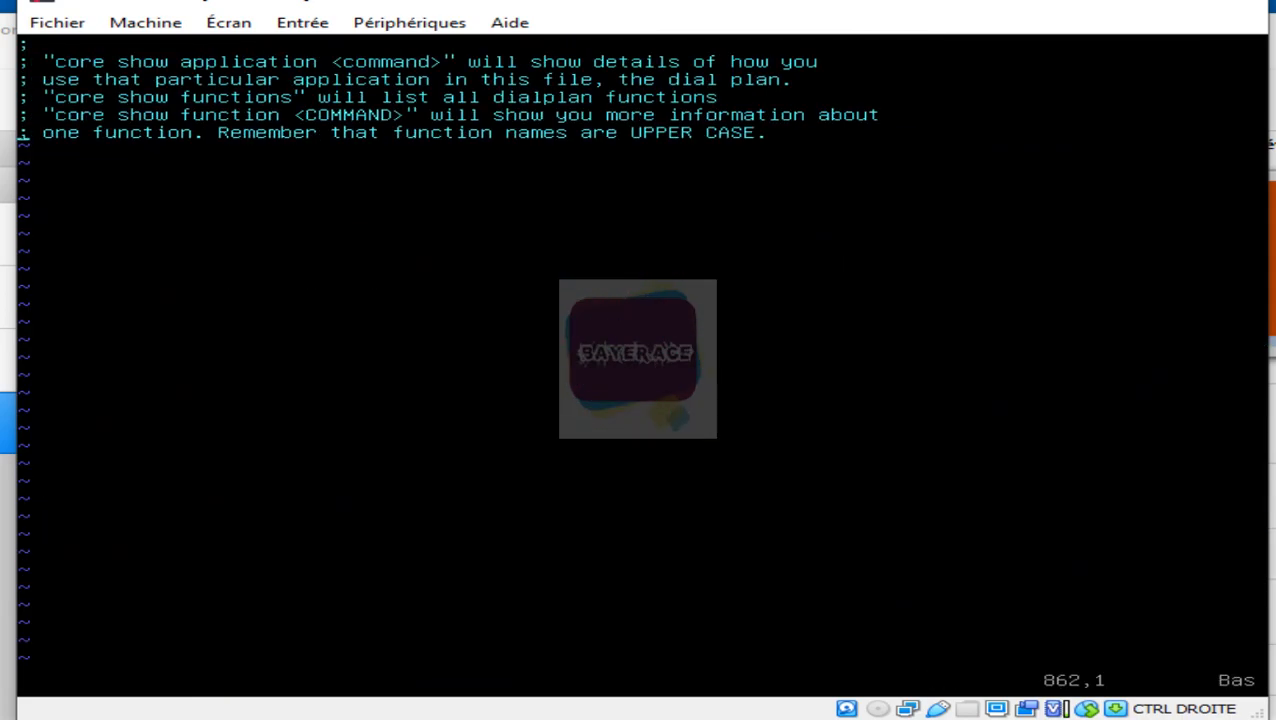
key(Right)
key(Right)
key(Right)
key(Right)
key(Right)
key(Right)
key(Right)
key(Right)
key(Right)
key(Right)
key(Right)
key(Right)
key(Right)
key(Right)
key(Right)
key(Right)
key(Right)
key(Right)
key(Right)
key(Right)
key(Right)
key(Right)
key(Right)
key(Right)
key(Right)
key(Right)
key(Right)
key(Right)
key(Right)
key(Right)
key(Right)
key(Right)
key(Right)
key(Right)
key(Right)
key(Right)
key(Right)
key(Right)
key(Right)
key(Right)
key(i)
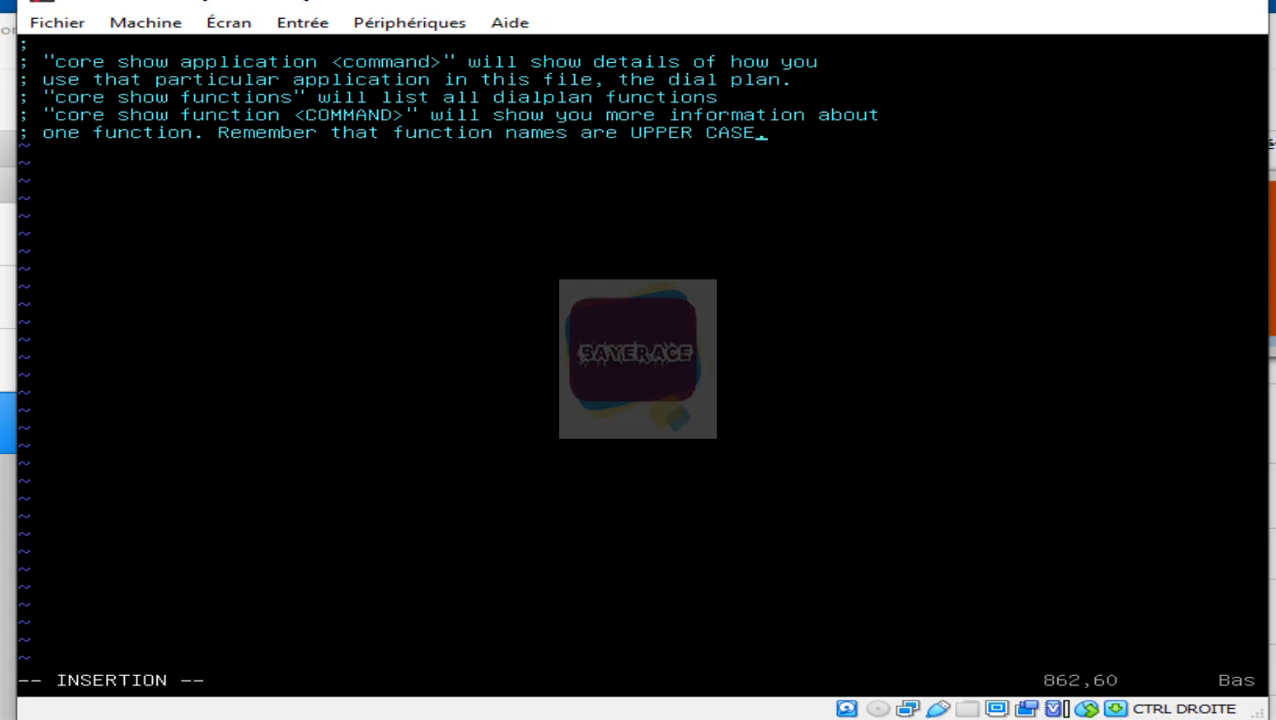
key(Right)
key(Return)
key(Return)
text([dakar)
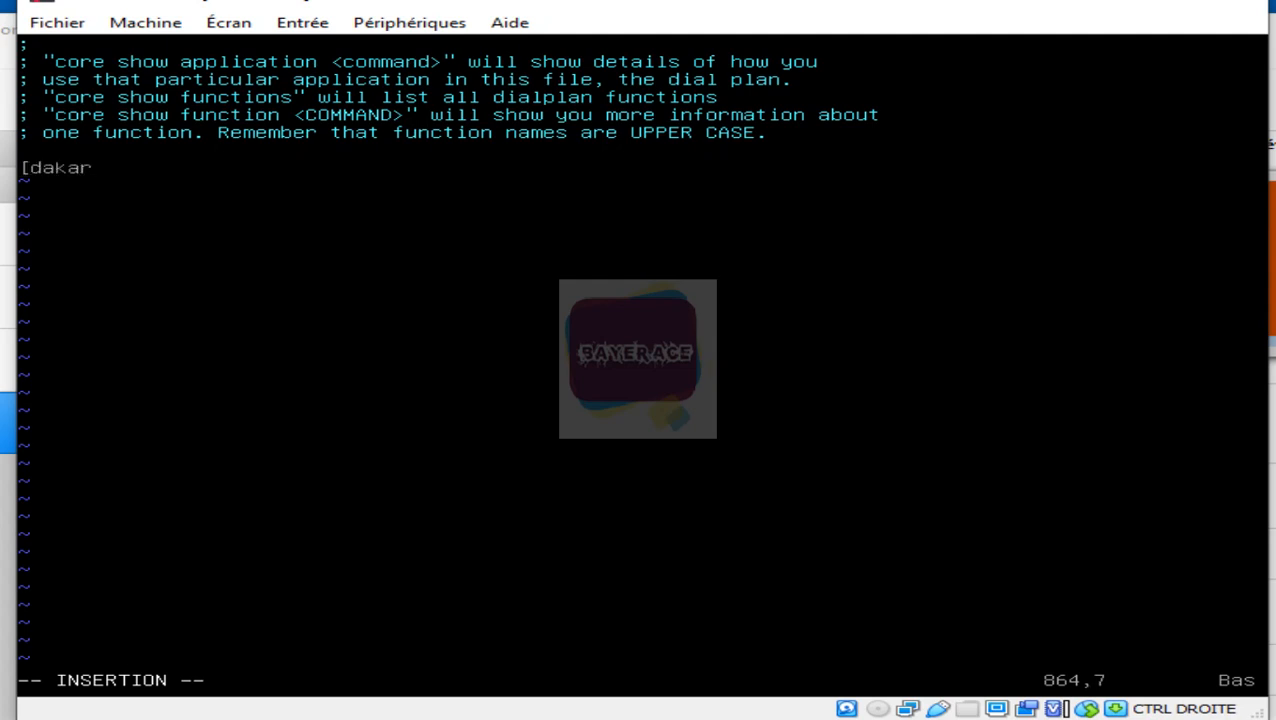
text(])
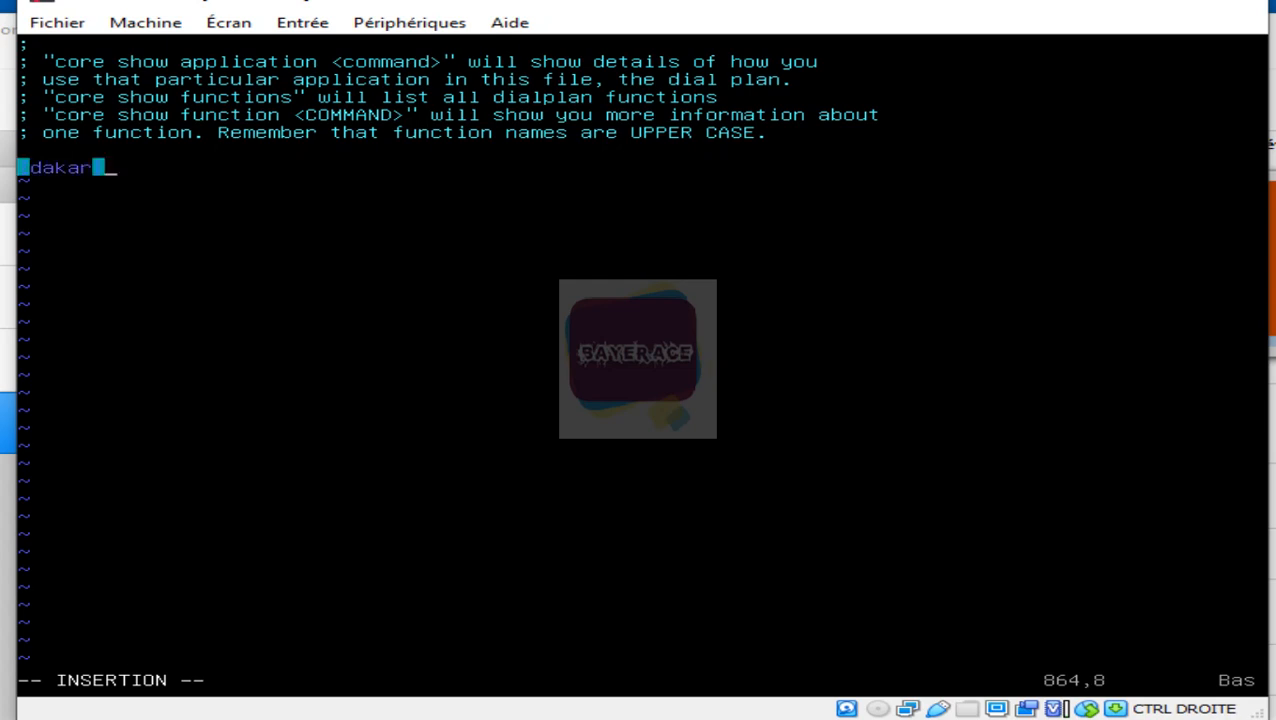
key(Return)
text(e)
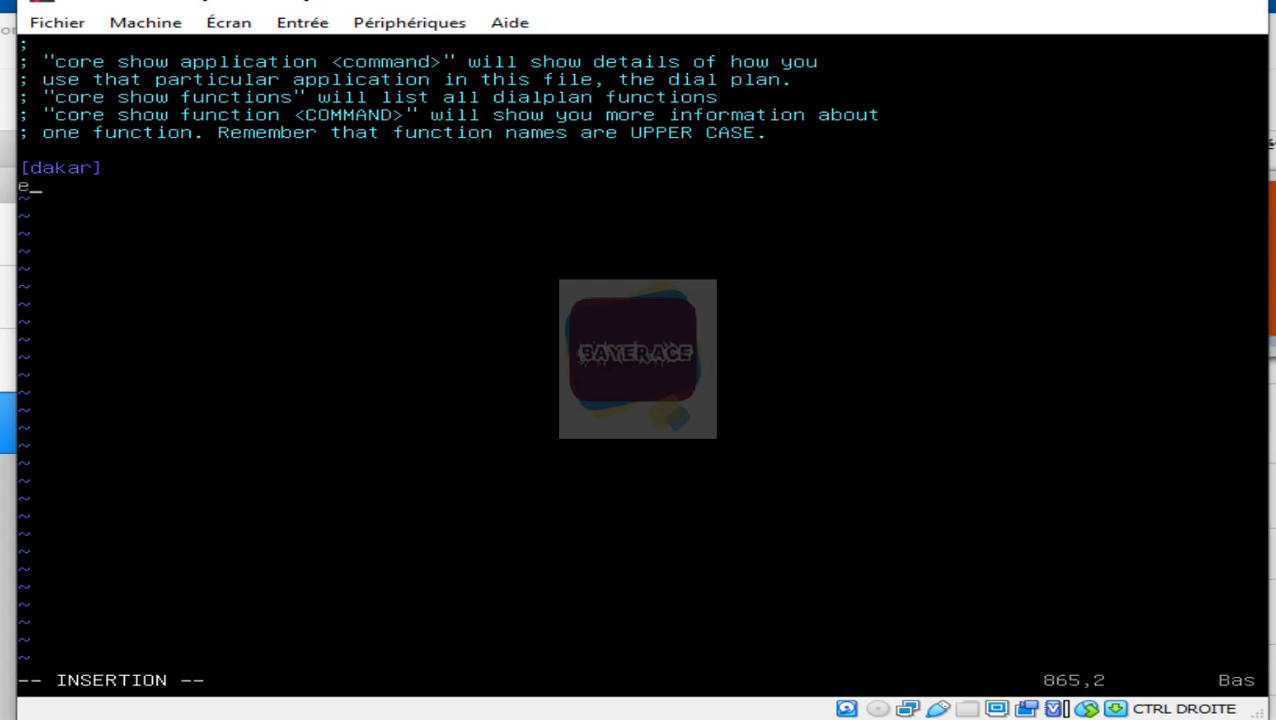
text(xten => _2)
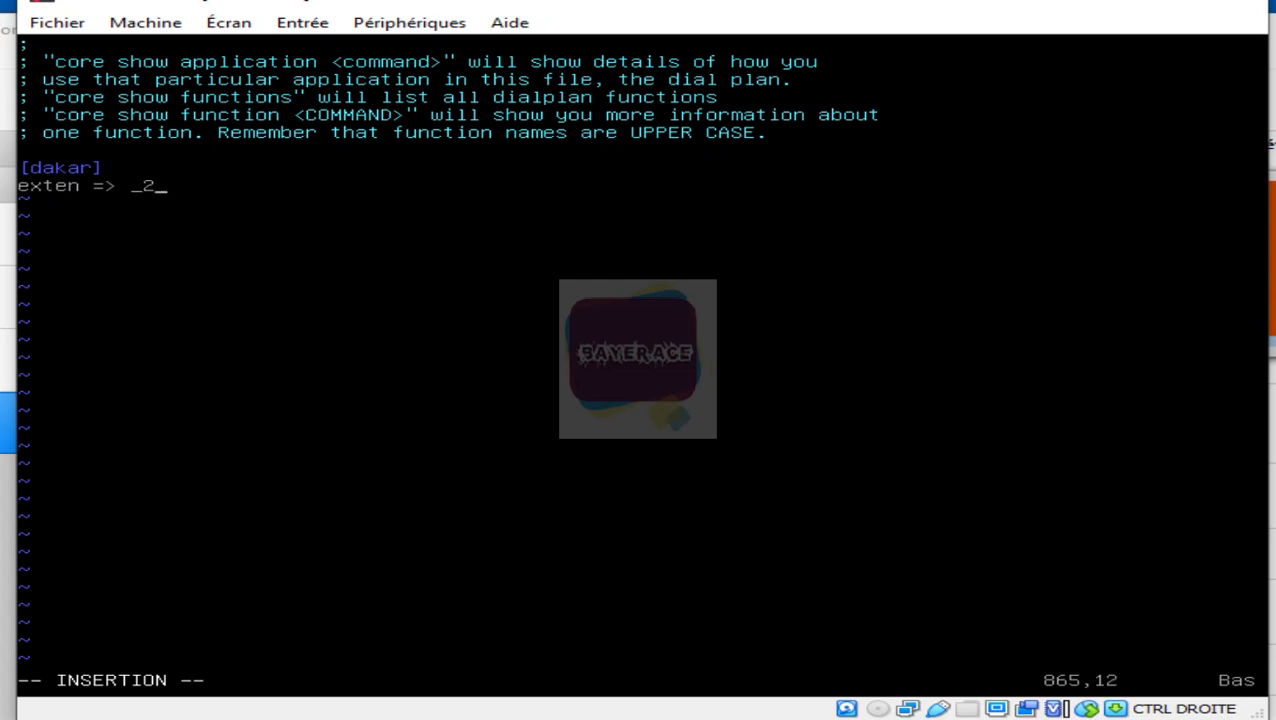
text(00X)
Step: Complete the rule as exten => _200X,1,Dial(SIP/${EXTEN},20)
text(,1,Dia)
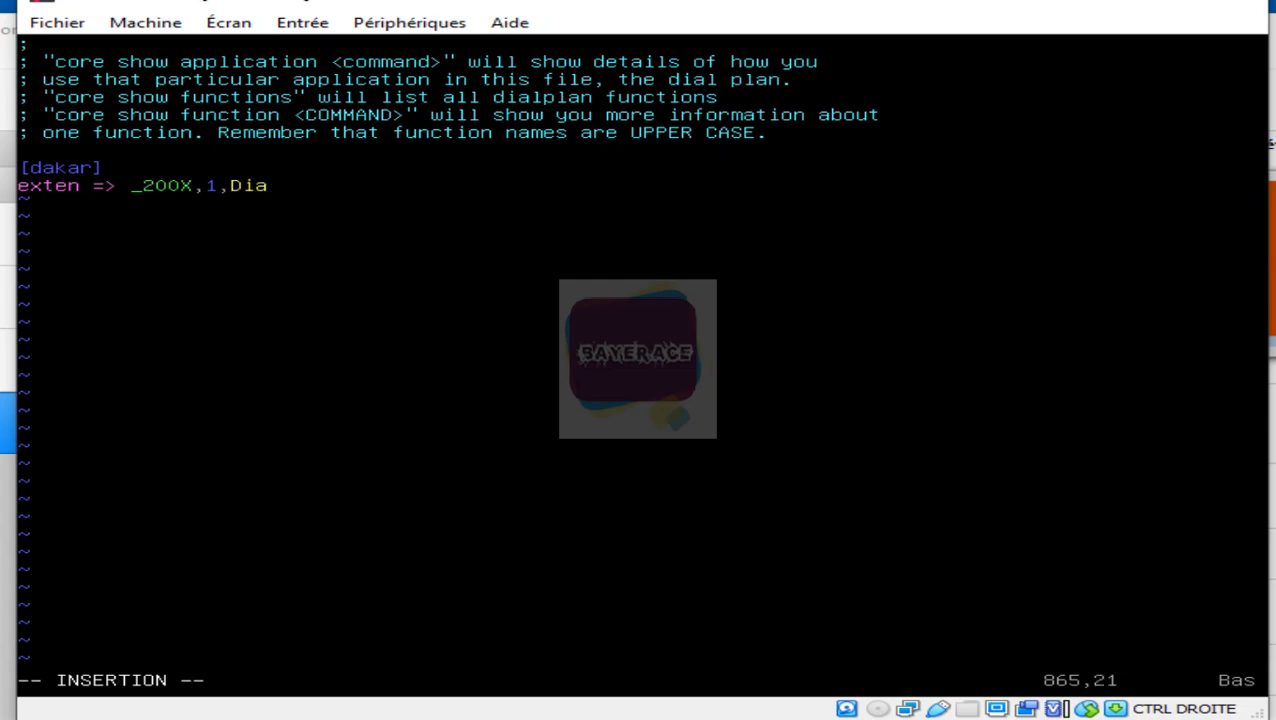
text(l(SIP/${EXTEN)
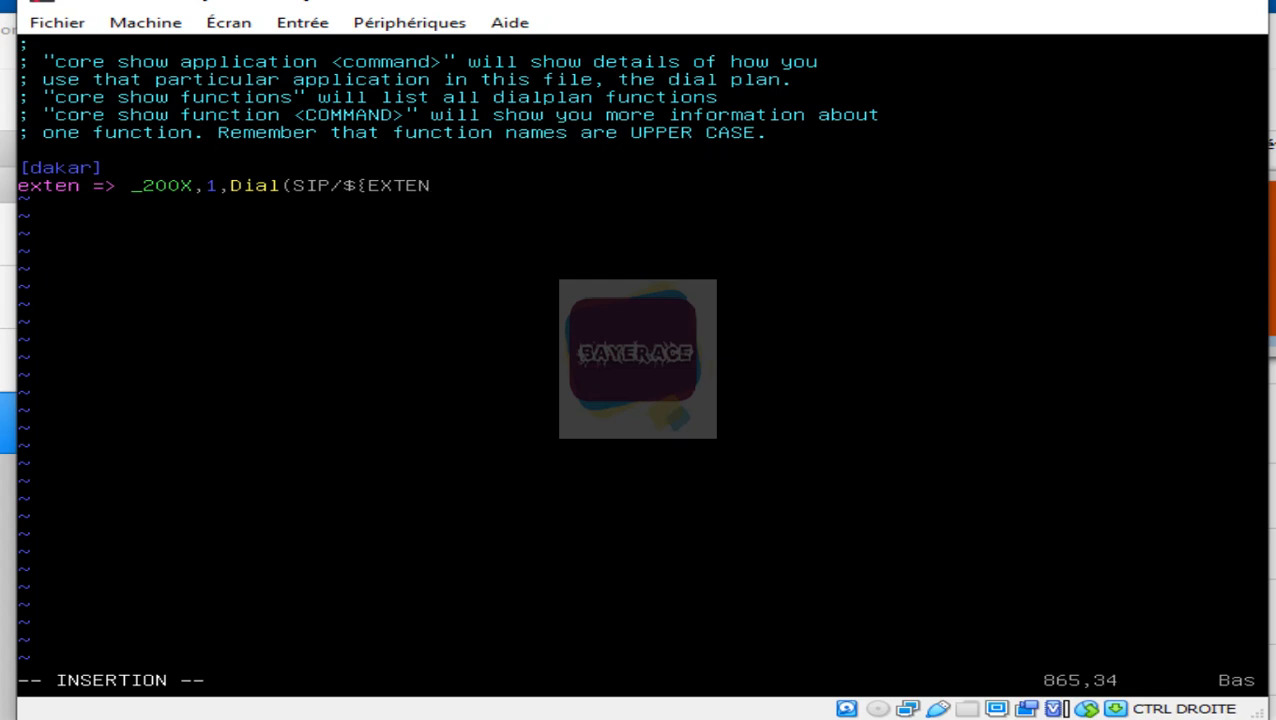
text(})
text(,)
text(20))
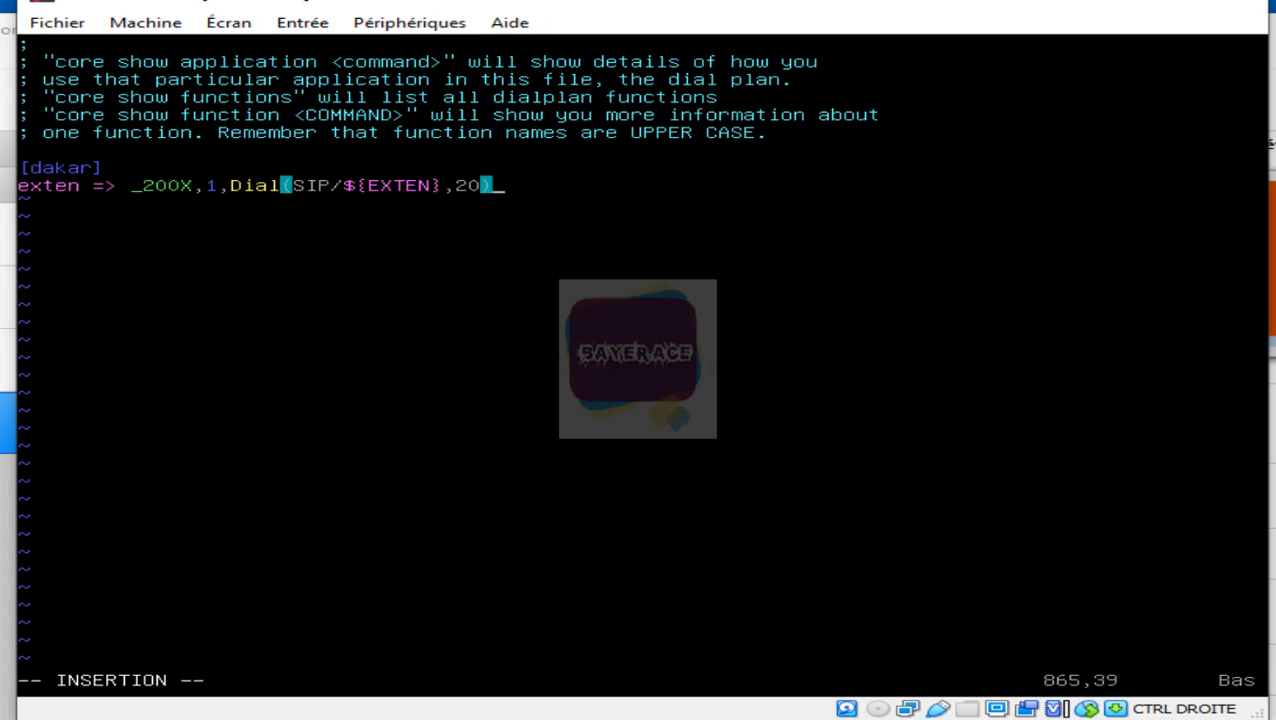
key(Return)
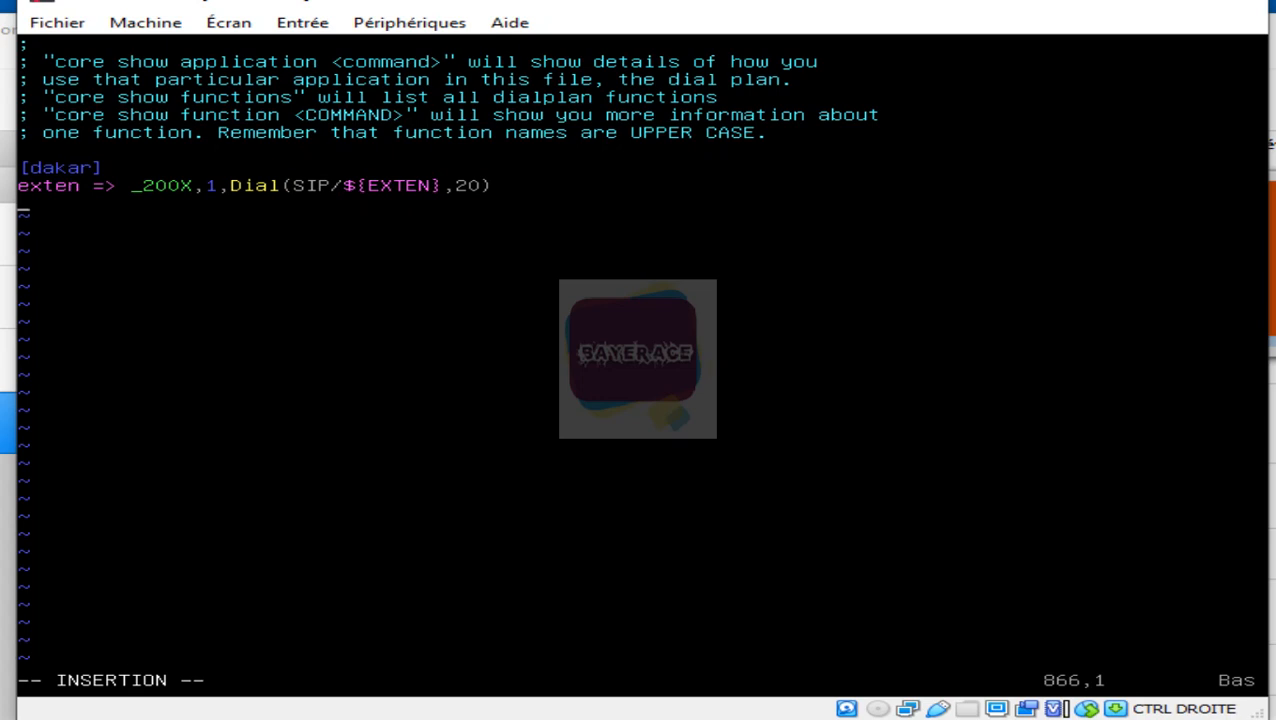
Step: Add the rule 'exten => _200X,2,Hangup()' below the Dial line and leave insert mode
text(exten => _200)
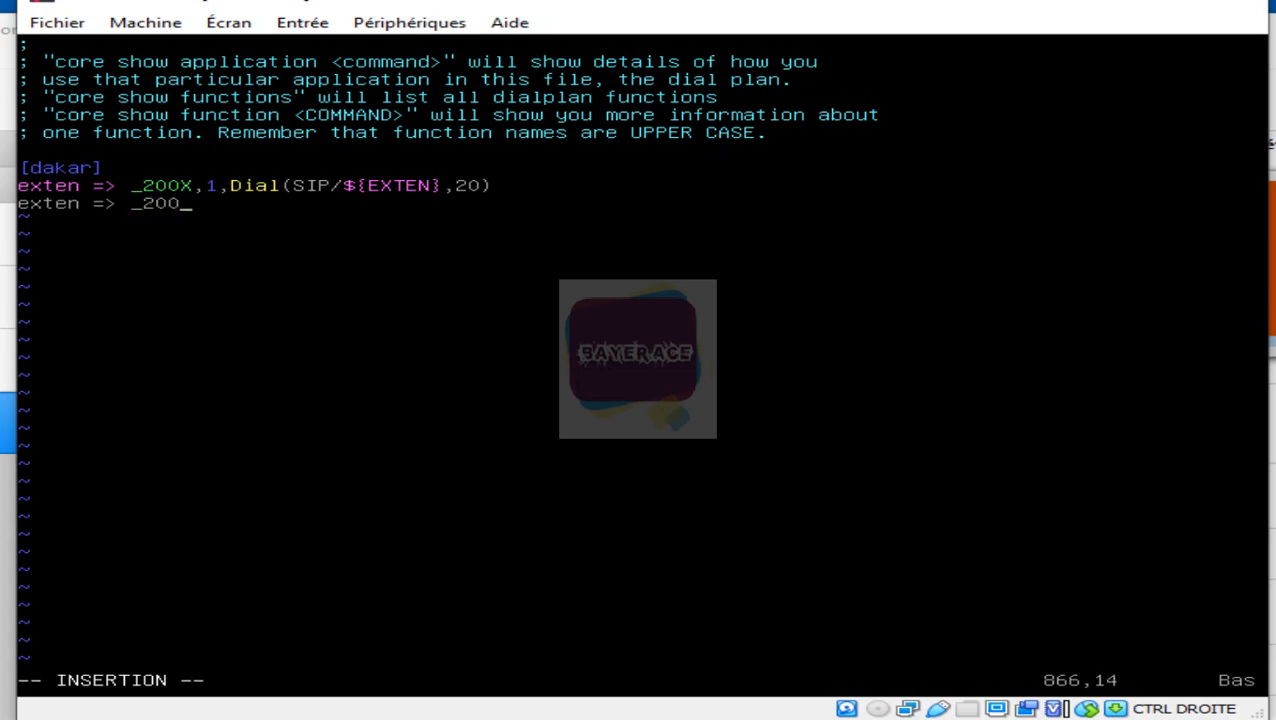
text(X,2,Hang)
text(up)
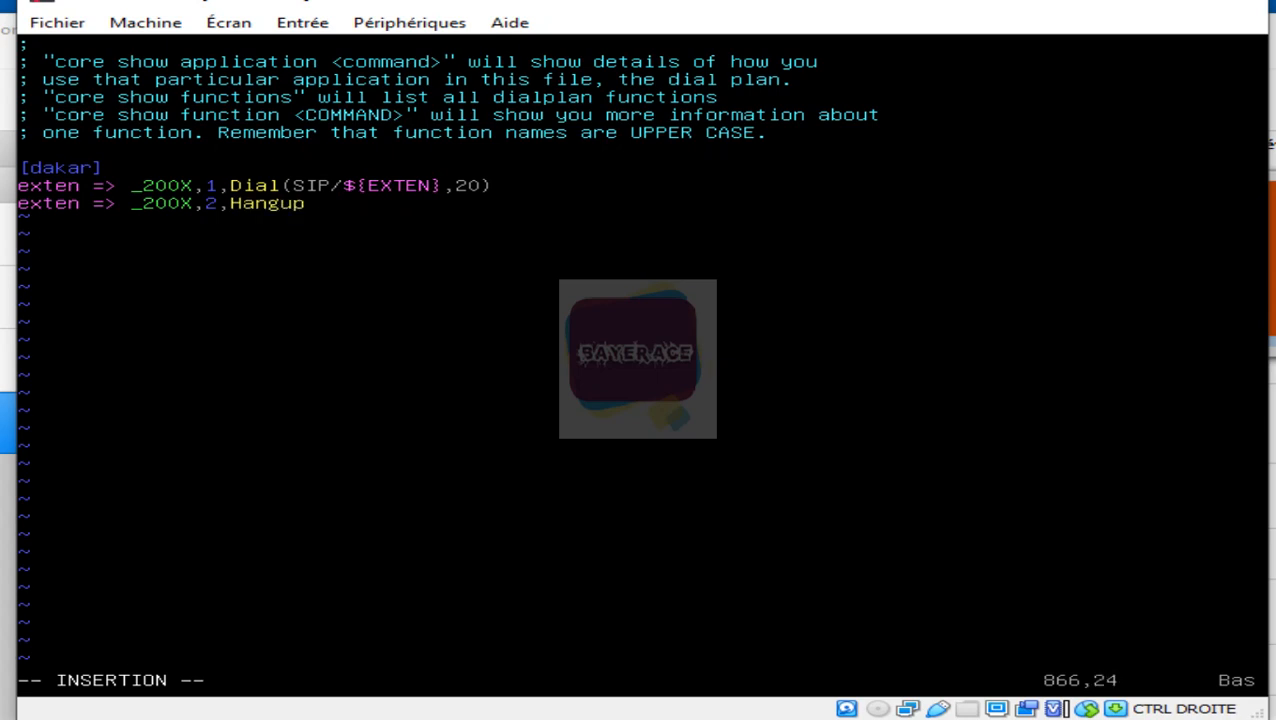
text(5)
key(BackSpace)
text(())
key(Return)
key(Escape)
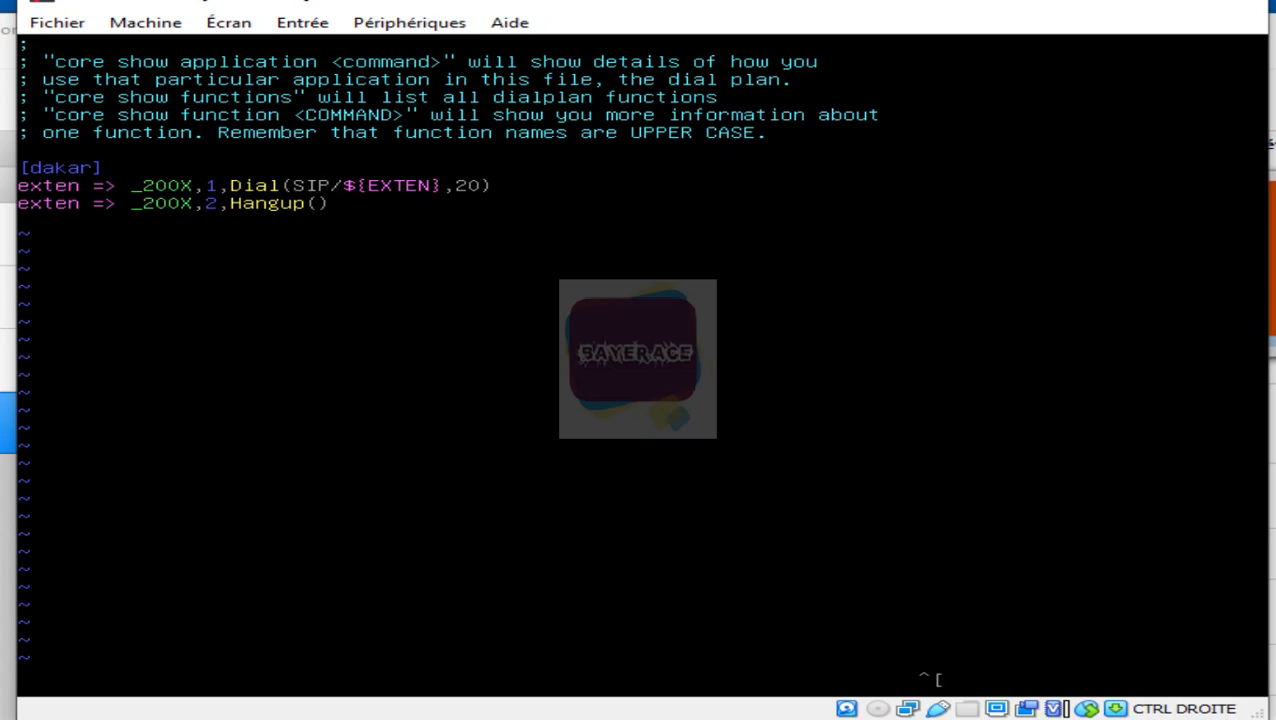
Step: Write and quit vim with :wq, clear the screen, and run 'systemctl restart asterisk.service'
text(:wq)
key(Return)
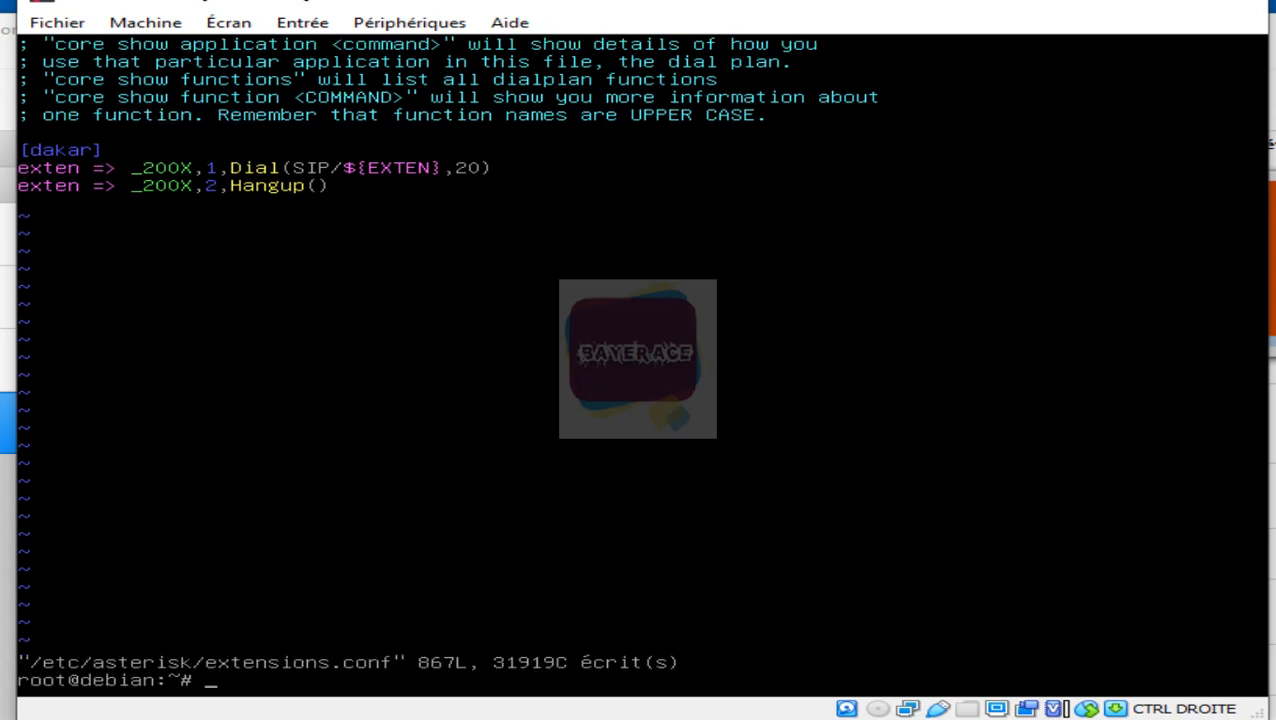
key(ctrl+l)
text(sys)
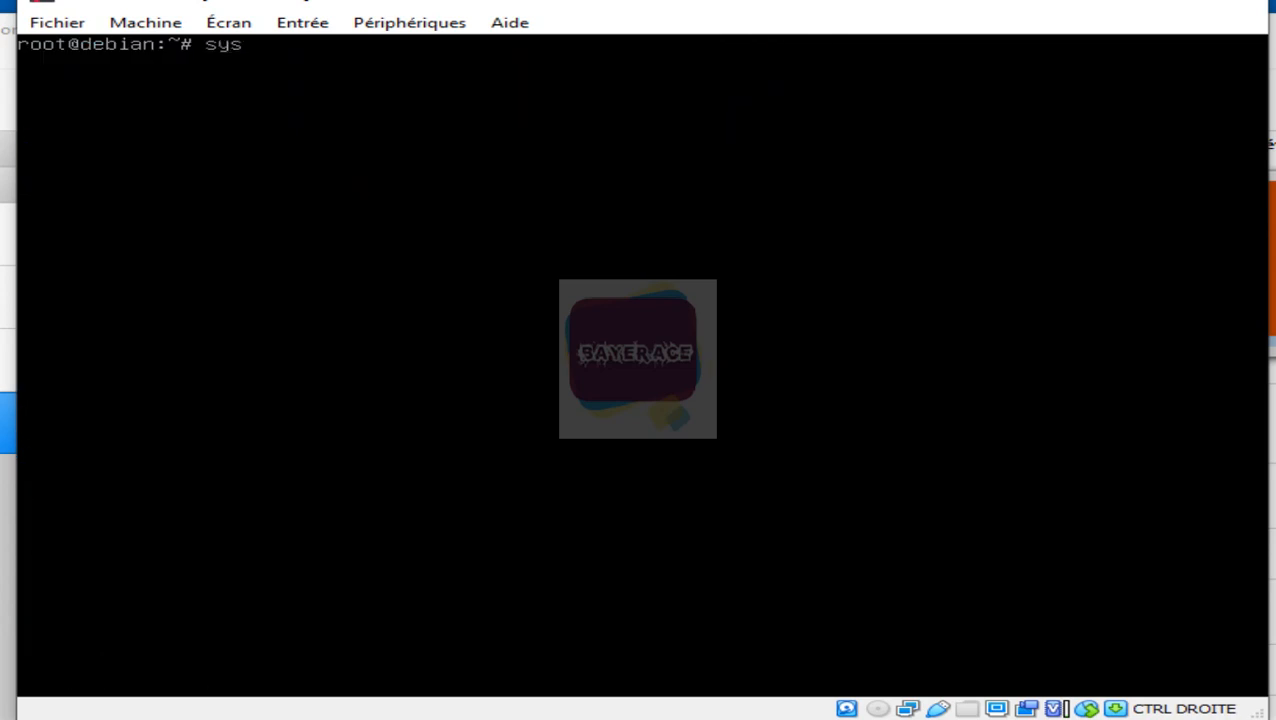
text(temctl res)
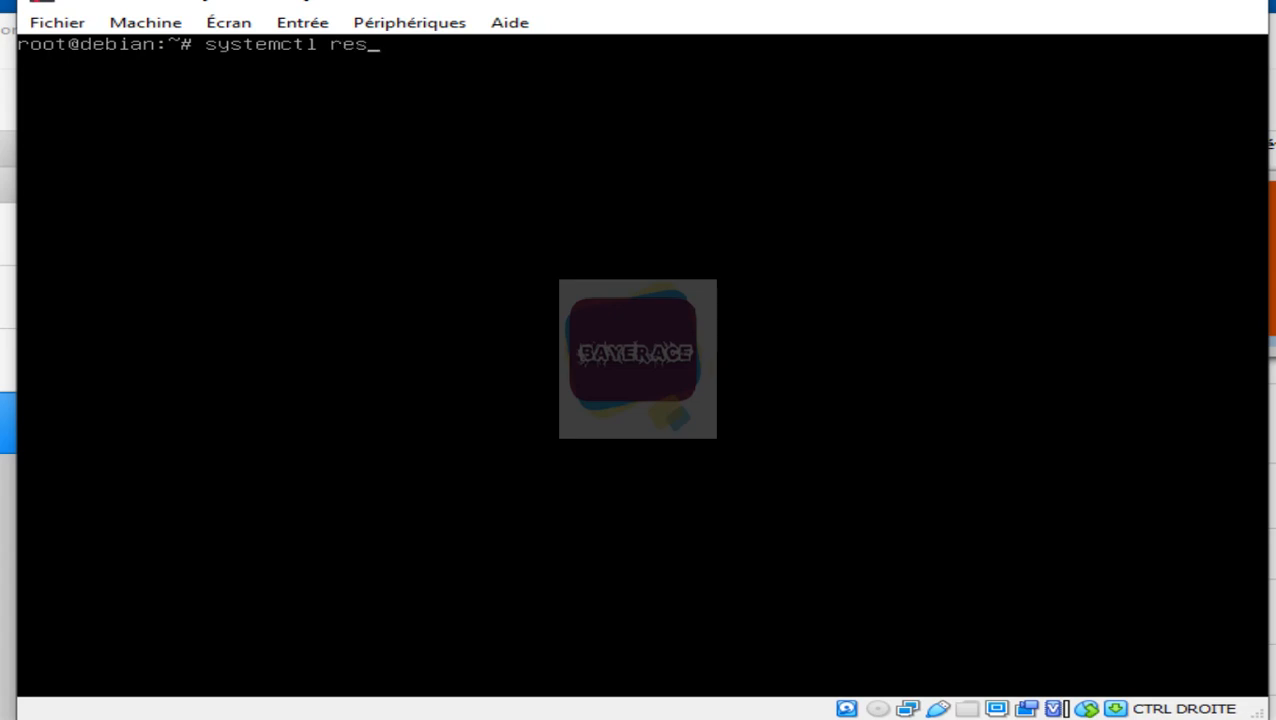
text(tart)
text(asterisk.service)
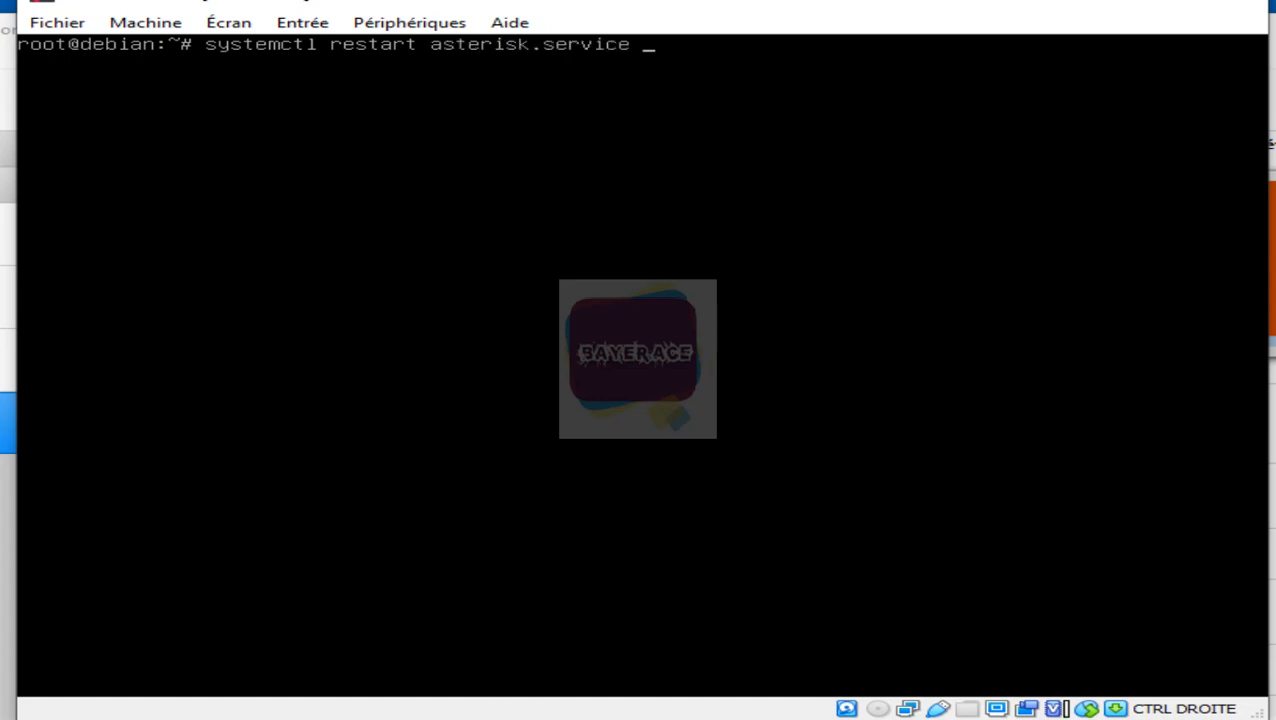
key(Return)
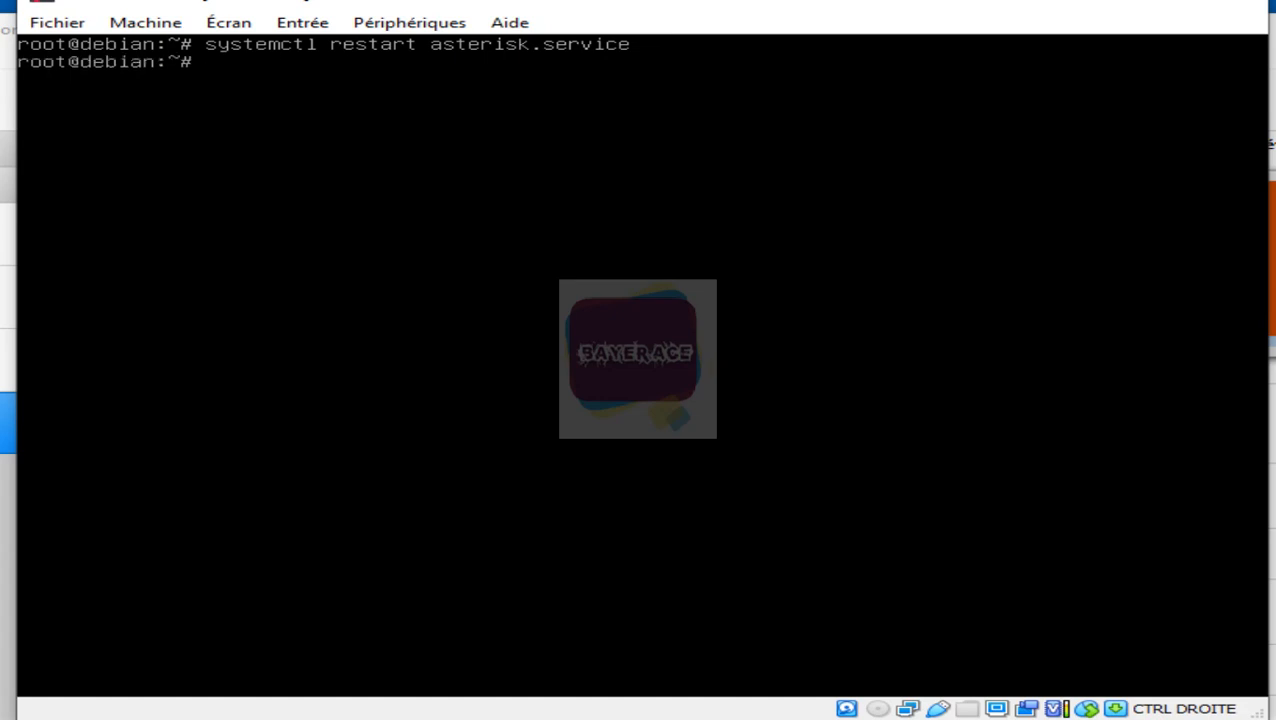
Step: Attach to the Asterisk CLI with 'asterisk -rvv' and list SIP peers 2001–2003
text(asterisk -rvv)
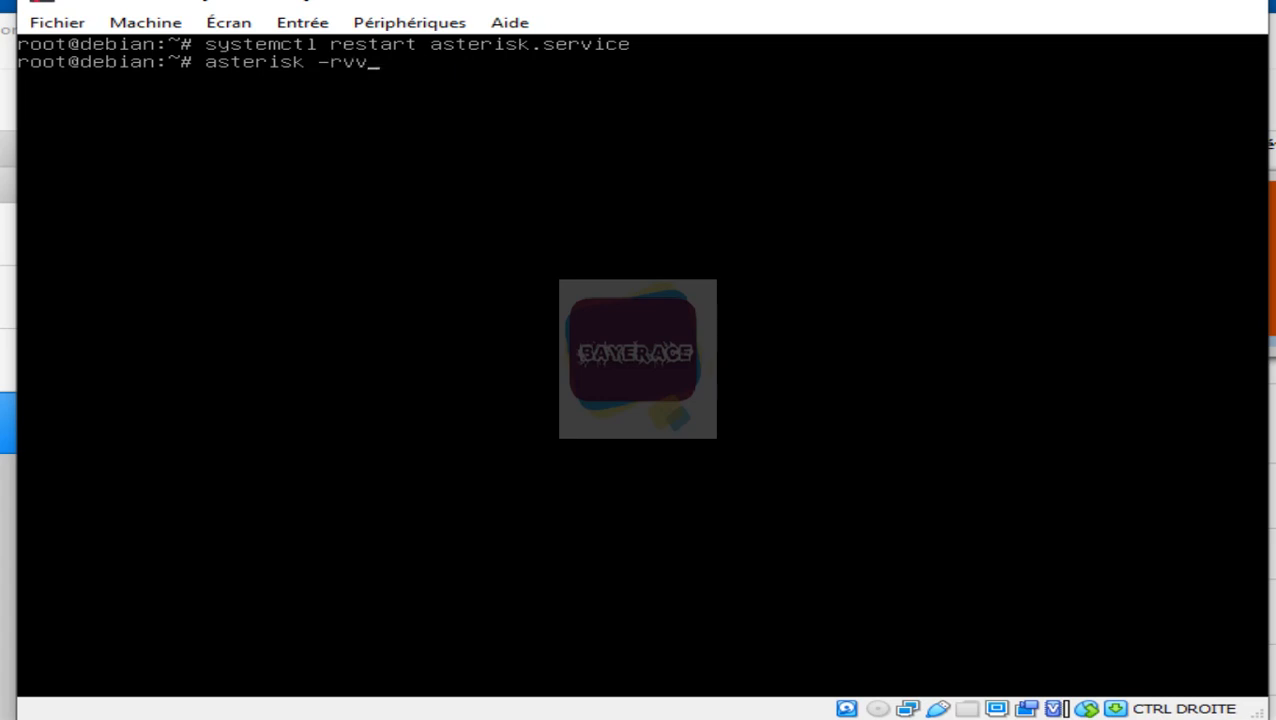
key(Return)
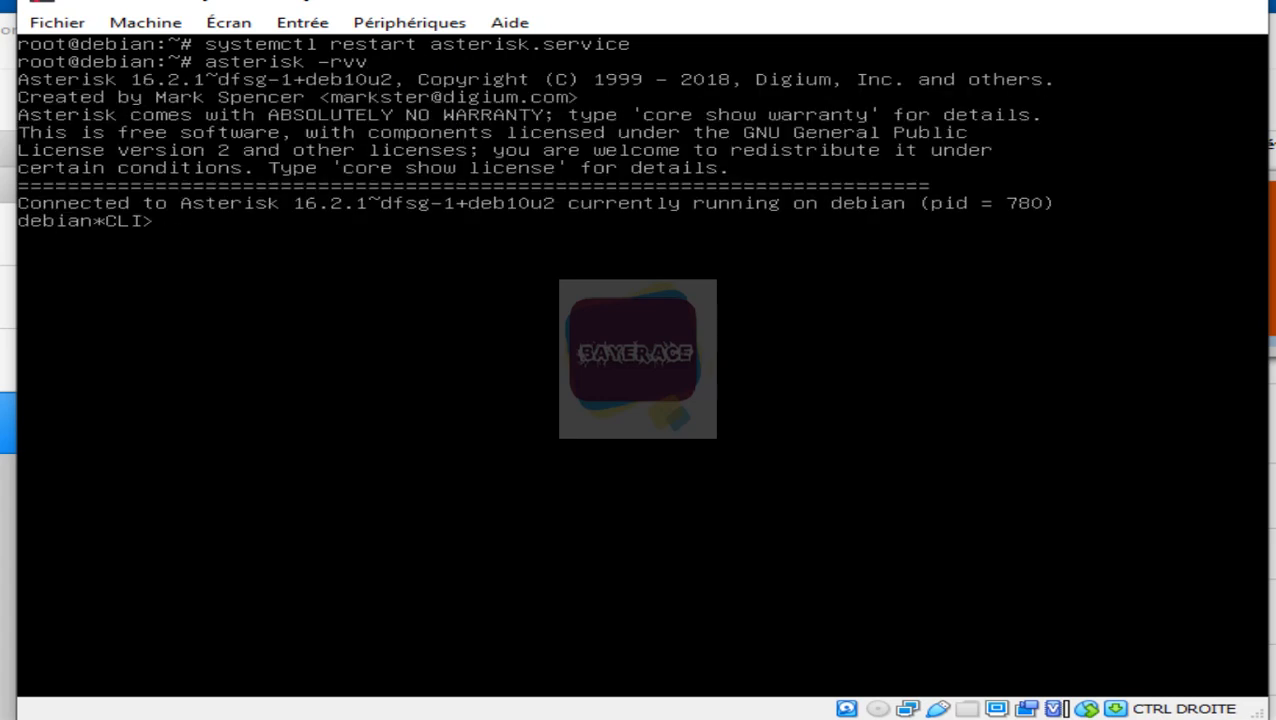
text(sip show peers)
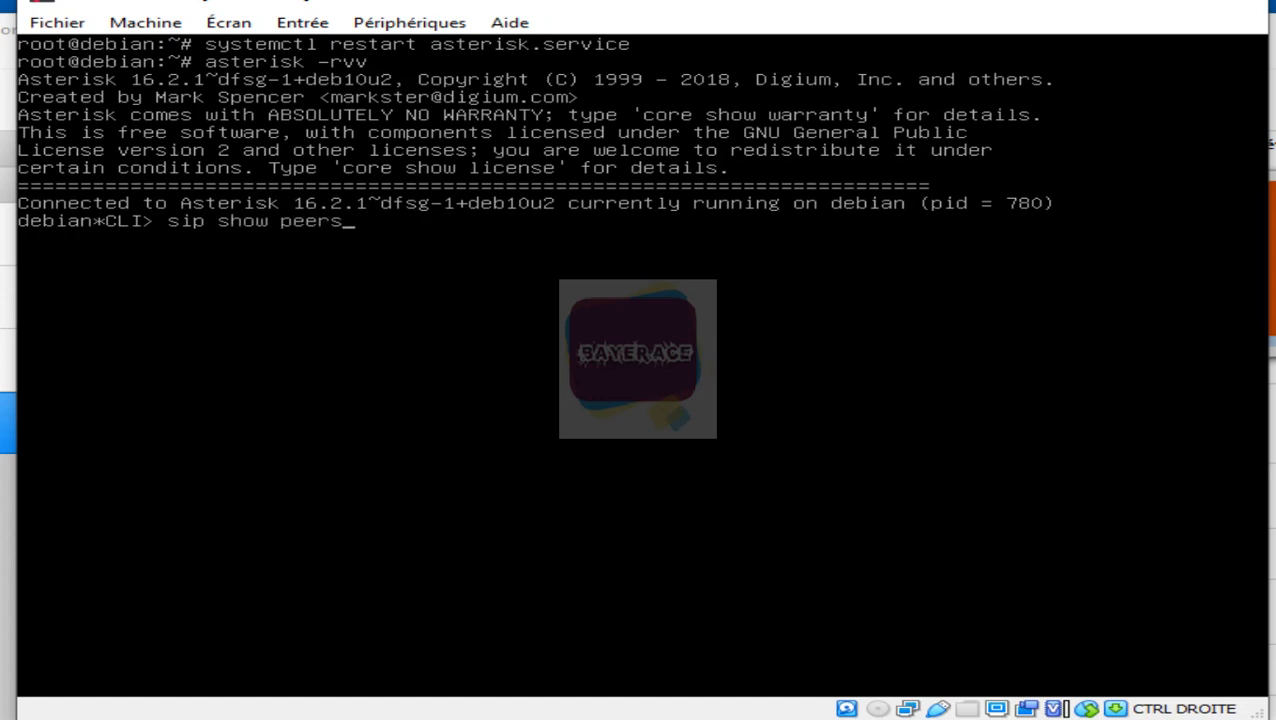
key(Return)
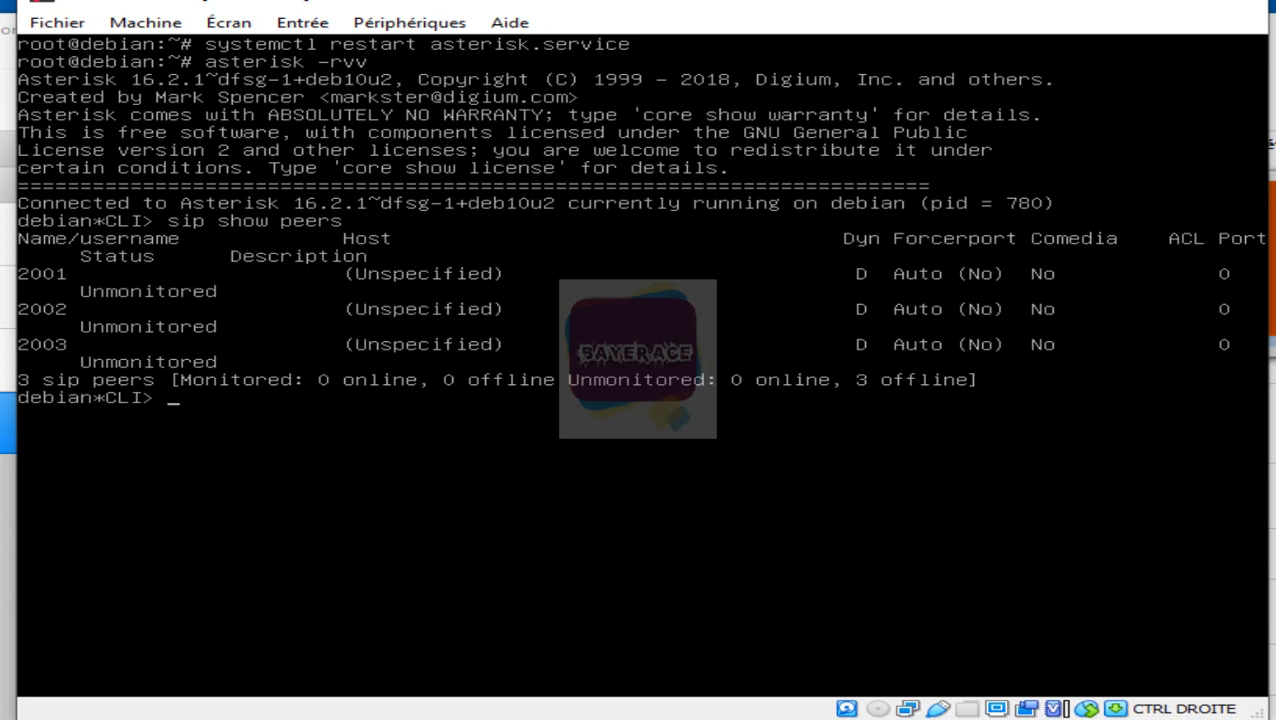
Step: Run 'reload' and 'sip reload' in the Asterisk CLI
text(reload)
key(Return)
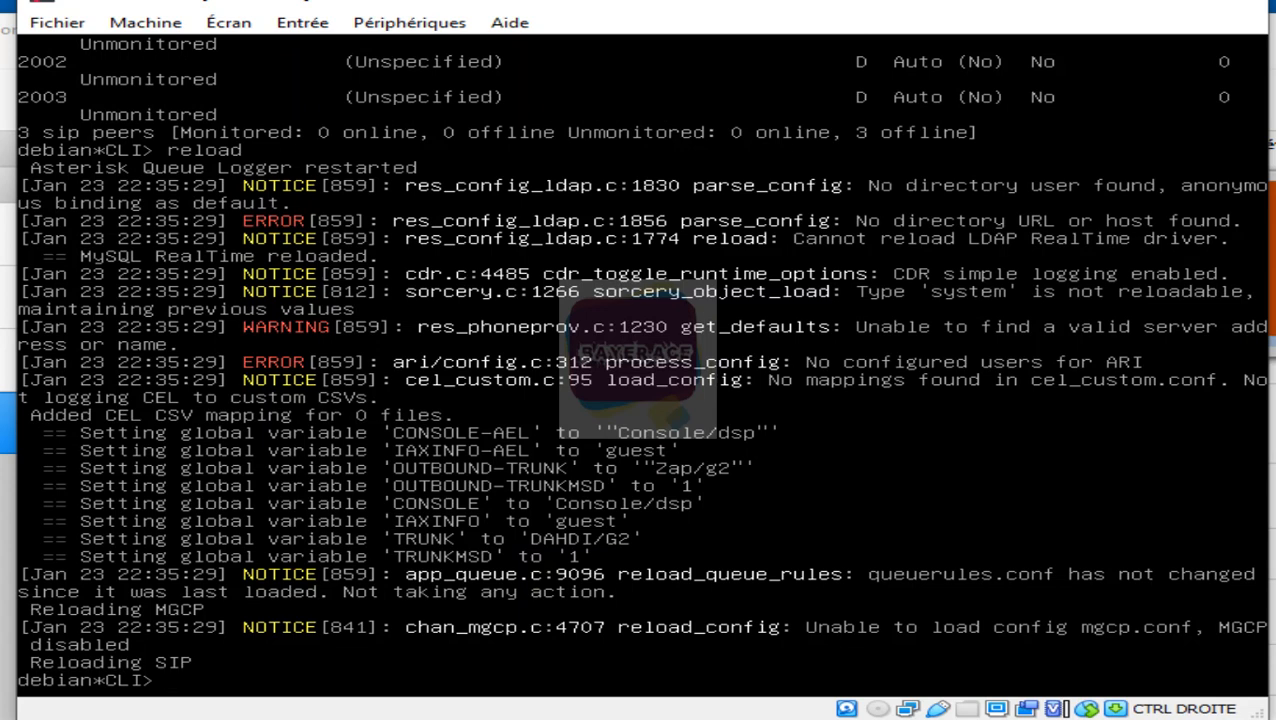
text(sip reload)
key(Return)
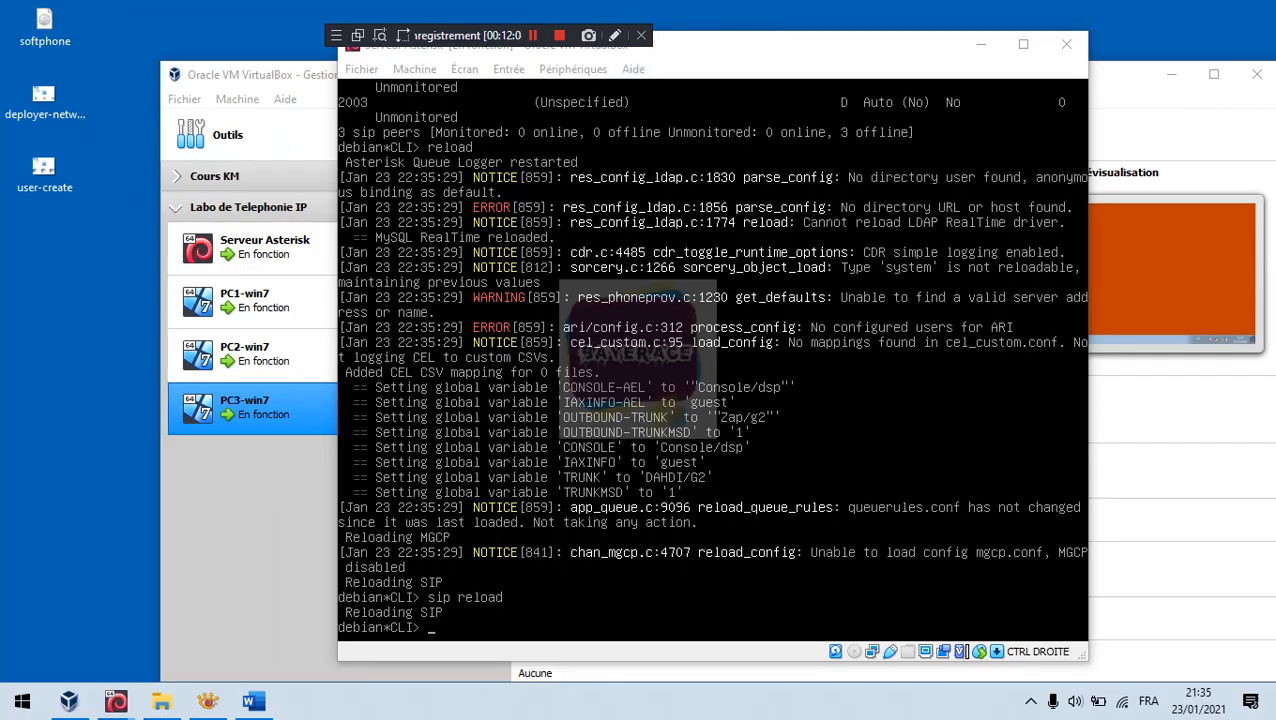
Step: Glance at the network diagram image, then close the Word user table choosing 'Ne pas enregistrer'
click(206, 701)
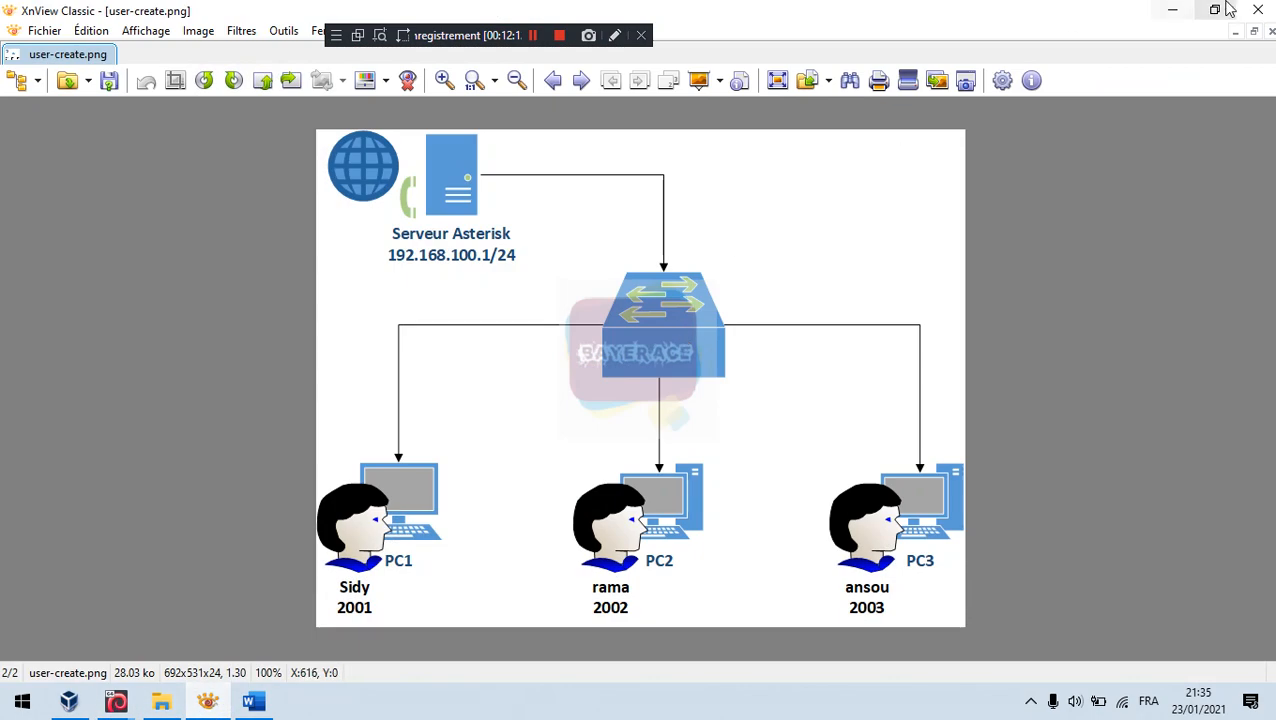
click(1265, 6)
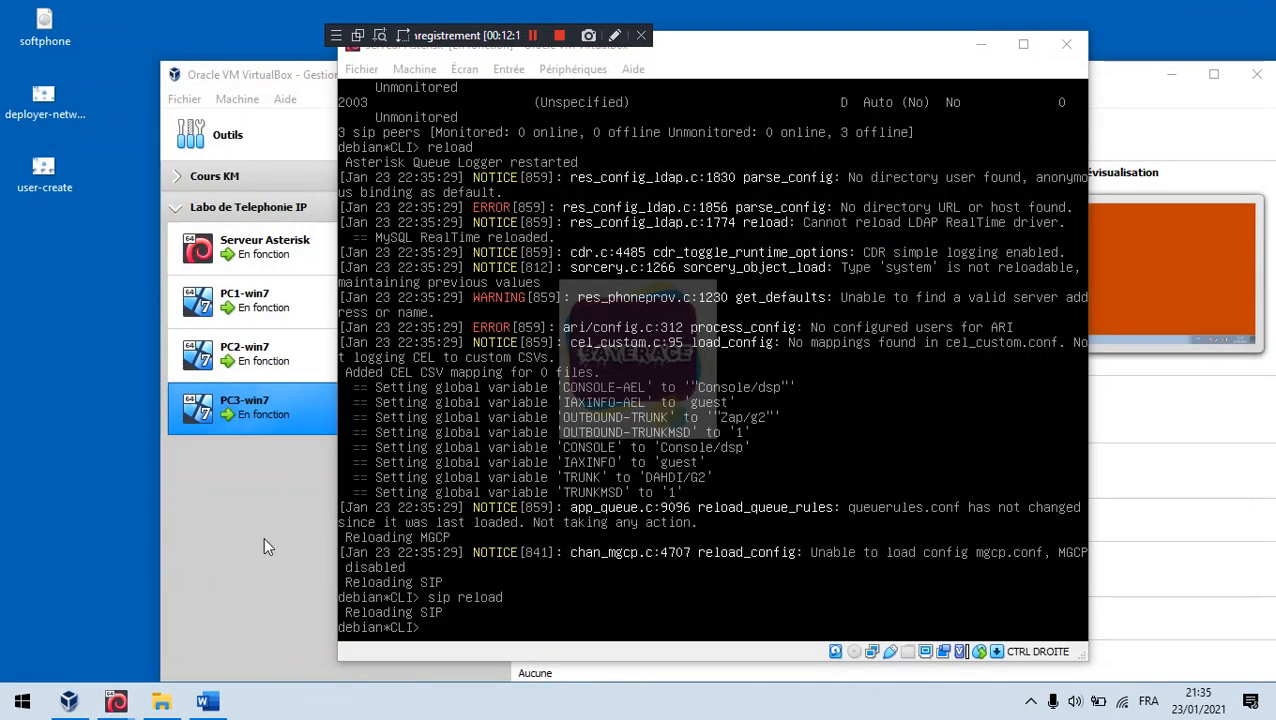
click(208, 702)
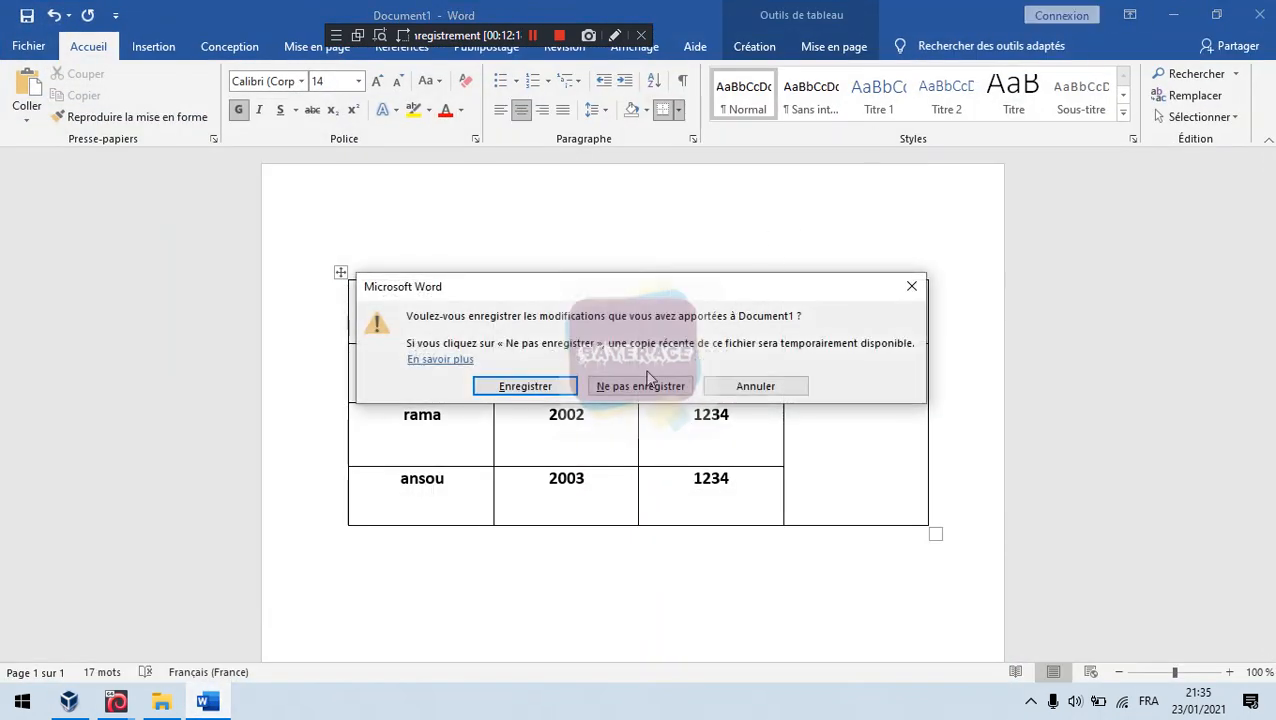
click(552, 388)
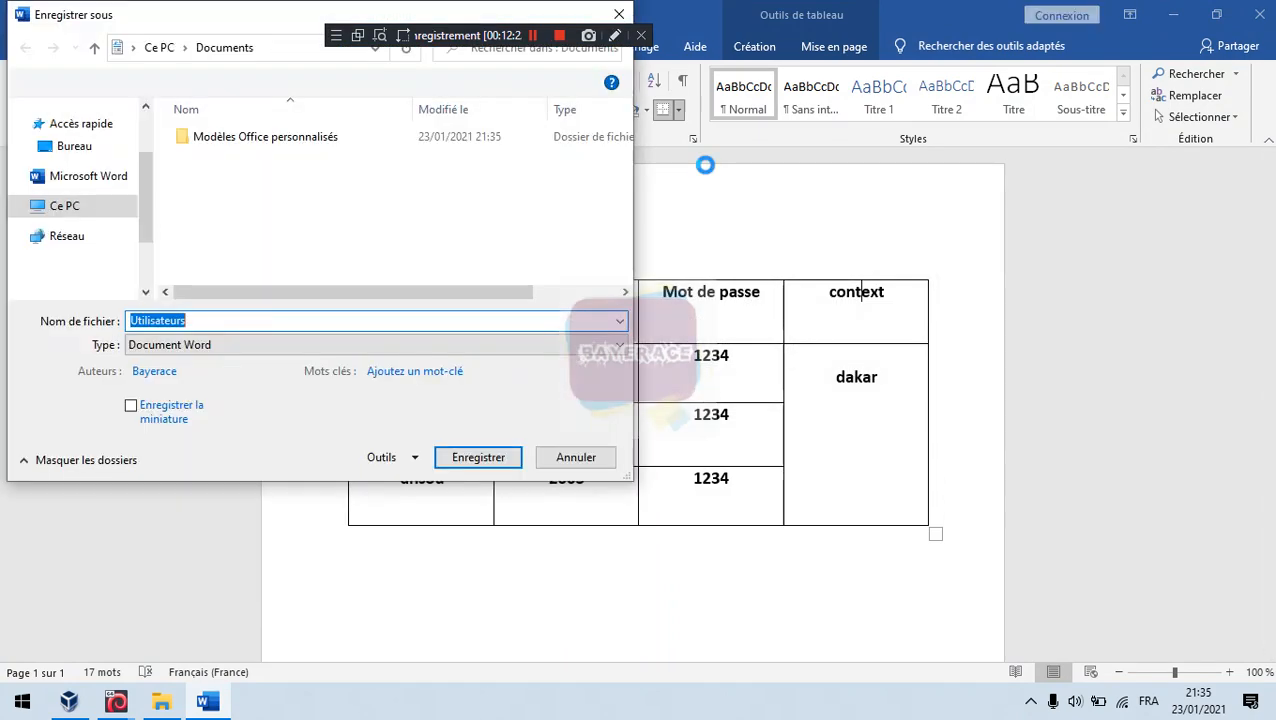
click(576, 457)
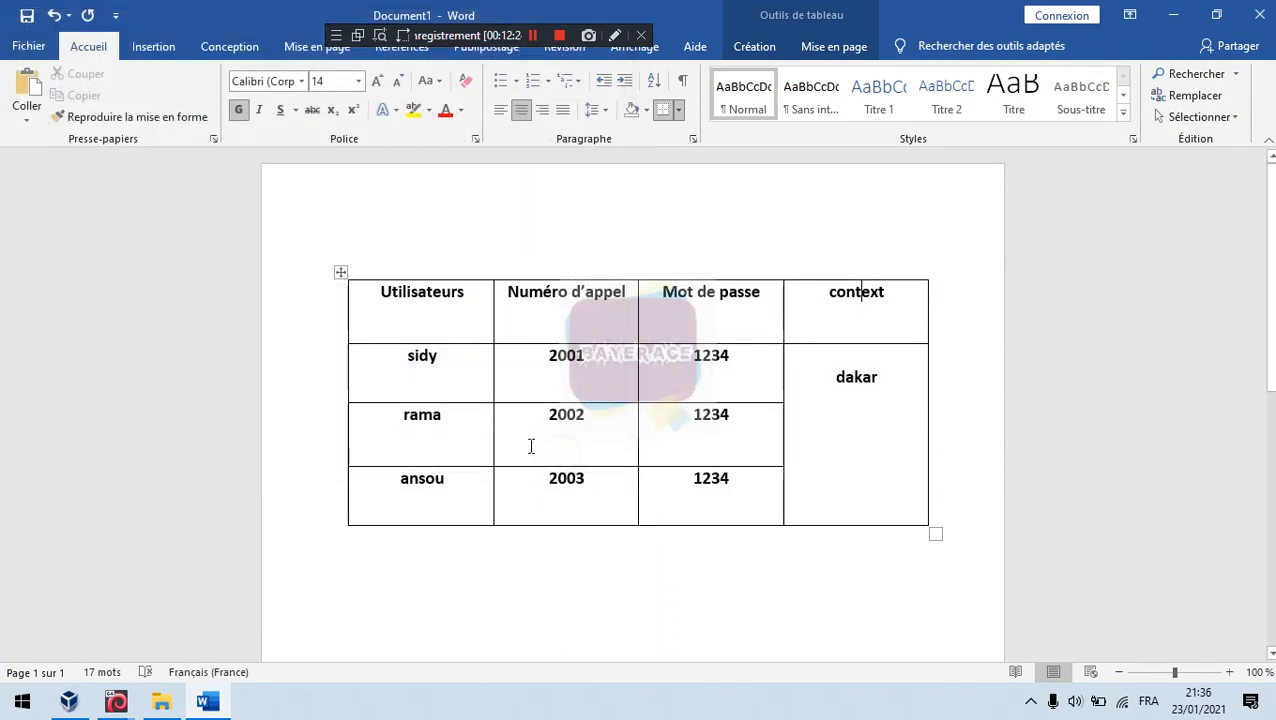
click(1259, 14)
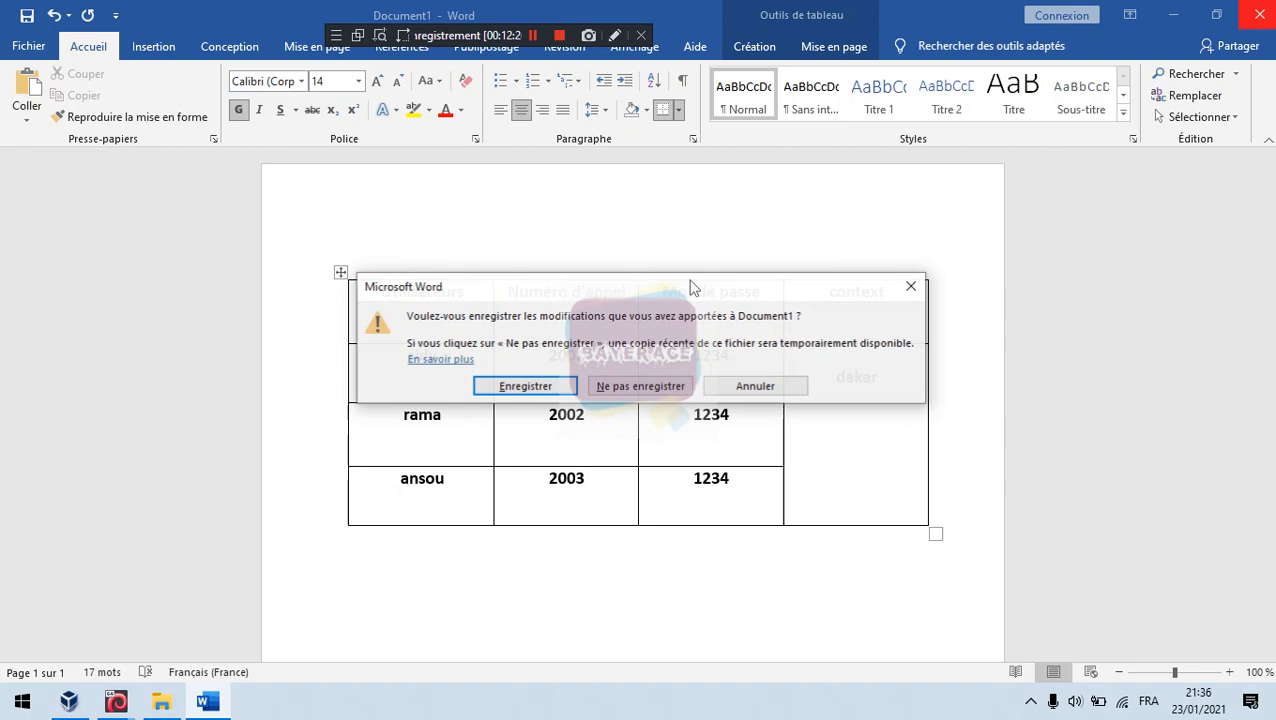
click(640, 390)
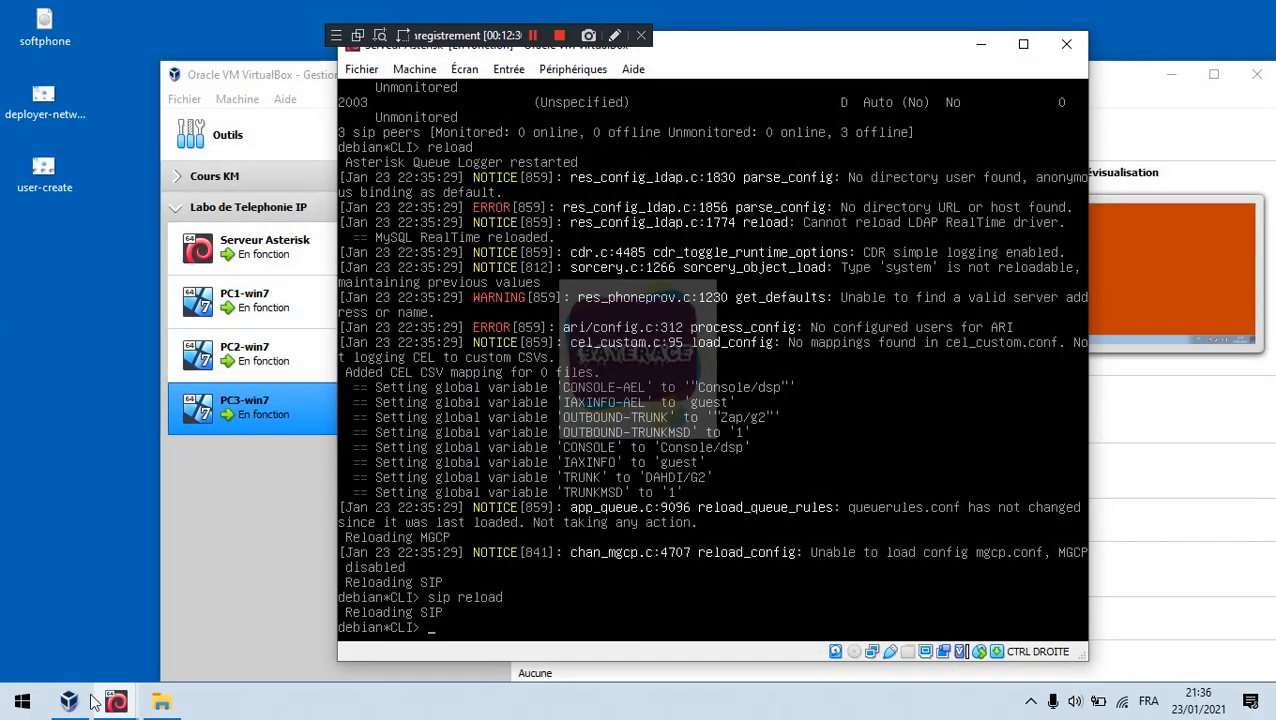
Step: Switch to the PC1-win7 VM window and reposition it up and left on screen
mouse_move(116, 704)
click(222, 598)
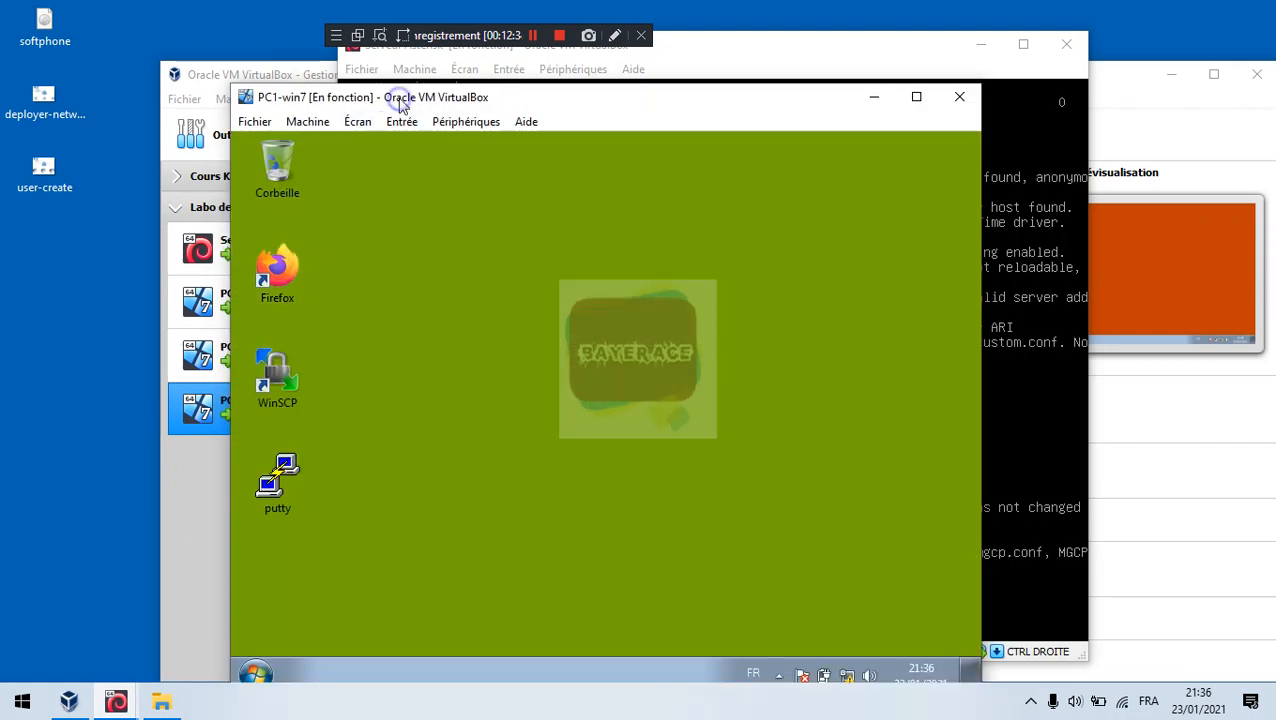
drag(401, 104, 327, 49)
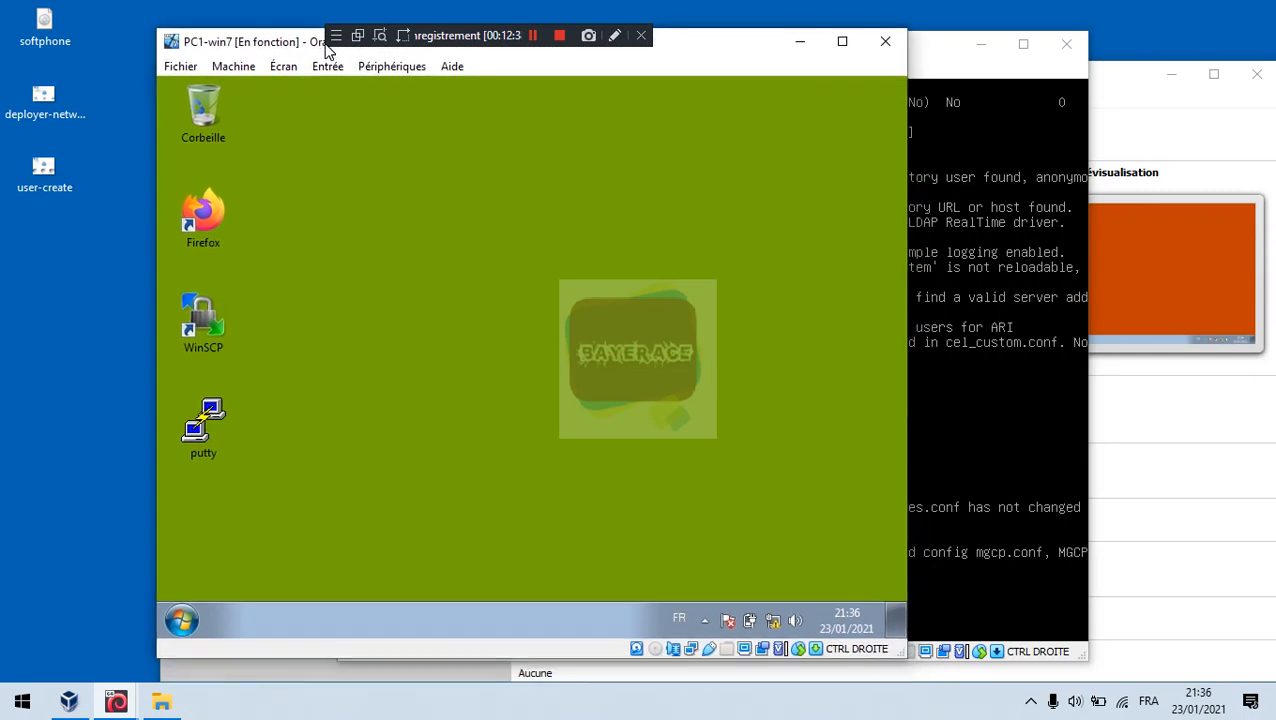
click(386, 70)
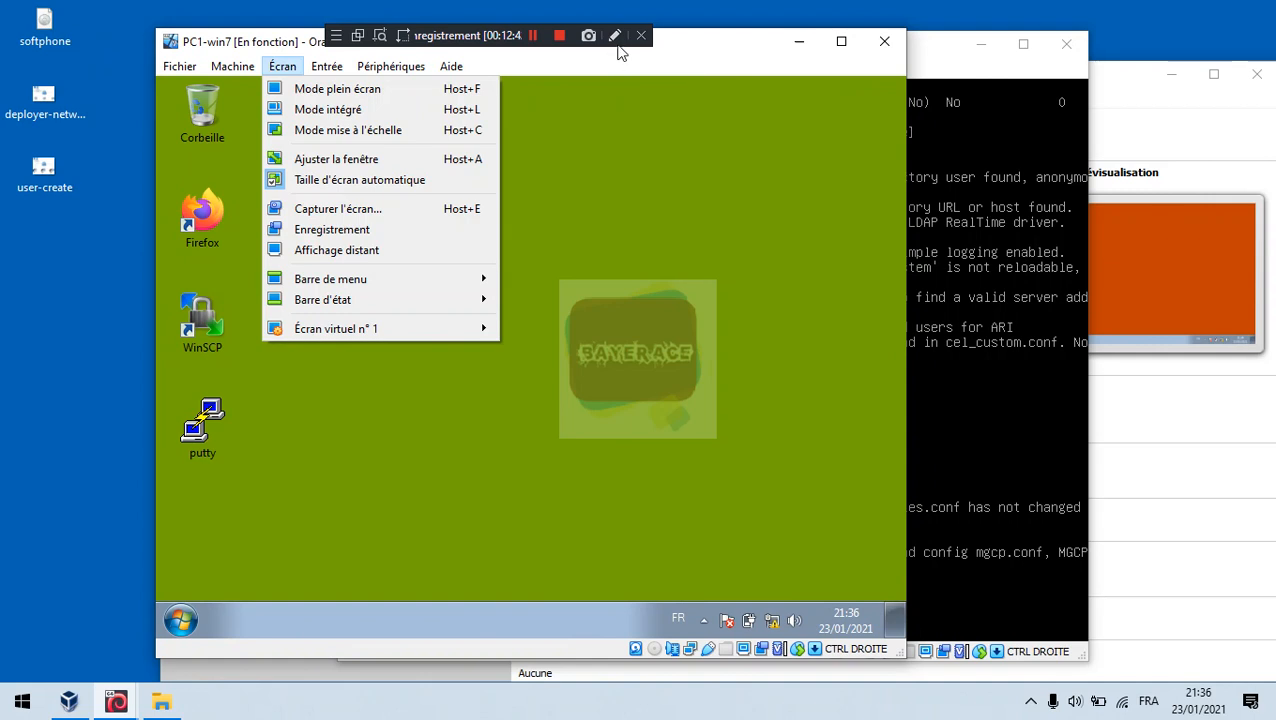
click(616, 36)
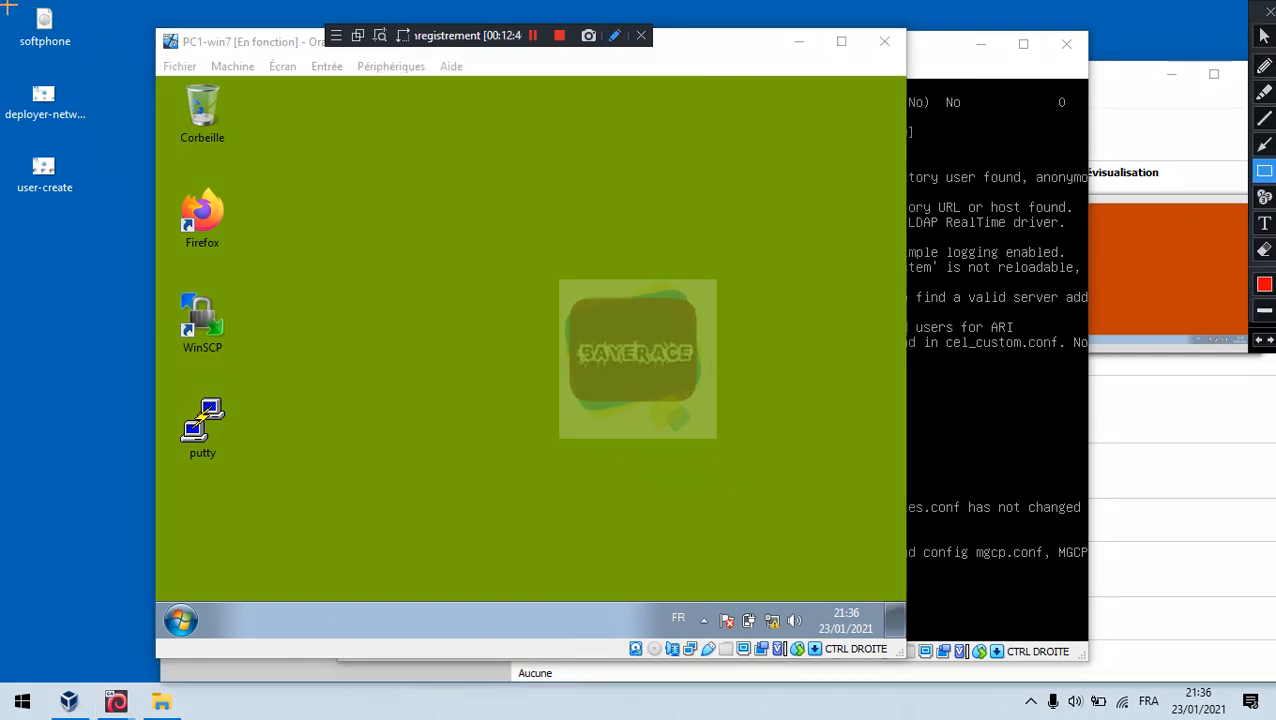
mouse_move(6, 3)
mouse_down()
mouse_move(26, 42)
mouse_move(96, 57)
mouse_up()
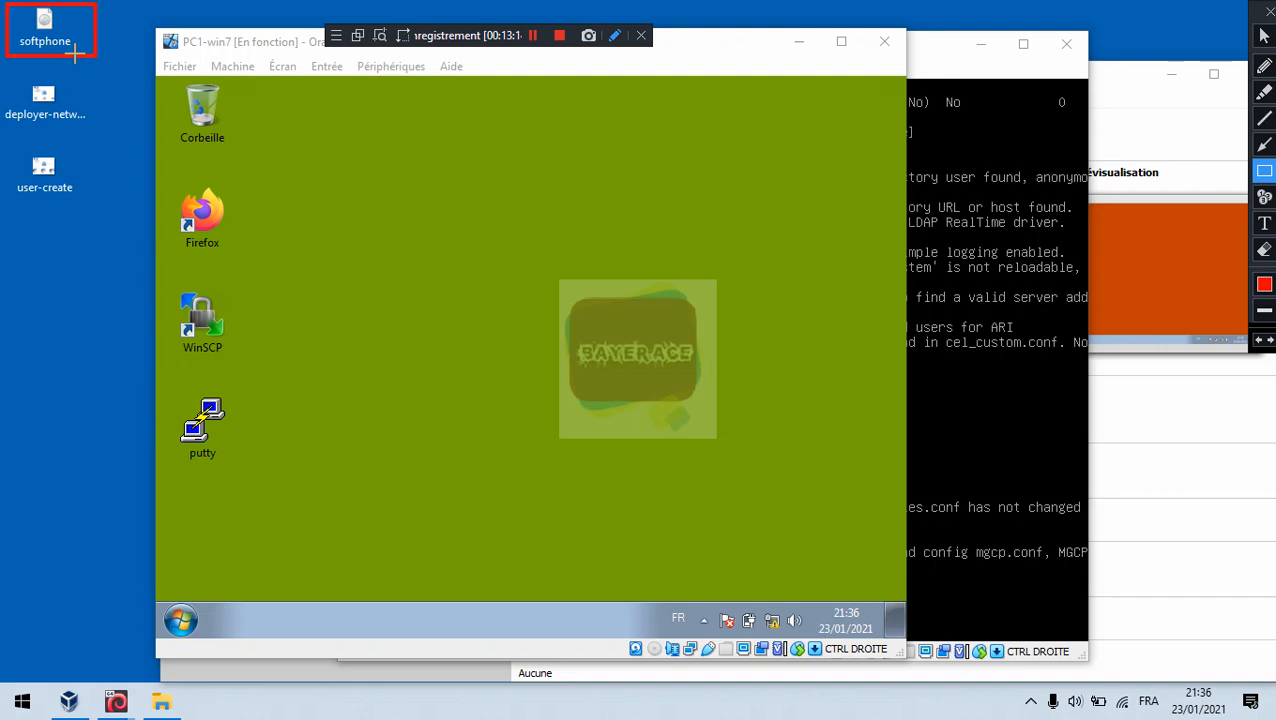
key(Escape)
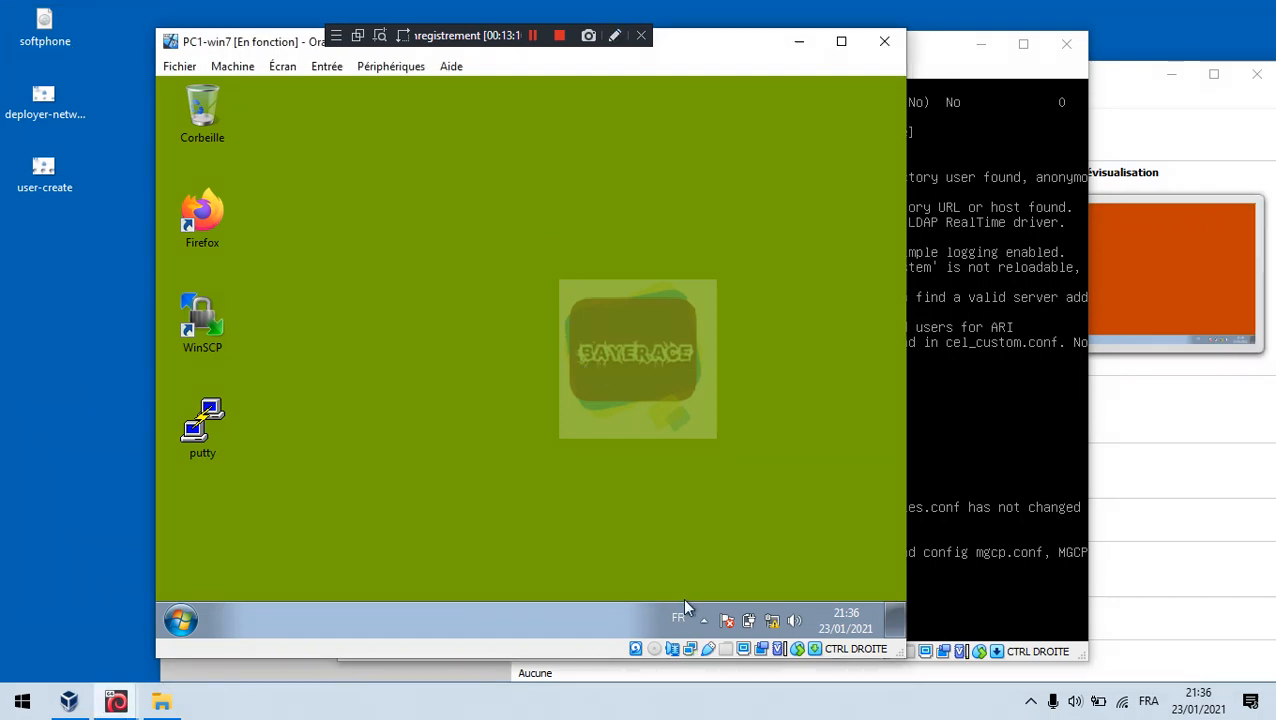
Step: Mount the softphone disc image from the desktop in PC1-win7's optical drive
click(414, 70)
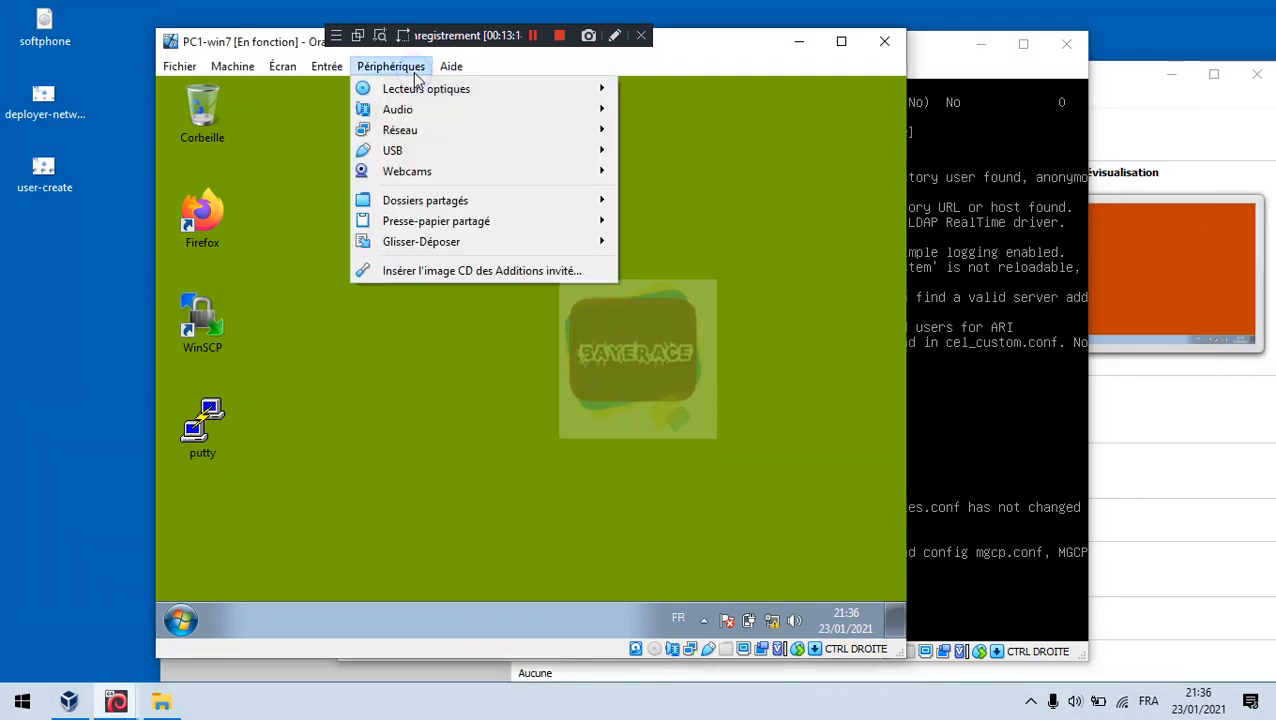
mouse_move(441, 92)
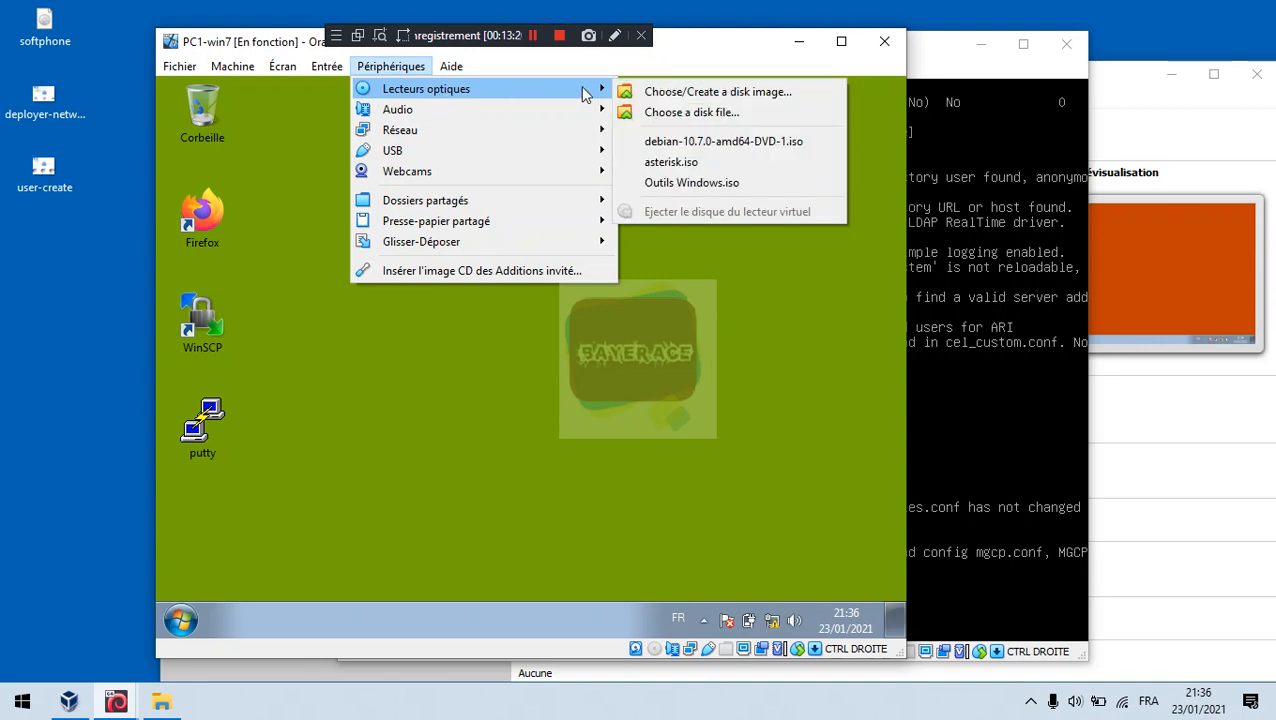
click(672, 113)
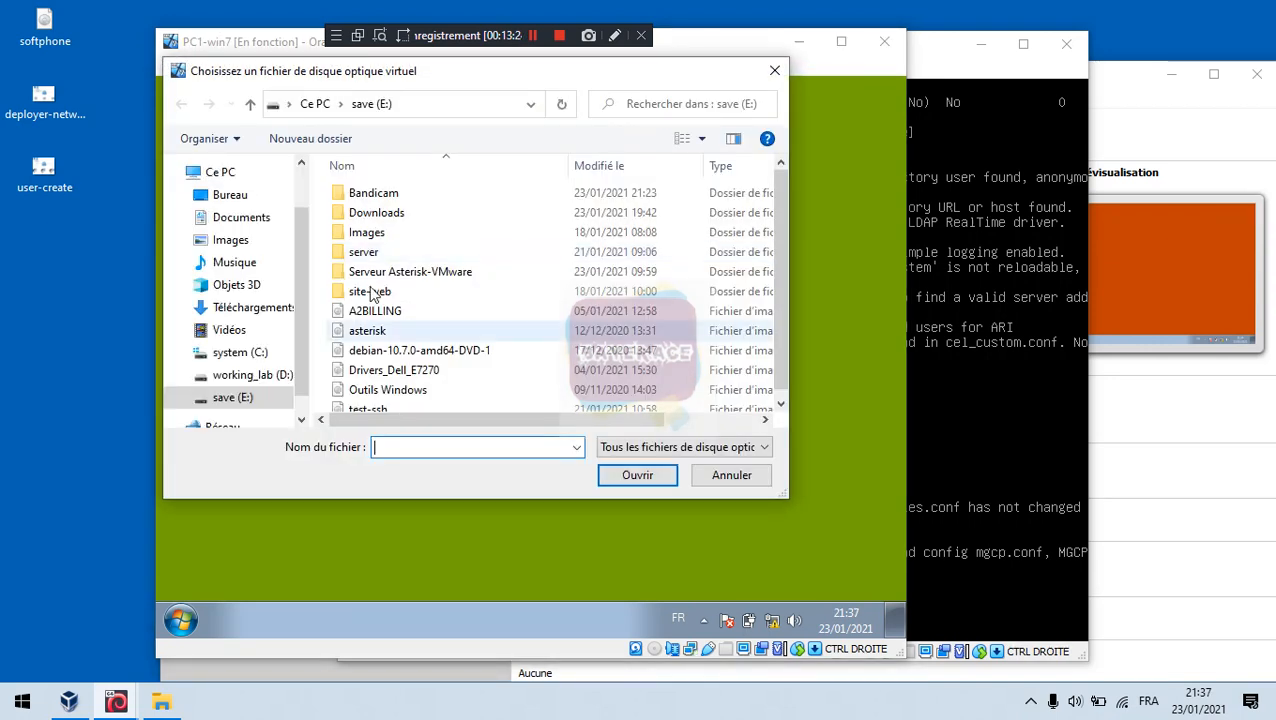
click(243, 195)
click(383, 213)
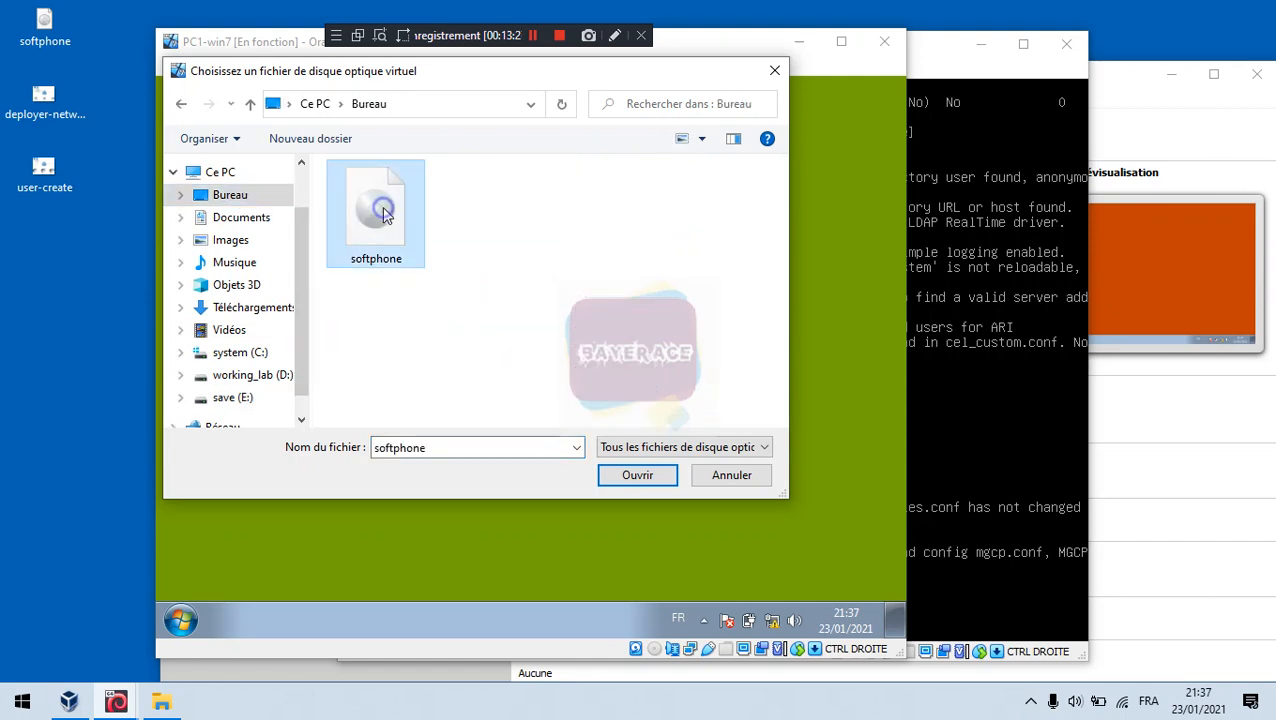
click(645, 478)
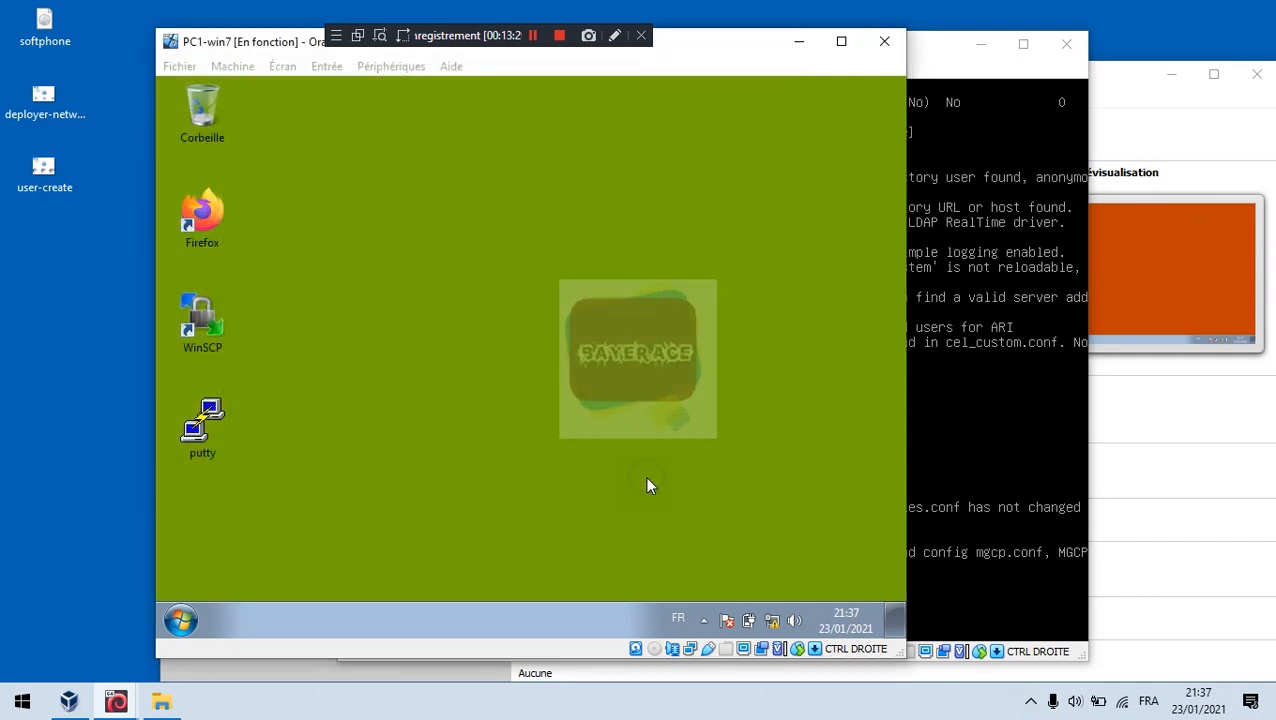
Step: Launch the 3CXPhone6 installer from the softphone CD and close the disc window
click(459, 216)
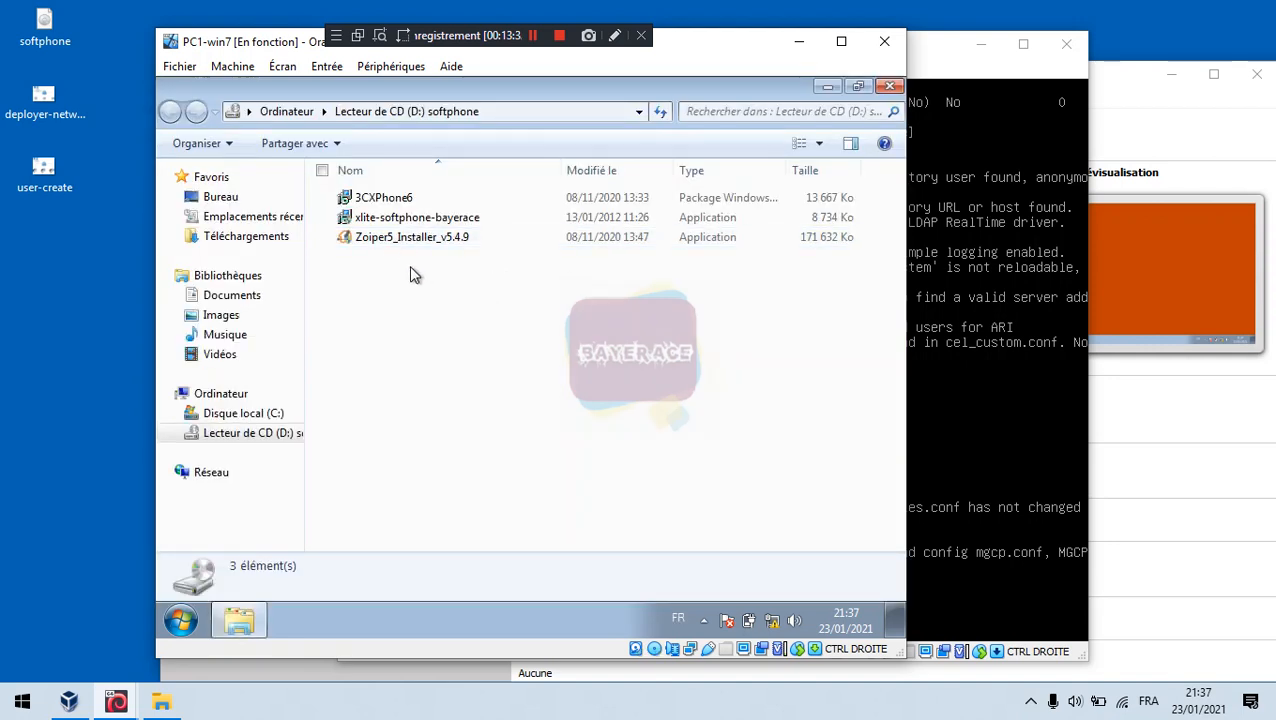
click(400, 217)
click(412, 200)
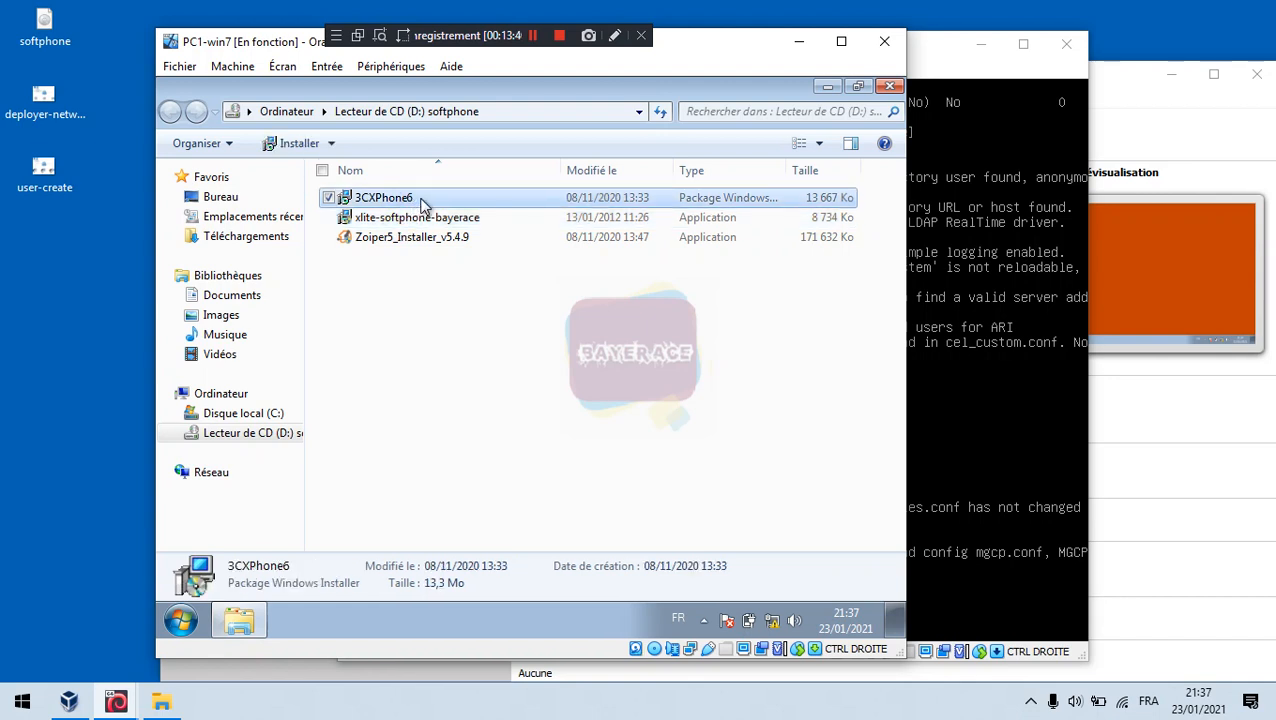
double_click(421, 200)
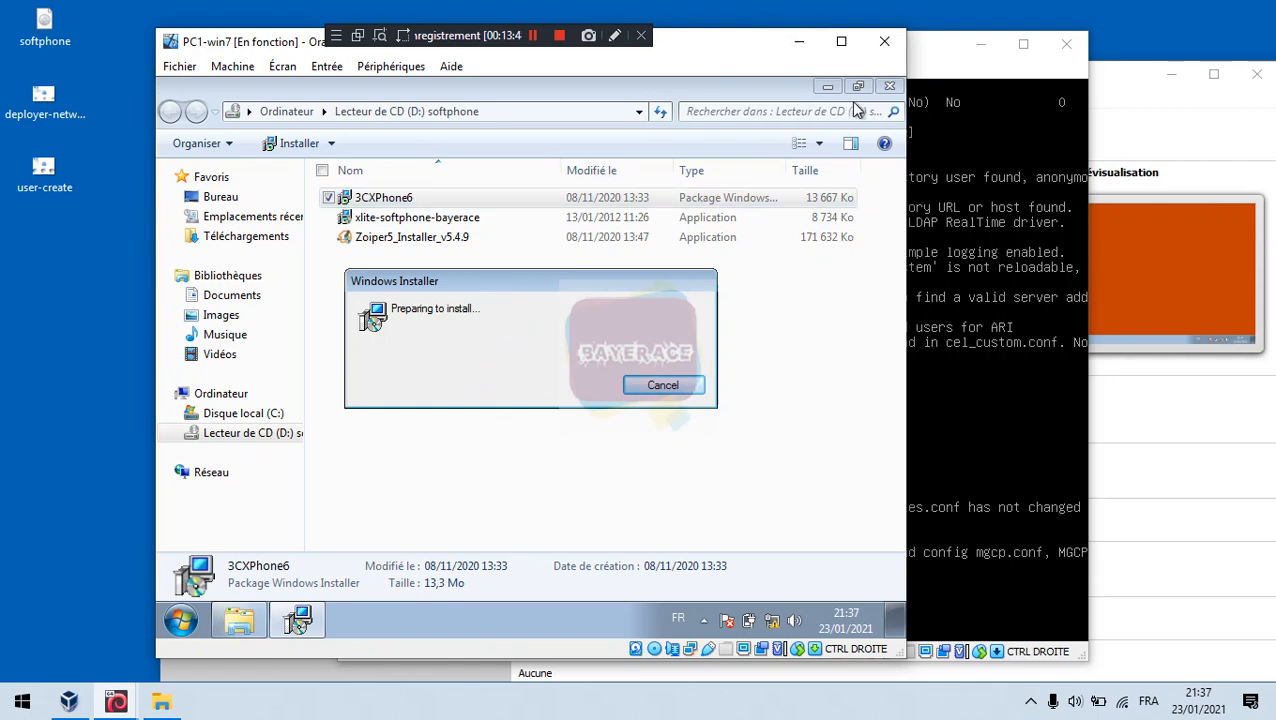
click(892, 88)
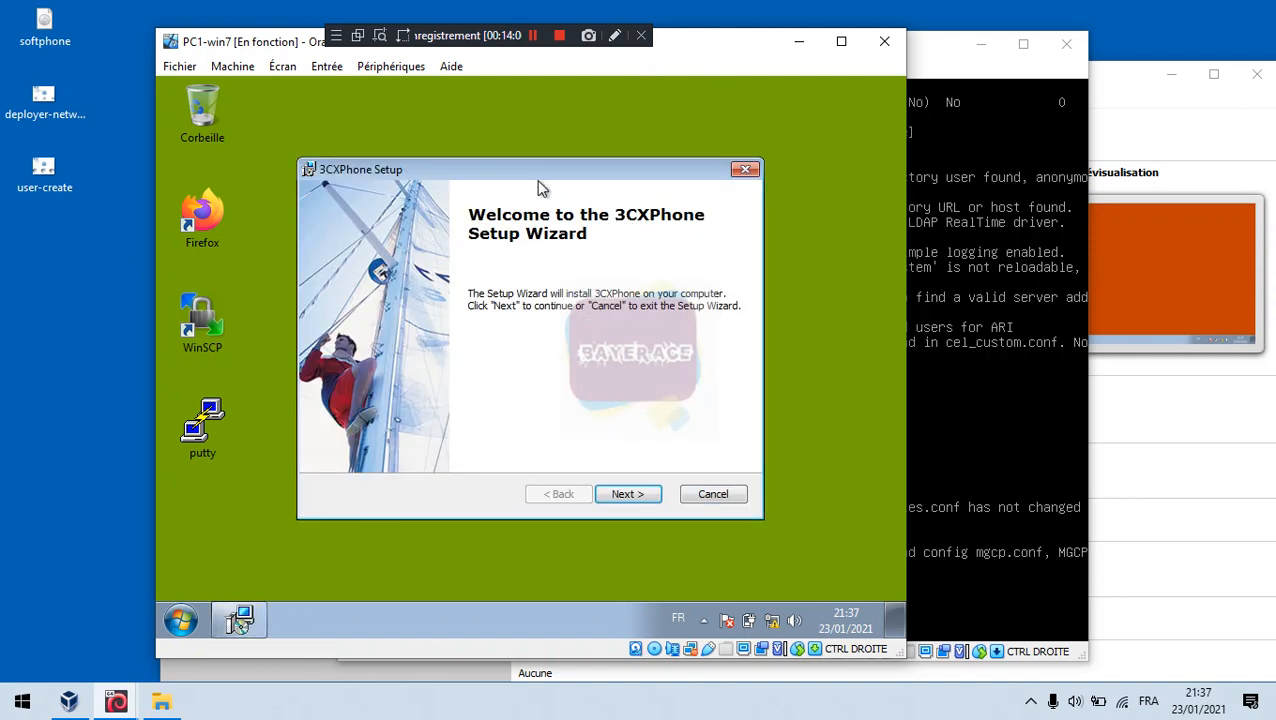
Step: Accept the licence, install to the default folder, approve the UAC prompt, and finish launching 3CXPhone
drag(532, 175, 496, 133)
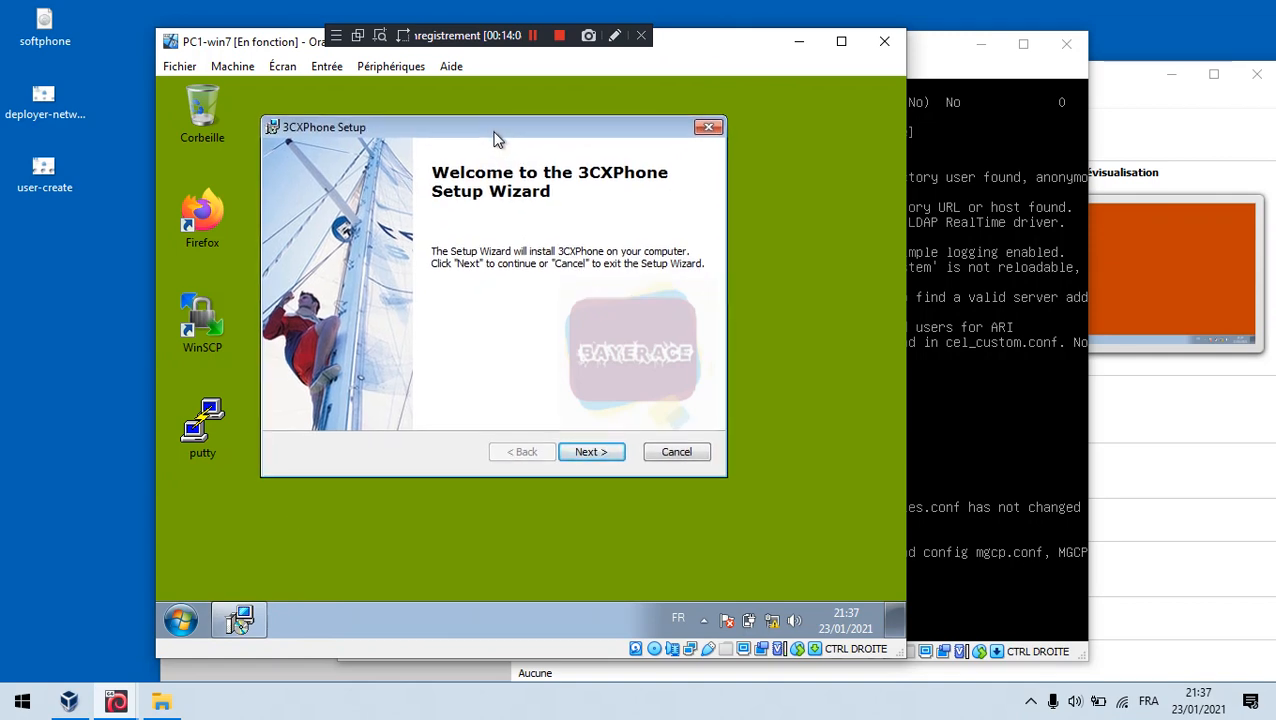
click(601, 456)
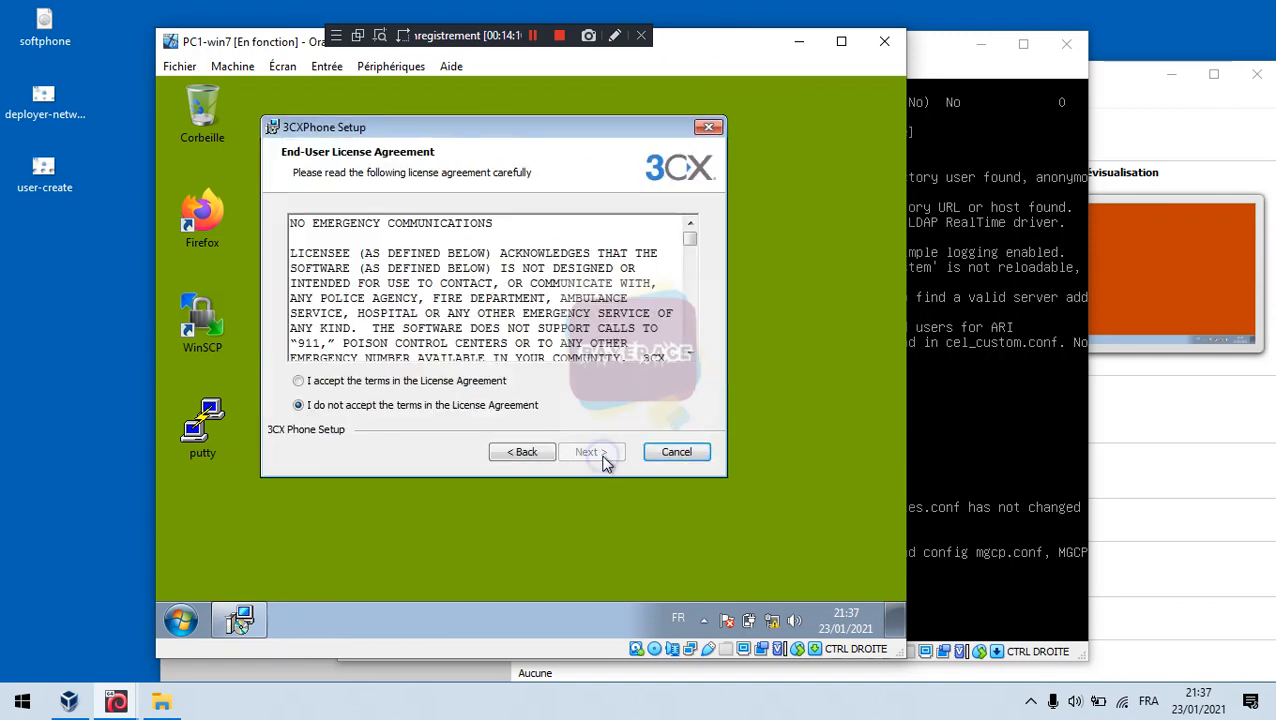
click(407, 385)
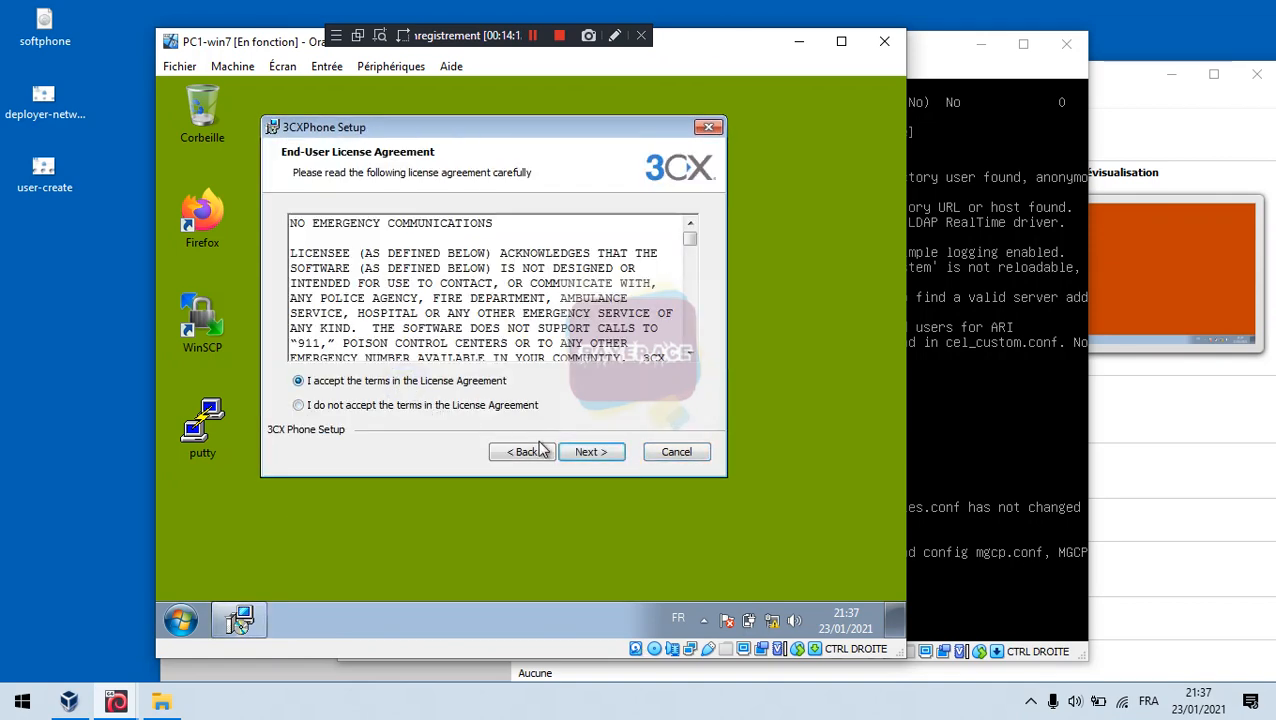
click(591, 453)
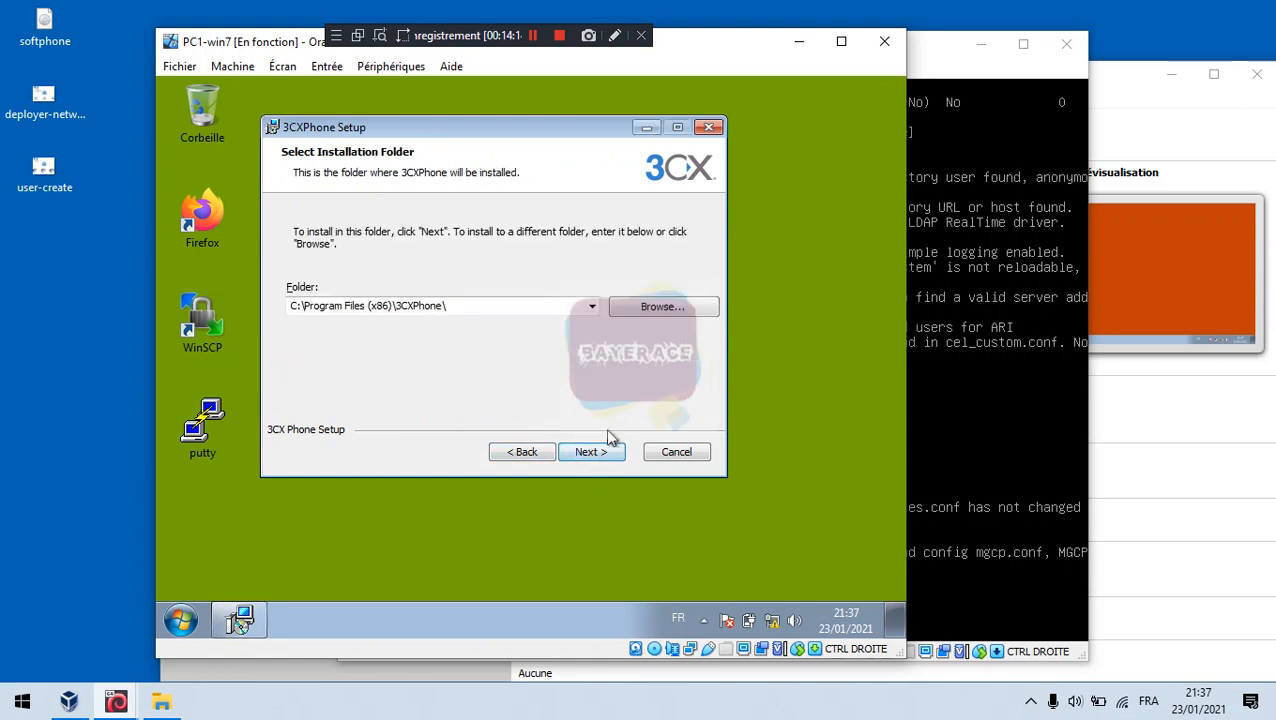
click(595, 451)
click(617, 456)
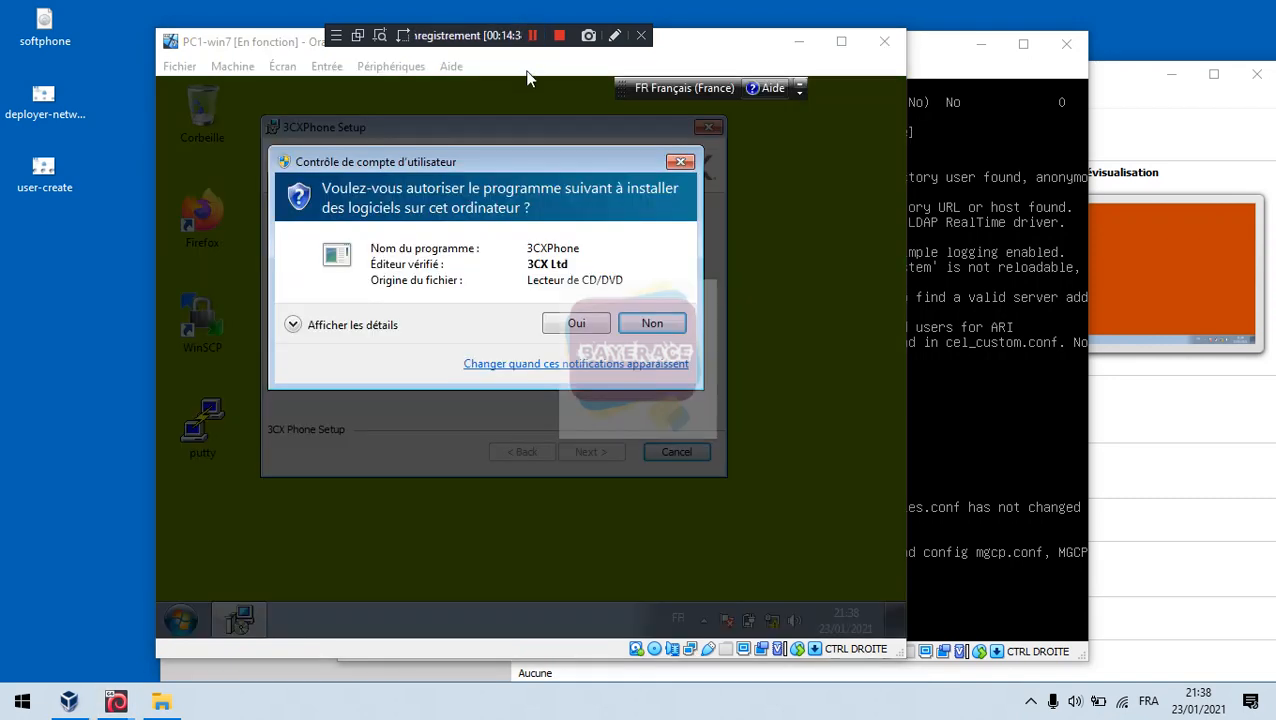
click(577, 324)
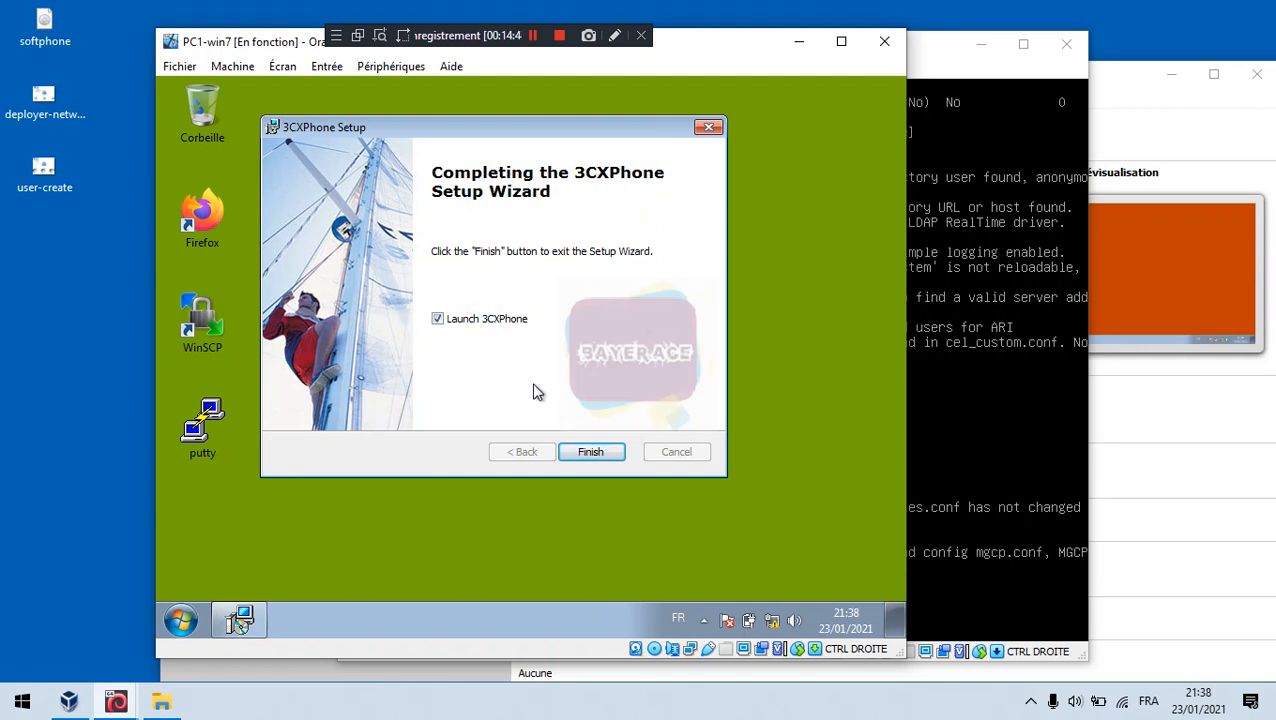
click(588, 453)
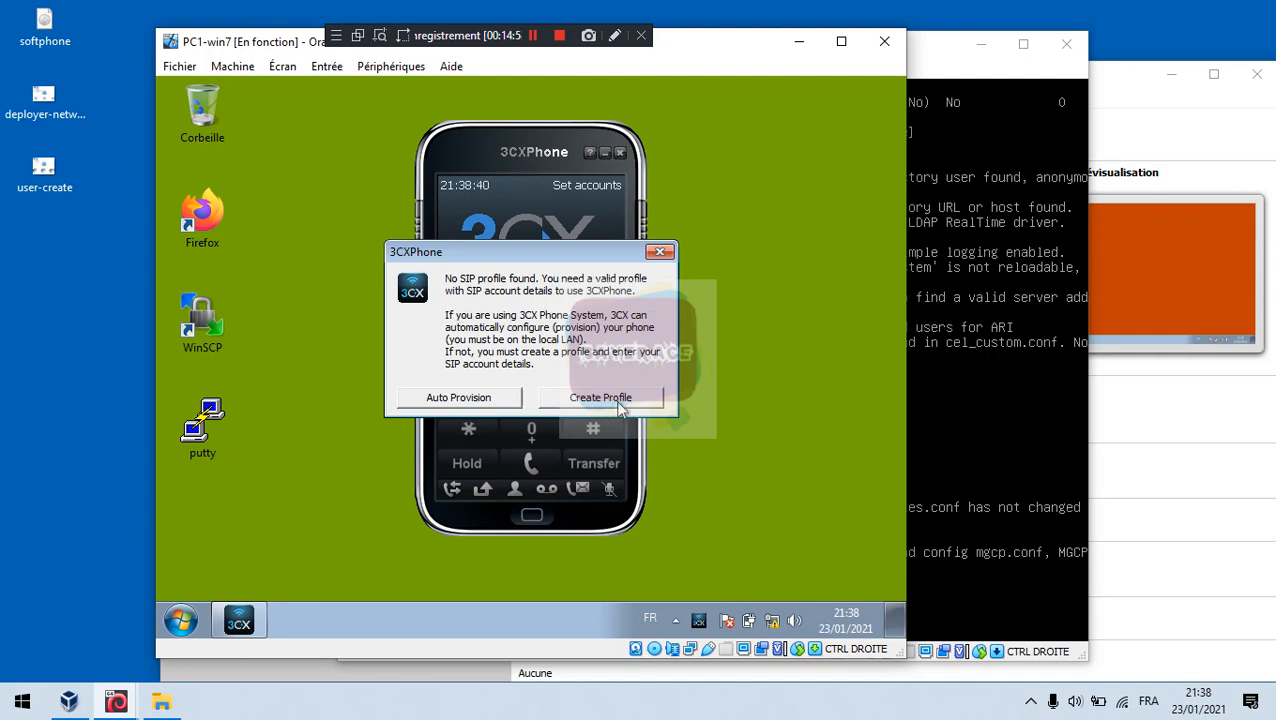
Step: Start a new SIP profile and enter account name, caller ID and extension 2001
click(482, 40)
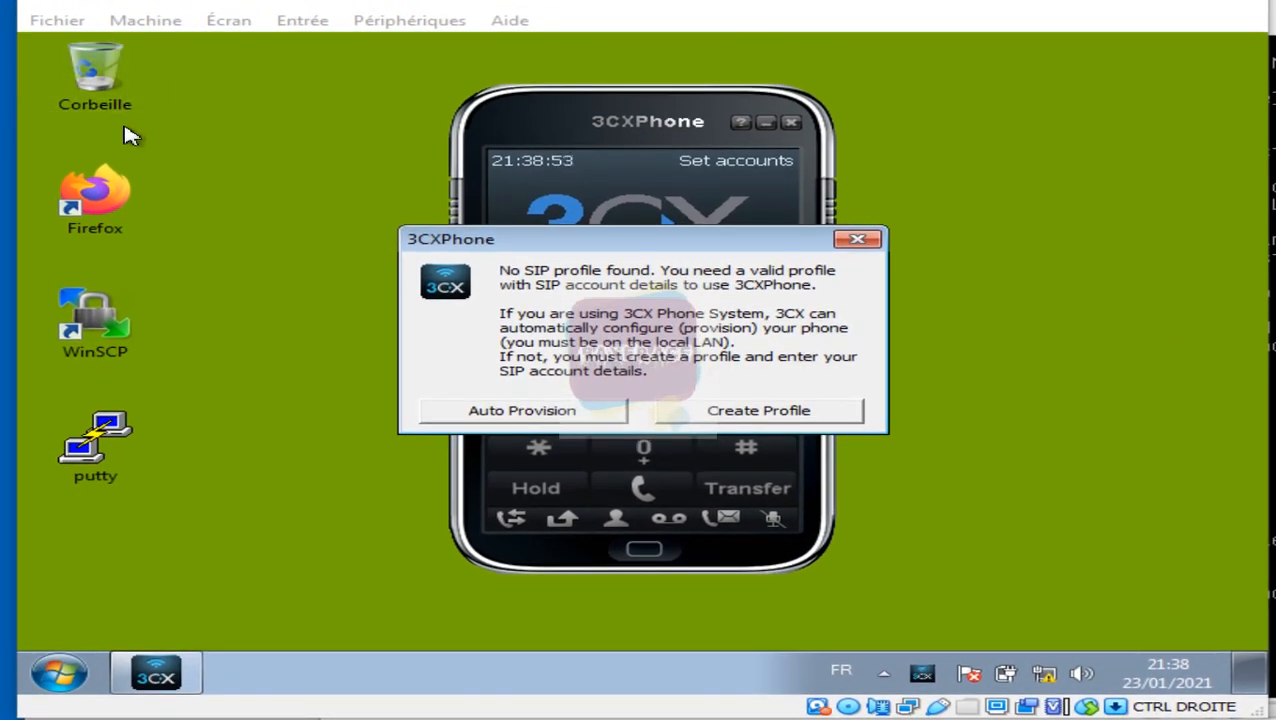
click(772, 414)
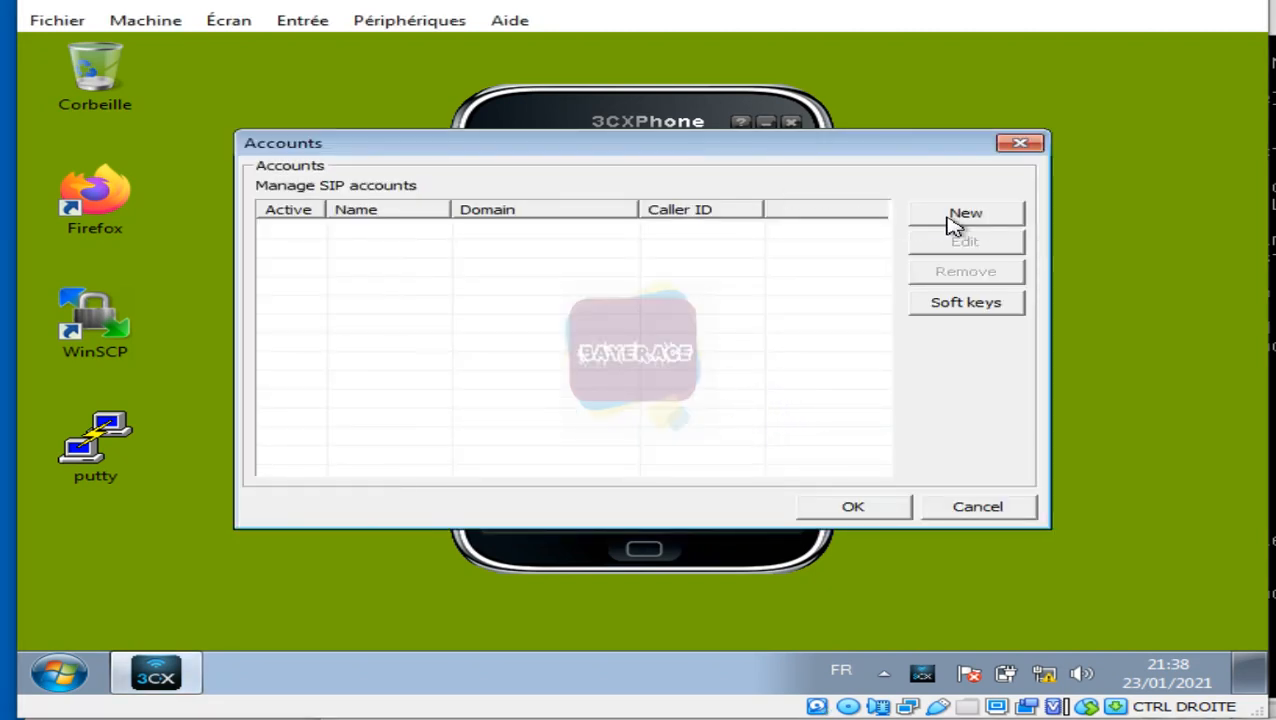
click(968, 217)
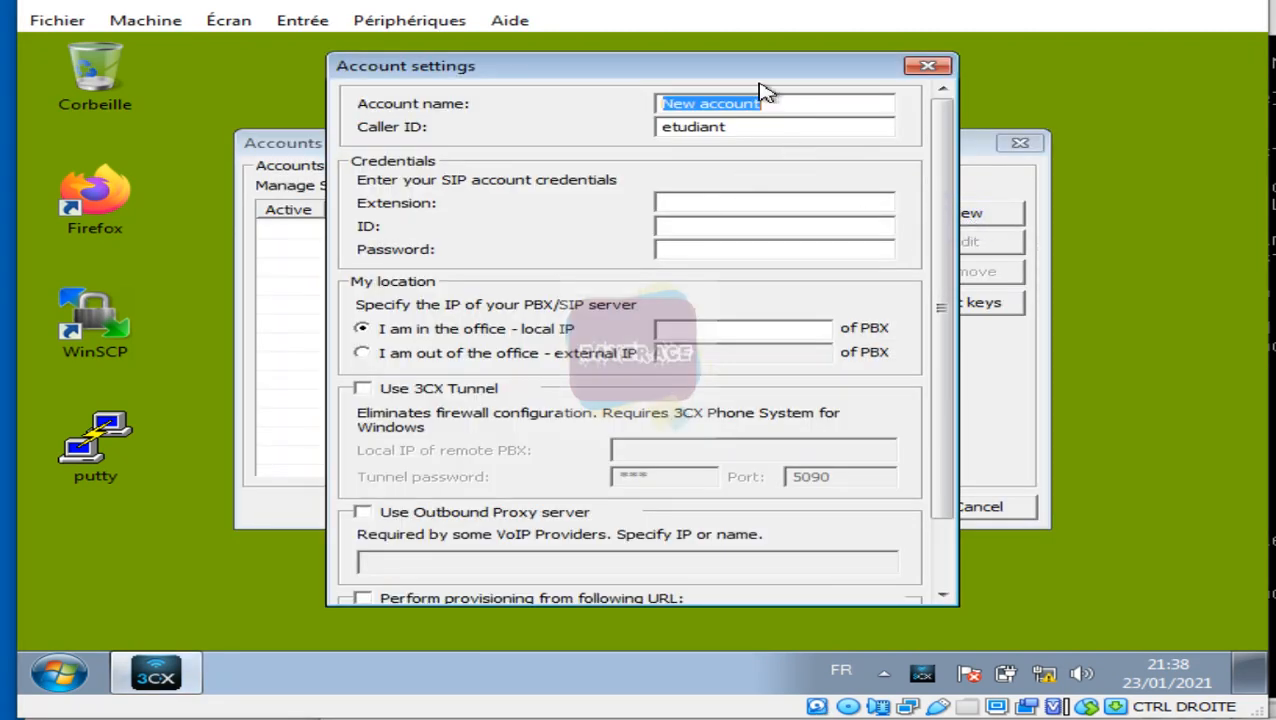
text(si)
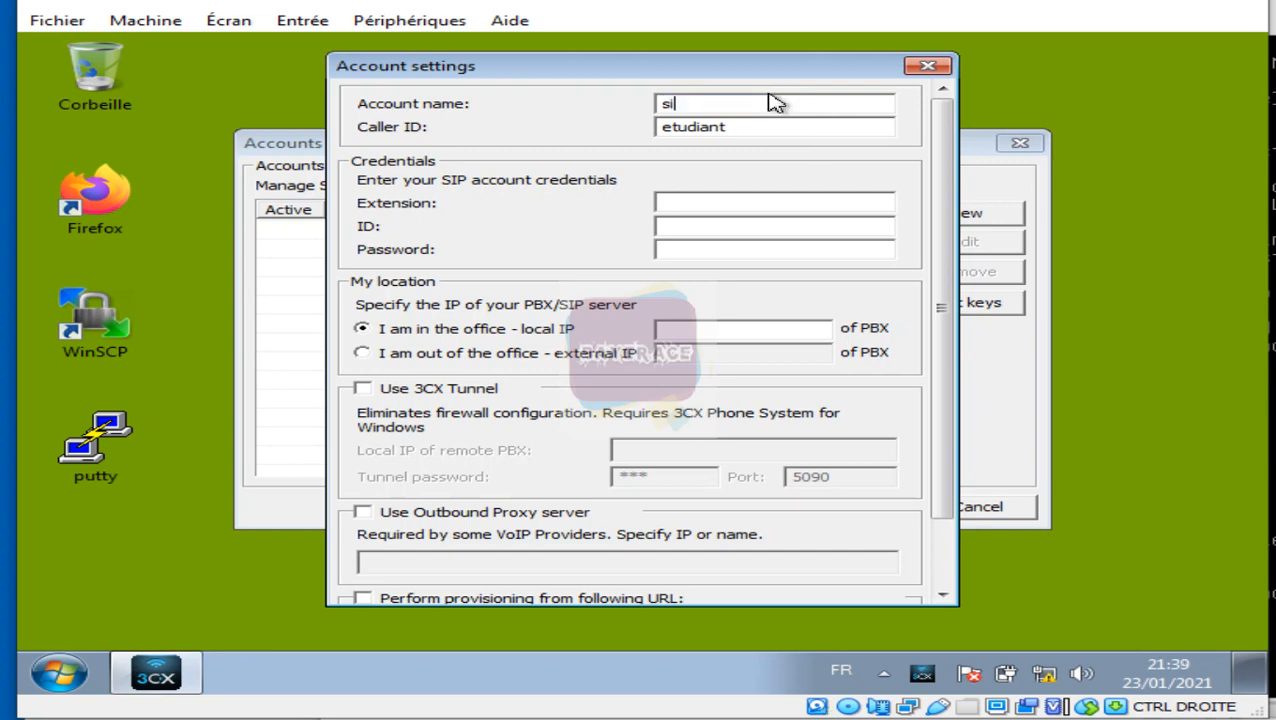
text(d2001)
key(Tab)
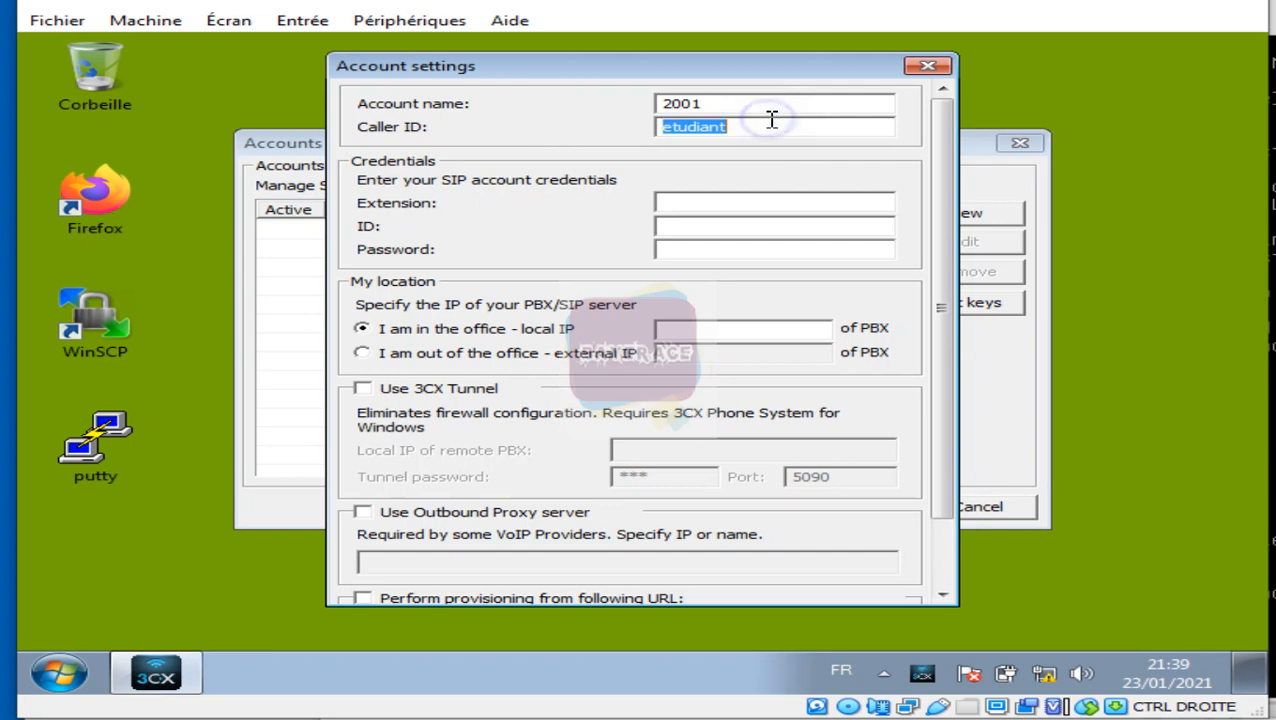
text(2001)
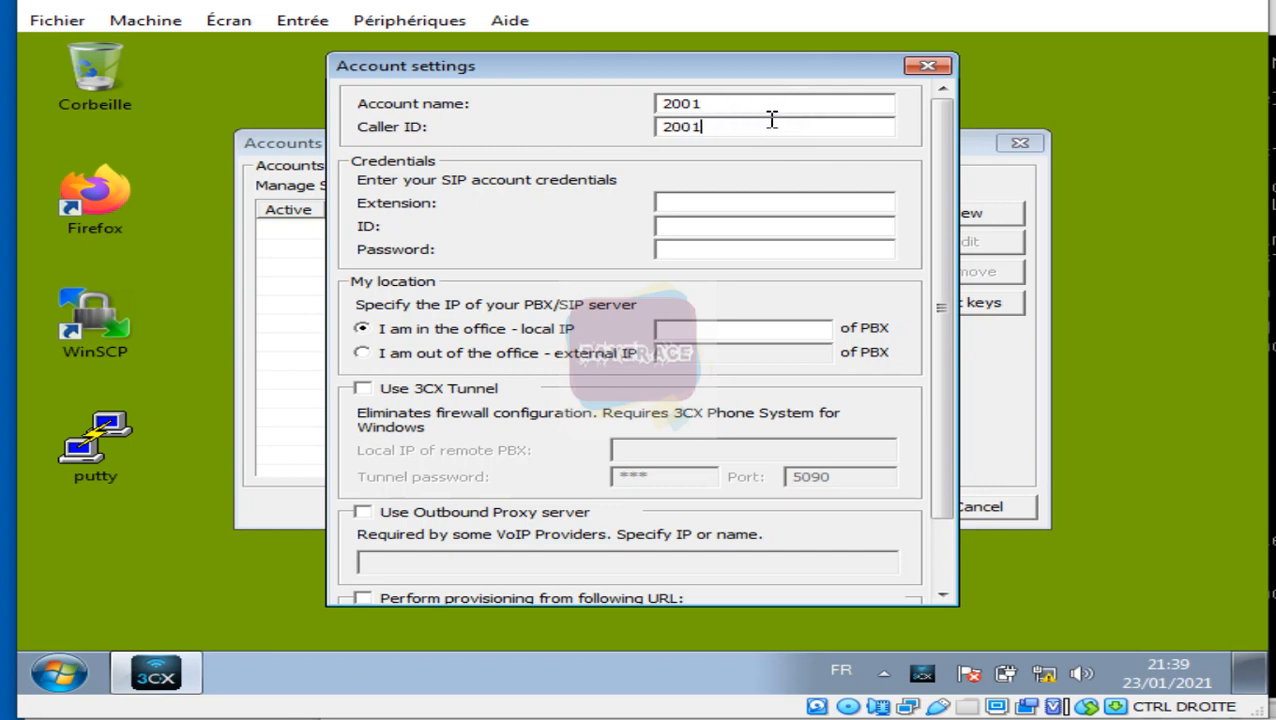
click(731, 197)
text(2001)
Step: Enter ID 2001, the password and PBX IP 192.168.100.1, then save the account
click(695, 228)
text(2)
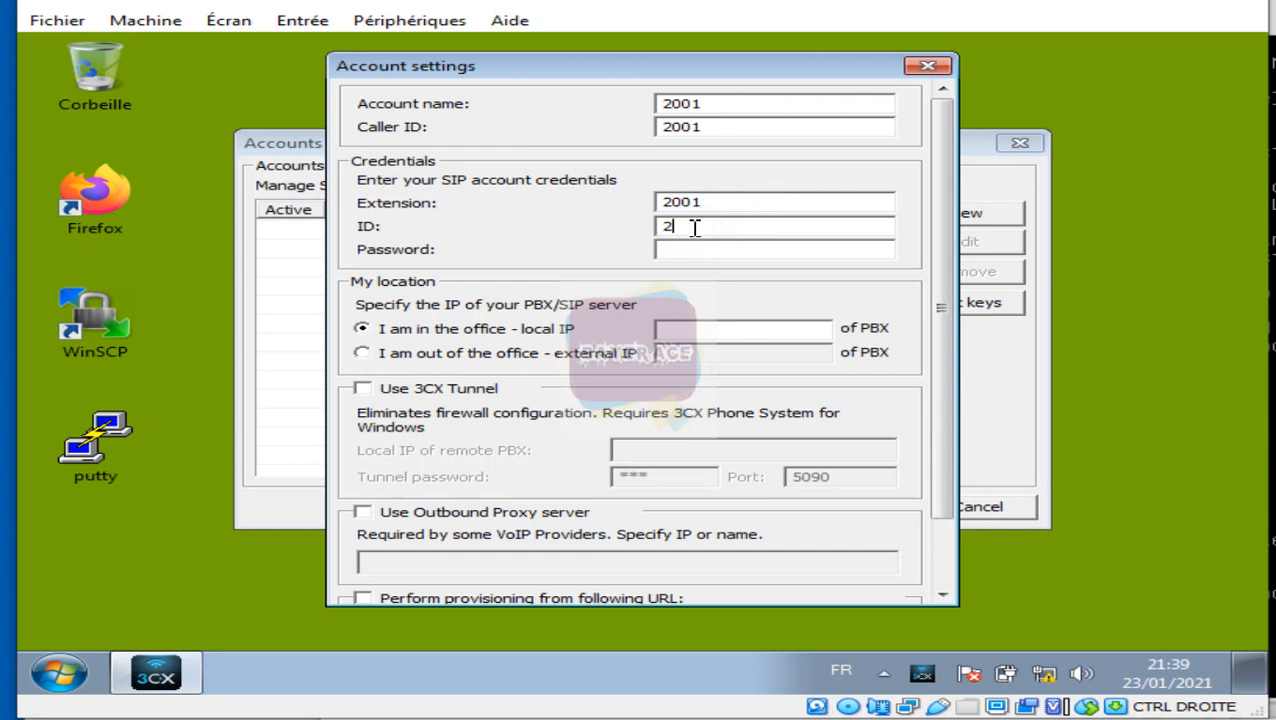
text(001)
click(690, 252)
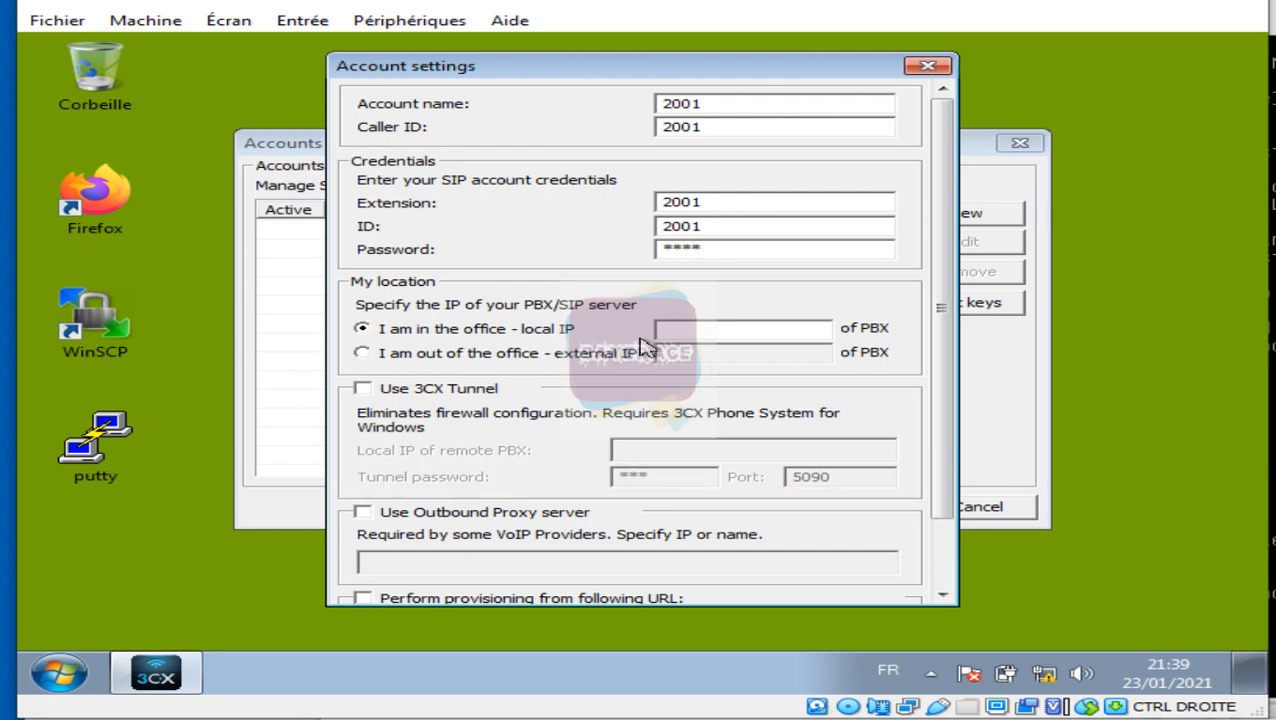
click(703, 333)
text(192.168.100.1)
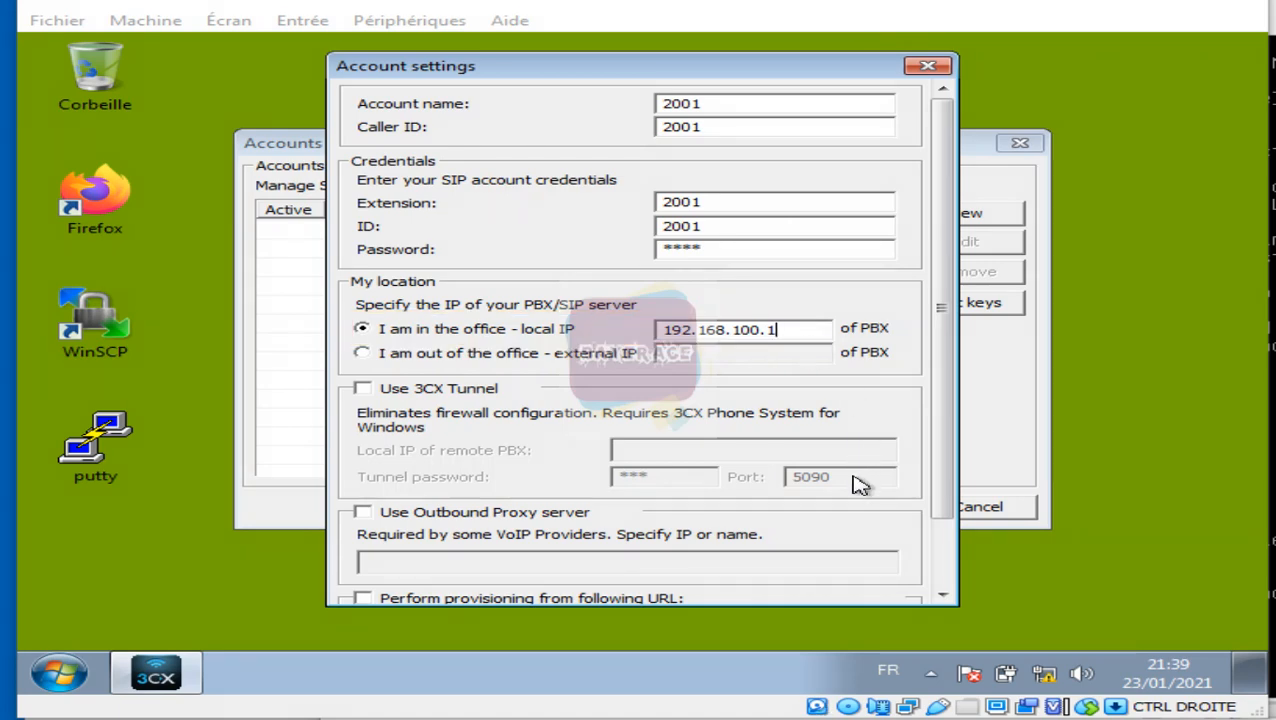
click(945, 545)
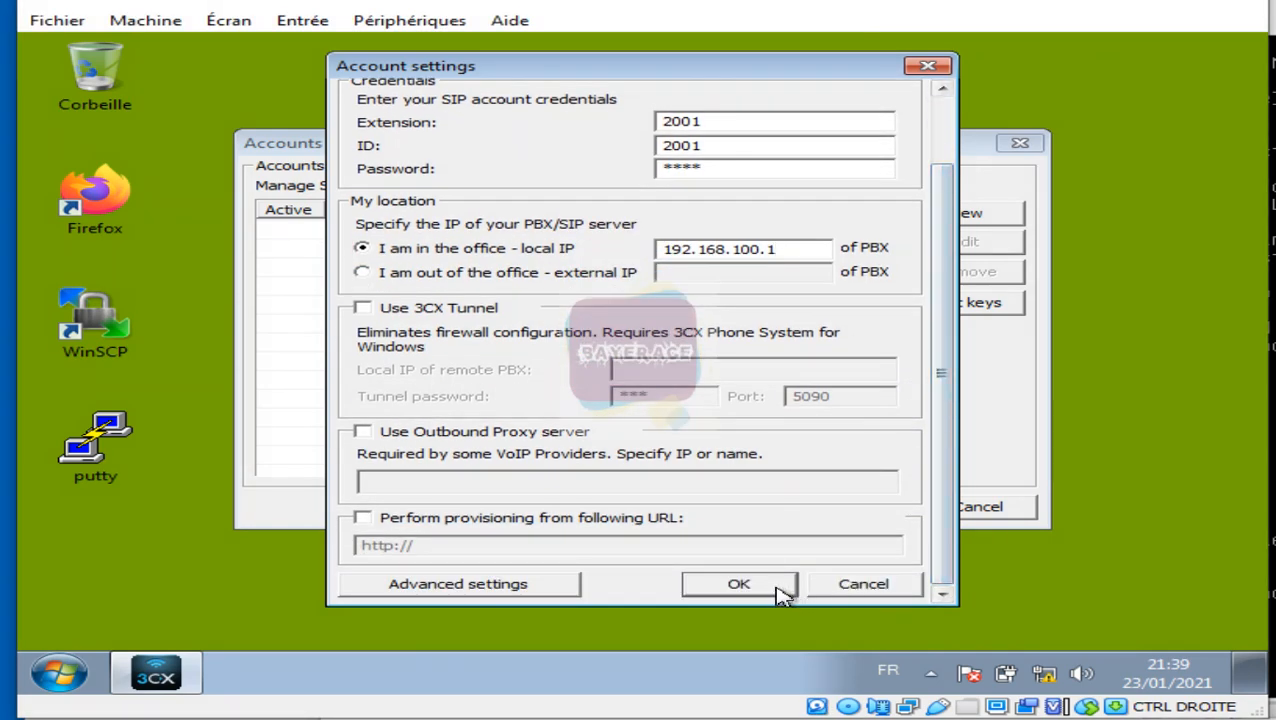
click(776, 589)
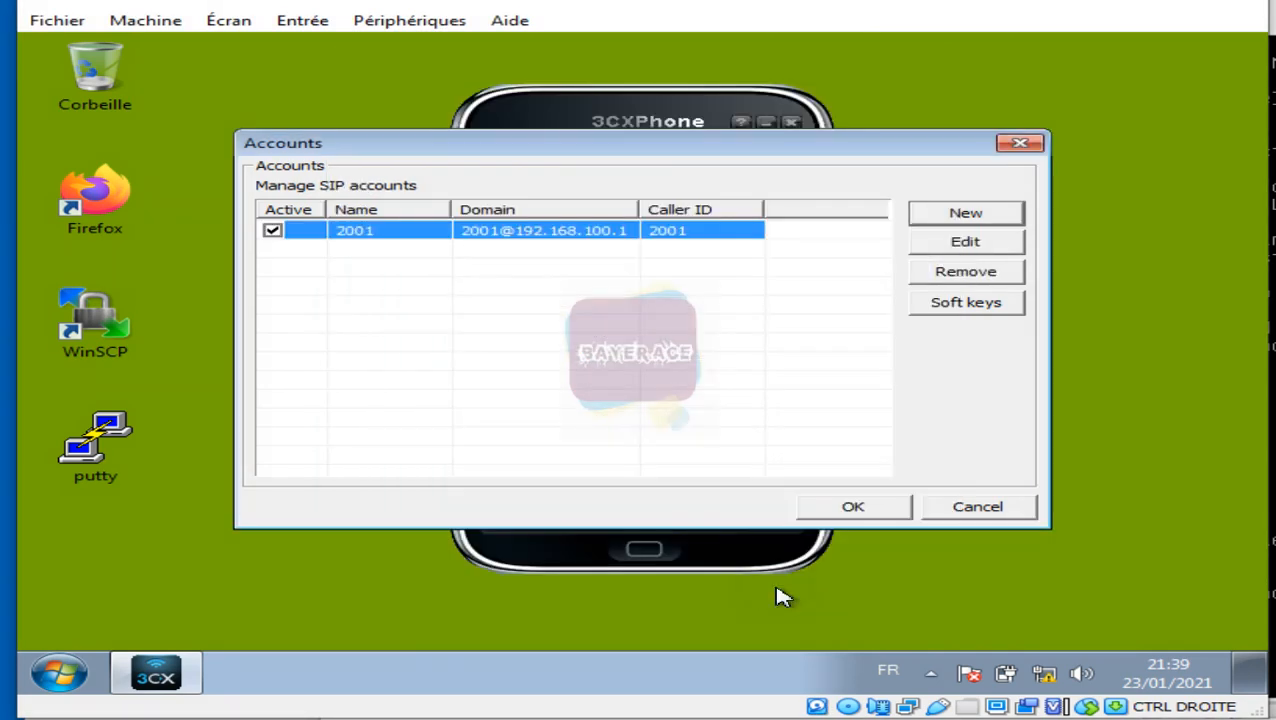
click(880, 514)
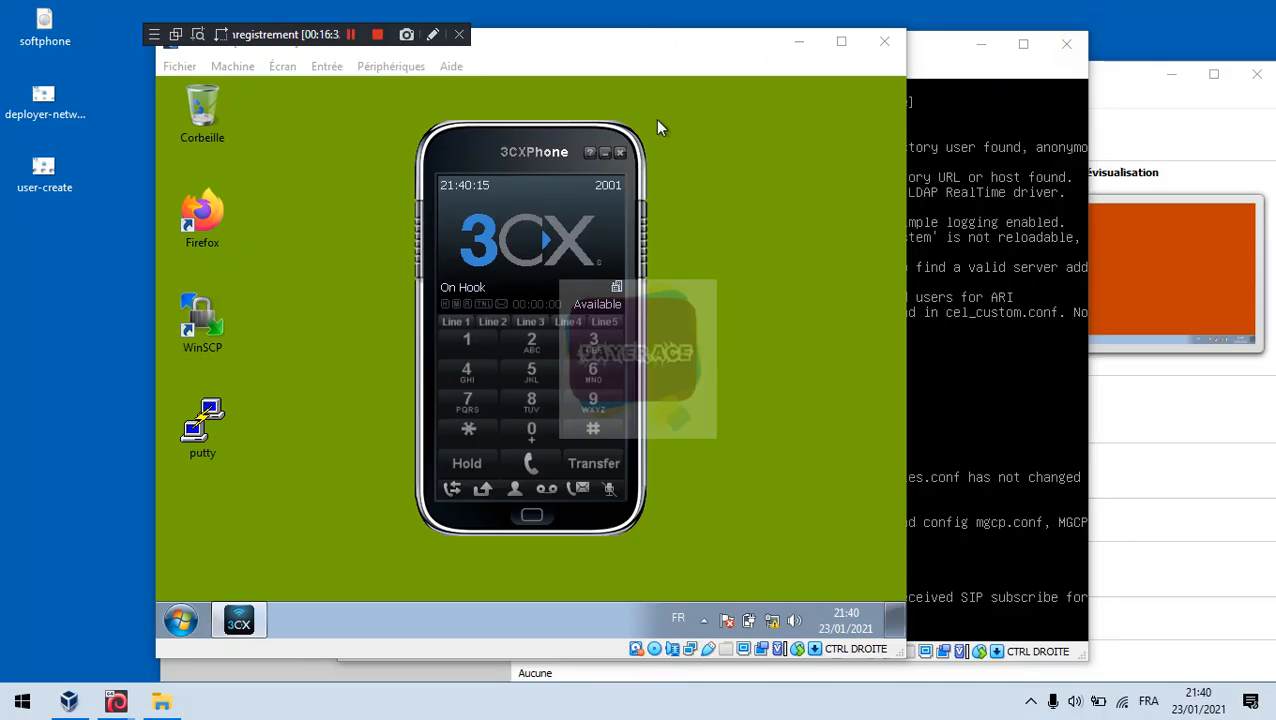
Step: Eject the softphone disc via Périphériques > Lecteurs optiques > Ejecter le disque du lecteur virtuel
click(389, 66)
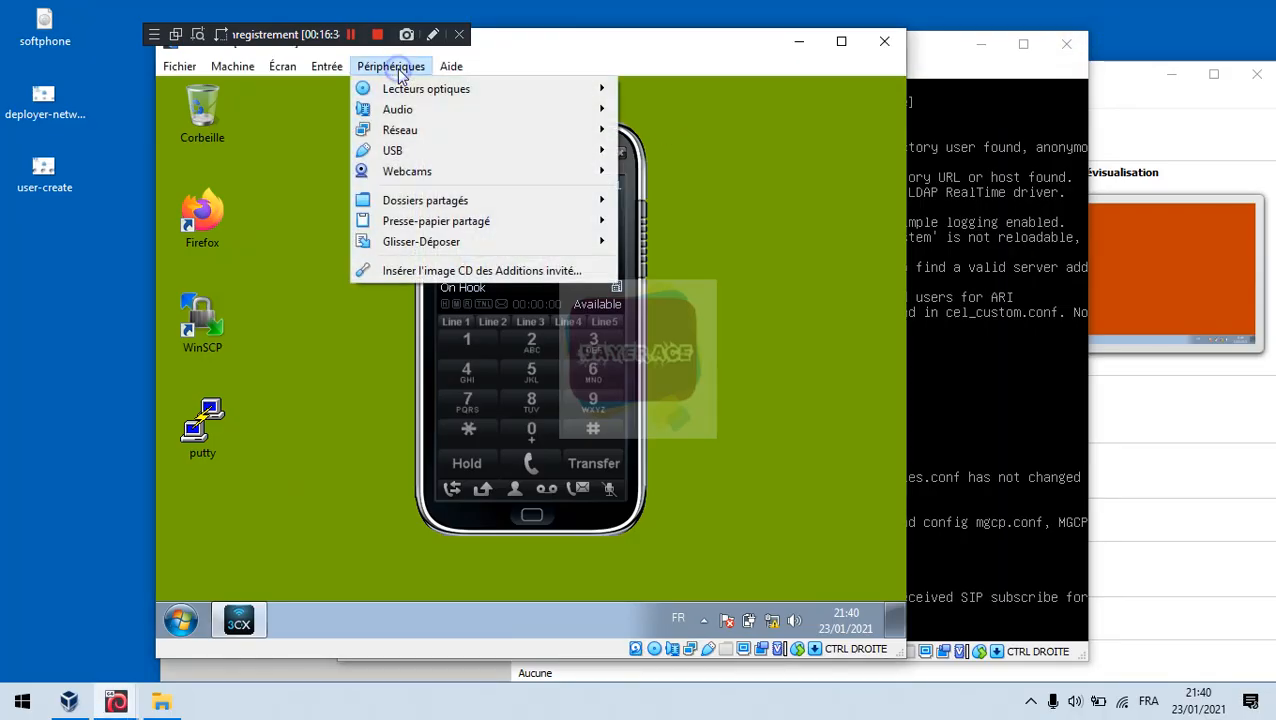
mouse_move(403, 90)
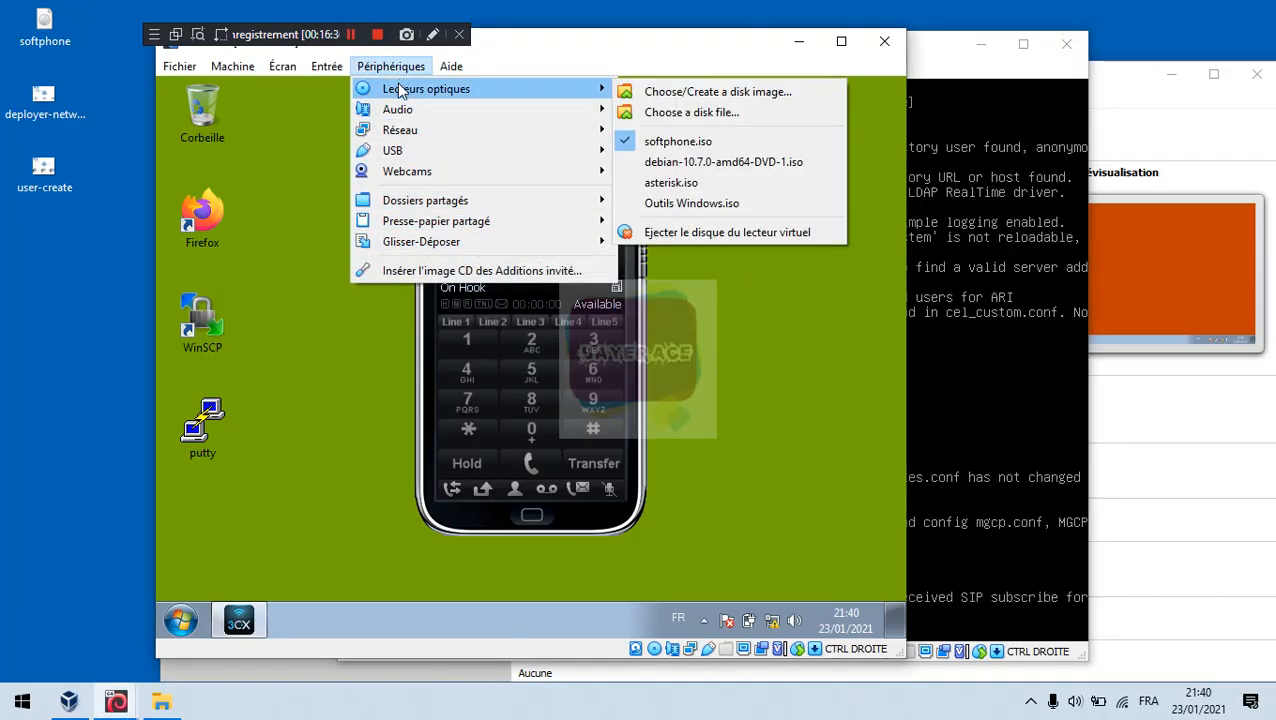
click(668, 236)
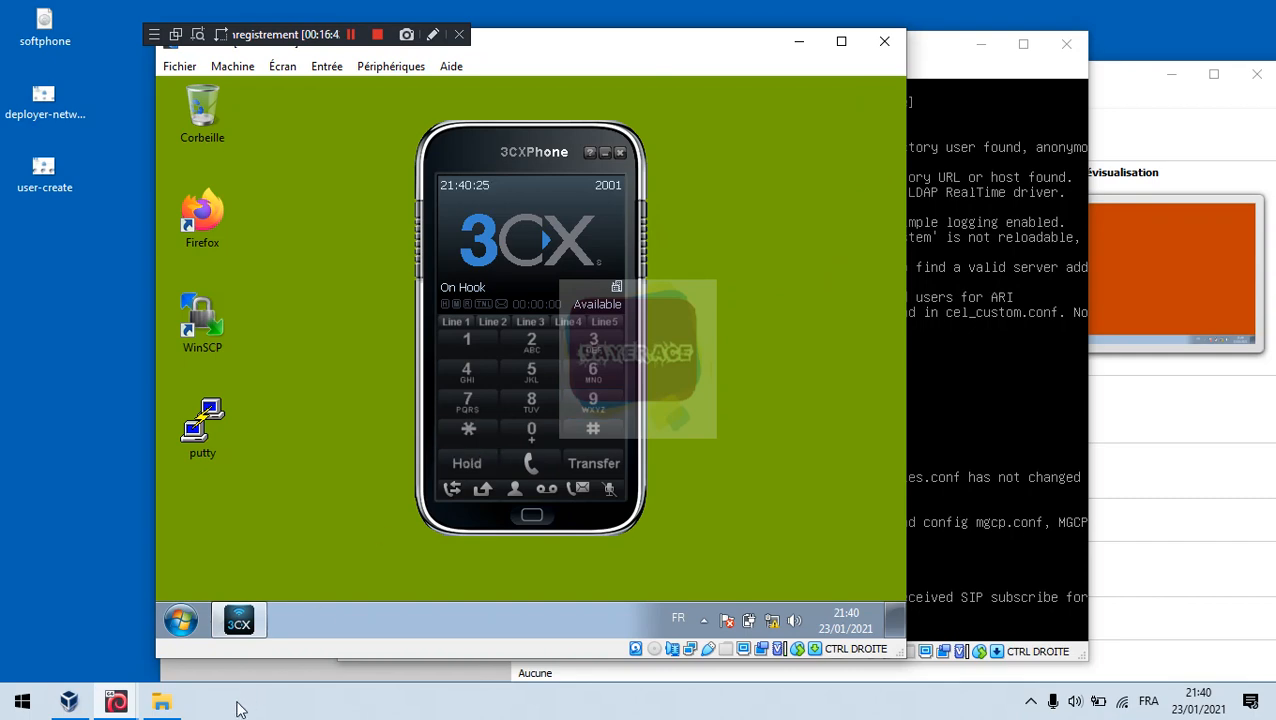
click(117, 702)
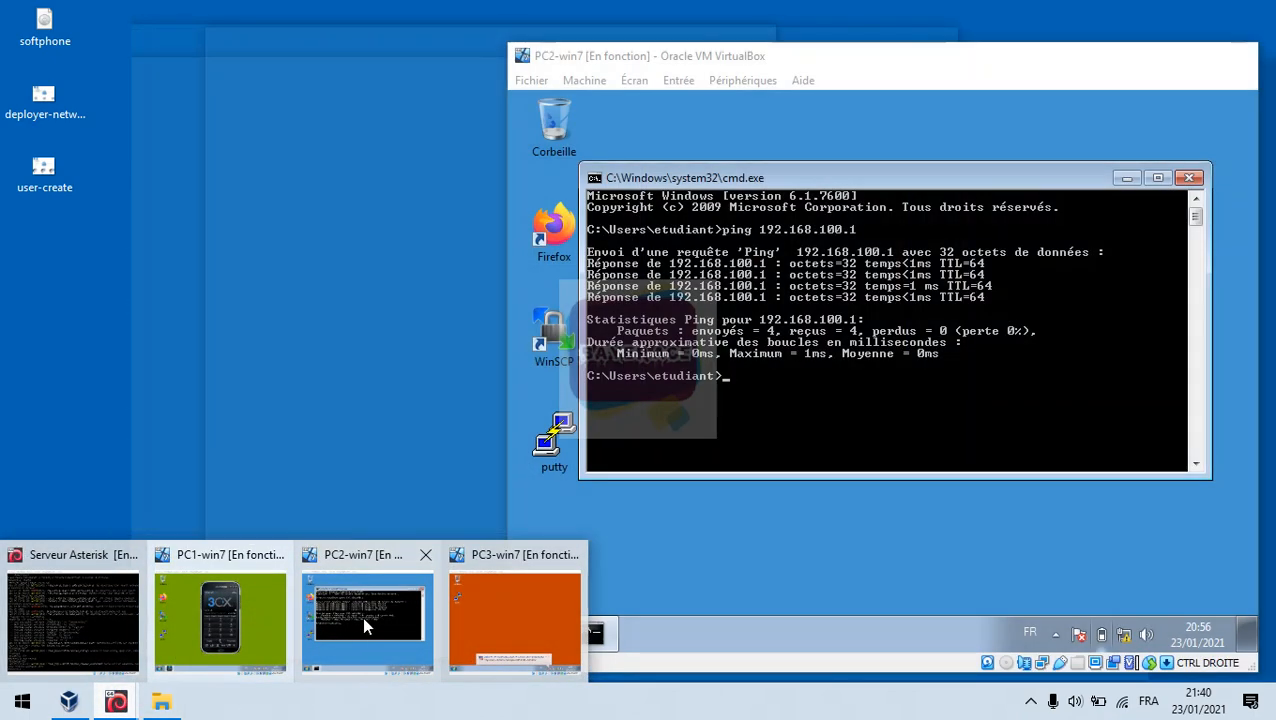
Step: Switch to PC2-win7, close its command prompt, and insert softphone.iso into the optical drive
click(362, 616)
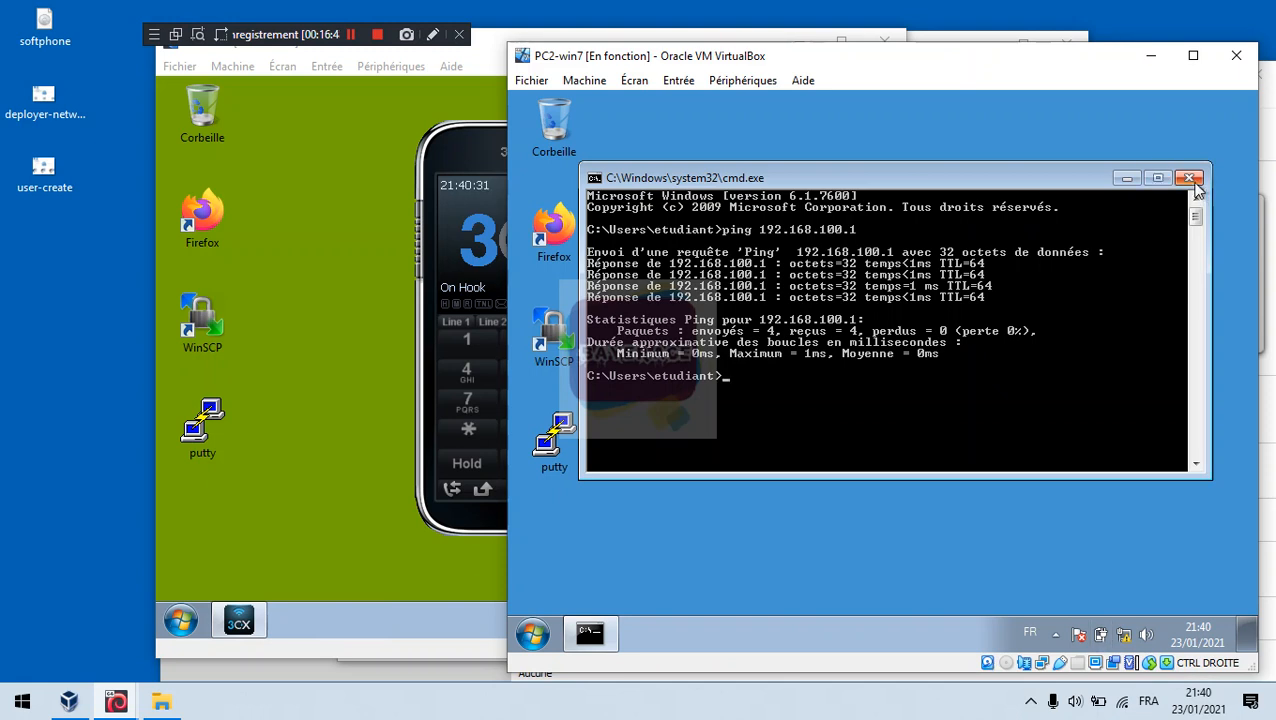
click(1188, 177)
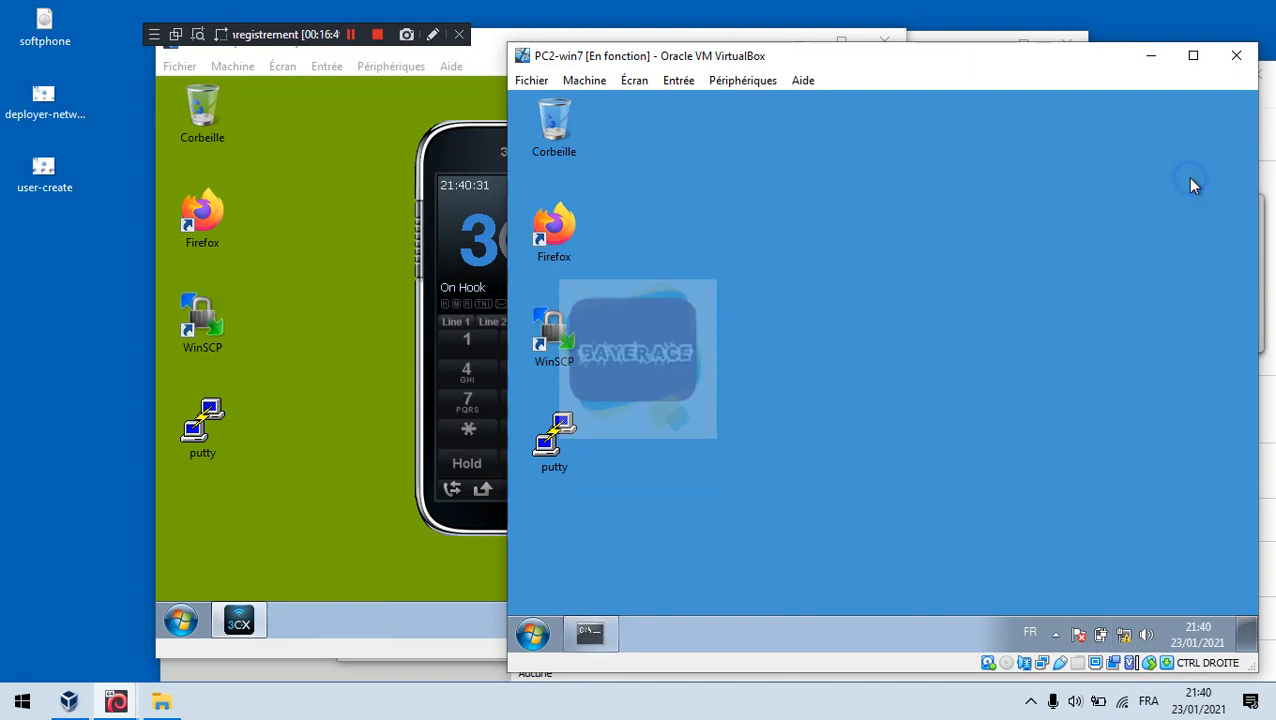
click(748, 80)
mouse_move(845, 106)
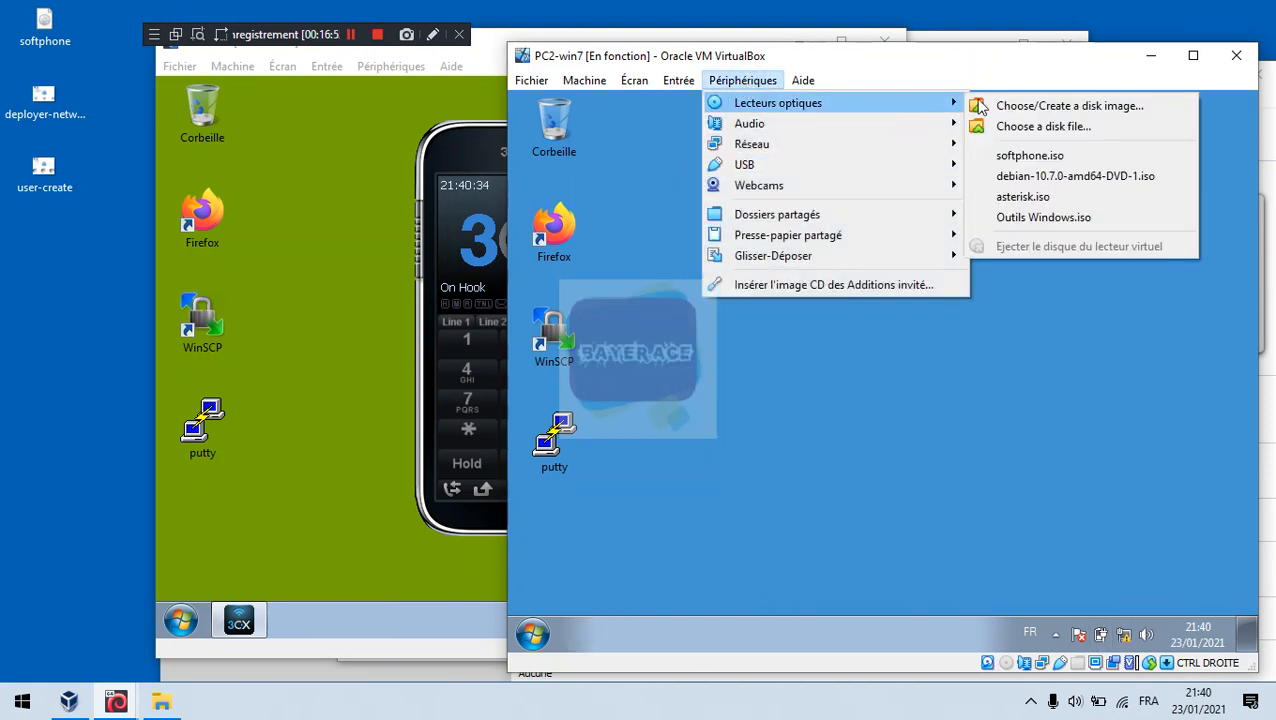
click(1020, 159)
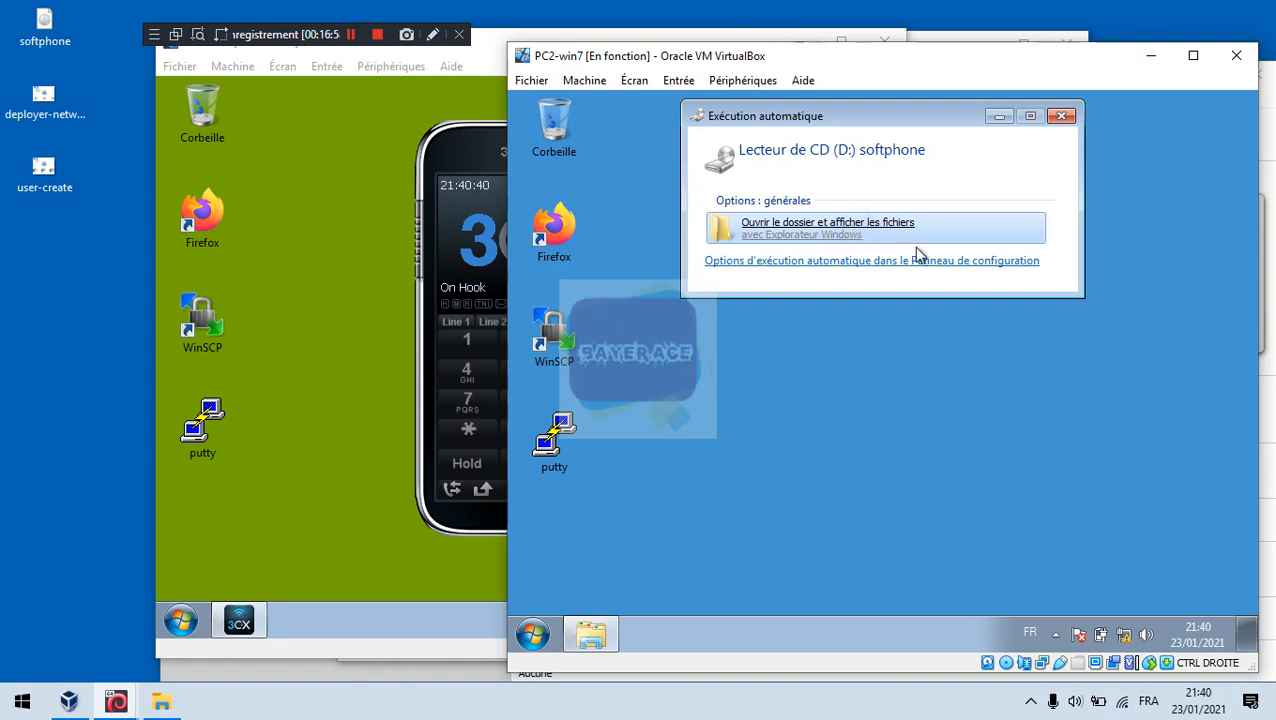
Step: Run the xlite-softphone-bayerace installer from the disc and approve the UAC prompt
click(916, 240)
click(766, 235)
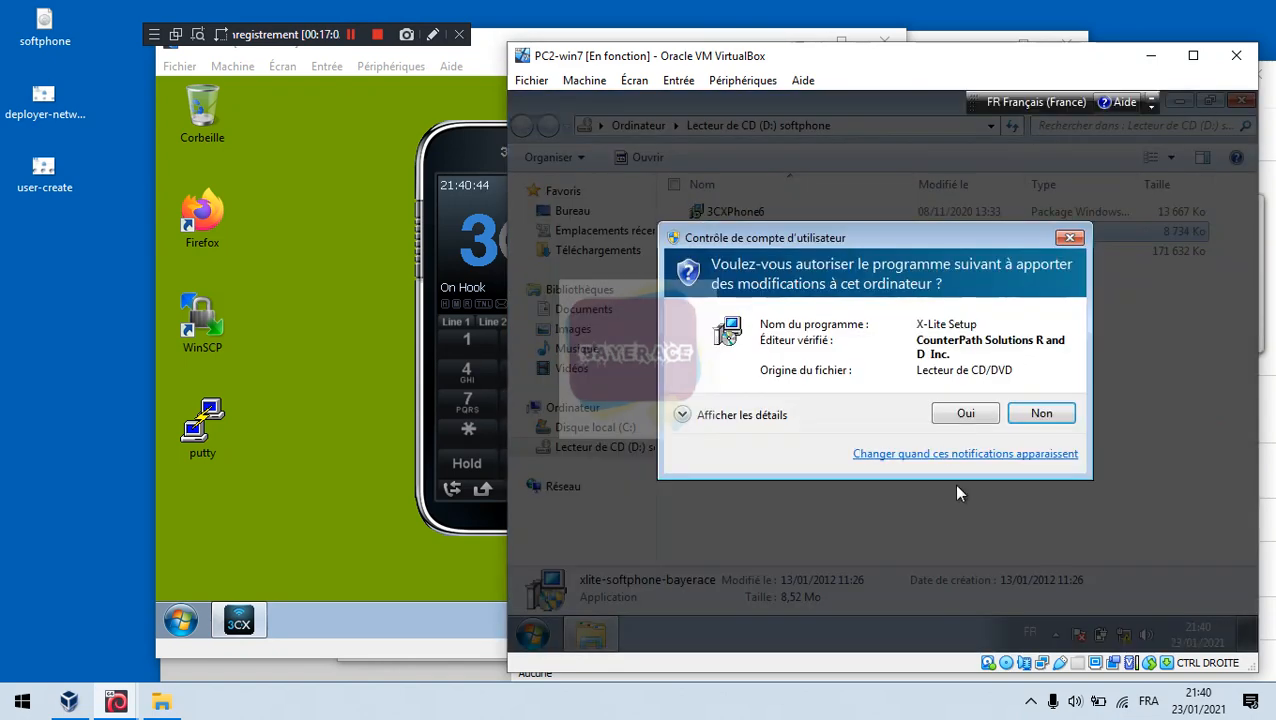
click(964, 414)
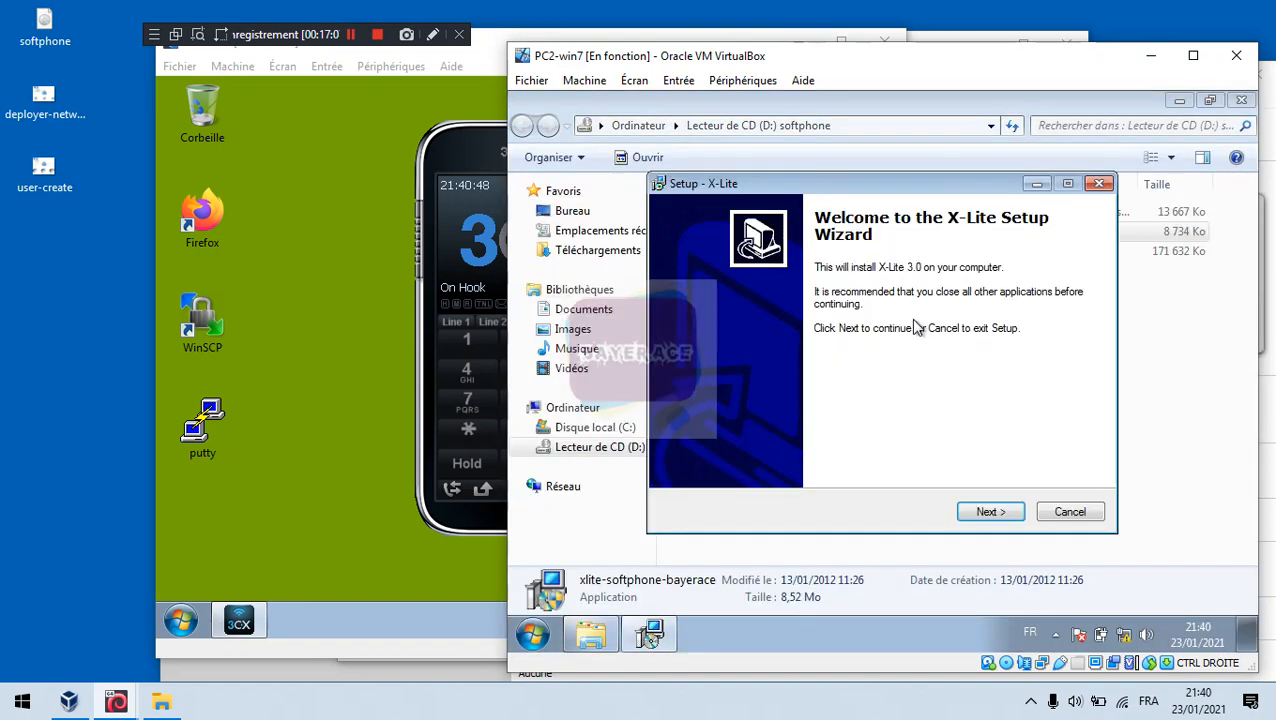
Step: Install X-Lite in the default folder with launch-at-Windows-startup disabled, then finish and restart
click(988, 513)
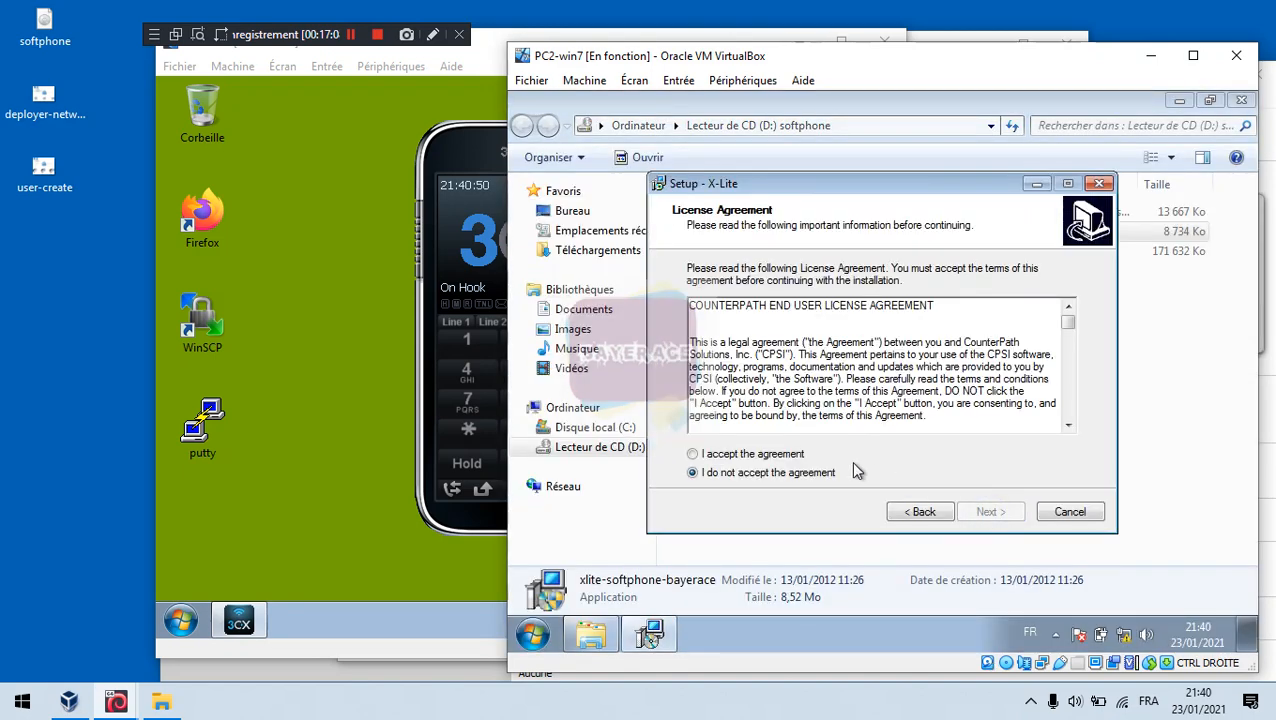
click(800, 455)
click(988, 512)
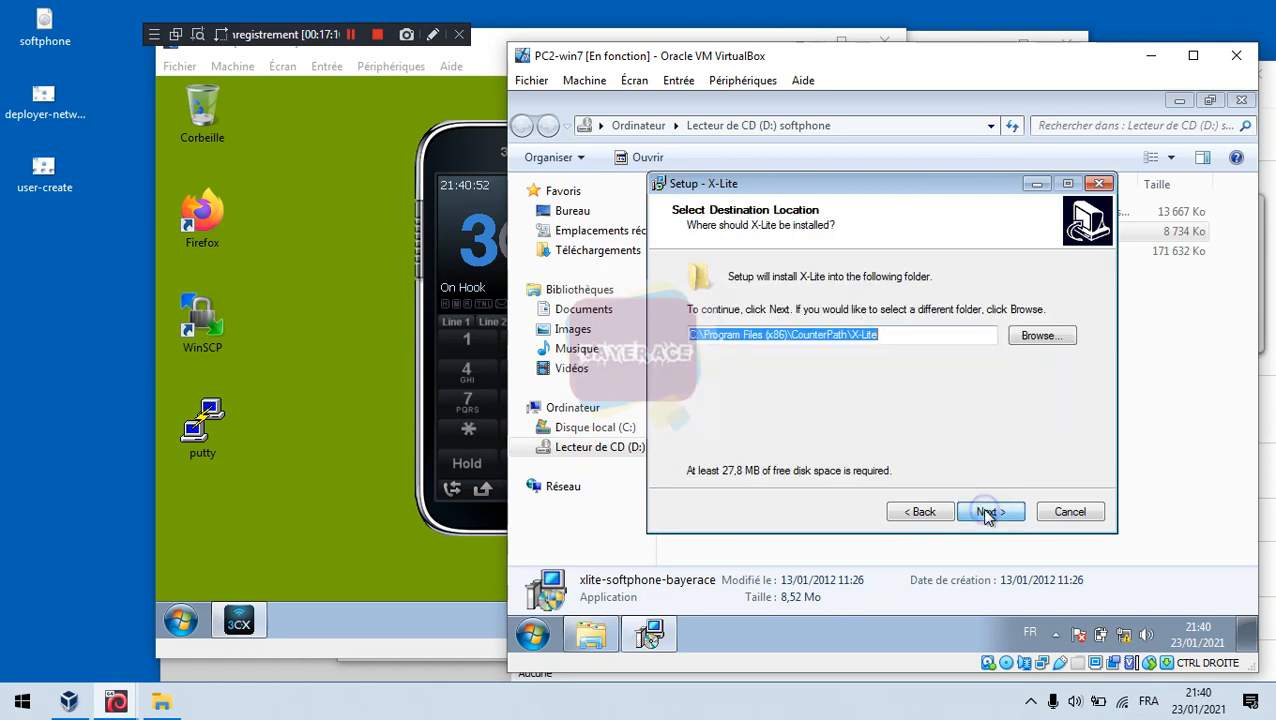
click(988, 512)
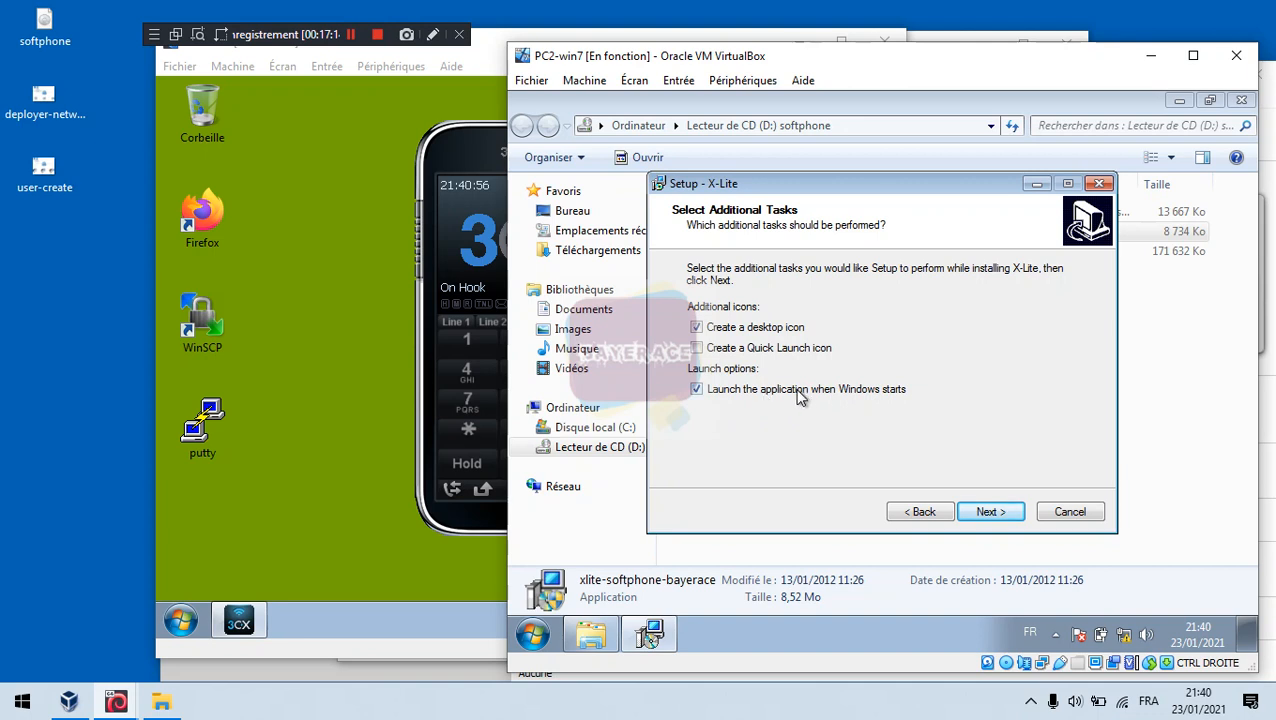
click(760, 395)
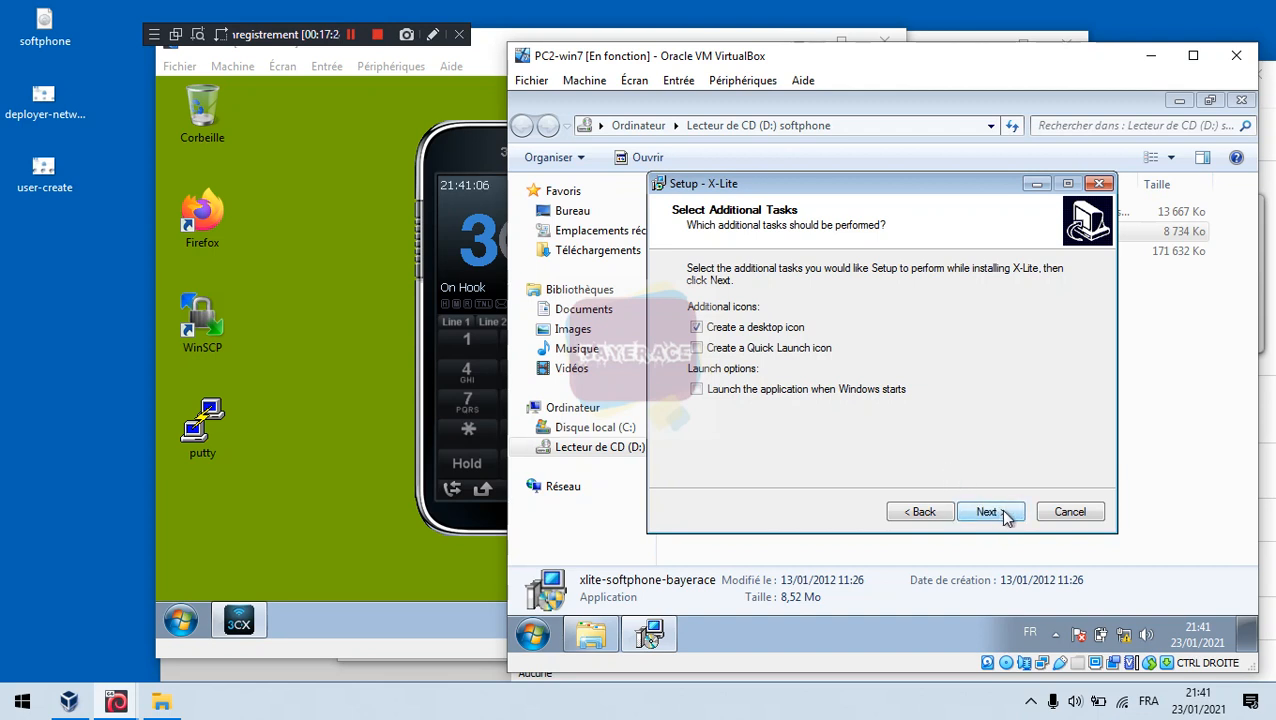
click(1006, 515)
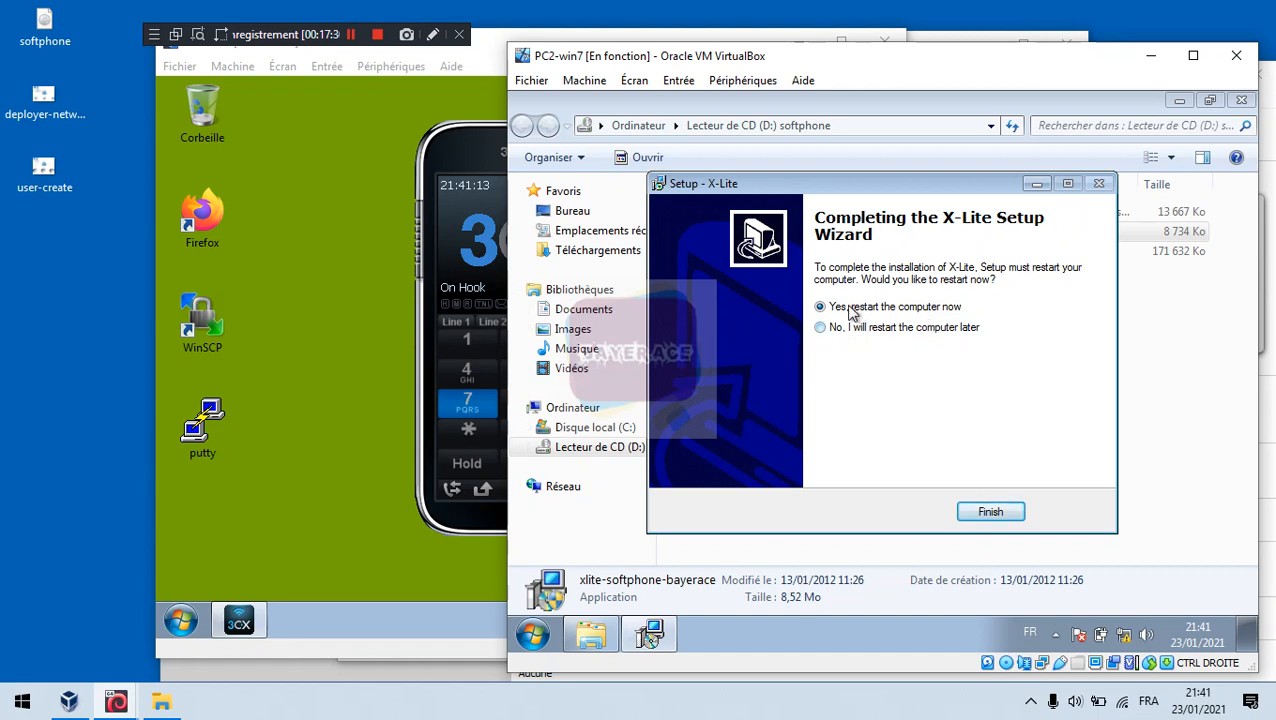
click(990, 512)
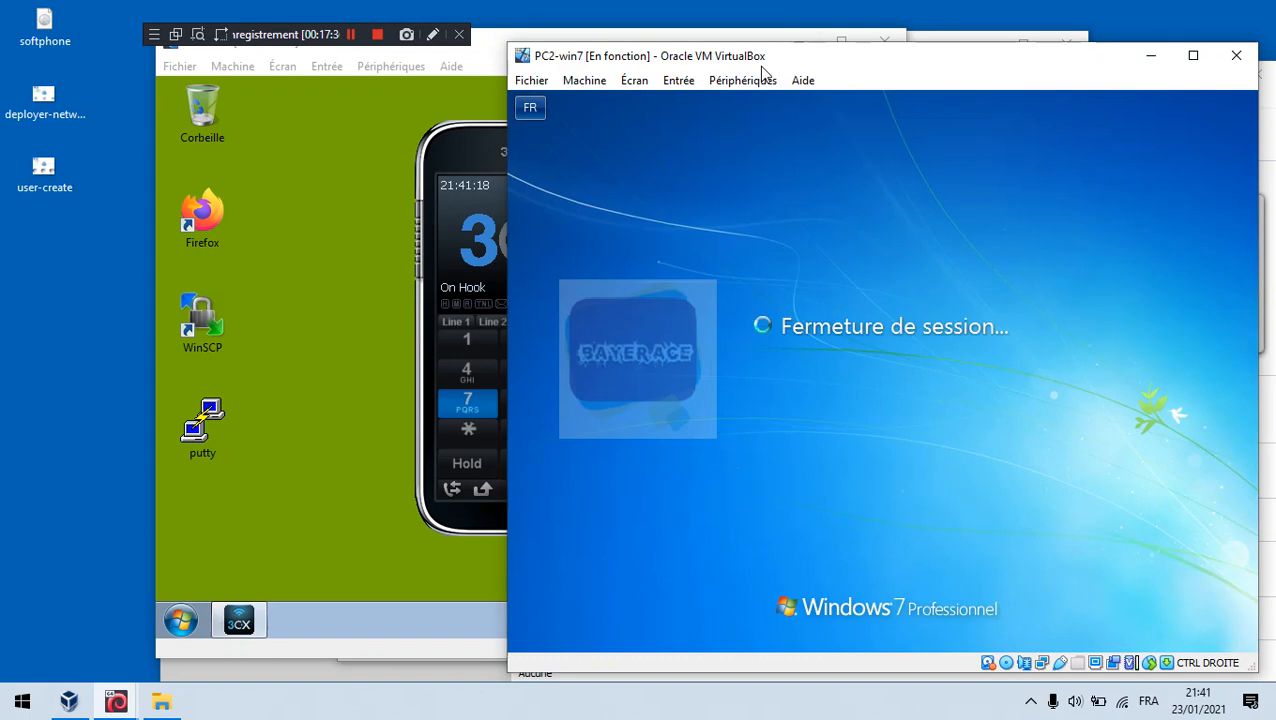
Step: Eject the softphone disc from PC2-win7's virtual optical drive
click(745, 80)
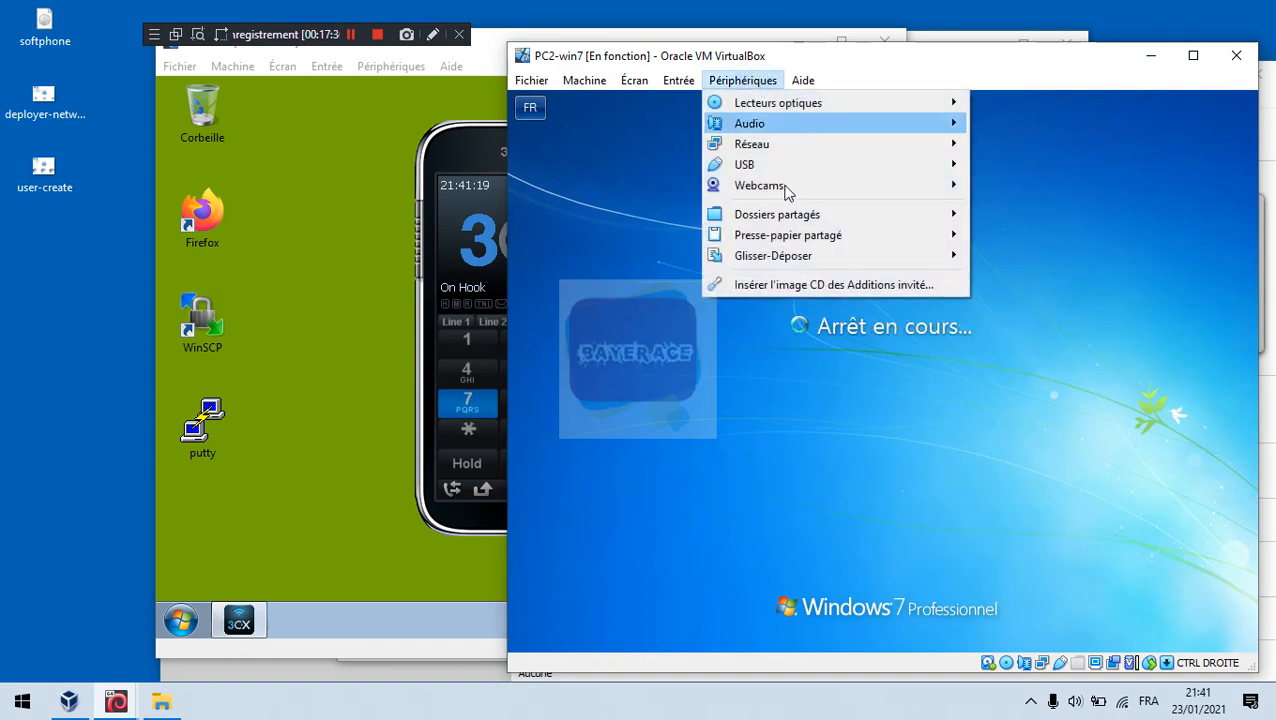
mouse_move(910, 104)
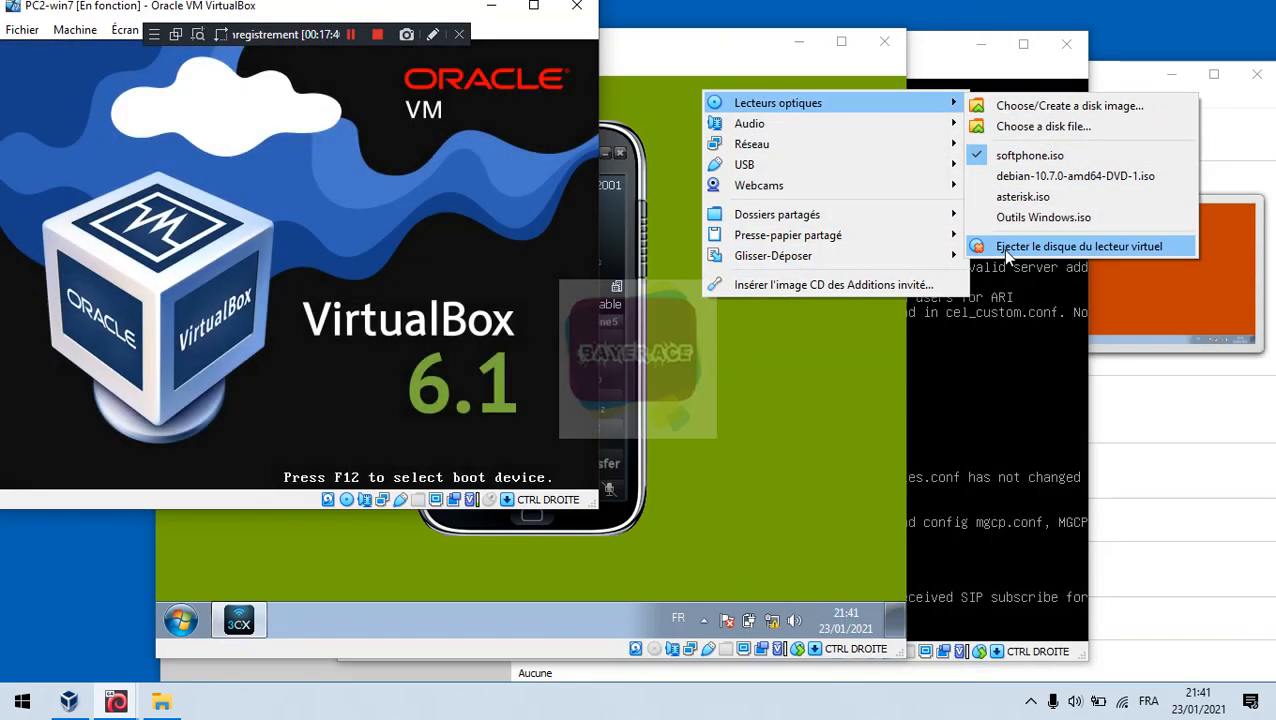
click(1002, 247)
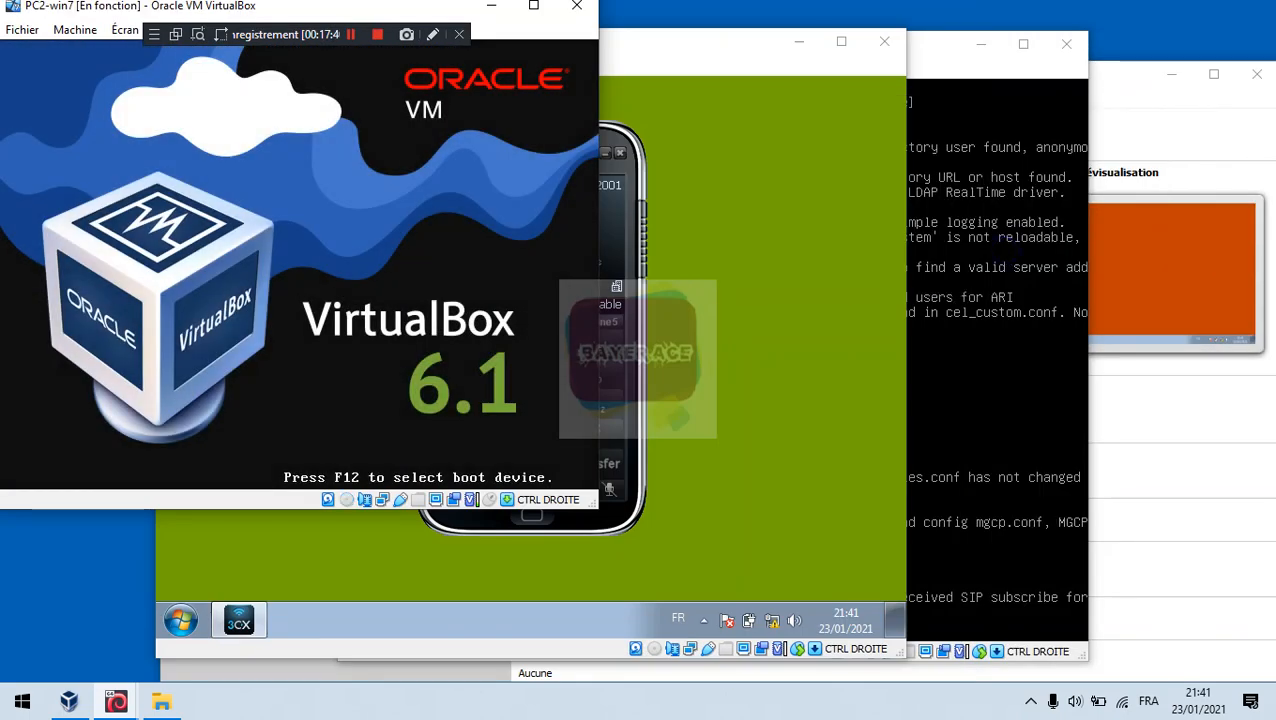
Step: Reposition the rebooting PC2-win7 window and dismiss the input options menu without changes
drag(407, 6, 815, 97)
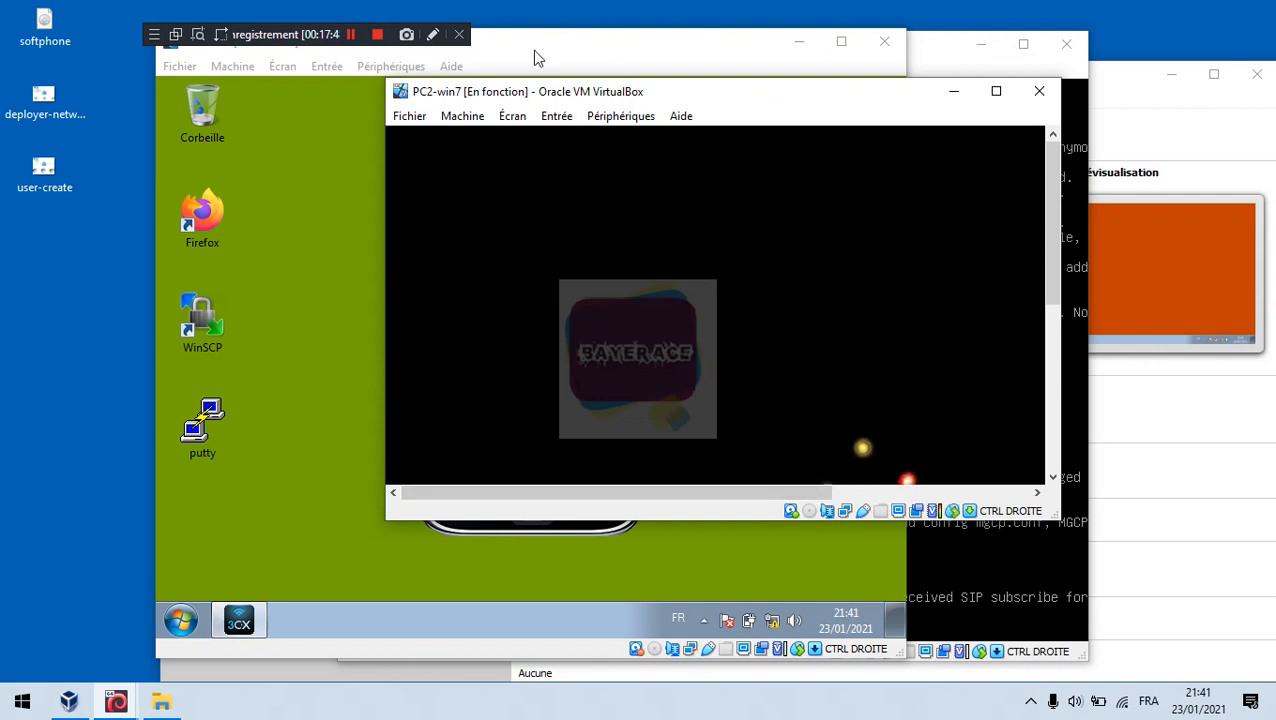
click(556, 116)
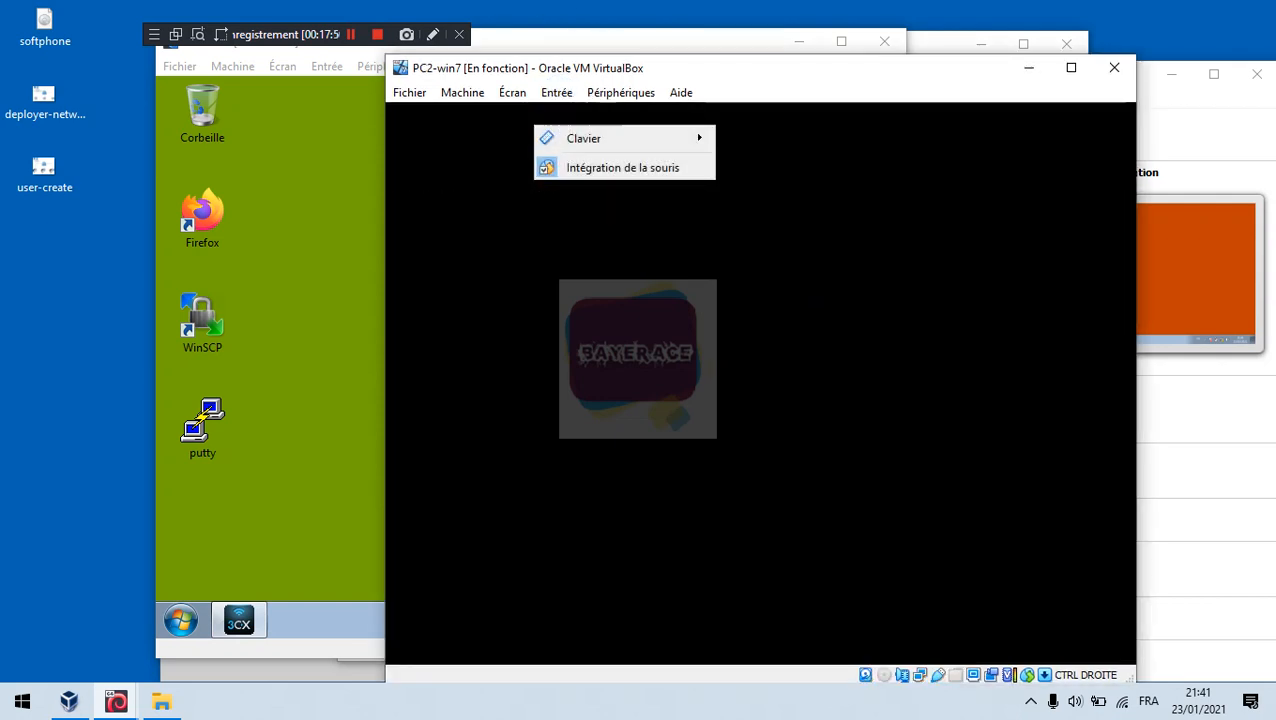
mouse_move(630, 91)
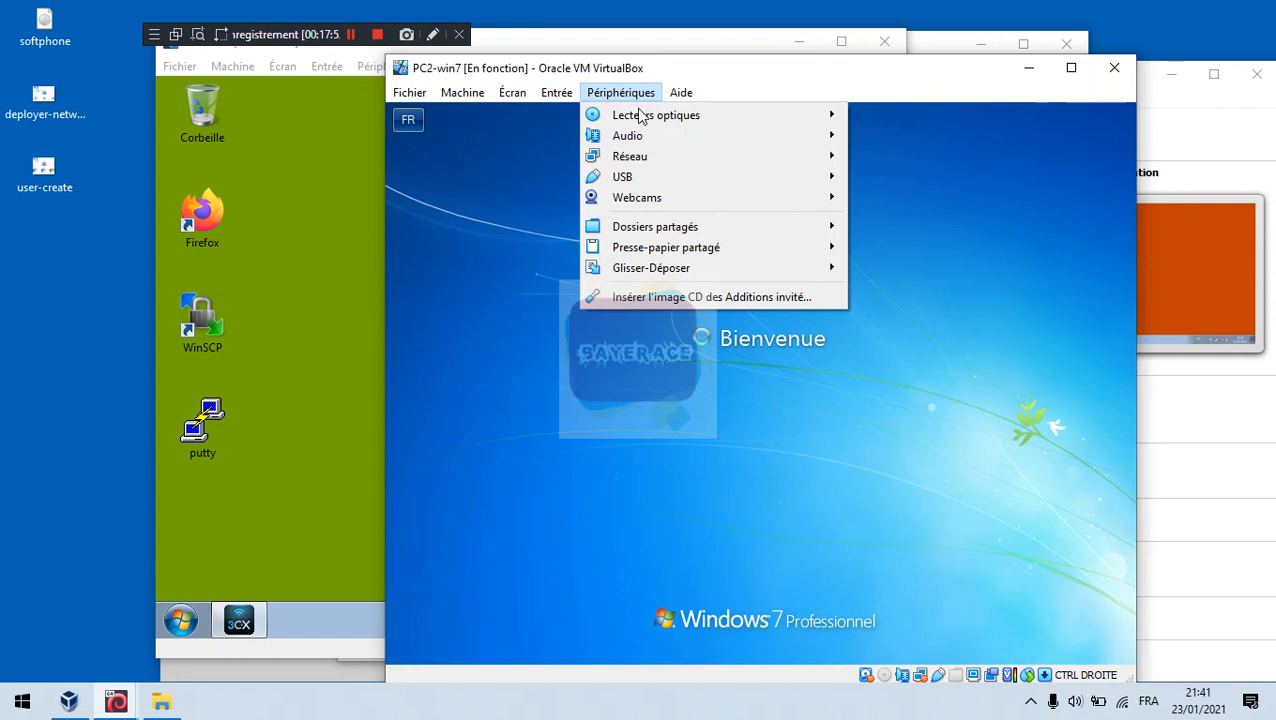
mouse_move(650, 142)
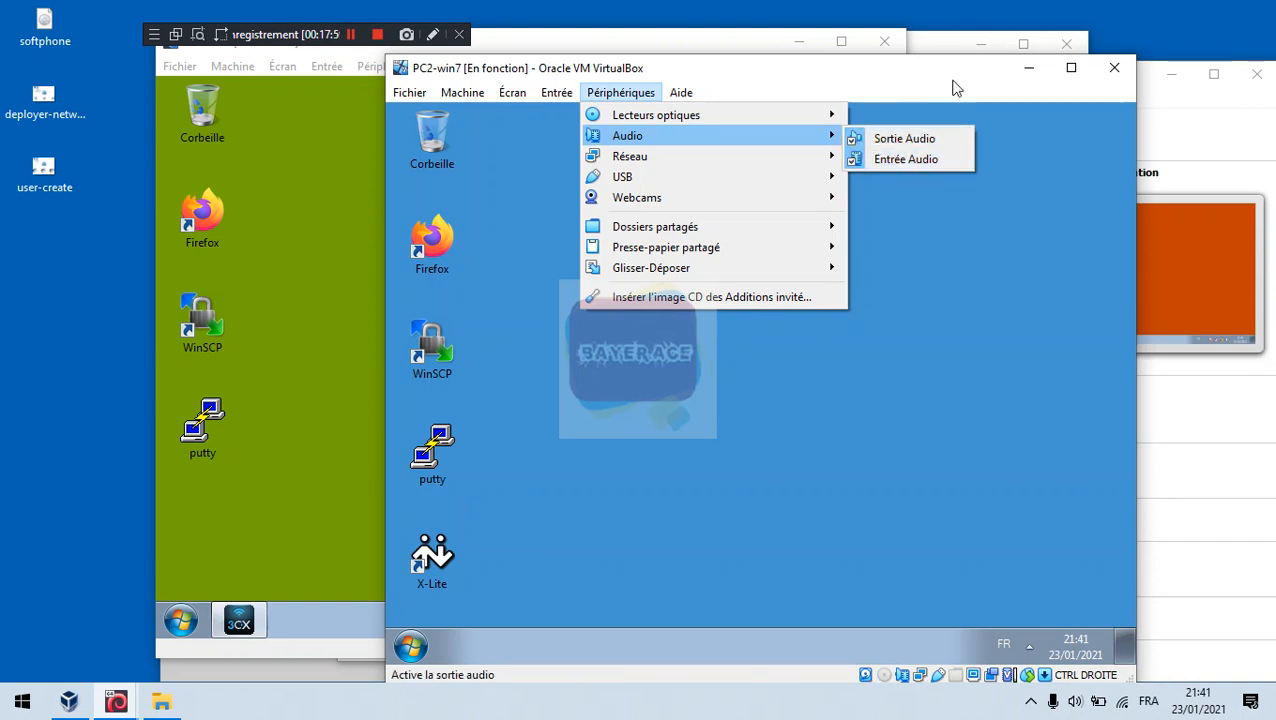
click(917, 78)
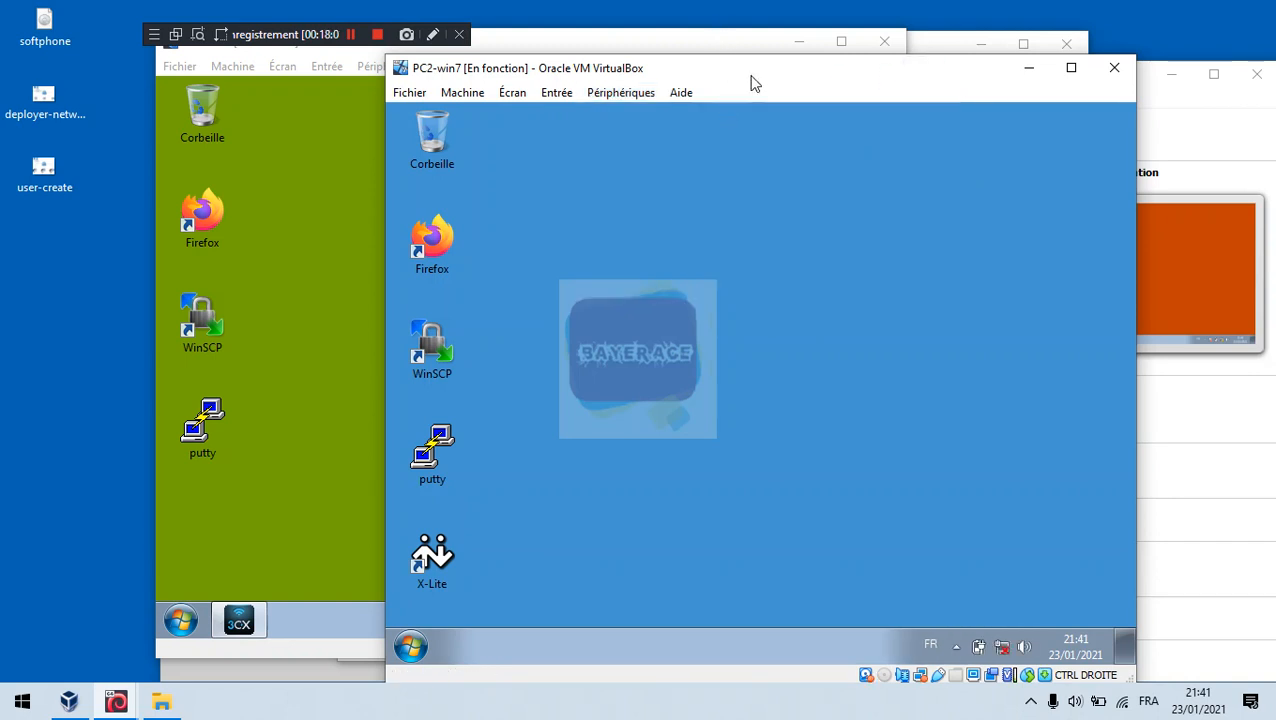
Step: Launch X-Lite on PC2-win7 and agree to send call quality information
click(447, 561)
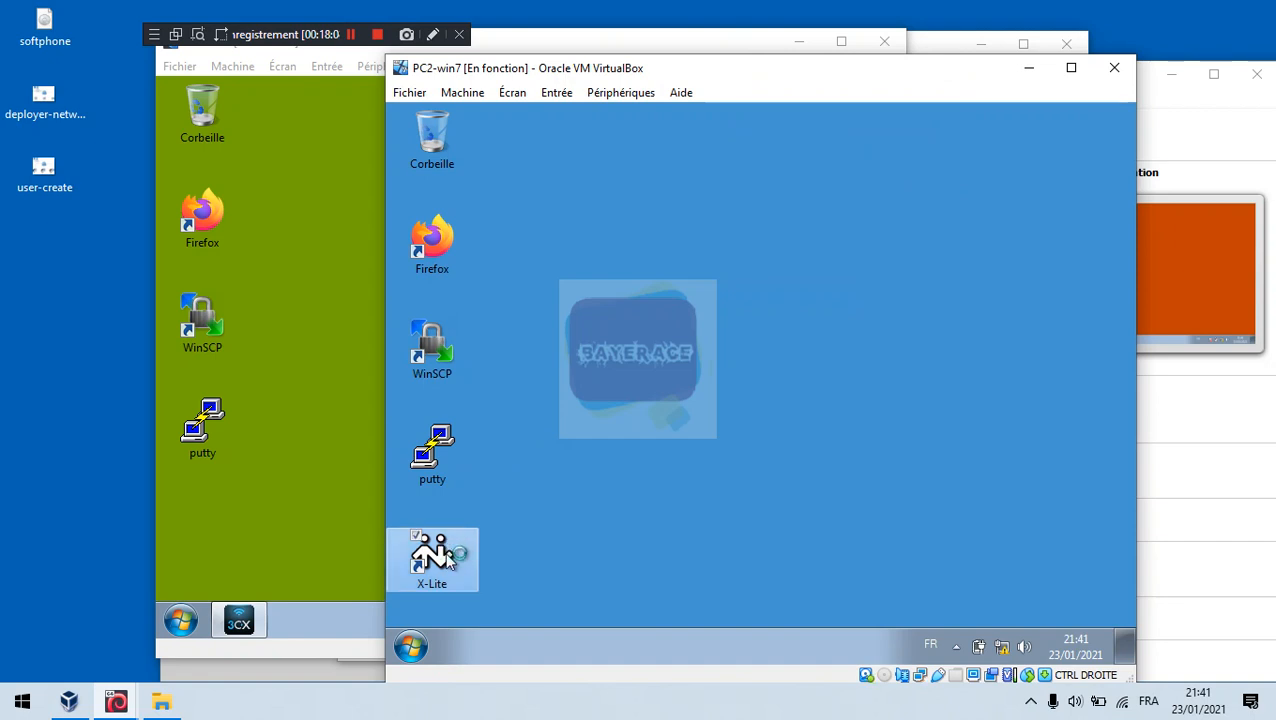
double_click(447, 561)
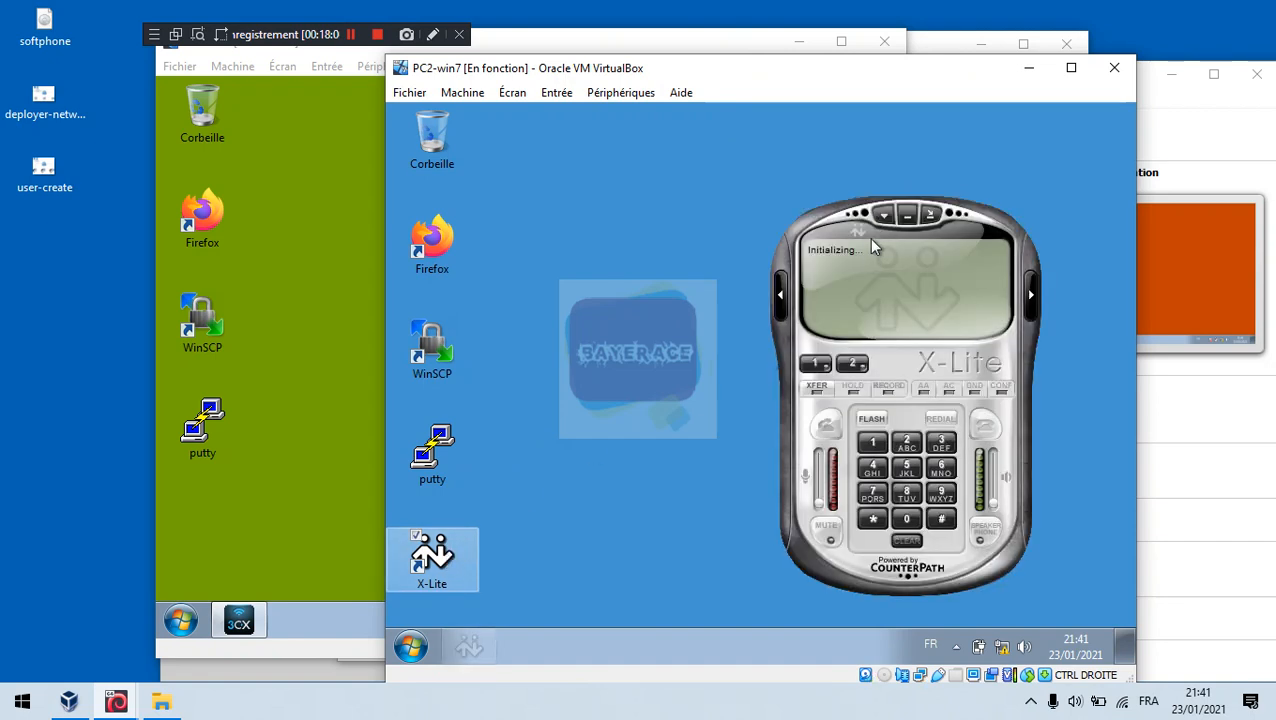
drag(848, 216, 702, 137)
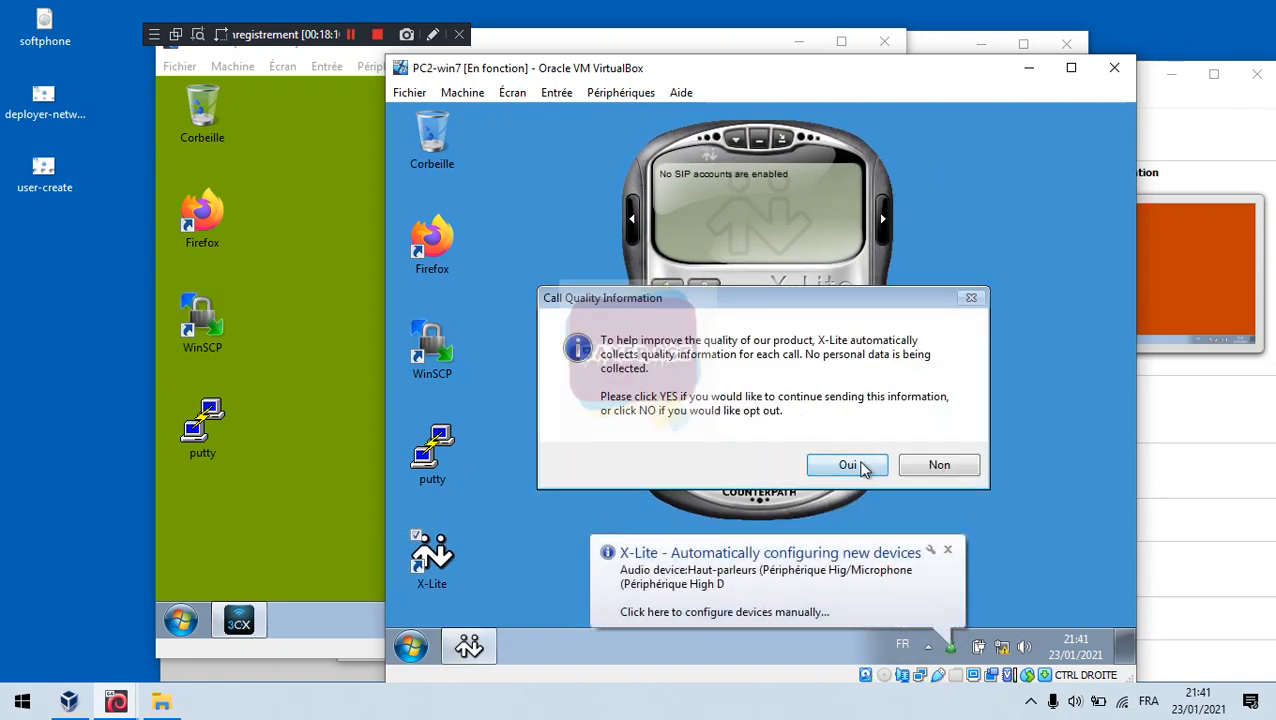
click(864, 466)
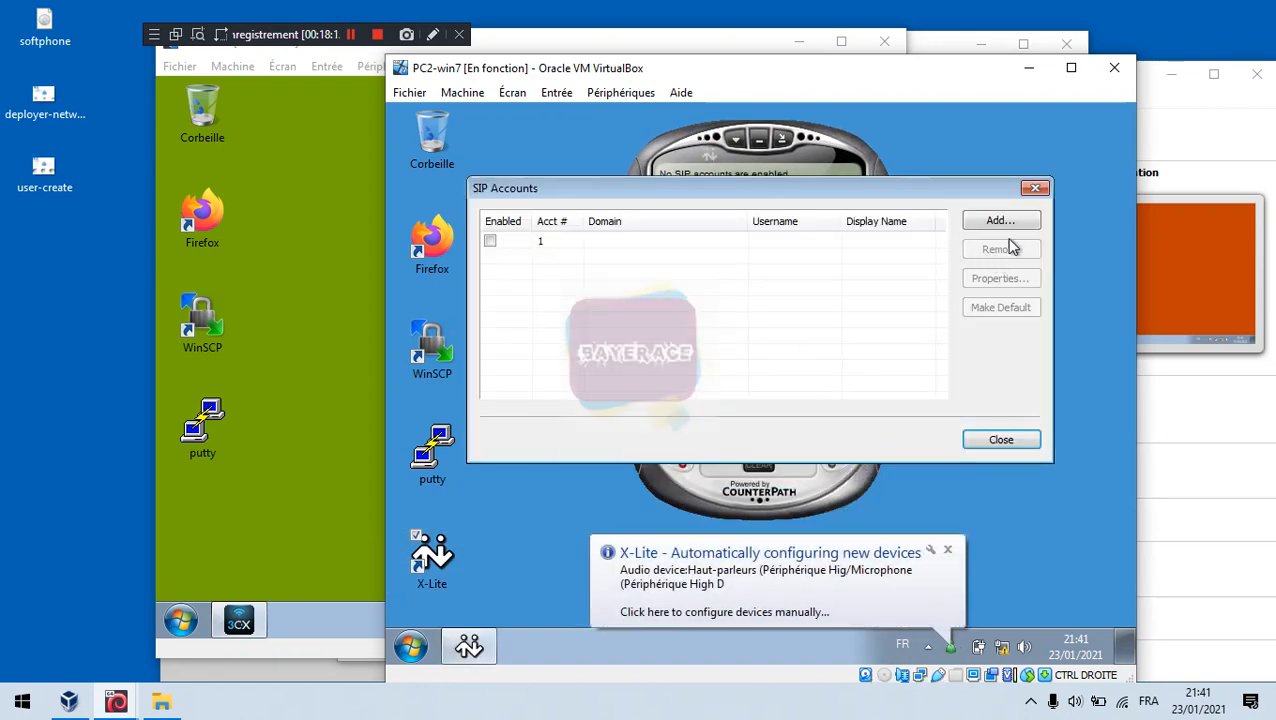
Step: Add a new SIP account, entering 2002, the password, authorization user and domain 192.168.100.1
click(1019, 226)
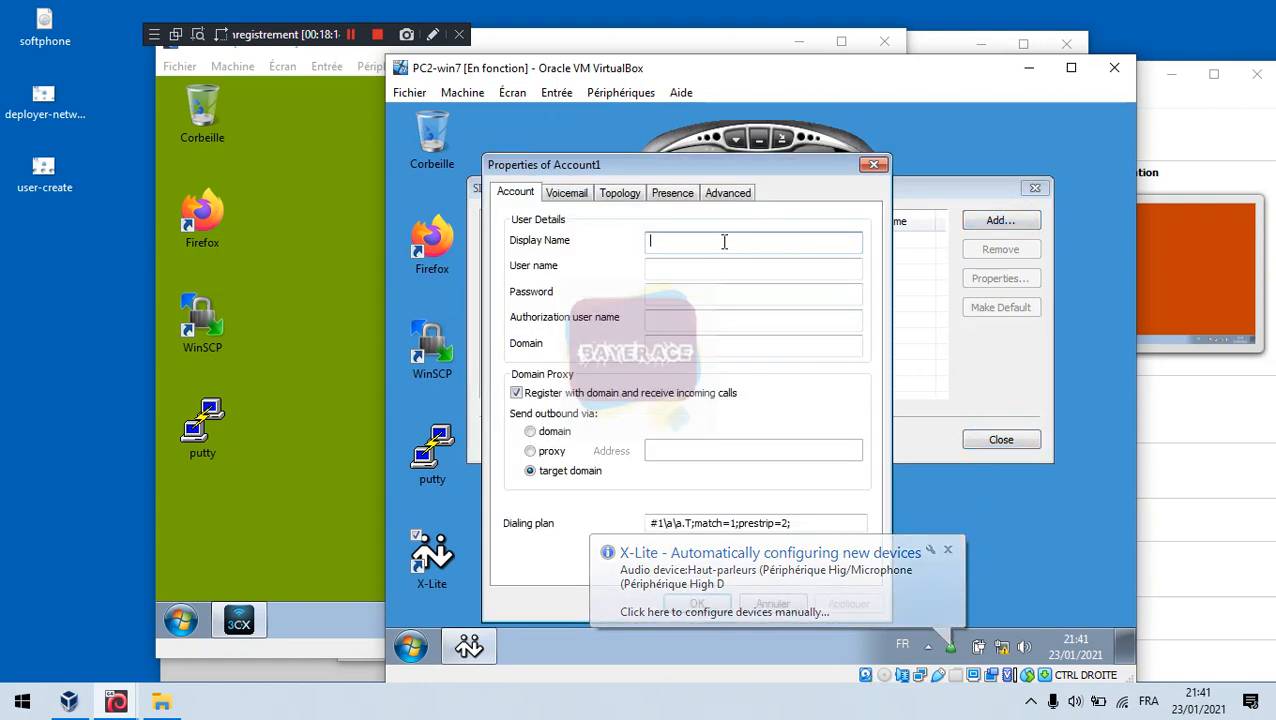
text(2002)
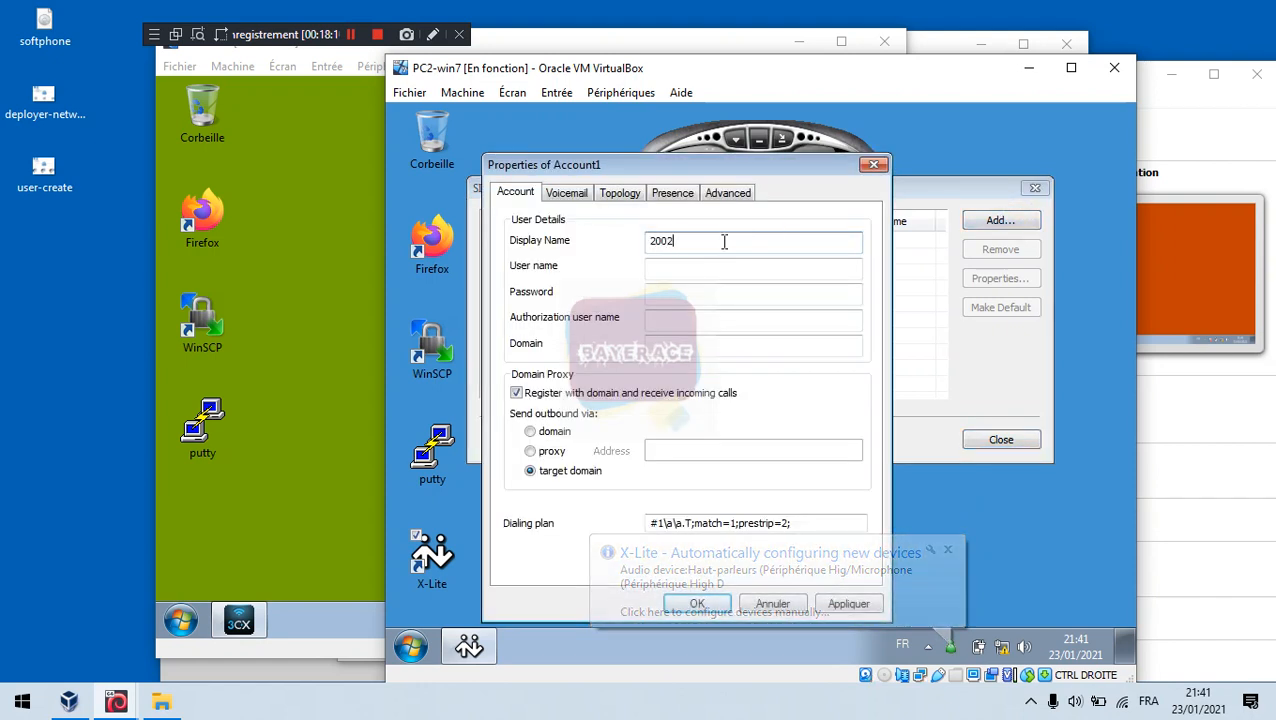
click(695, 271)
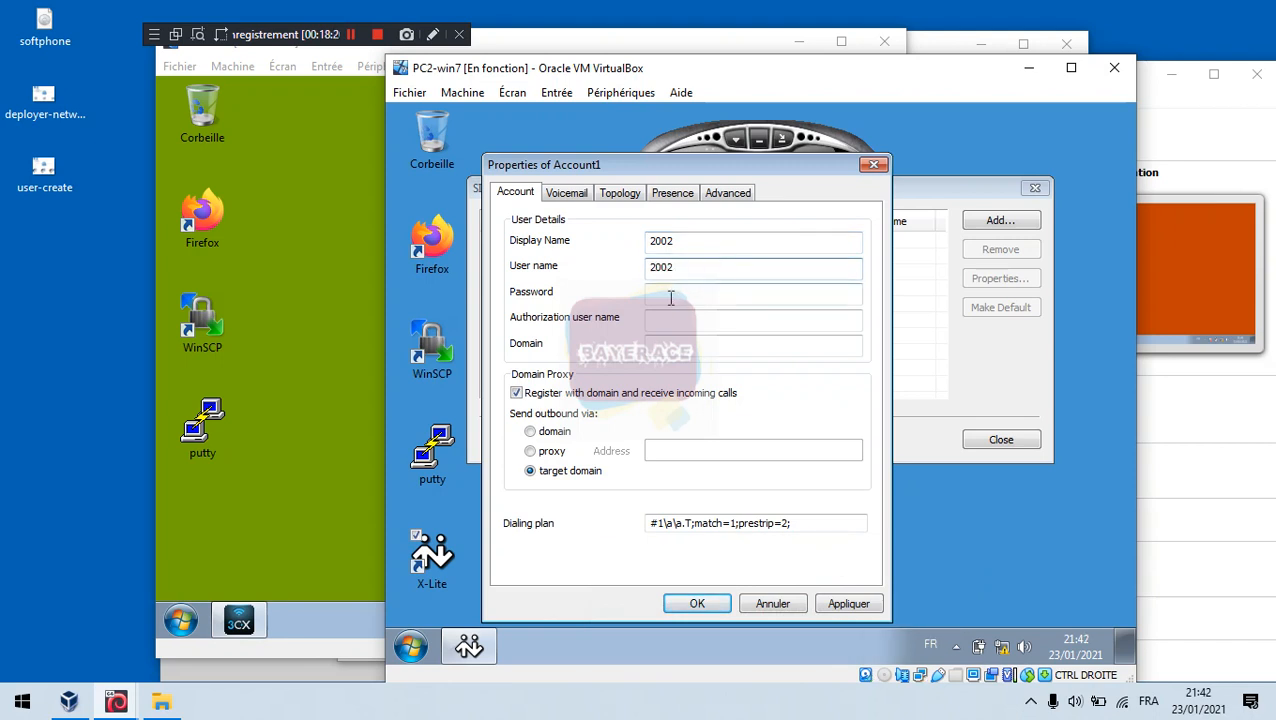
click(671, 297)
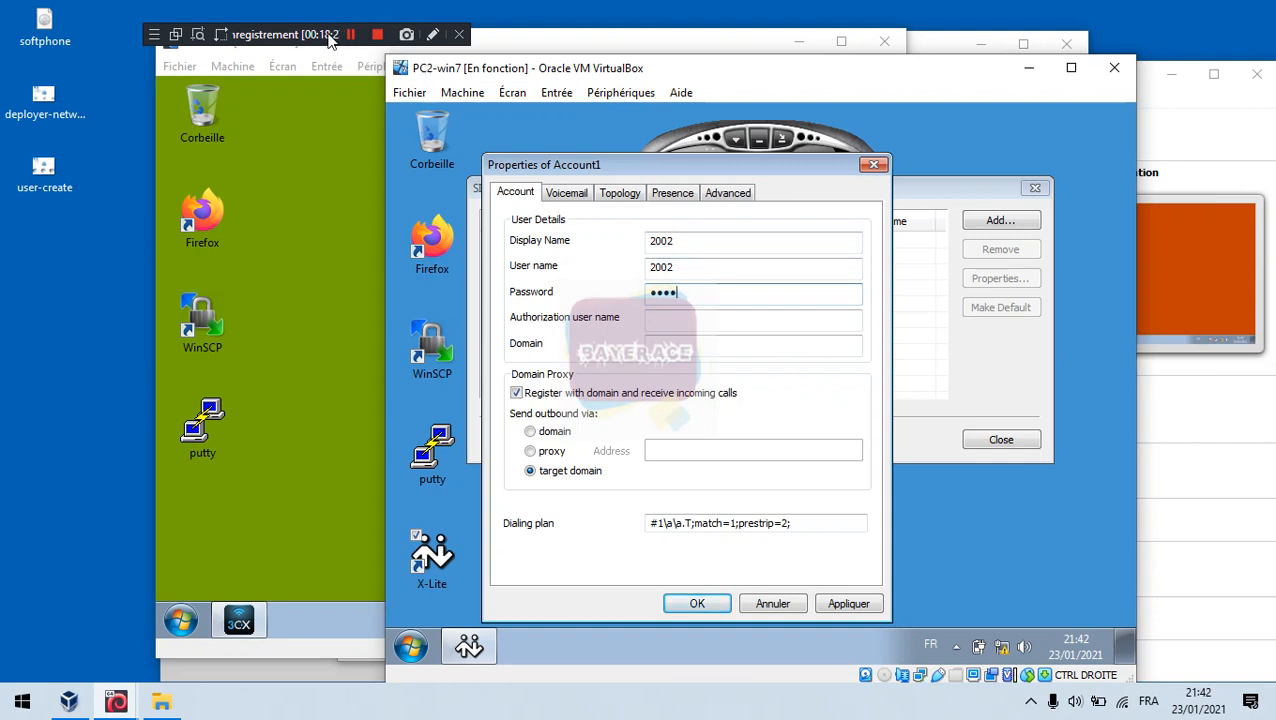
click(352, 34)
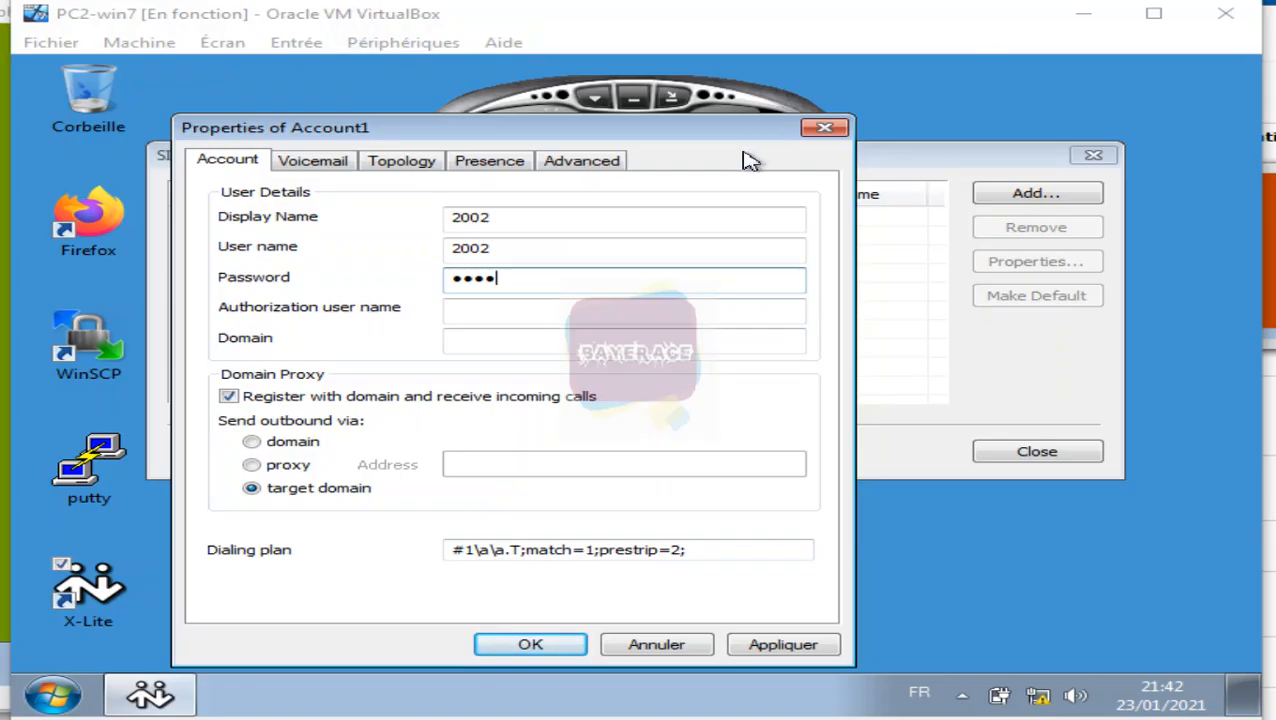
click(510, 308)
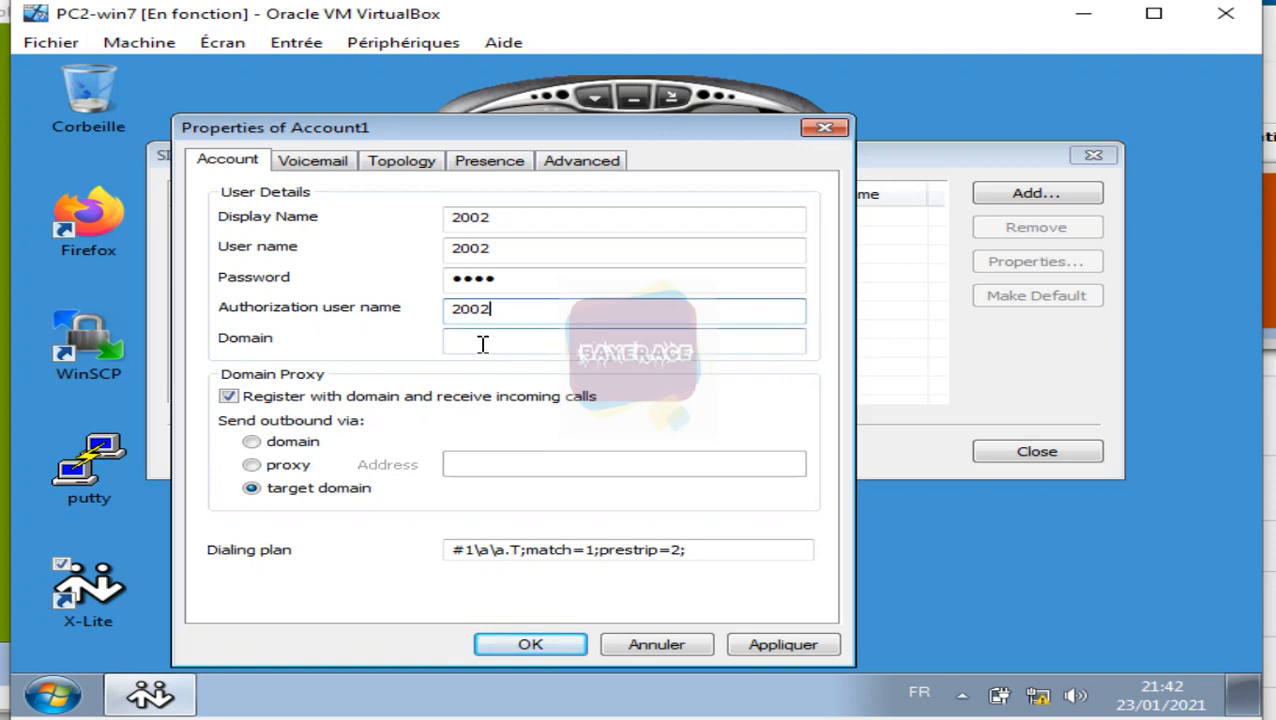
click(482, 343)
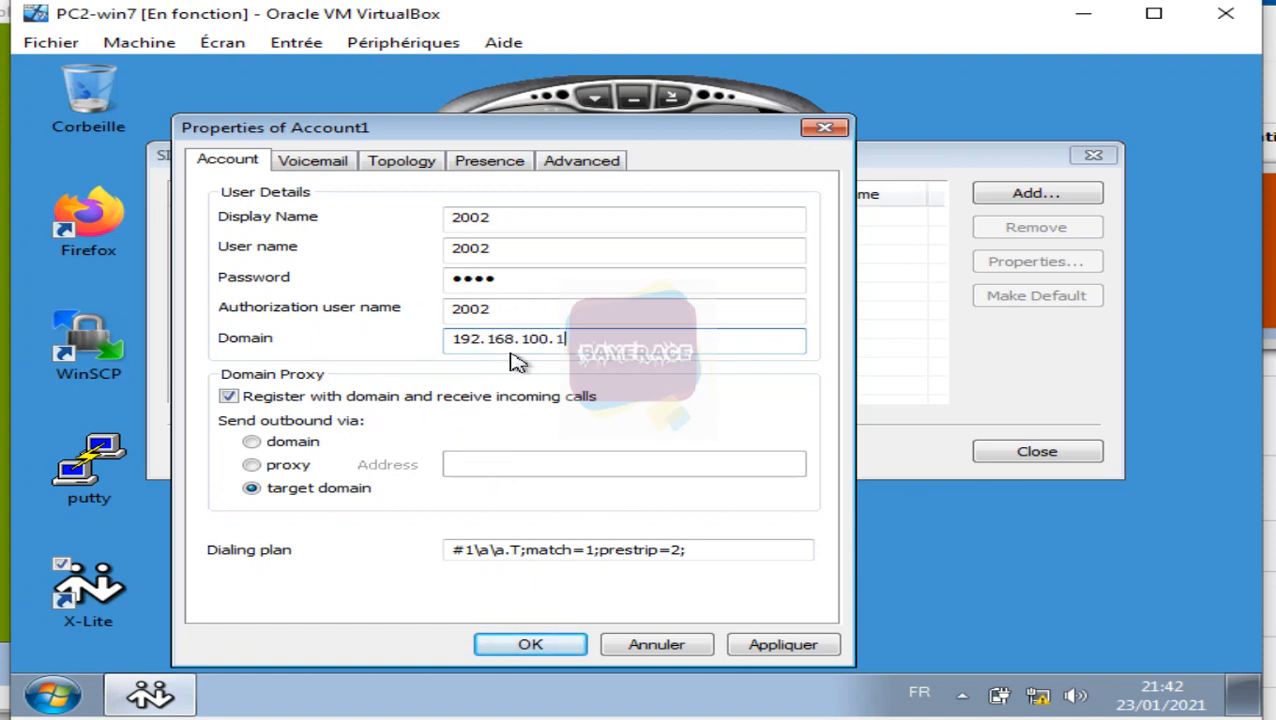
Step: Highlight the User Details fields on screen, then apply the Account1 settings
click(1229, 0)
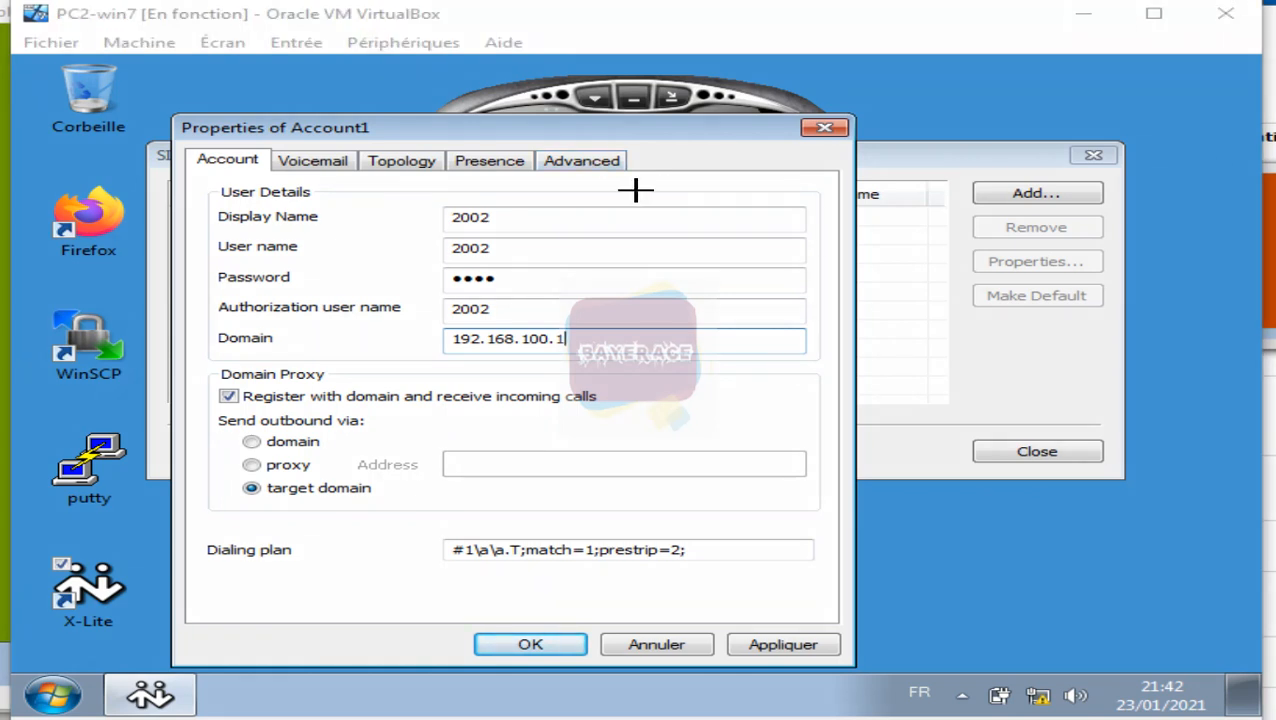
mouse_move(210, 196)
mouse_down()
mouse_move(588, 265)
mouse_move(723, 345)
mouse_move(832, 353)
mouse_move(817, 366)
mouse_up()
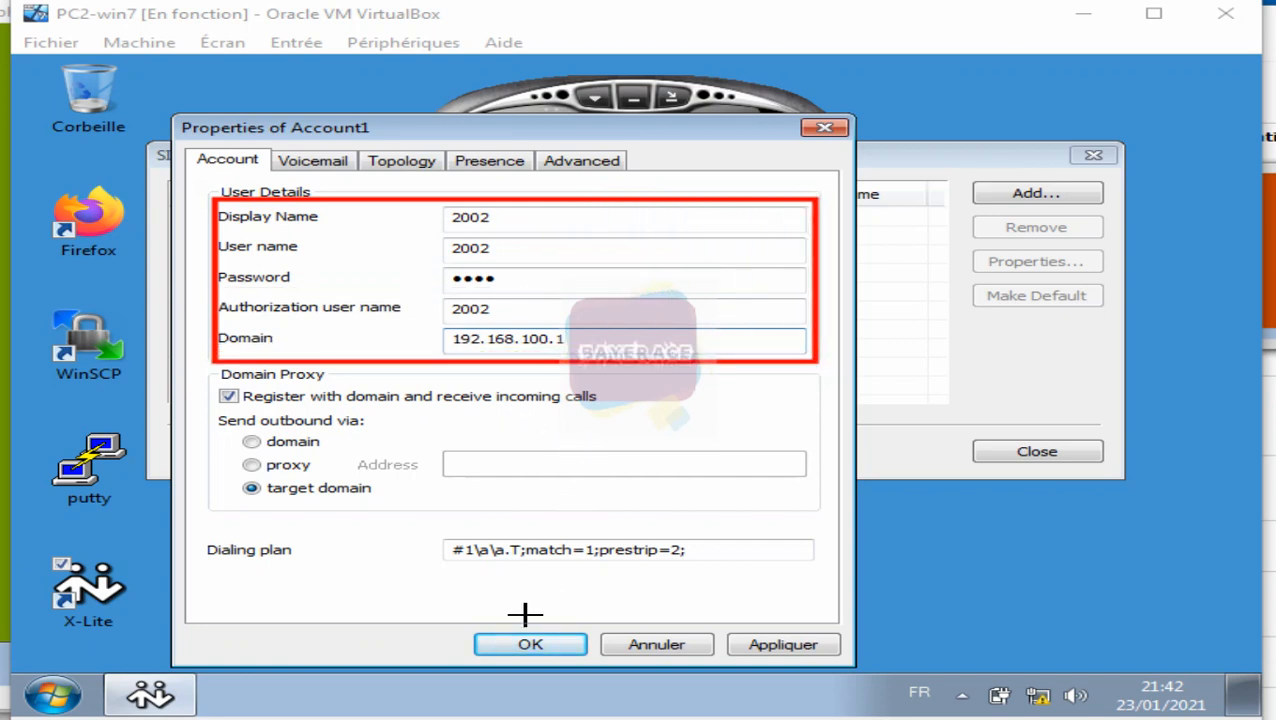
mouse_move(710, 622)
mouse_down()
mouse_move(832, 686)
mouse_move(848, 678)
mouse_up()
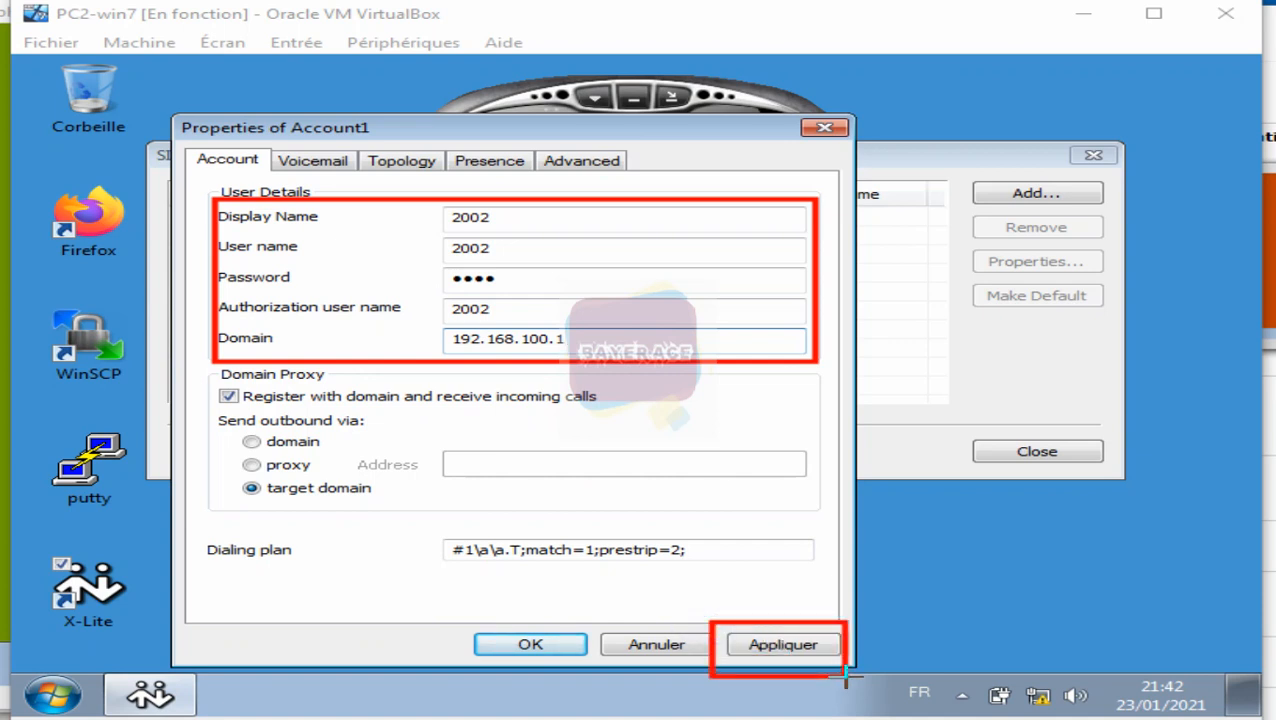
key(Escape)
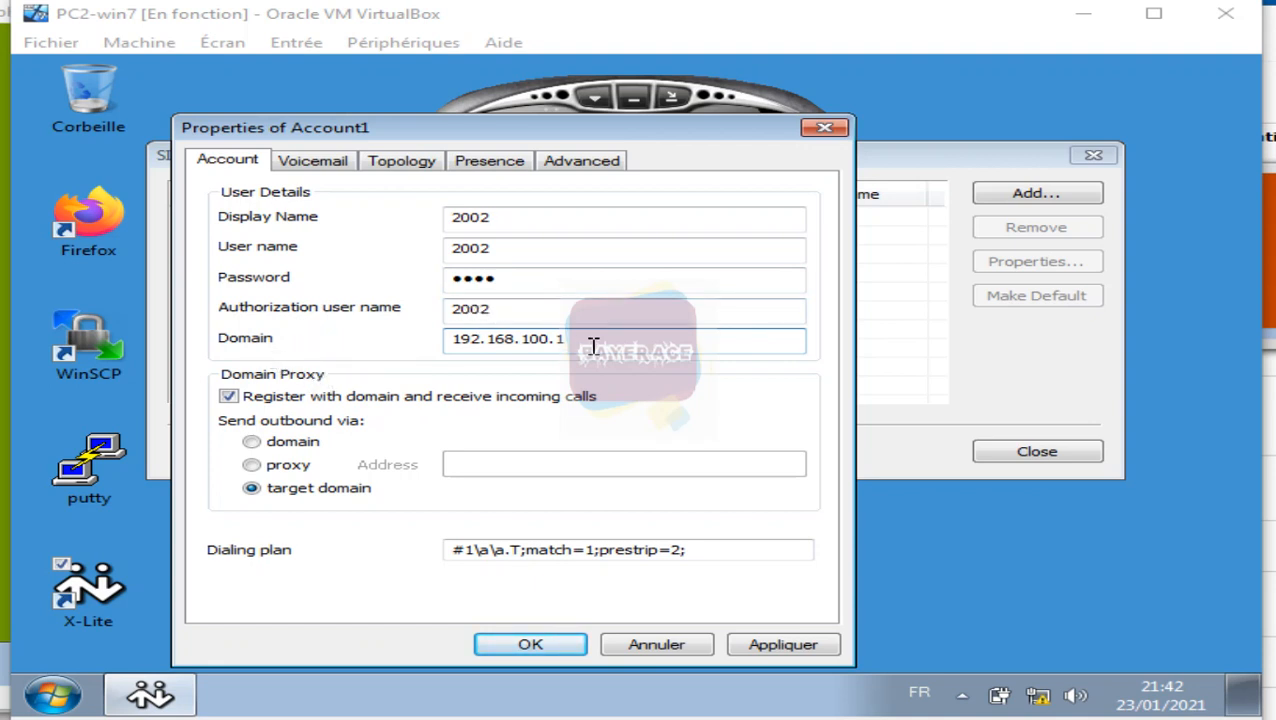
click(781, 652)
Step: Save Account1 with OK and close SIP Accounts so X-Lite shows Ready as 2002
click(550, 650)
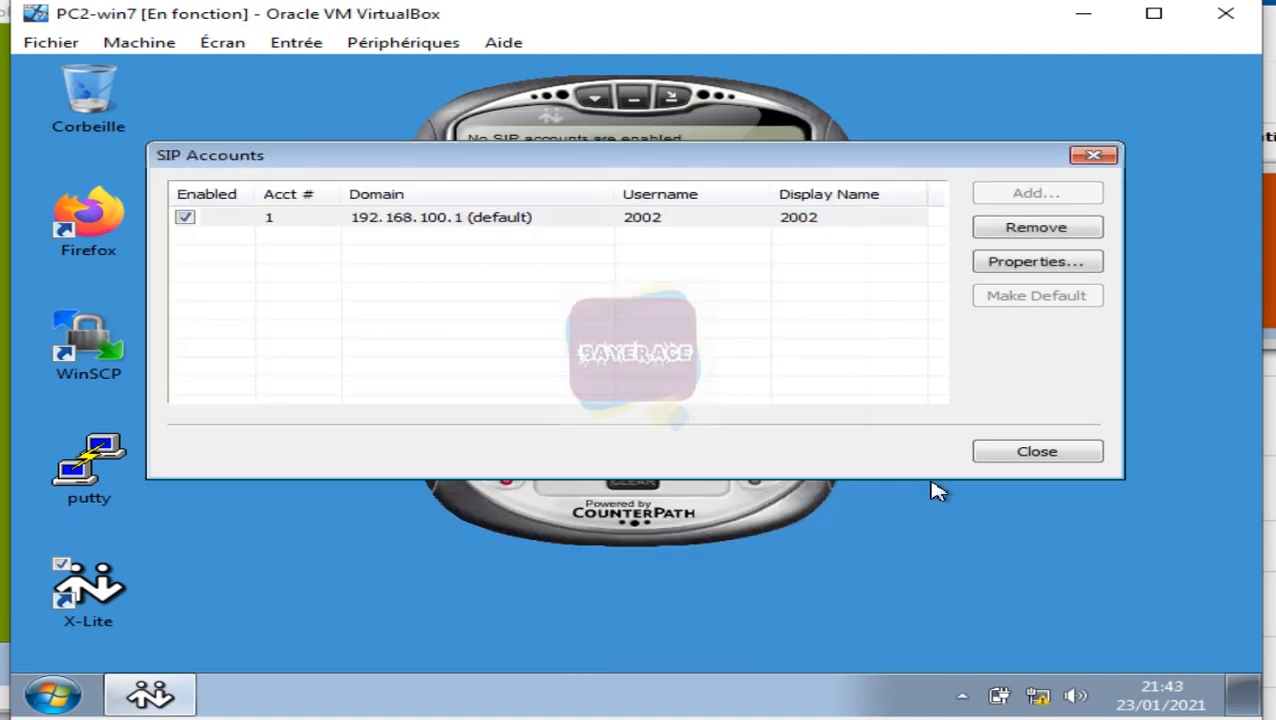
click(1018, 453)
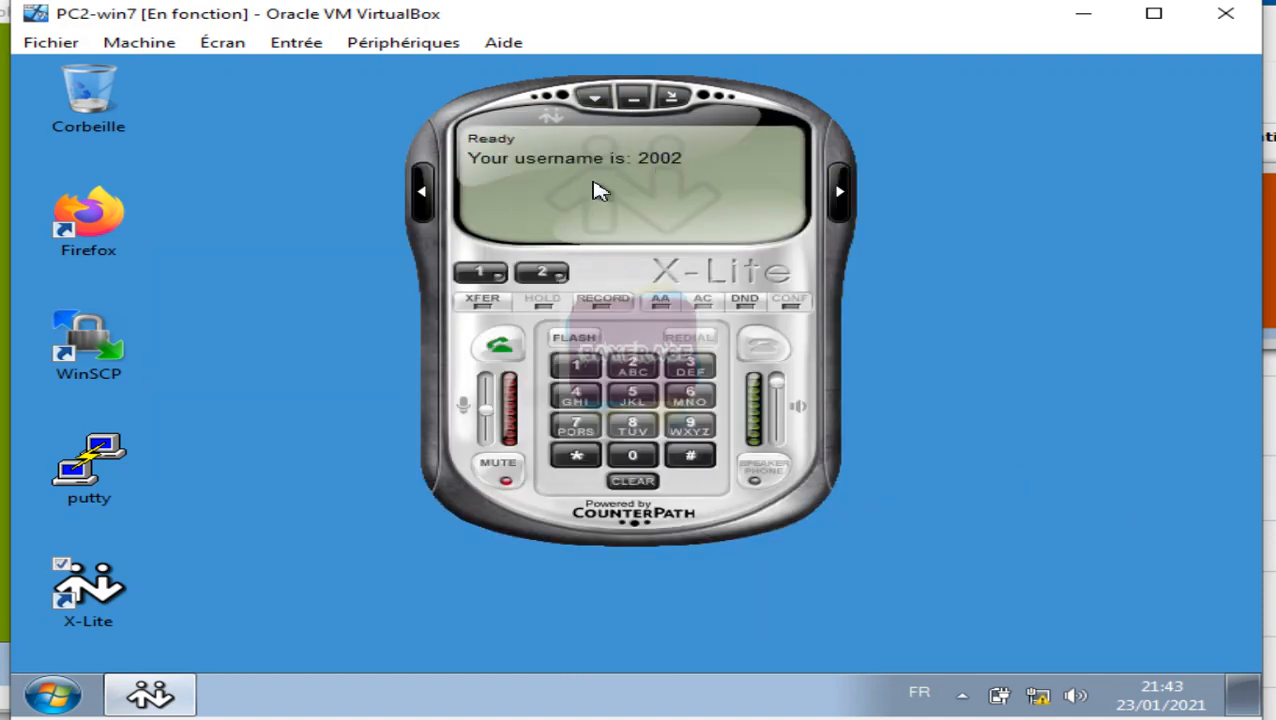
click(388, 45)
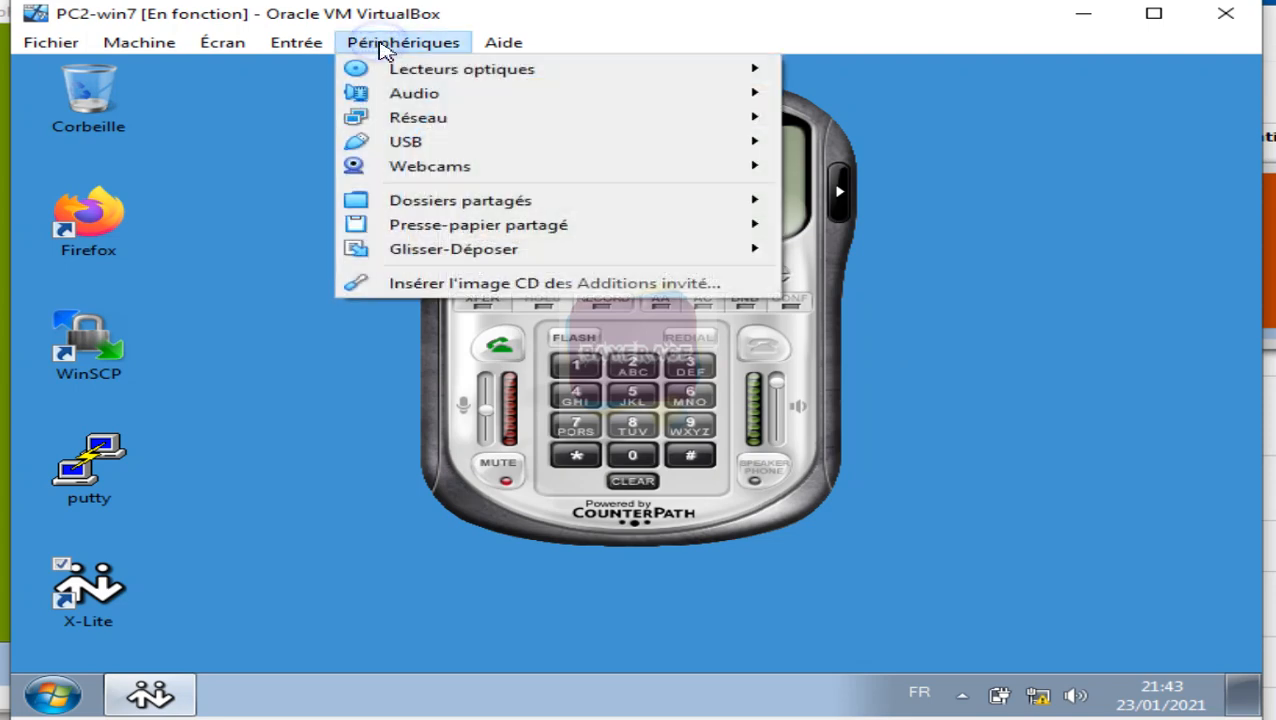
mouse_move(490, 72)
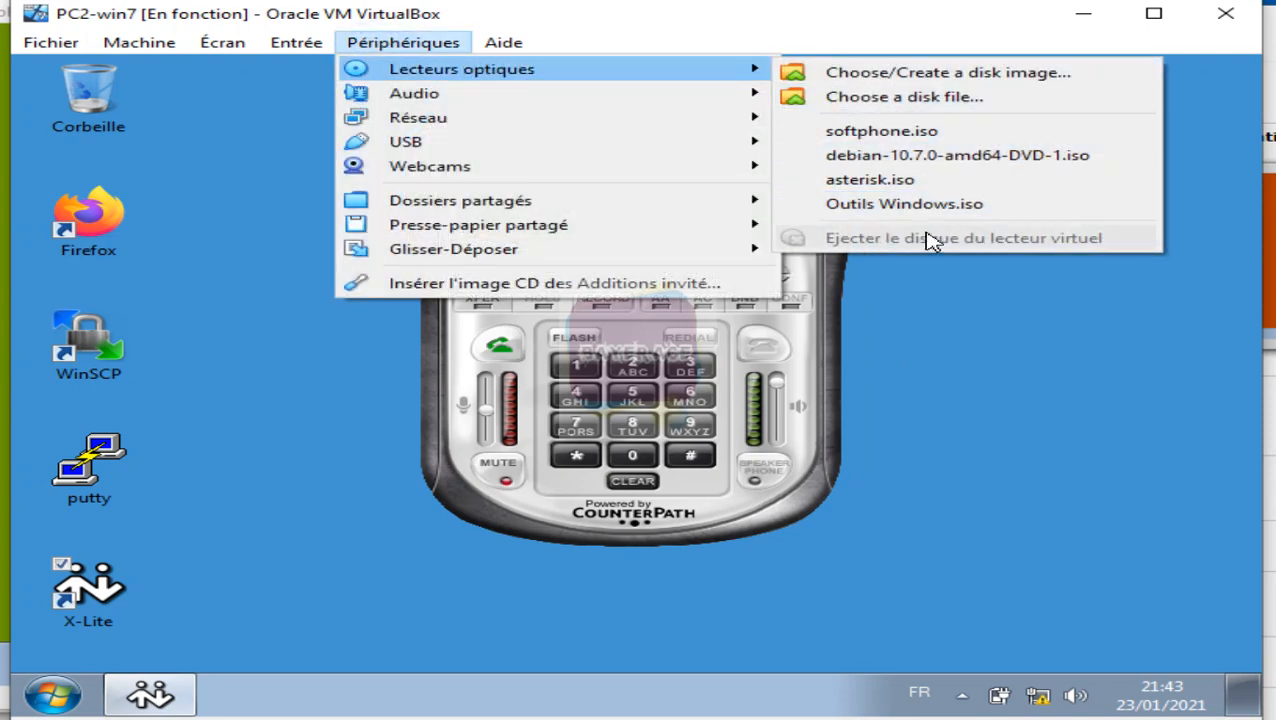
click(958, 342)
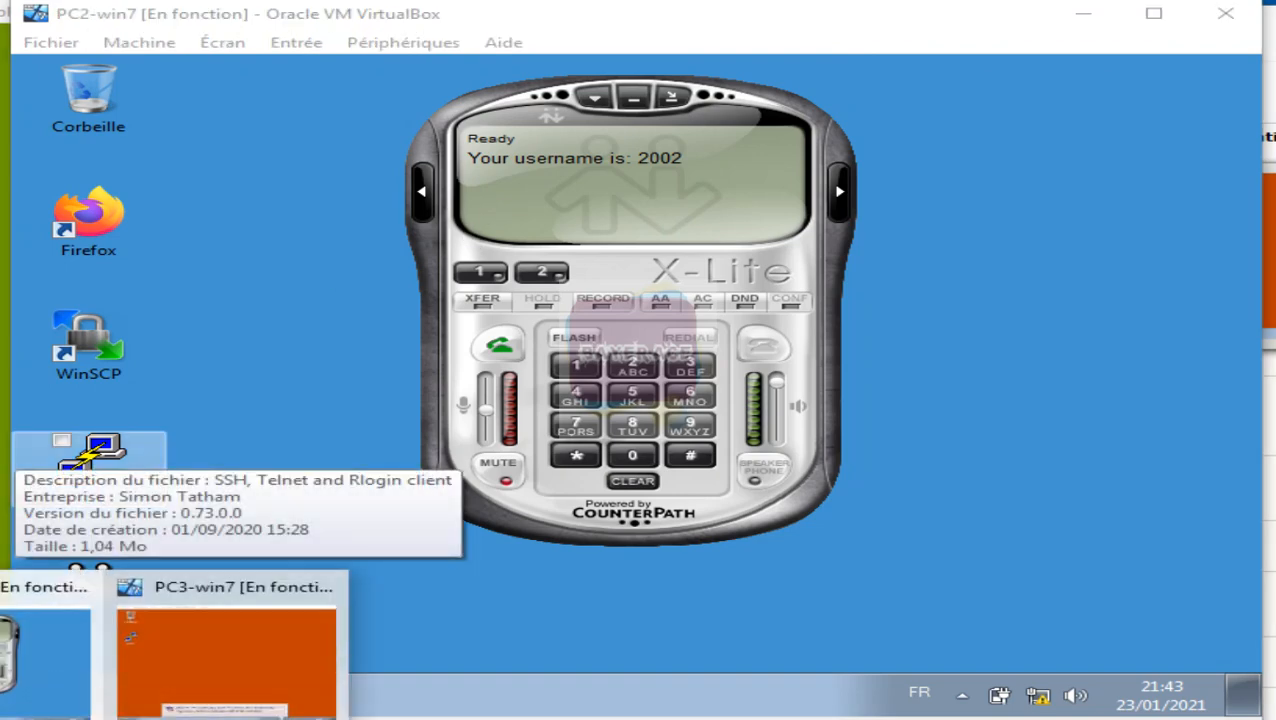
Step: Bring PC3-win7 forward and insert softphone.iso into its virtual optical drive
click(185, 668)
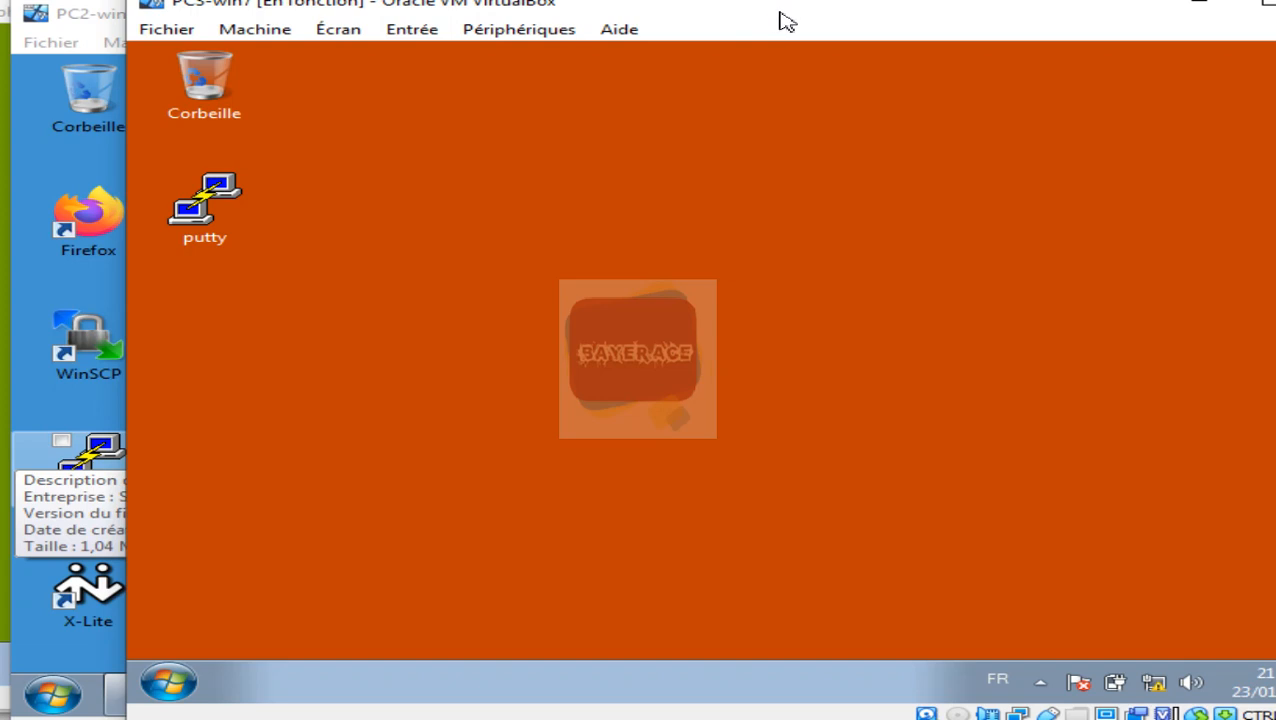
drag(787, 22, 684, 17)
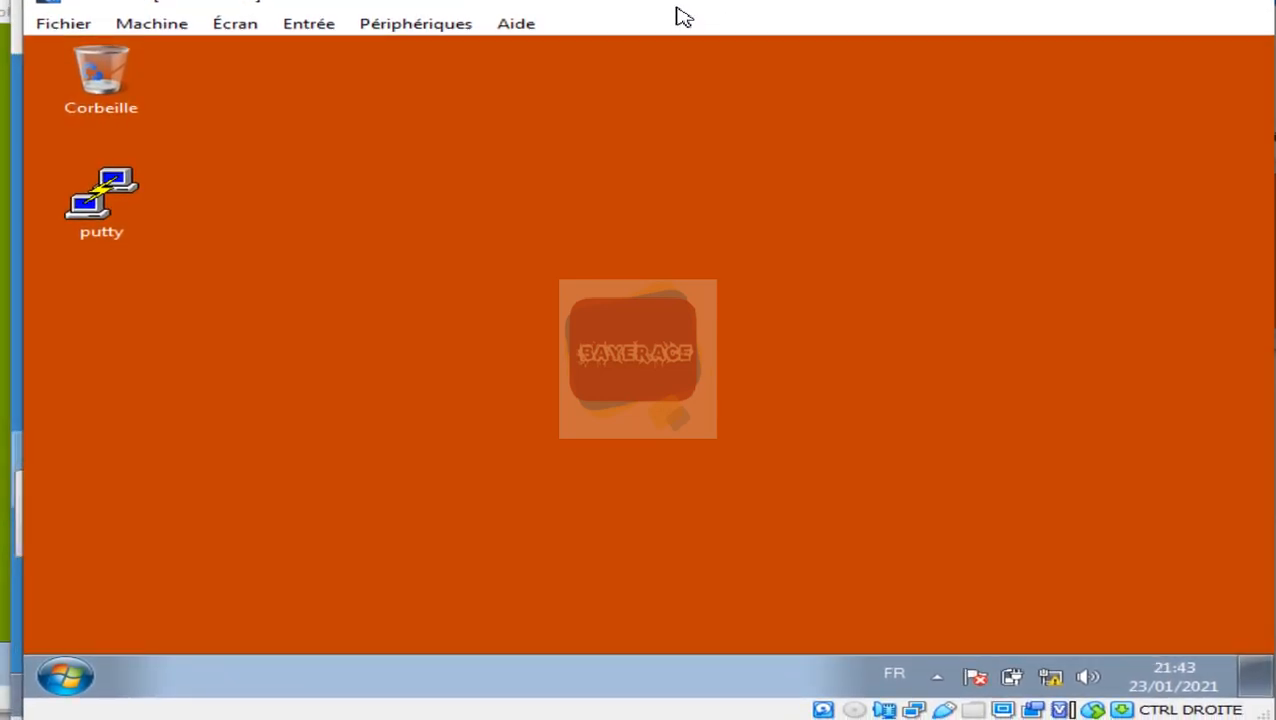
click(430, 24)
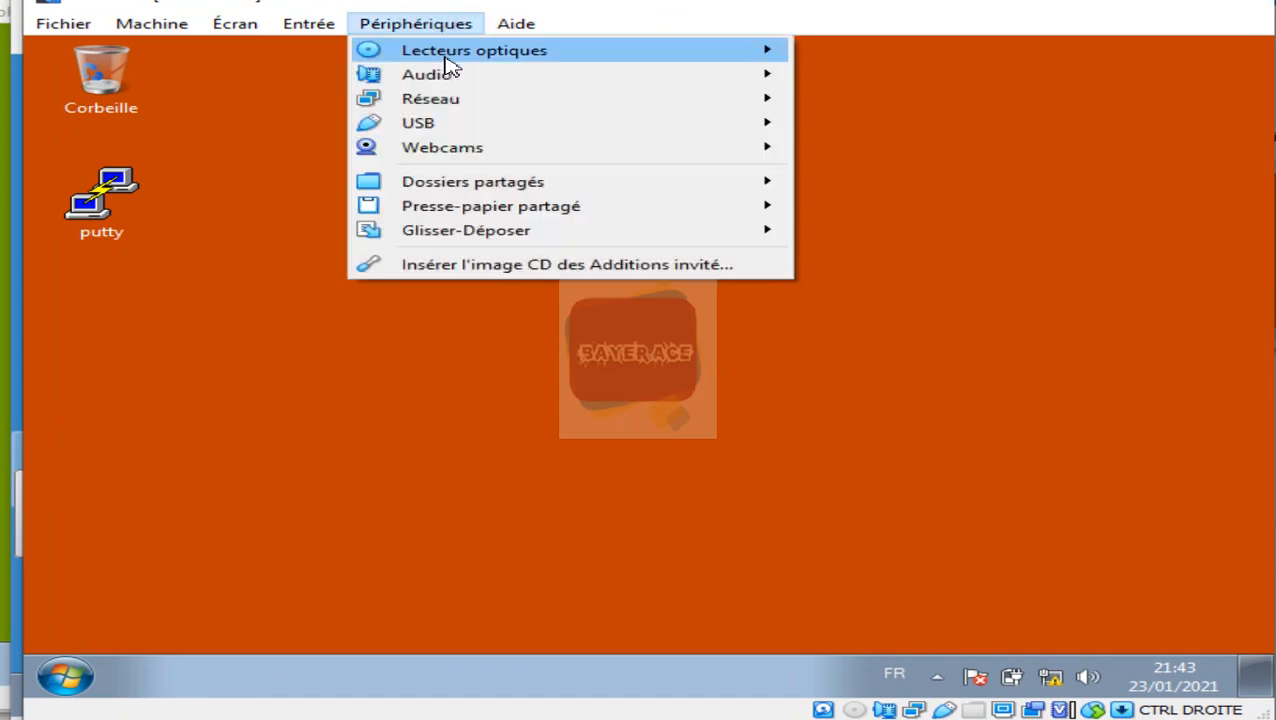
mouse_move(700, 51)
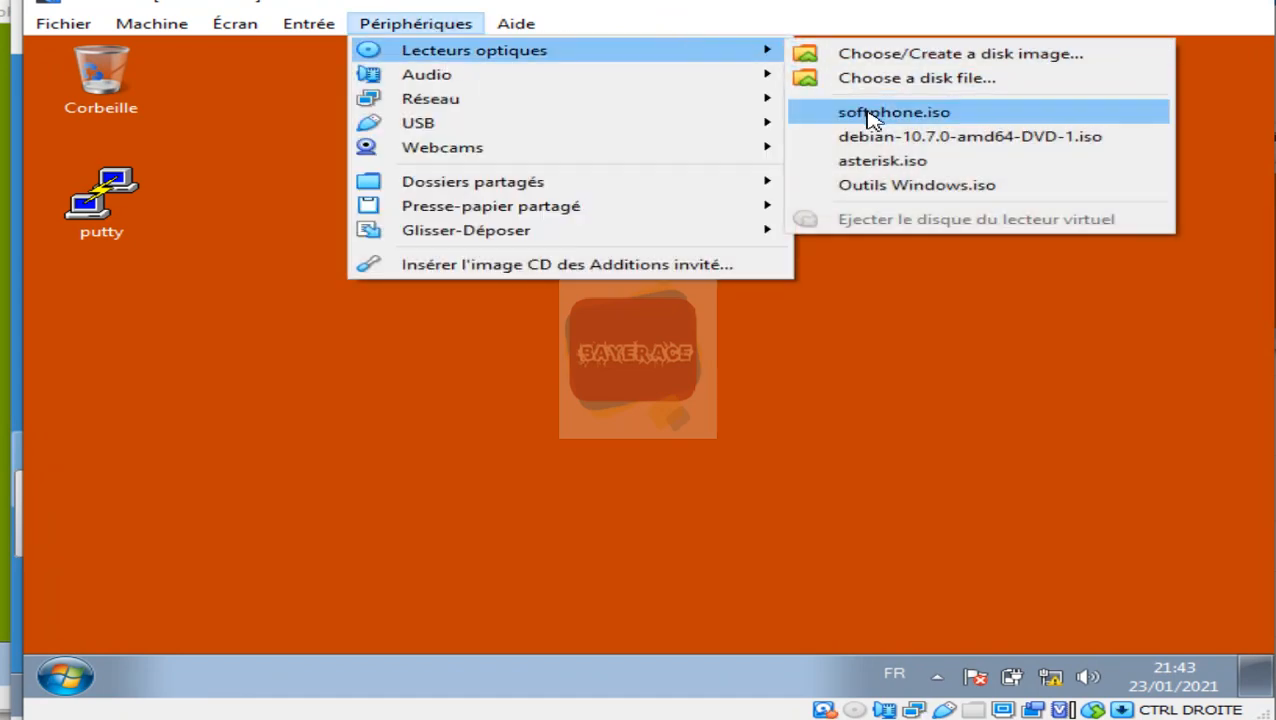
click(868, 113)
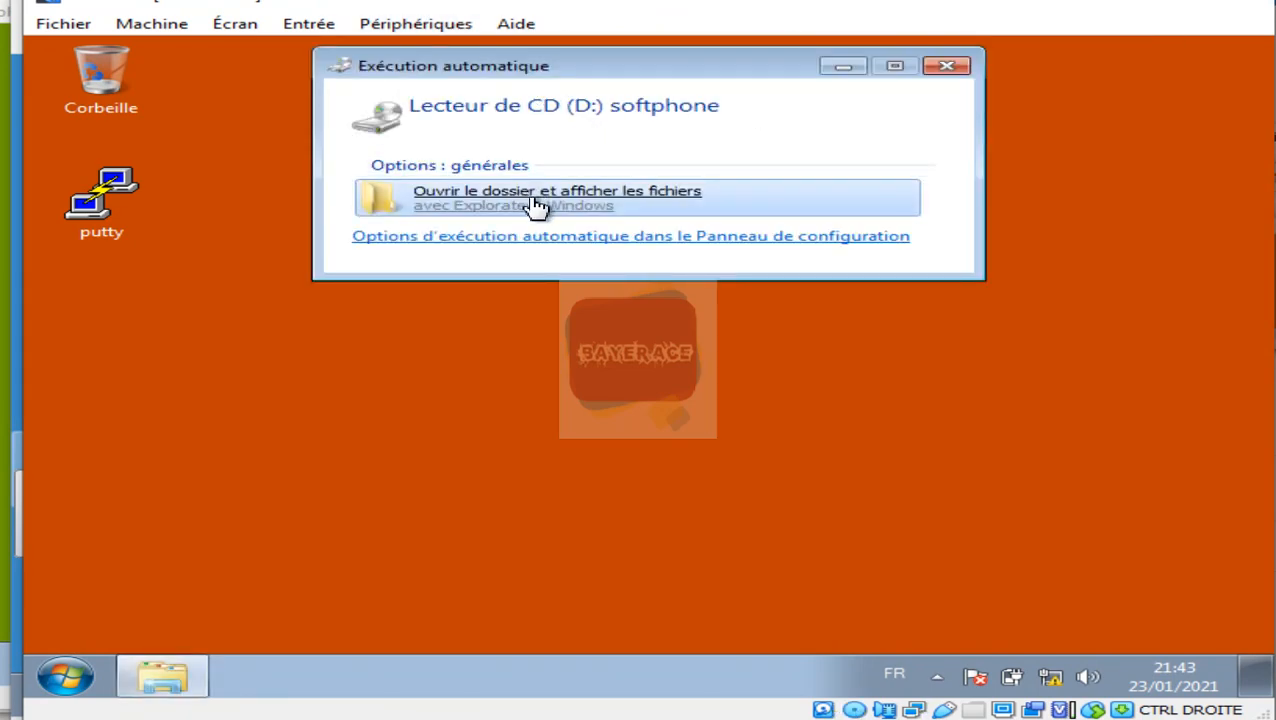
Step: Run Zoiper5_Installer_v5.4.9 from the disc, approve it in UAC, and minimize the folder
click(537, 205)
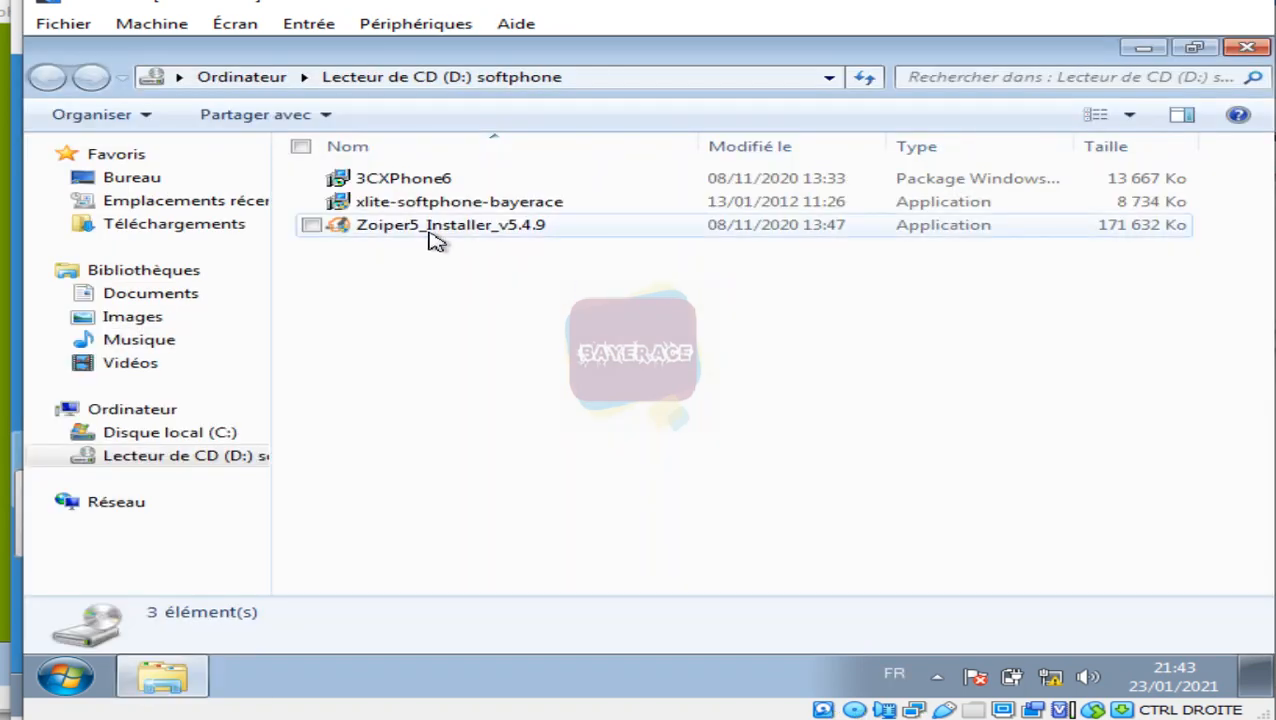
click(434, 238)
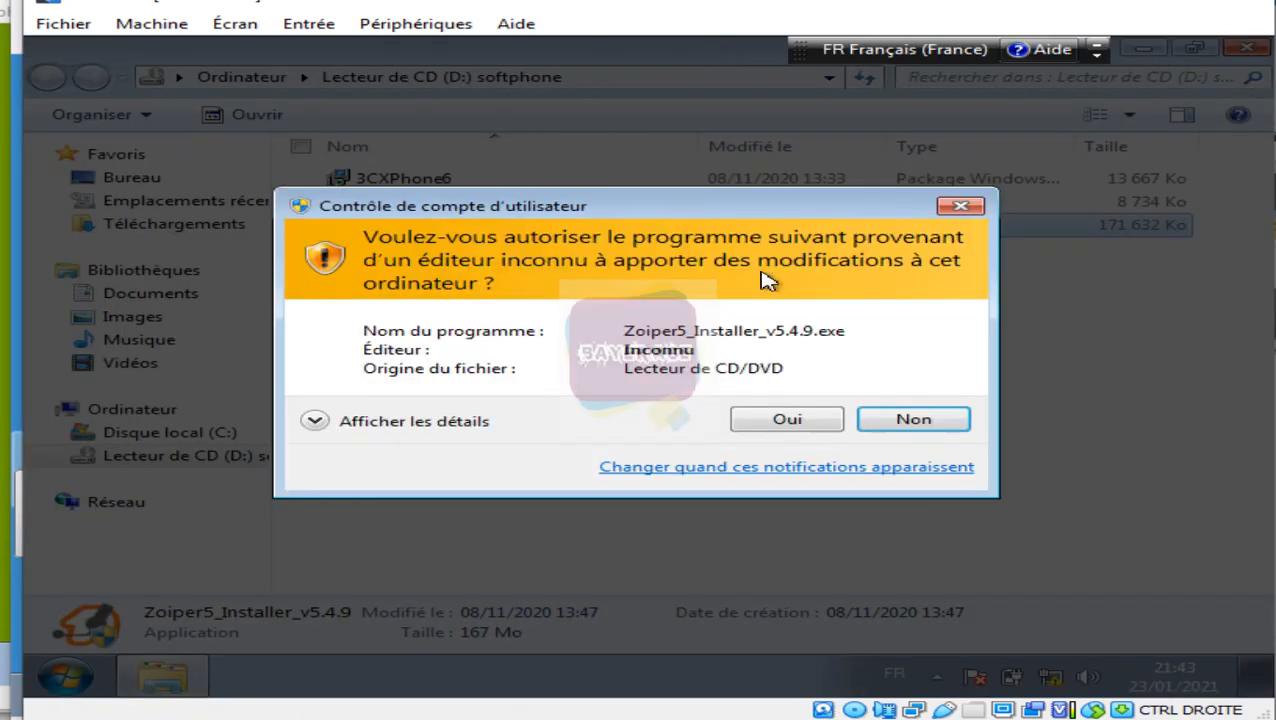
click(784, 420)
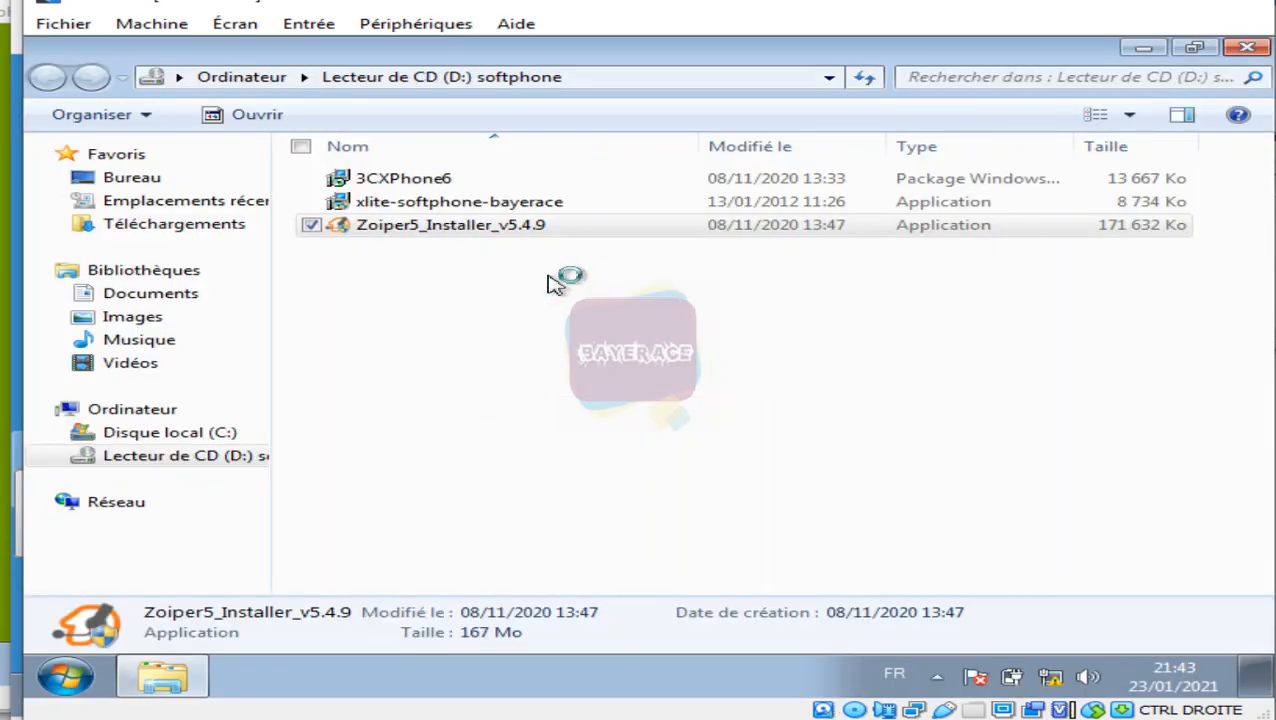
click(1146, 48)
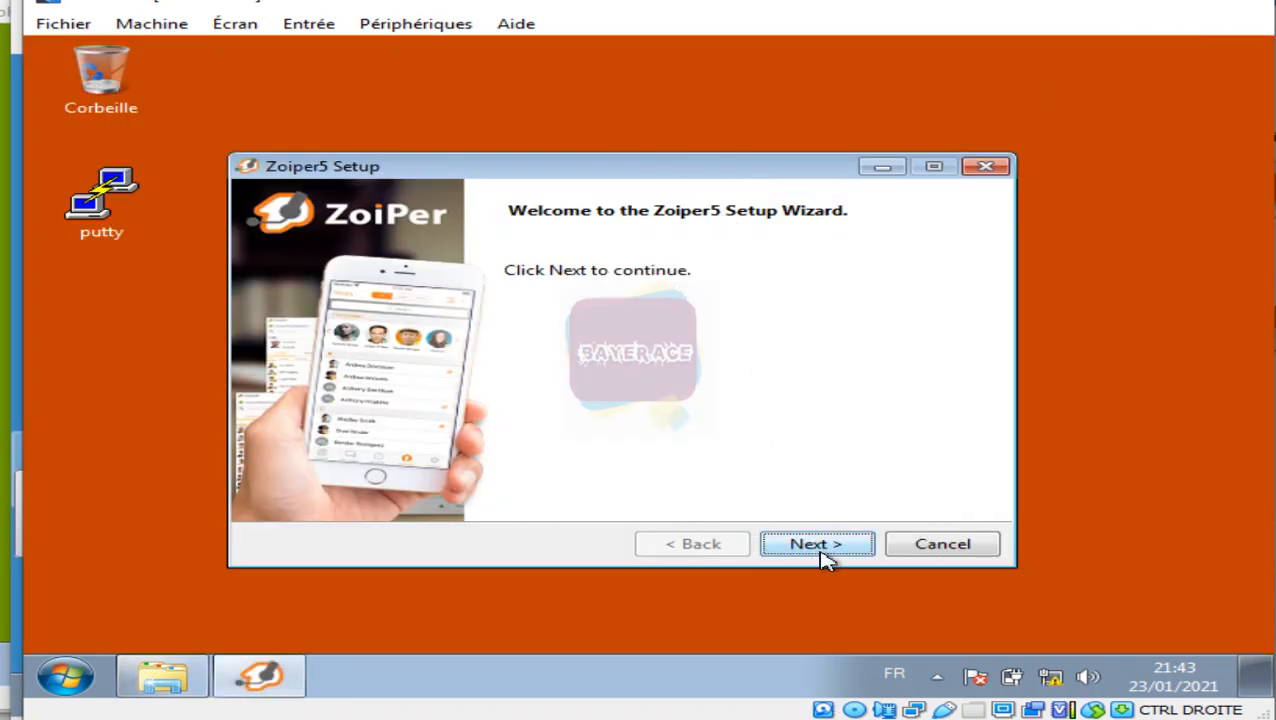
Step: Accept the Zoiper5 licence, keep default components, folder and Start Menu, choose 32 Bit for All Users
click(845, 553)
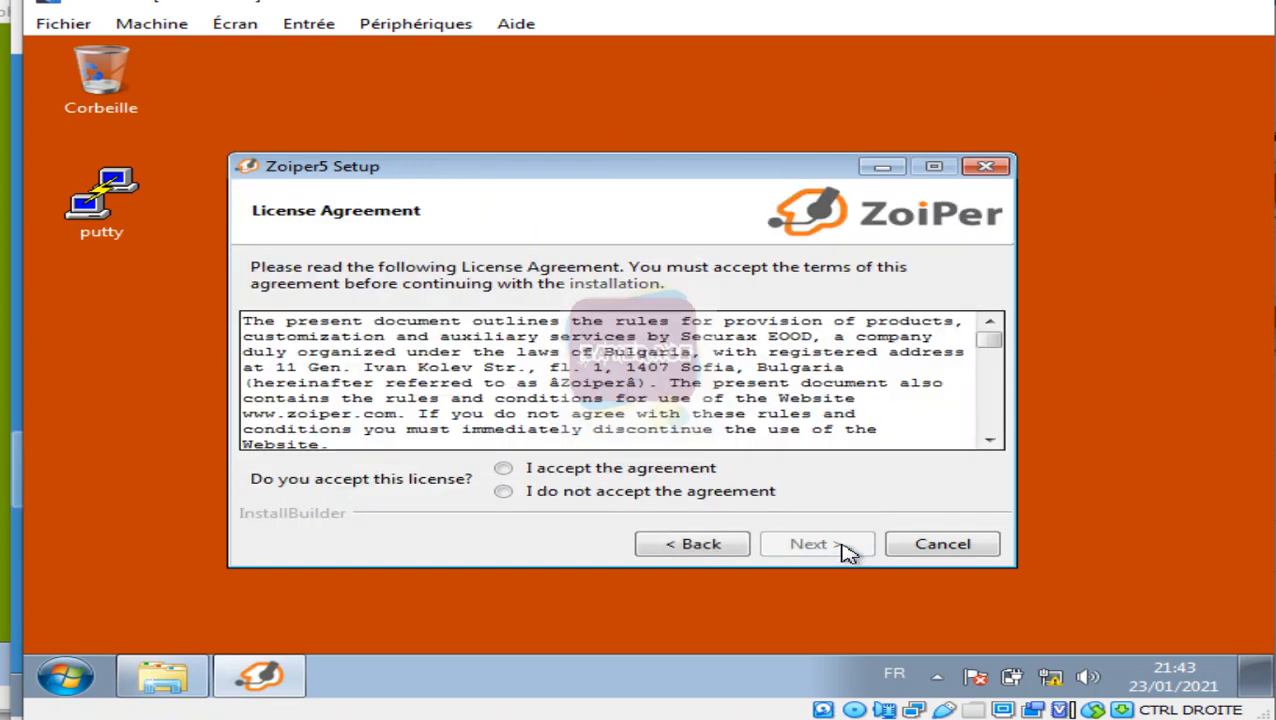
click(676, 472)
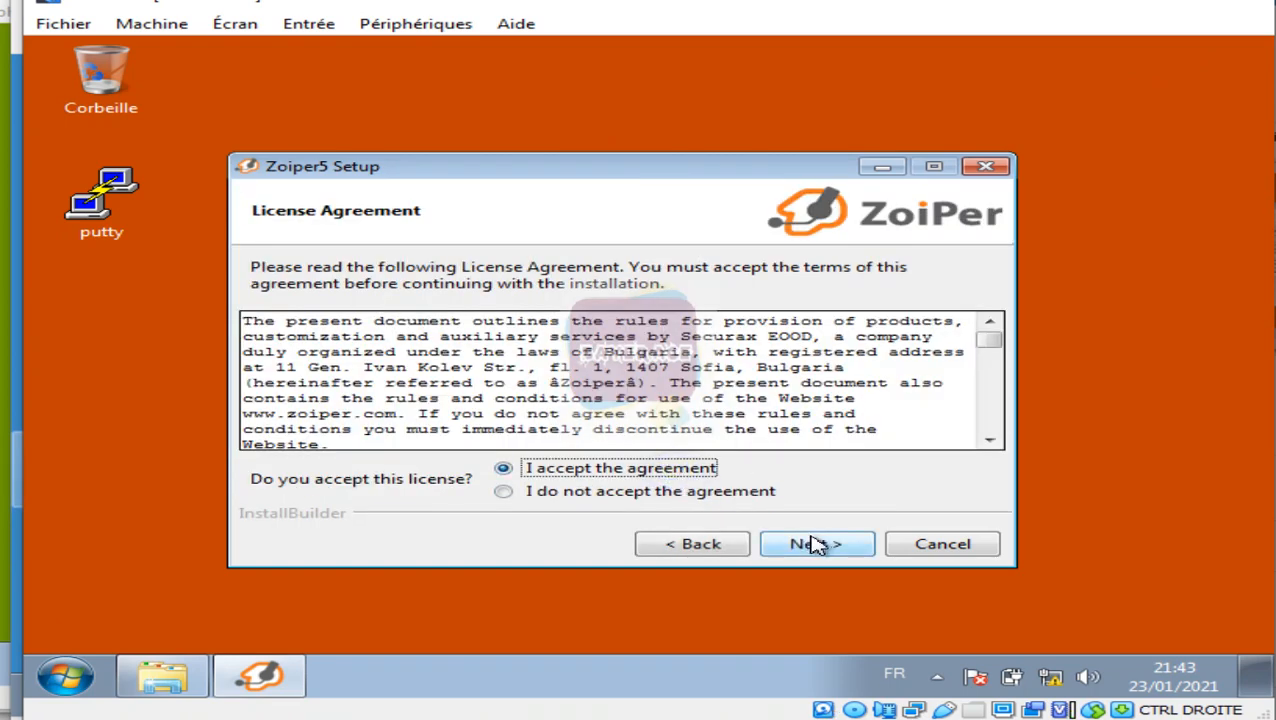
click(834, 552)
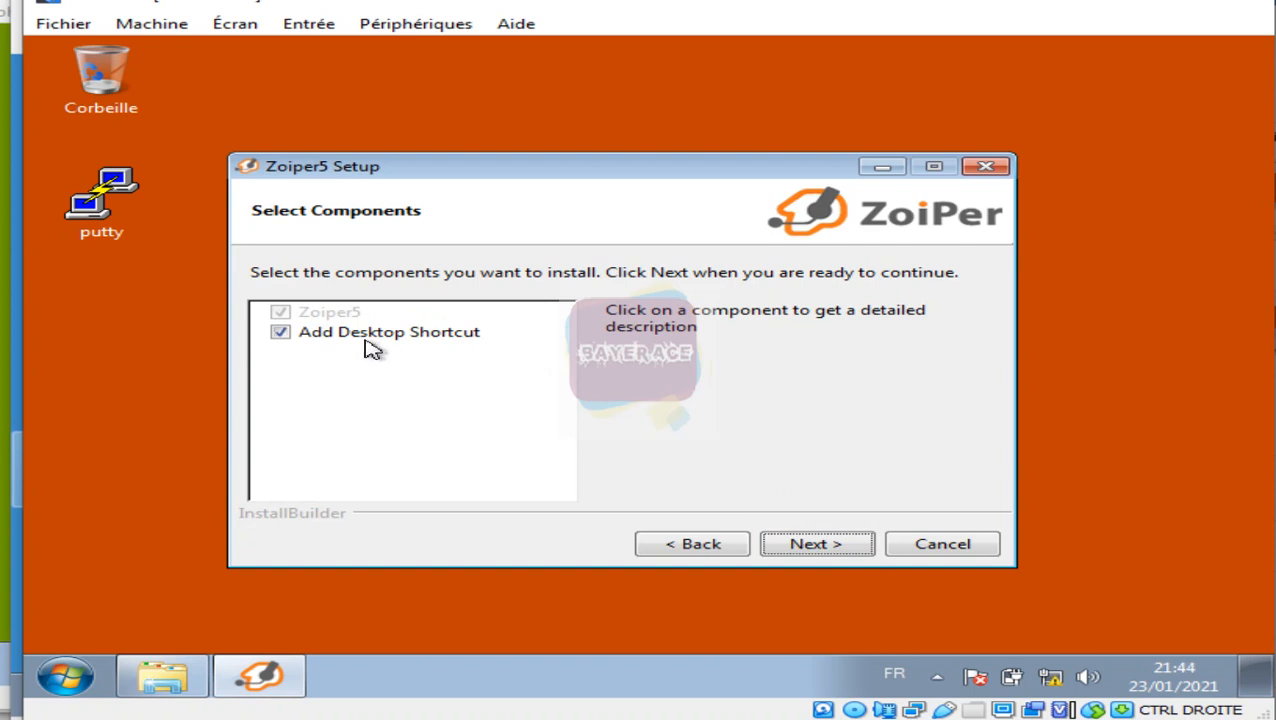
click(838, 546)
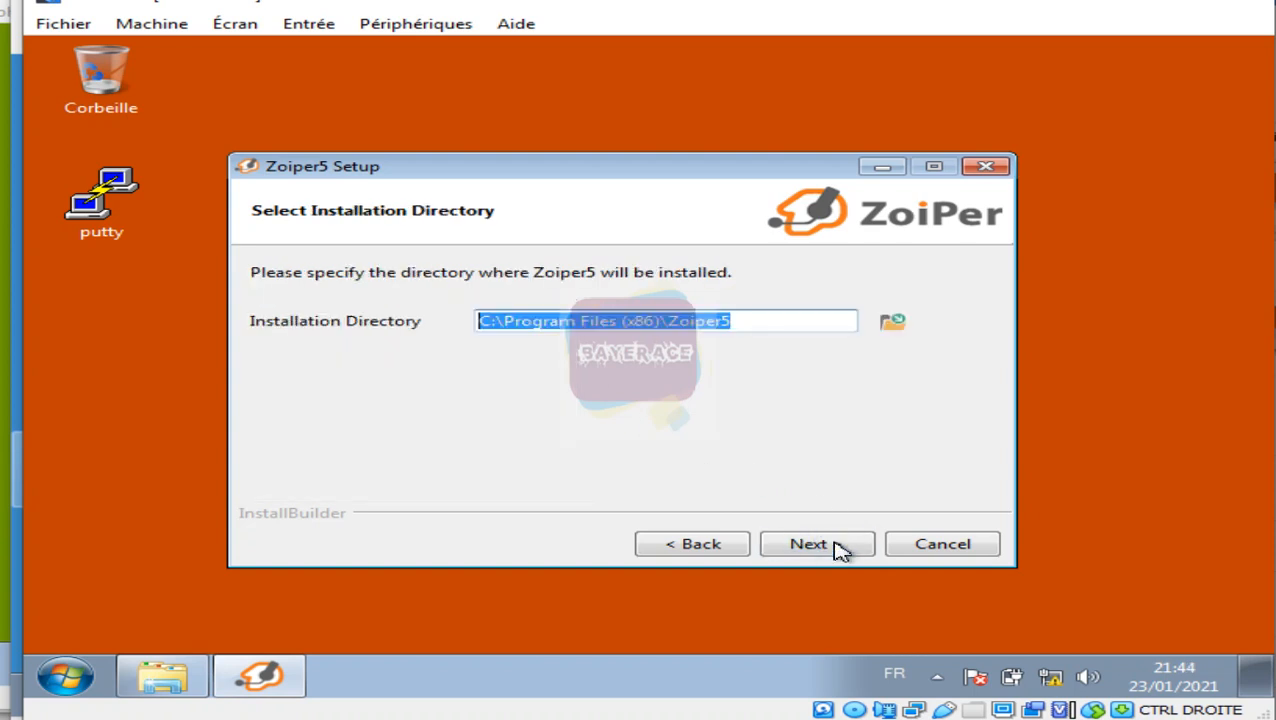
click(838, 546)
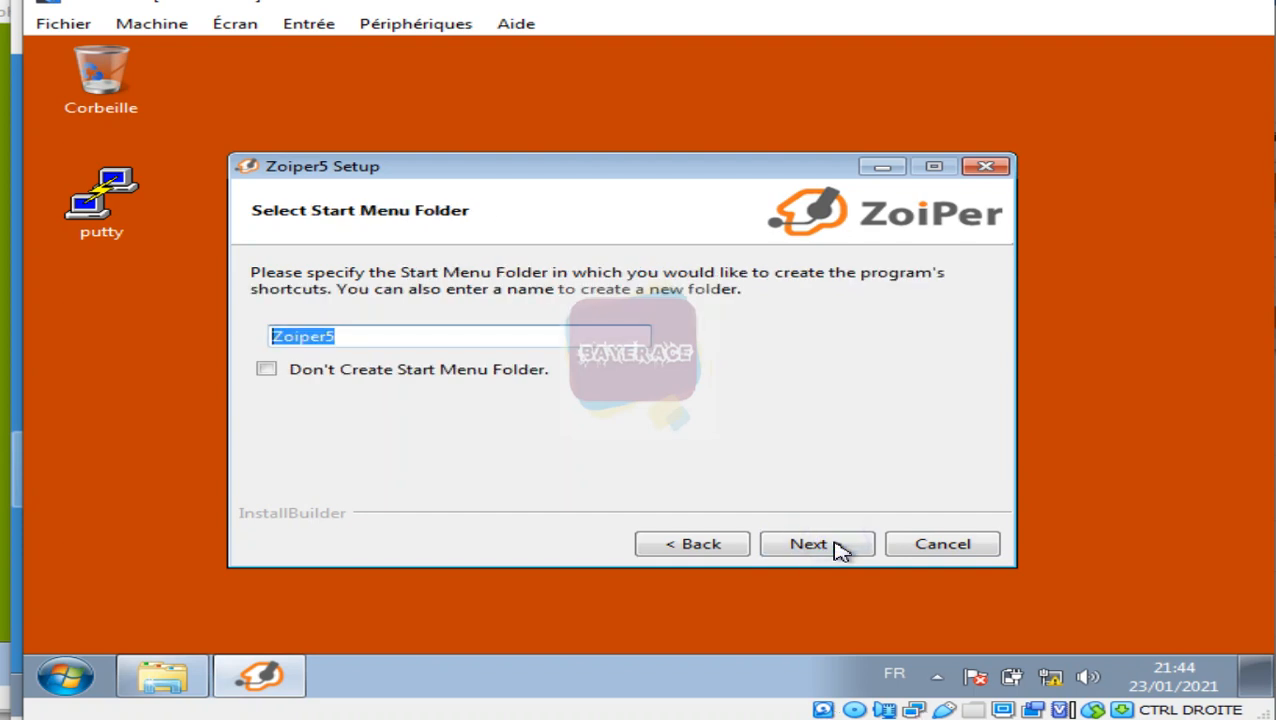
click(838, 546)
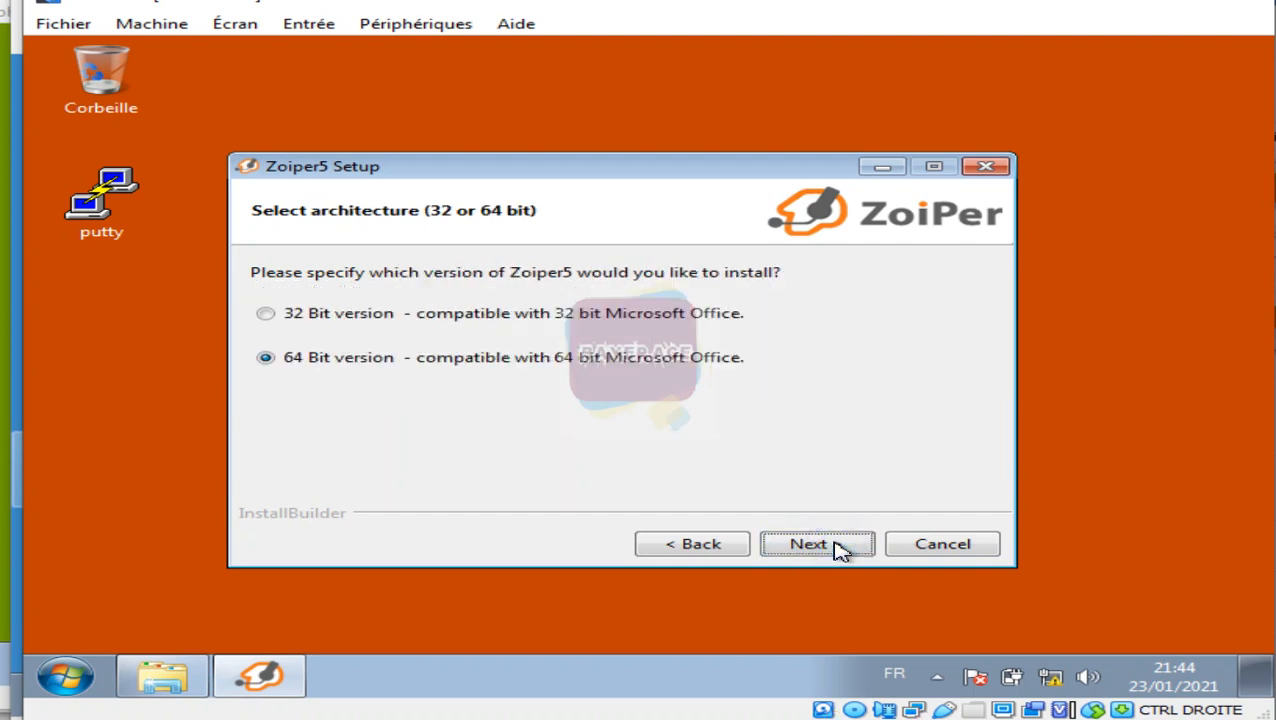
click(540, 317)
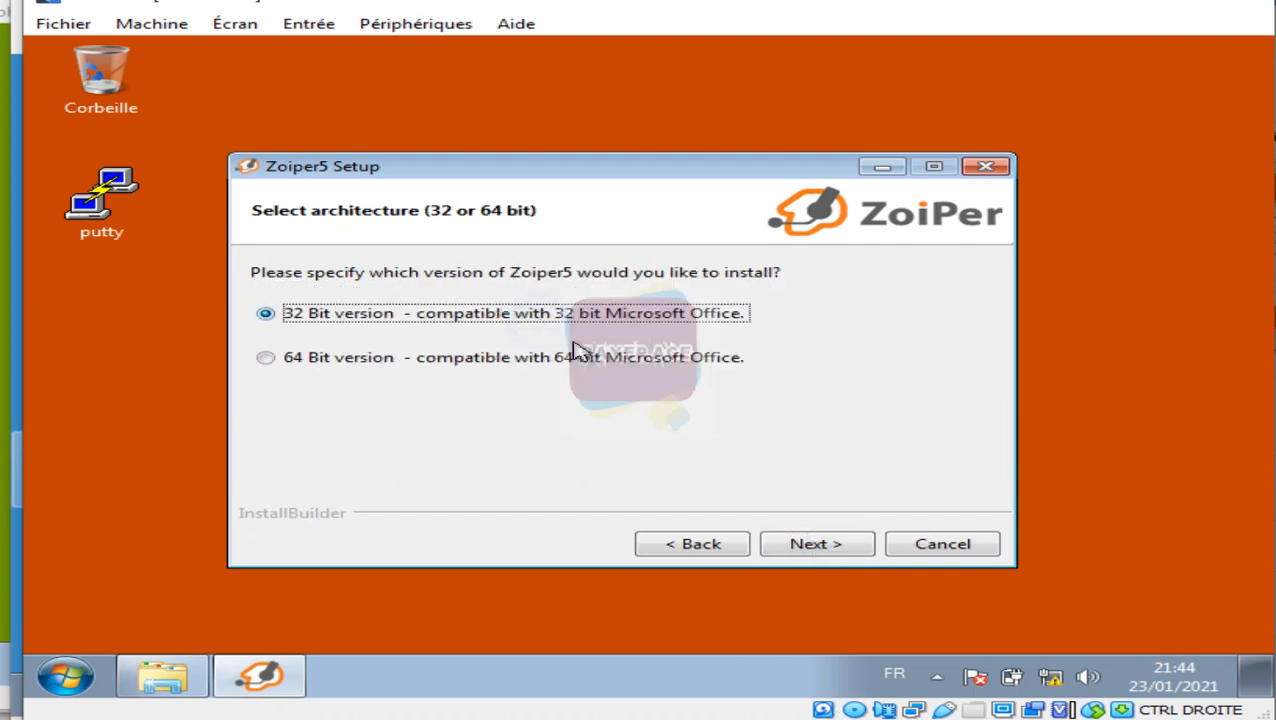
click(838, 548)
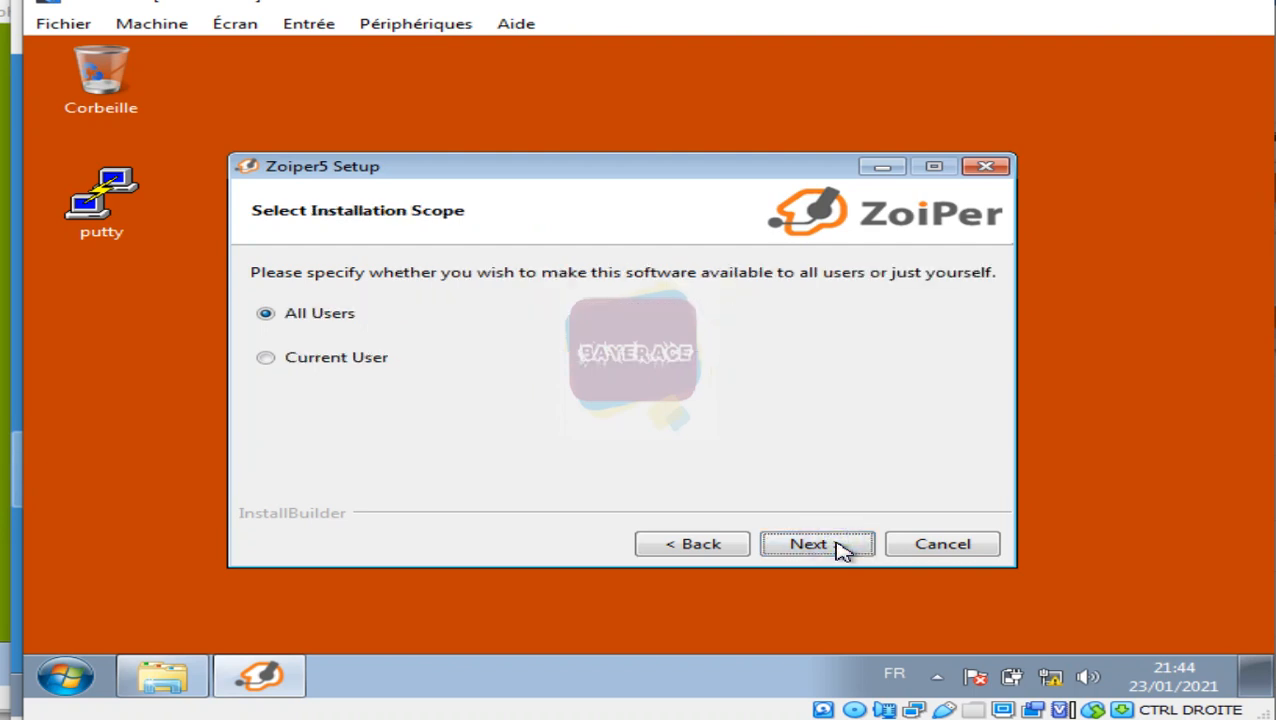
click(842, 548)
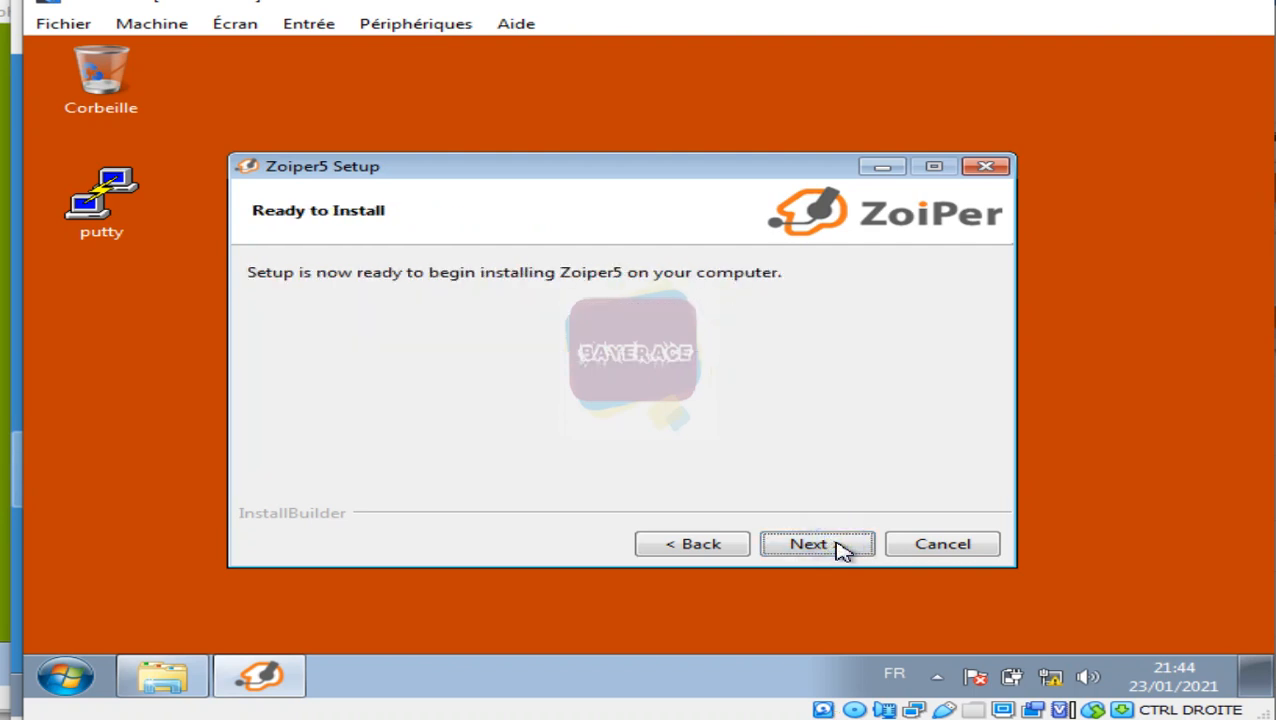
click(842, 548)
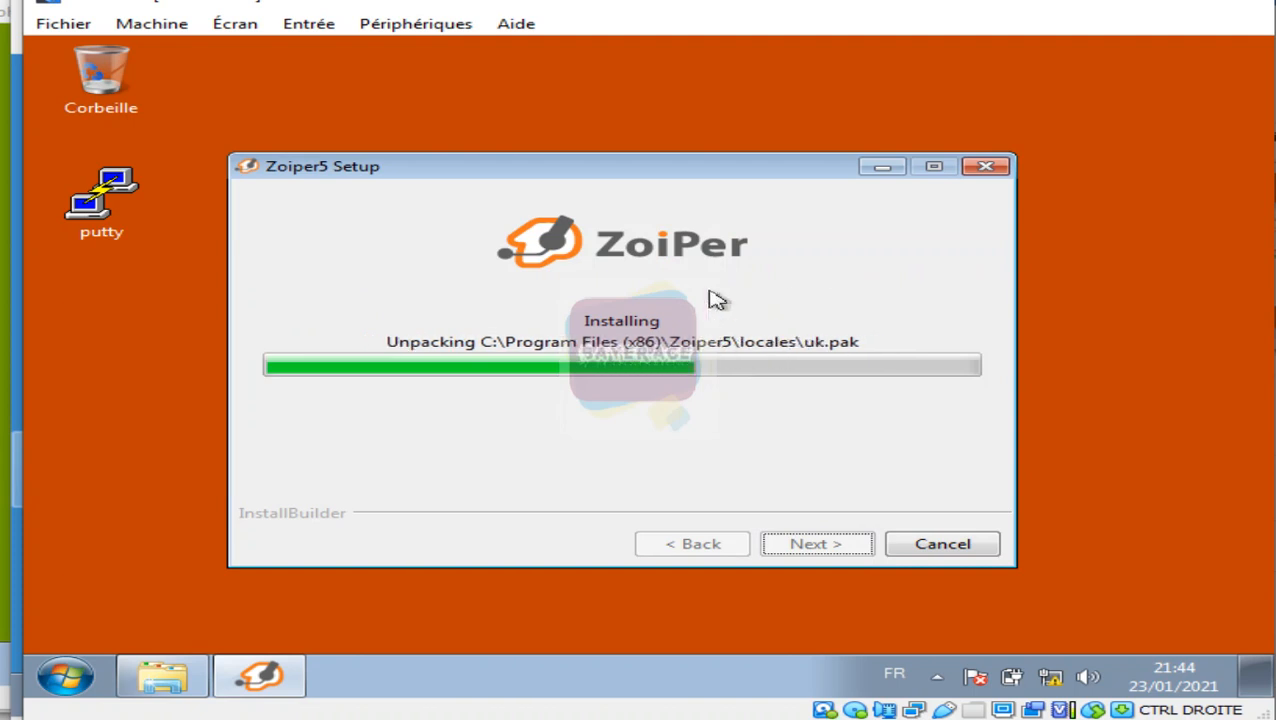
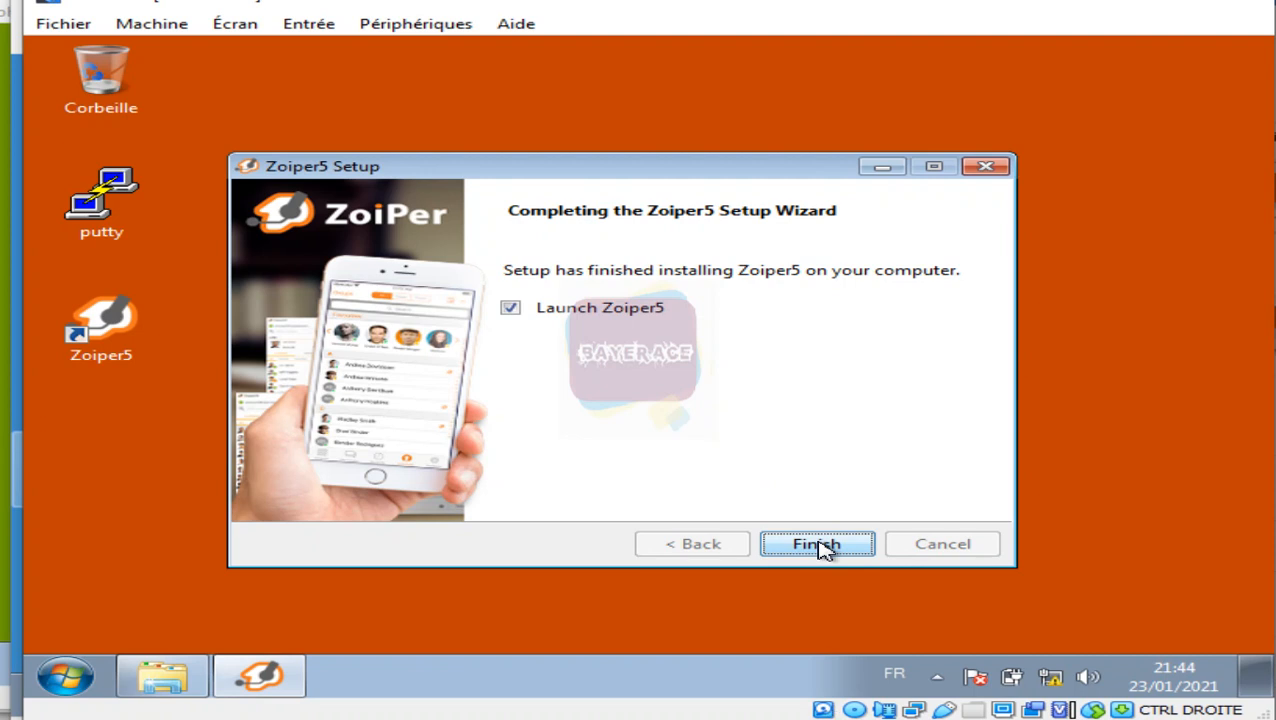
Step: Finish the Zoiper5 setup with Launch checked and close the D: softphone Explorer window
click(817, 544)
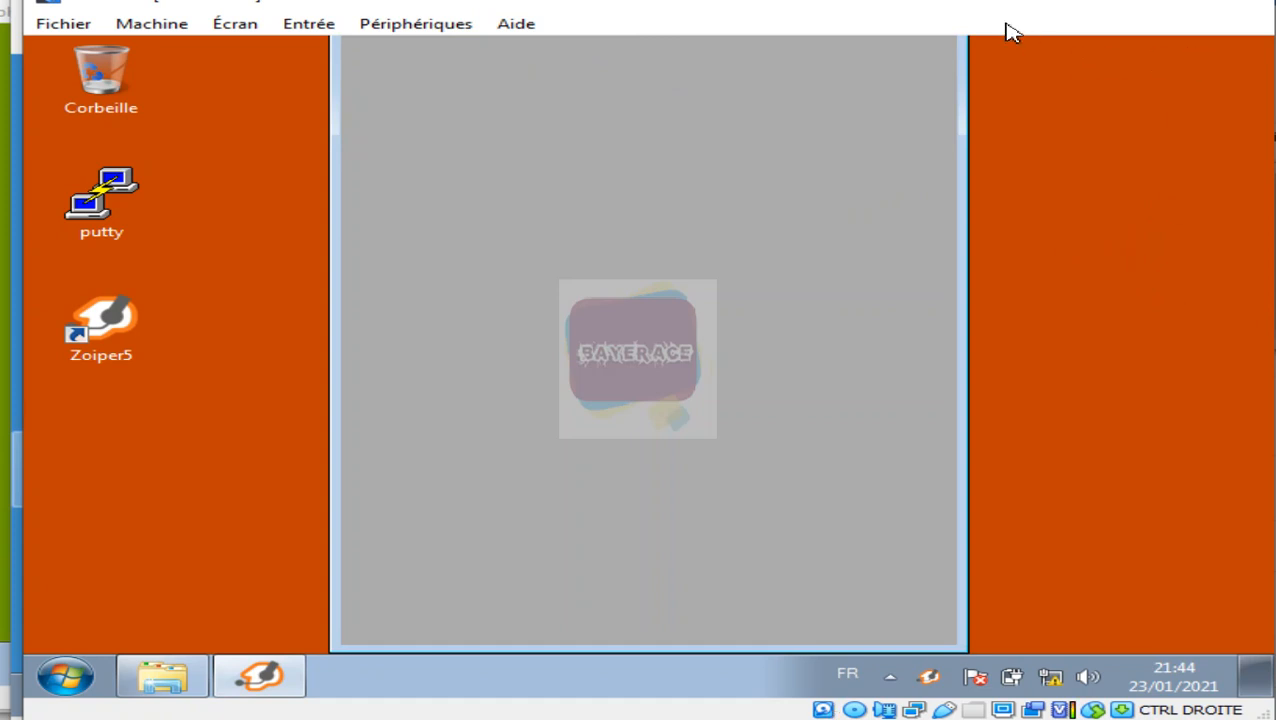
click(447, 30)
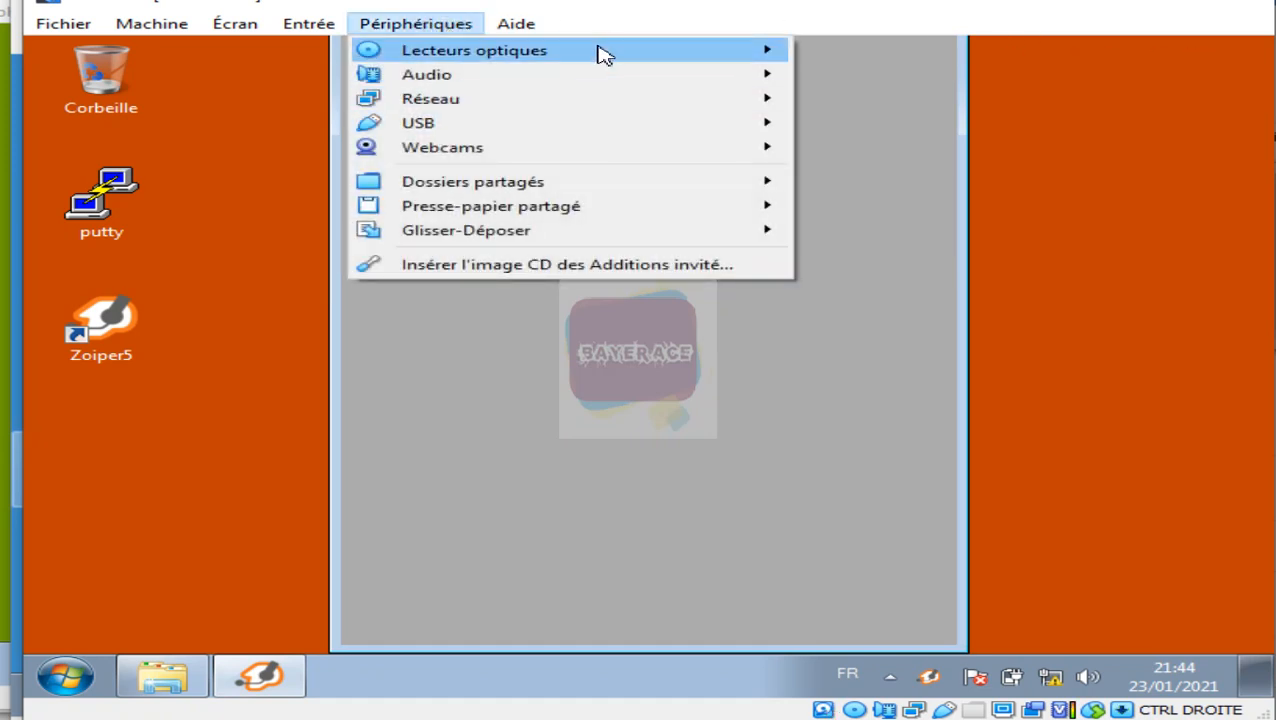
mouse_move(694, 56)
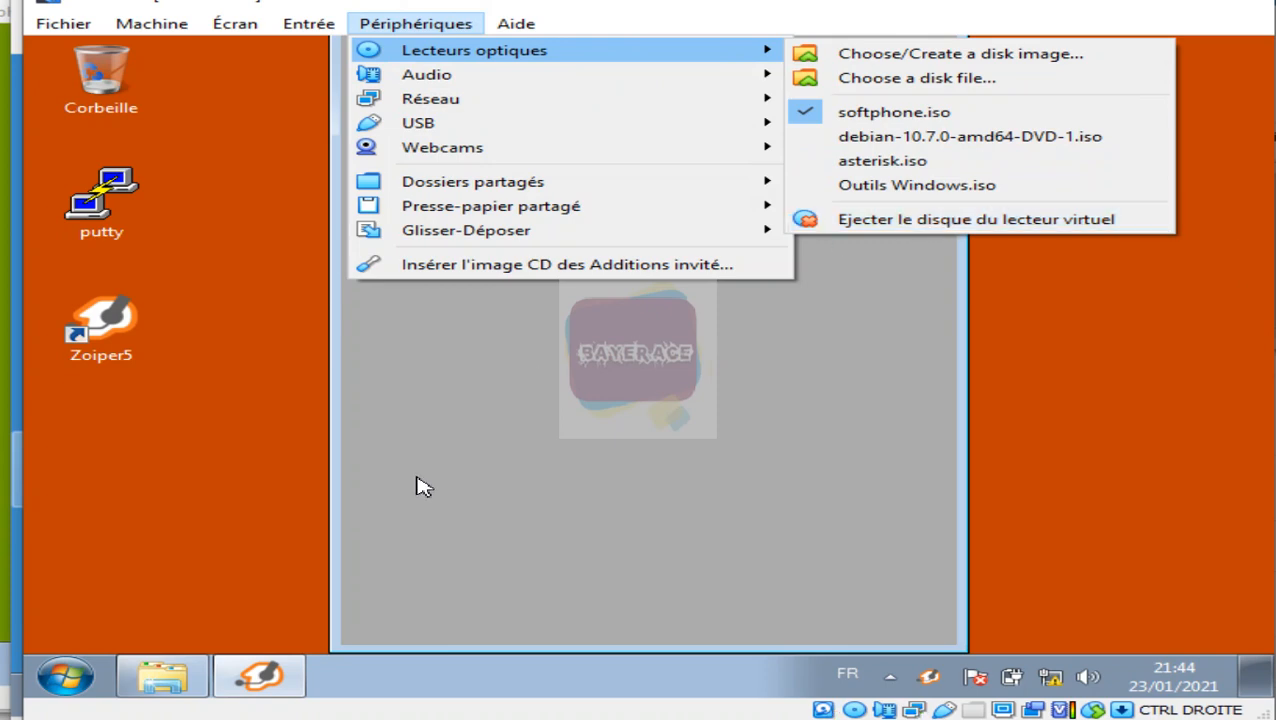
click(168, 676)
click(166, 680)
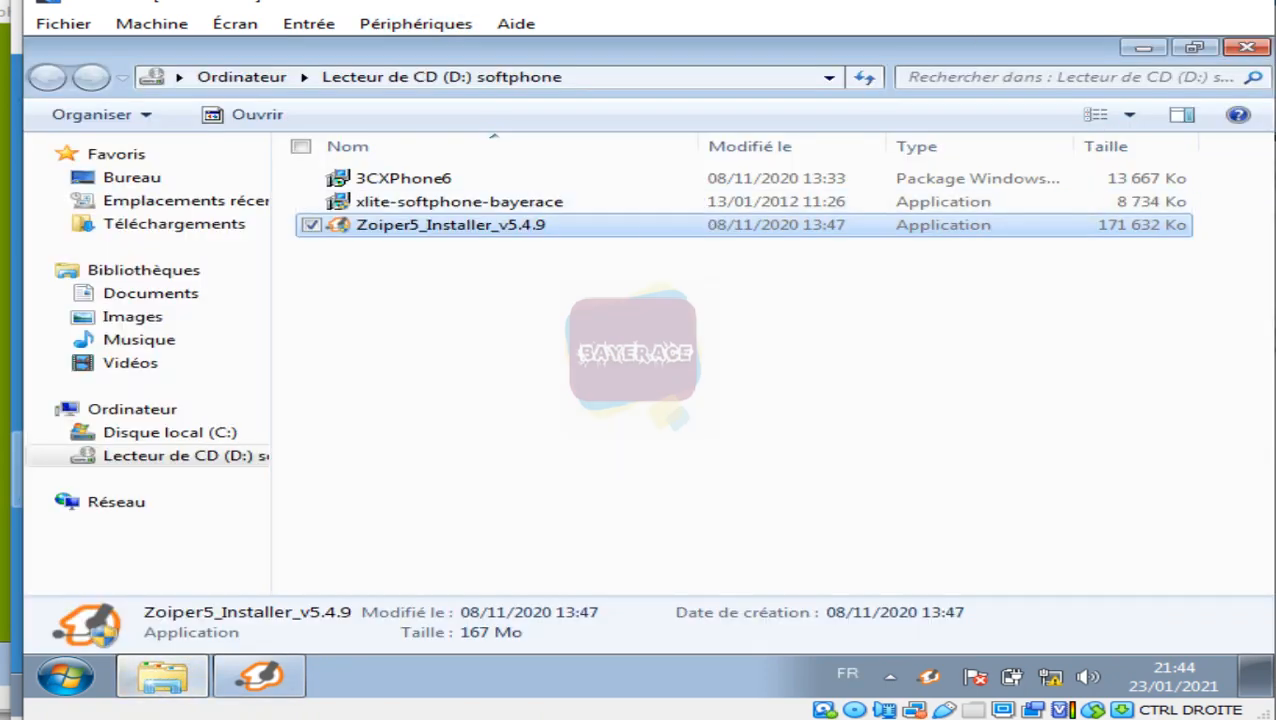
click(1248, 48)
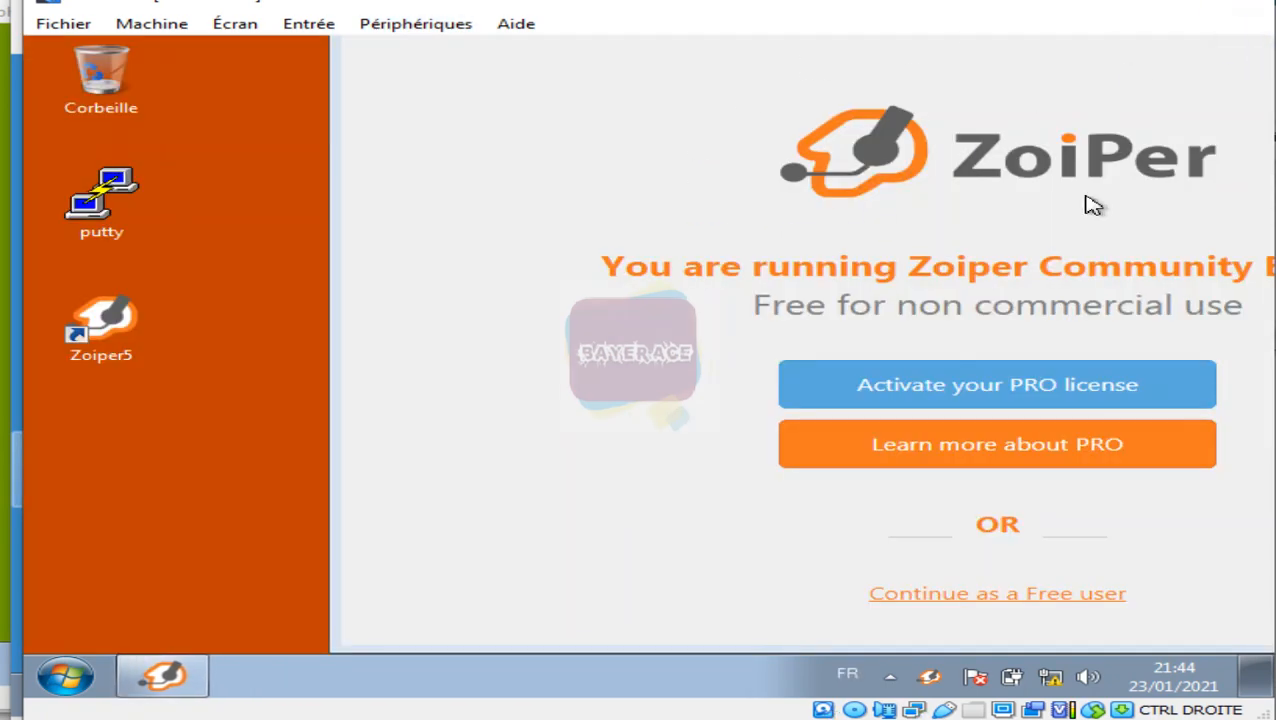
Step: Eject the softphone disk from PC3's virtual optical drive
click(412, 25)
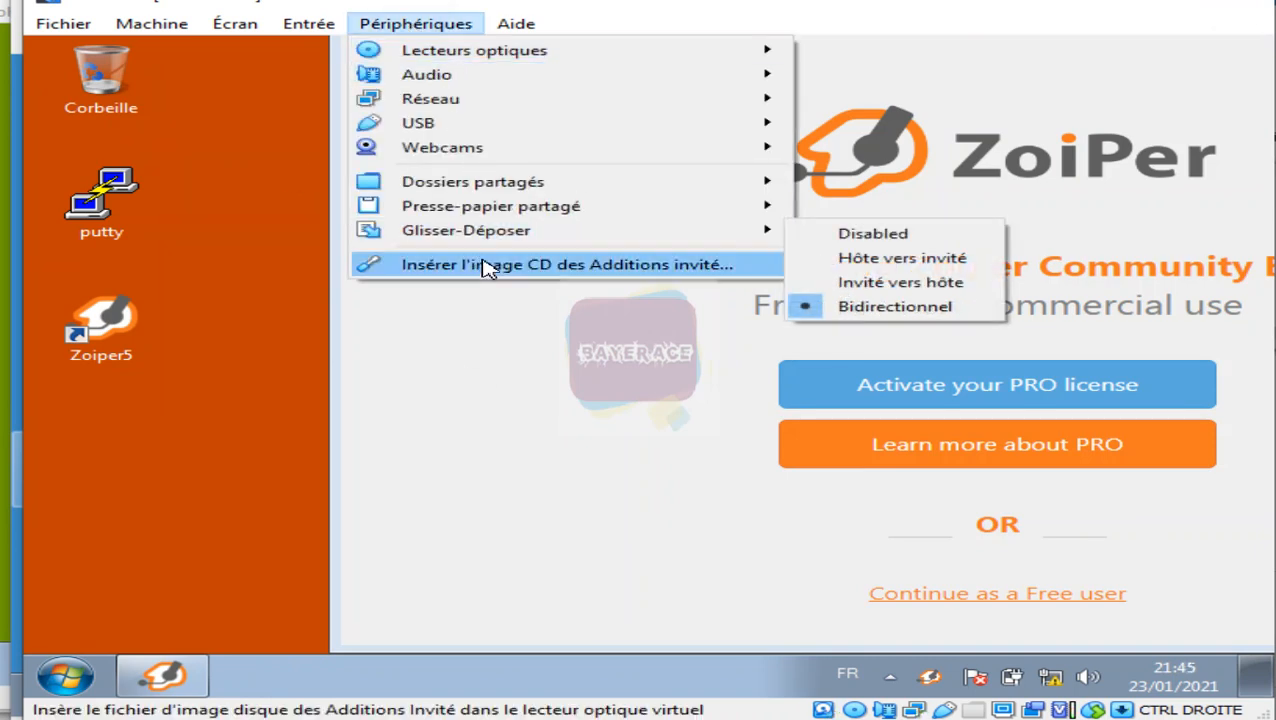
mouse_move(684, 51)
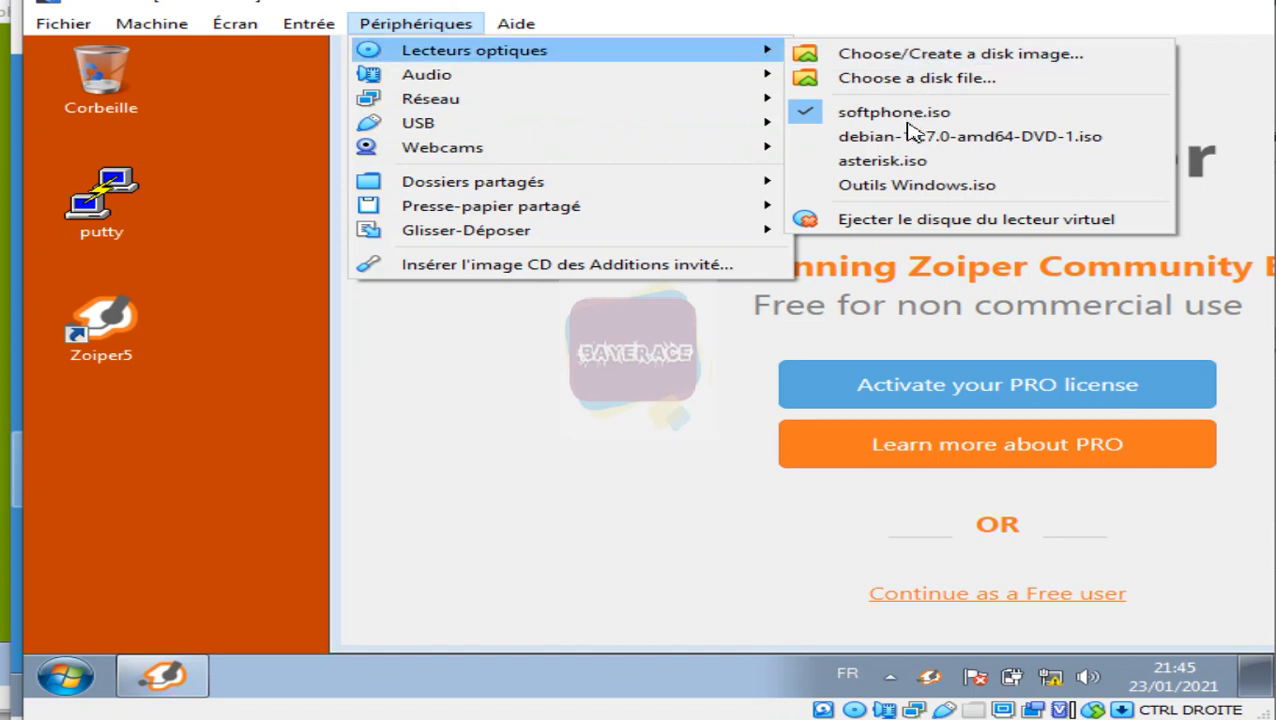
click(903, 222)
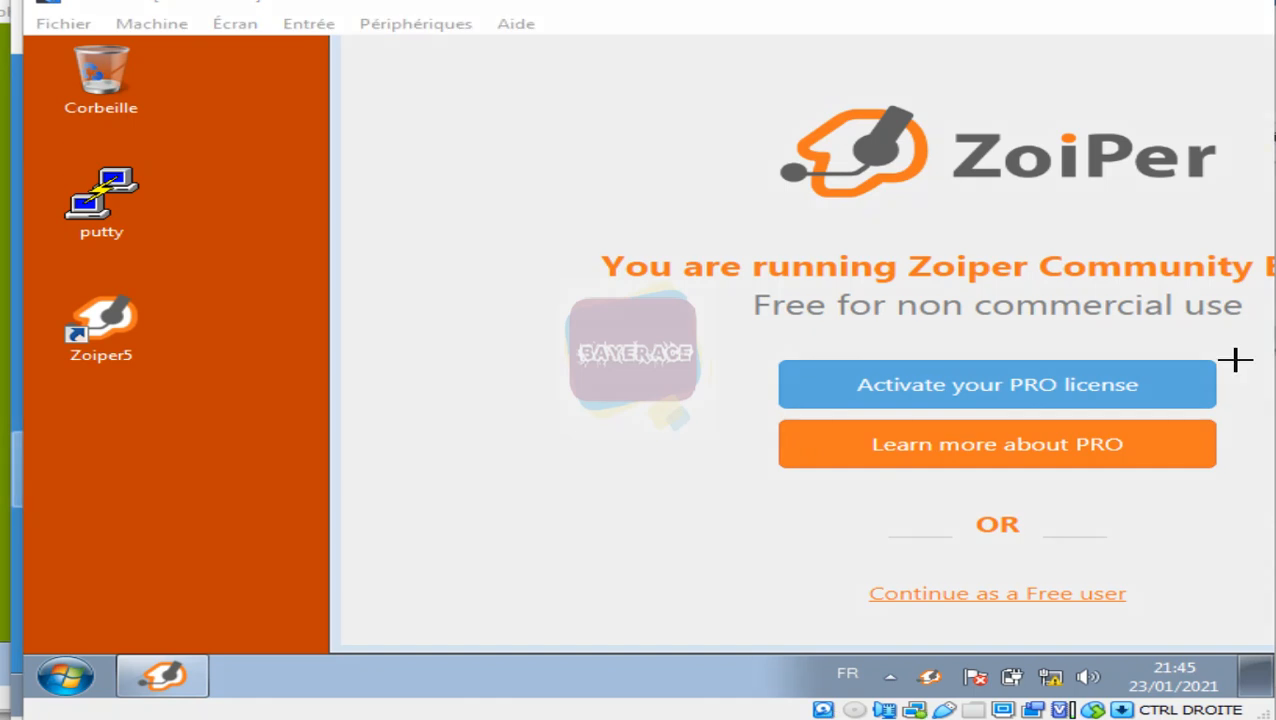
Step: Continue in Zoiper5 as a Free user to reach the login page
drag(849, 580, 1200, 618)
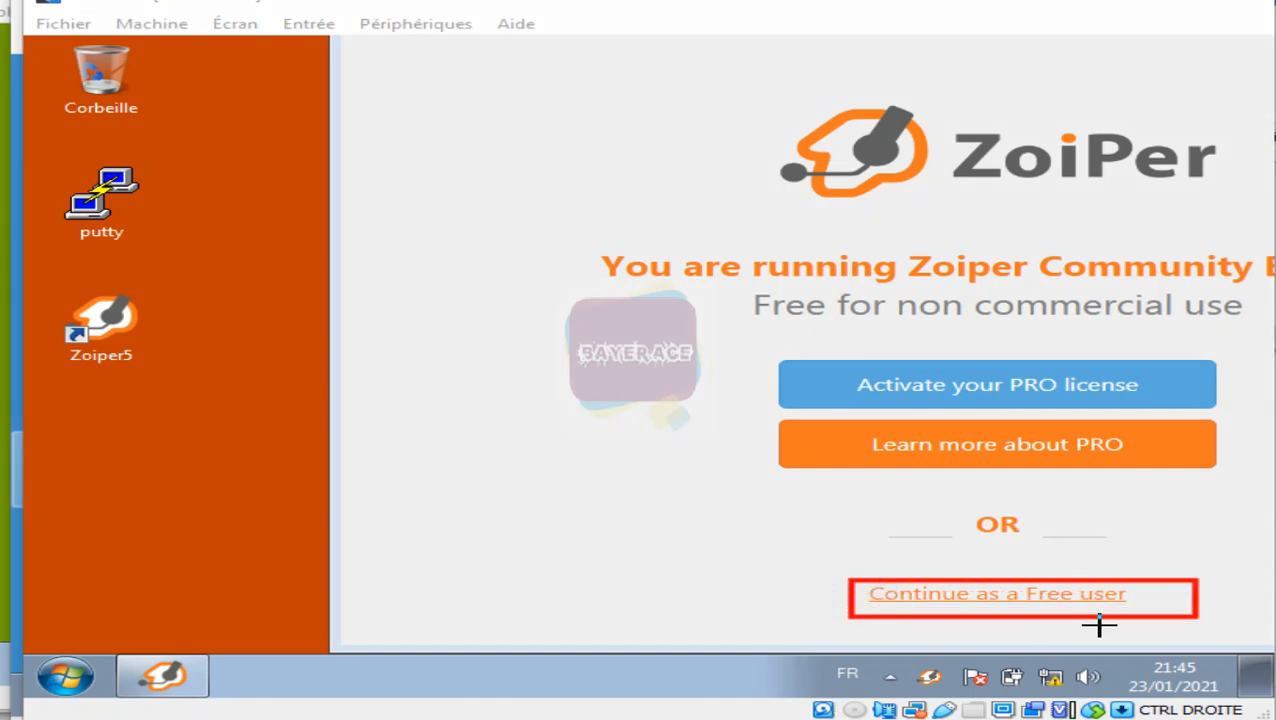
click(1050, 598)
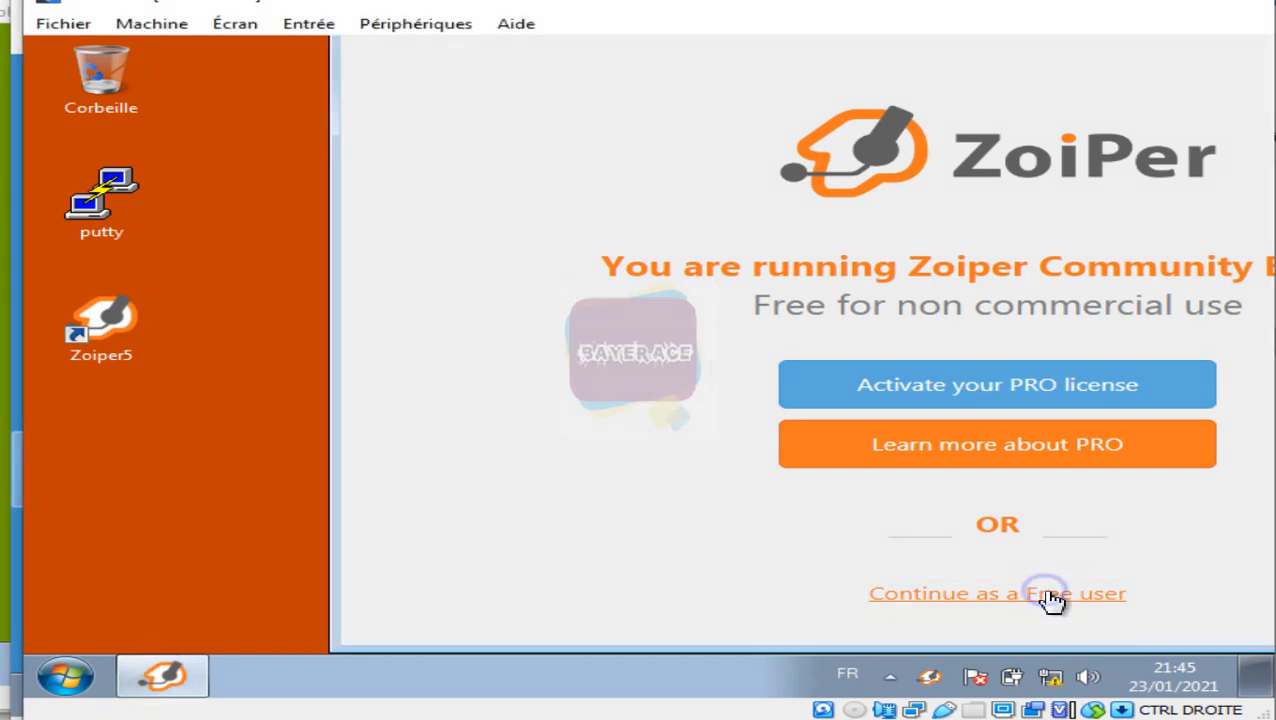
click(925, 598)
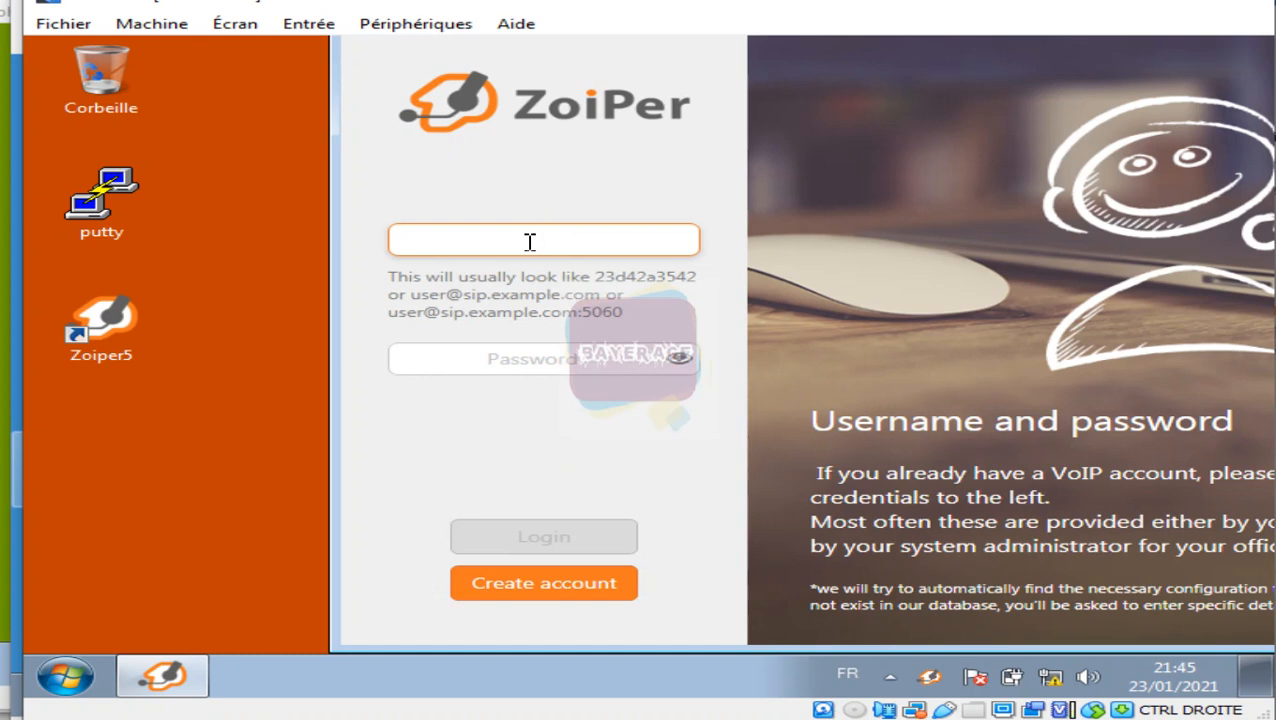
text(2003)
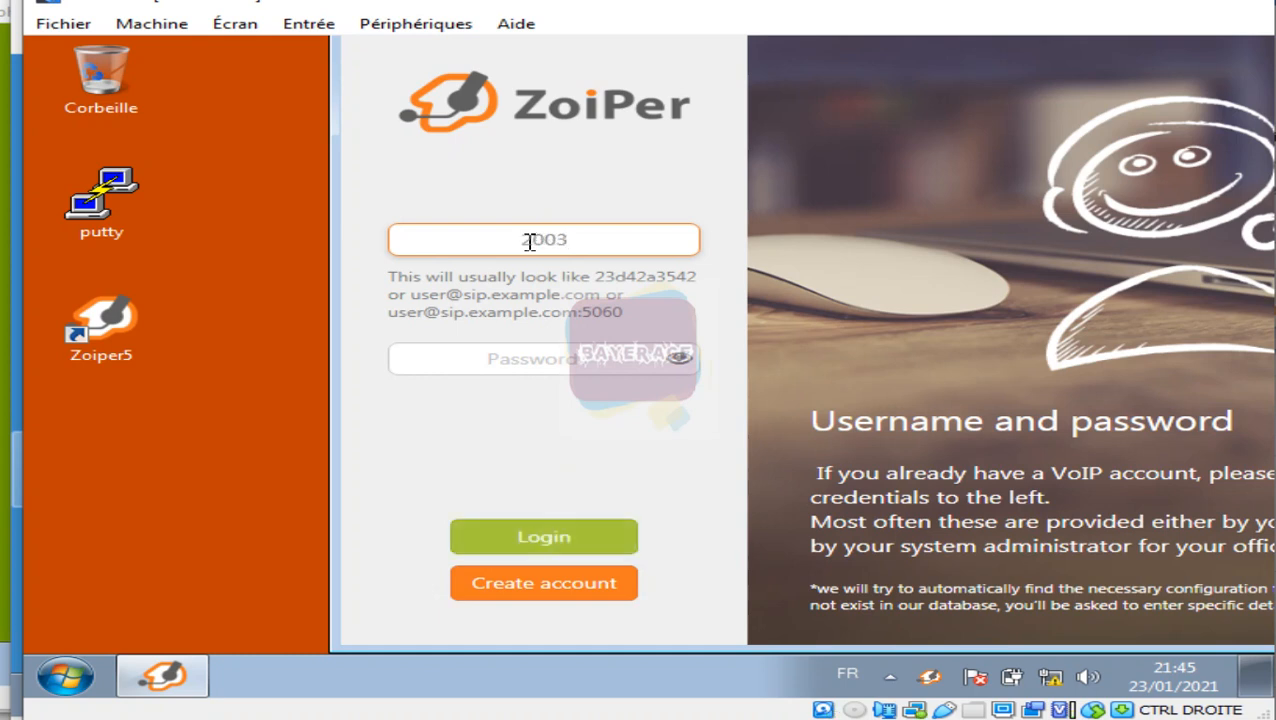
text(@192)
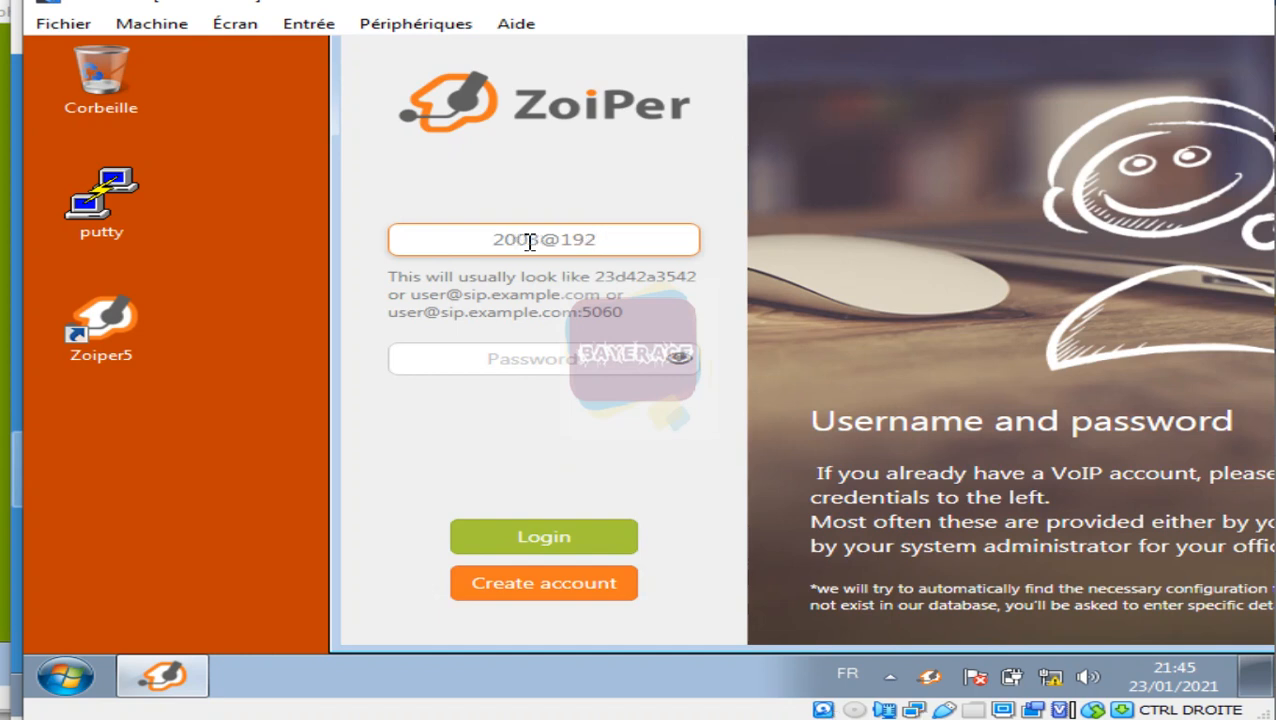
text(.168)
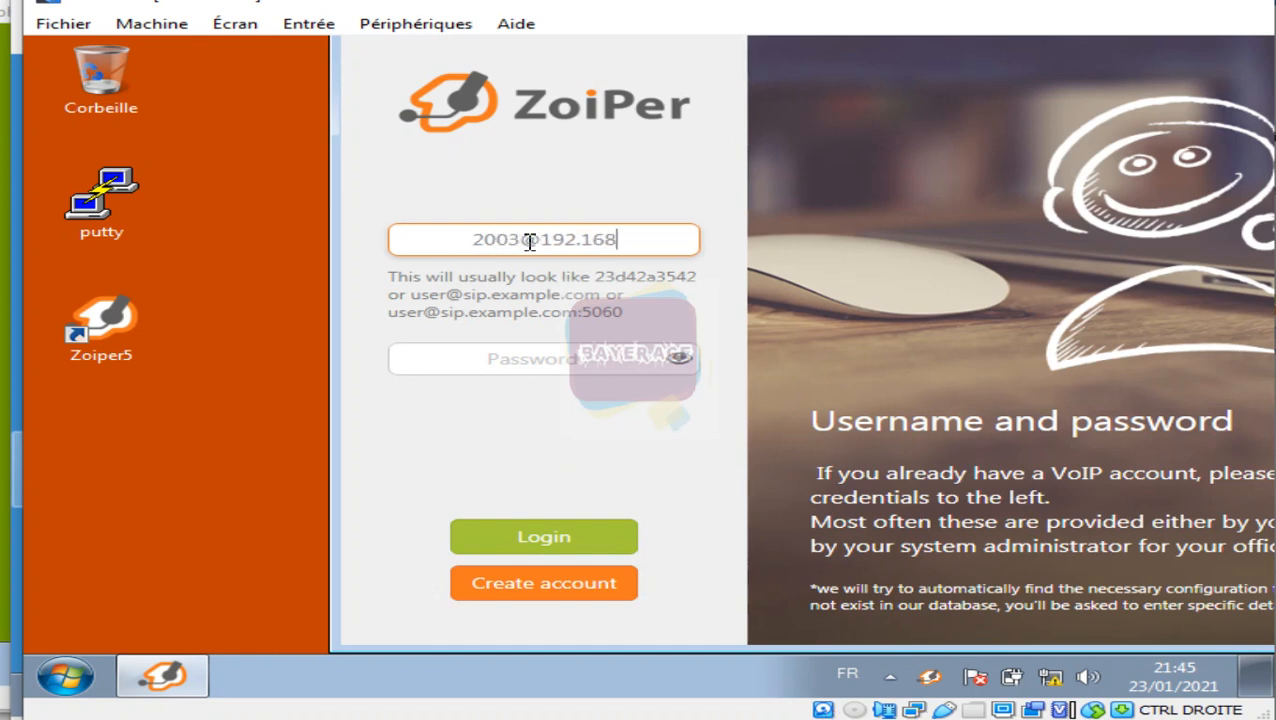
text(.100.1)
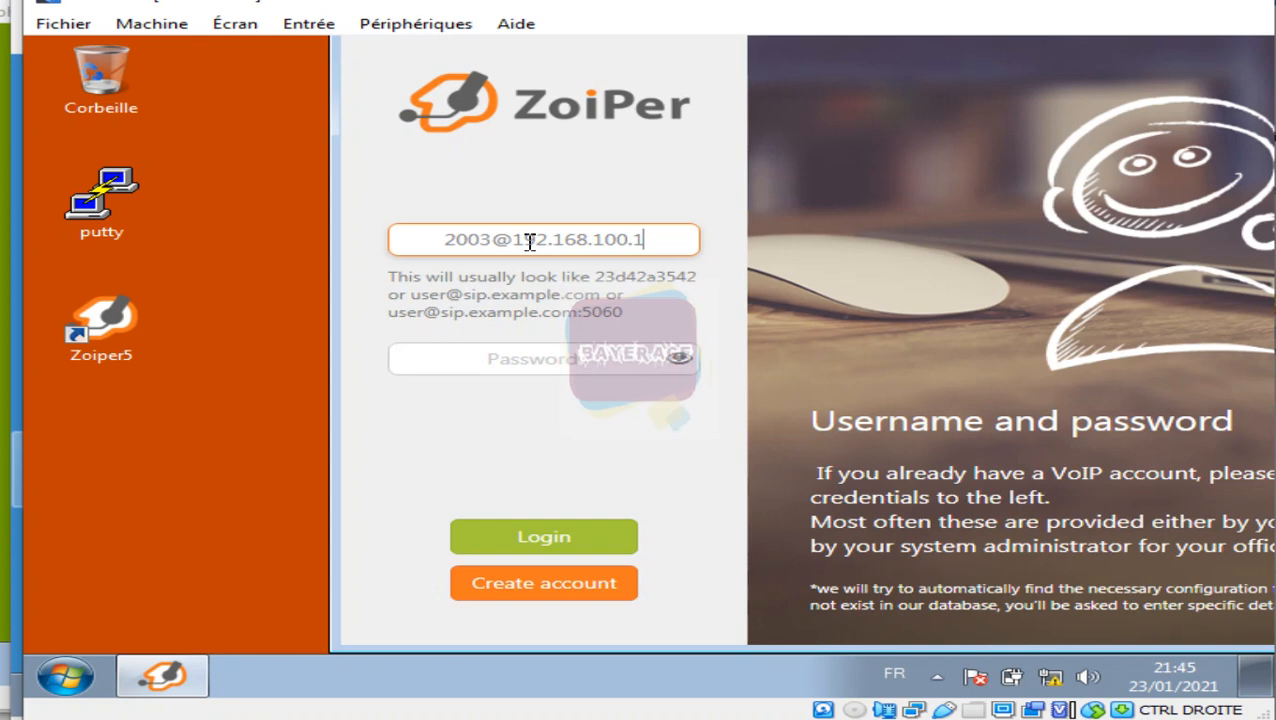
click(530, 359)
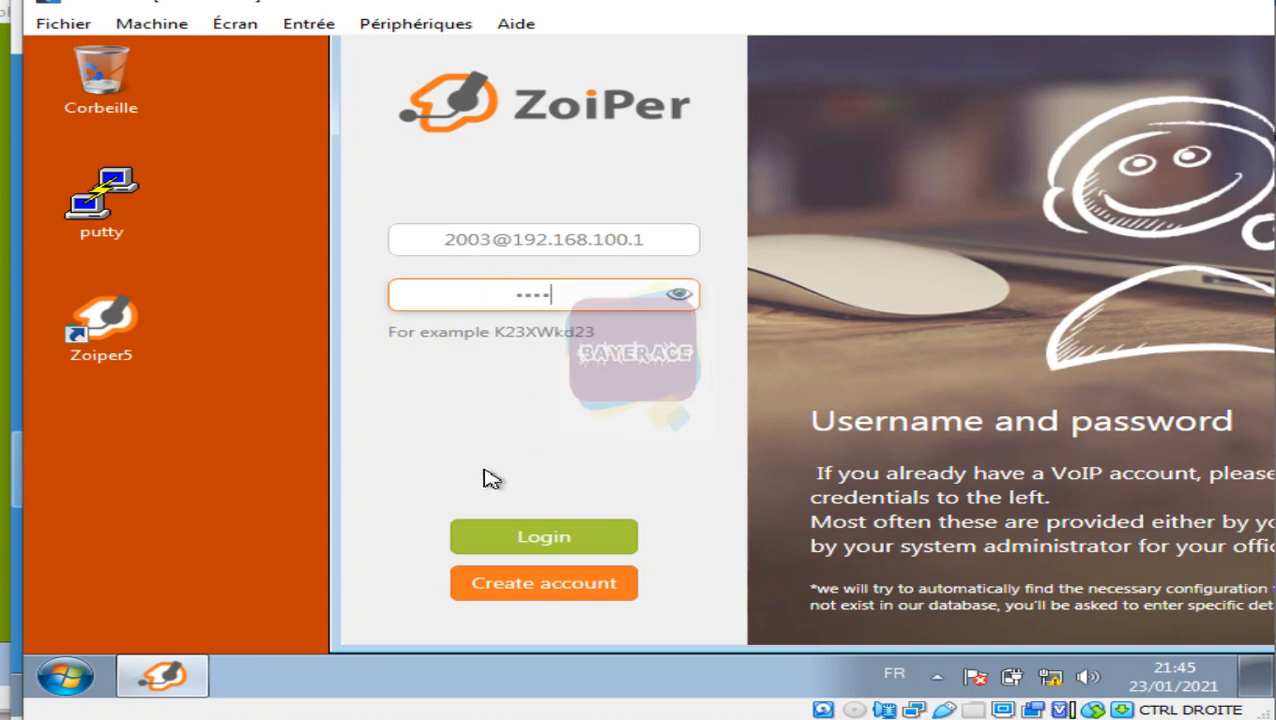
click(553, 539)
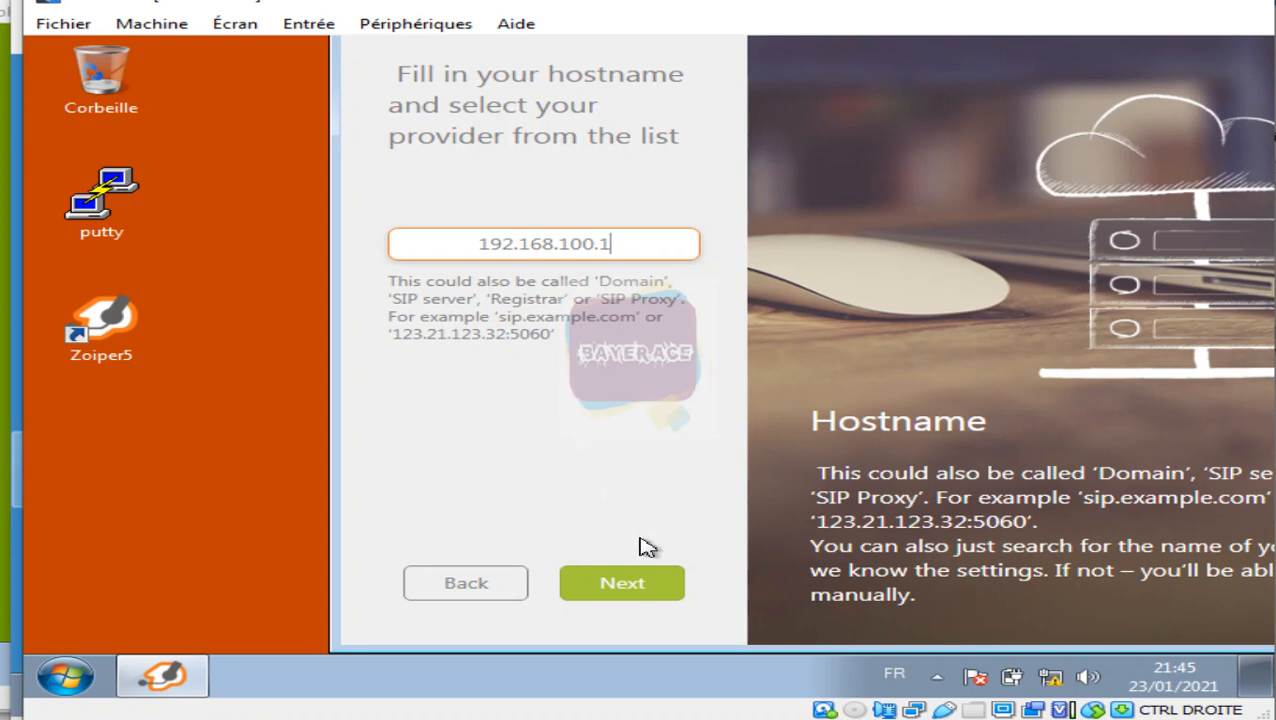
Step: Accept hostname 192.168.100.1, skip authentication, keep SIP UDP, and skip audio/video setup
click(660, 592)
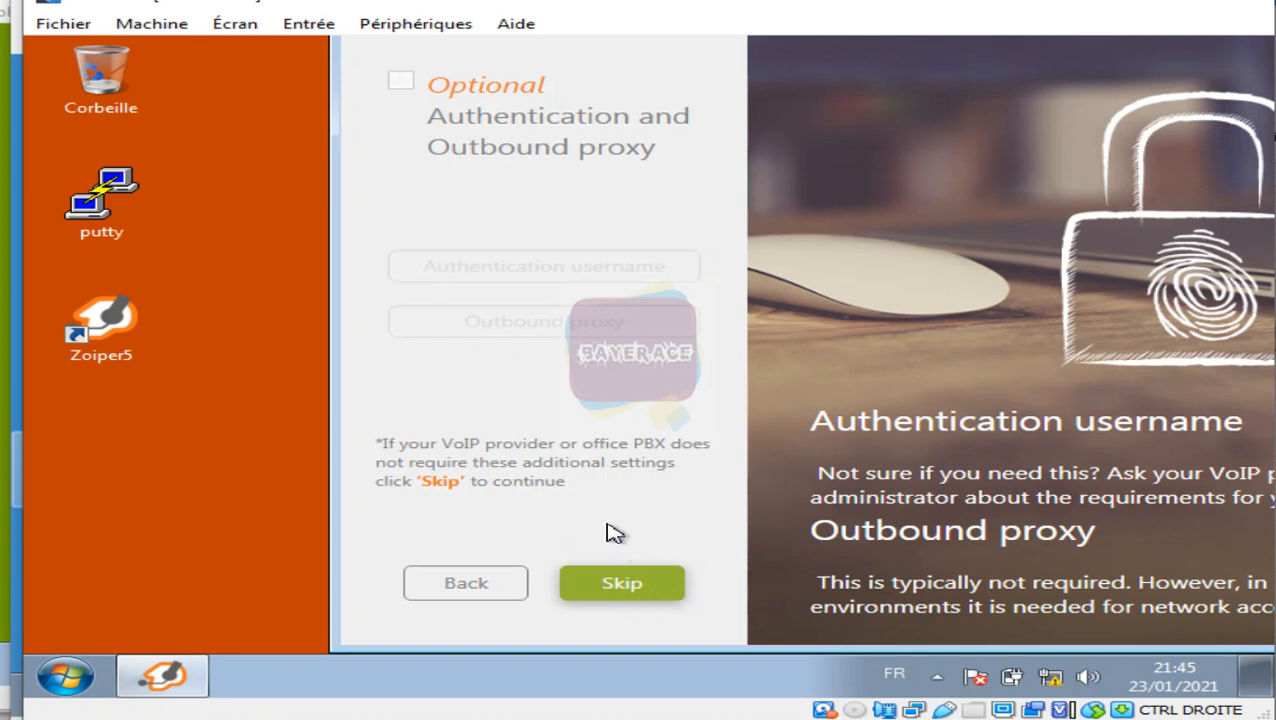
click(621, 588)
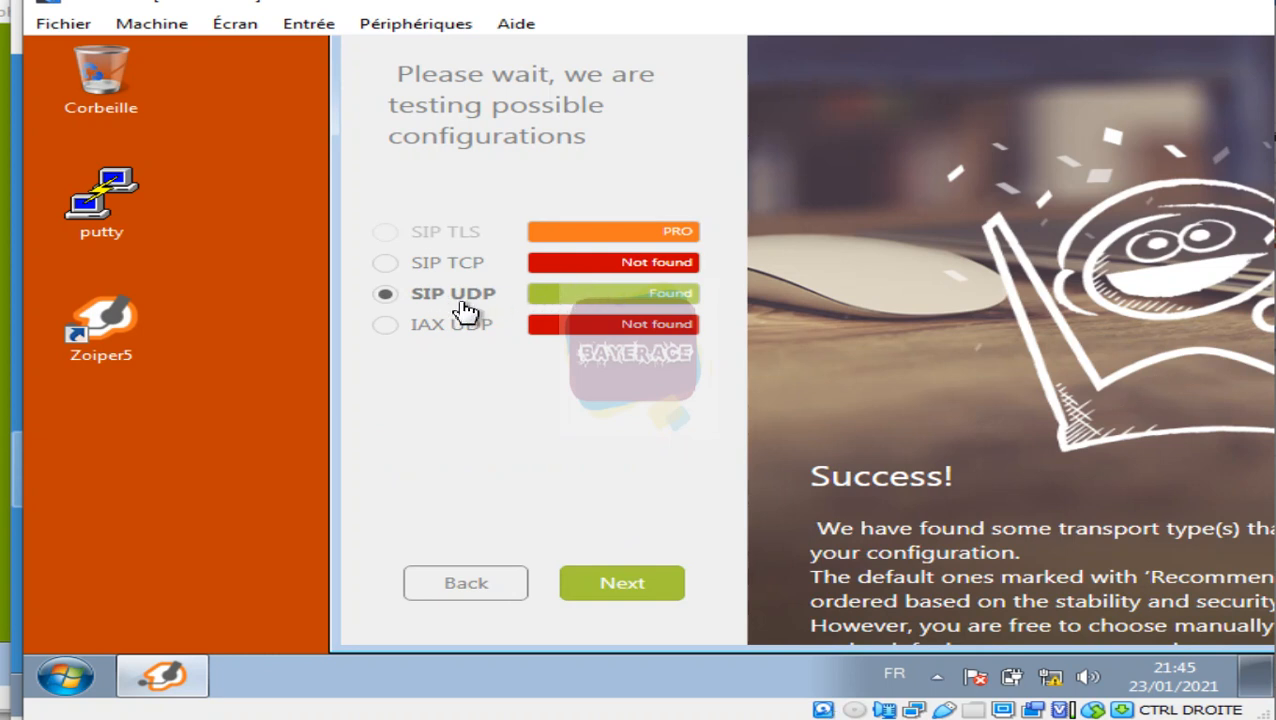
click(640, 588)
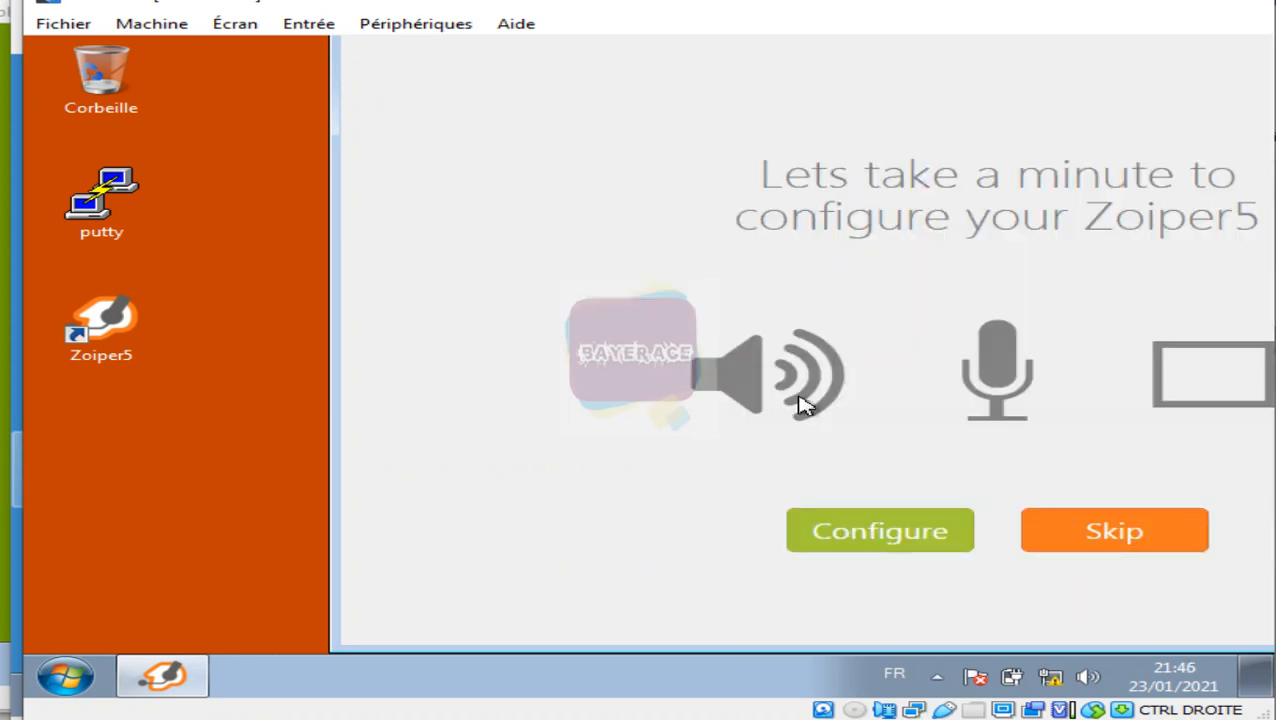
click(1135, 535)
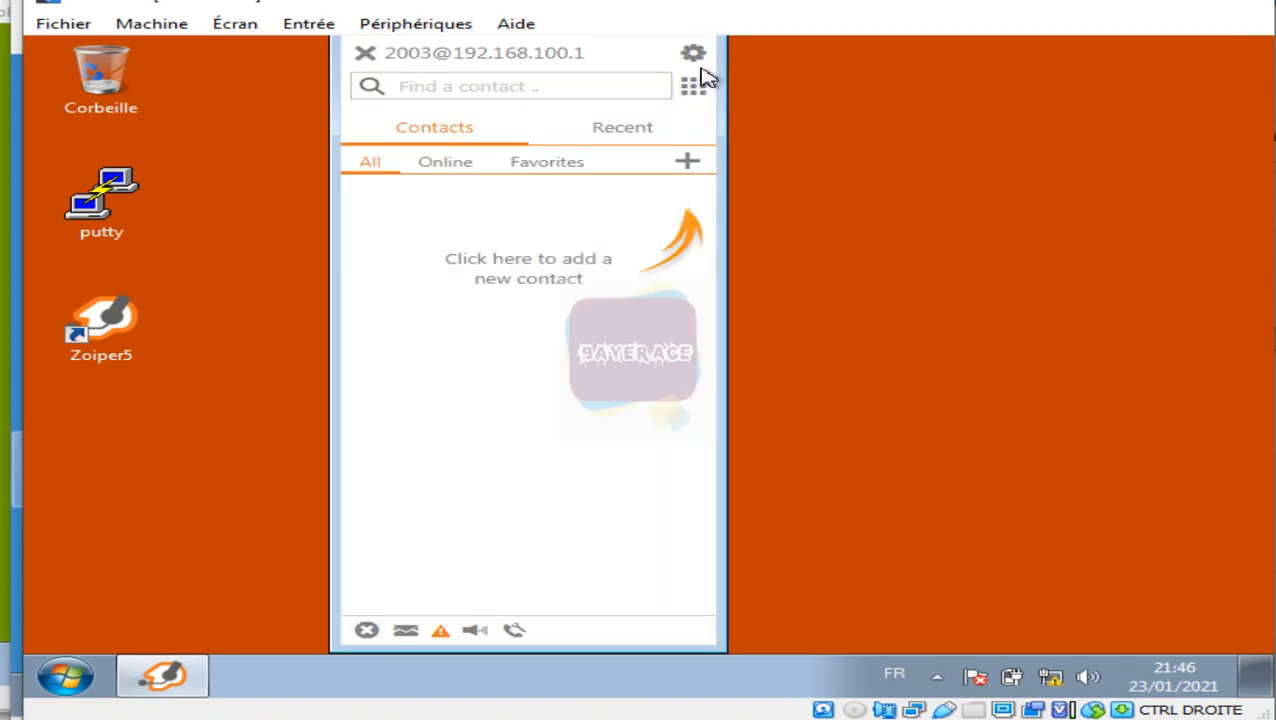
Step: Open Zoiper5's dialpad and enter the digit 2
click(694, 86)
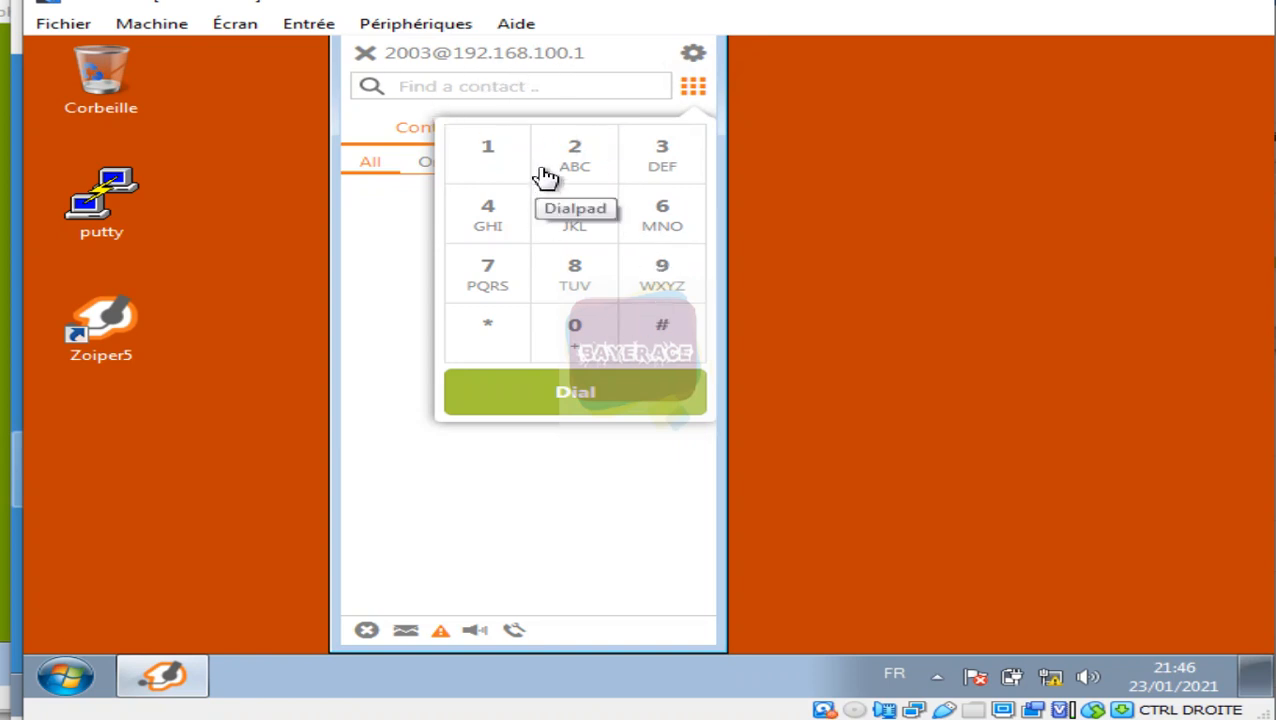
click(572, 152)
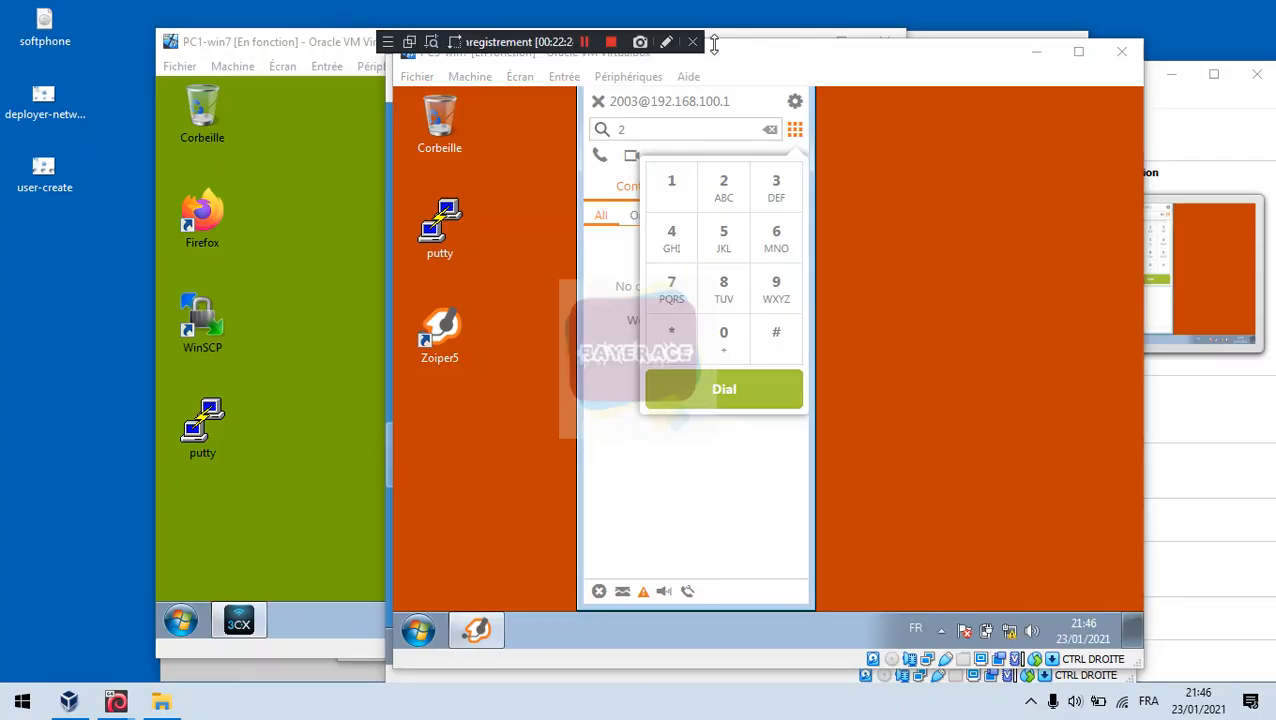
drag(536, 42, 507, 22)
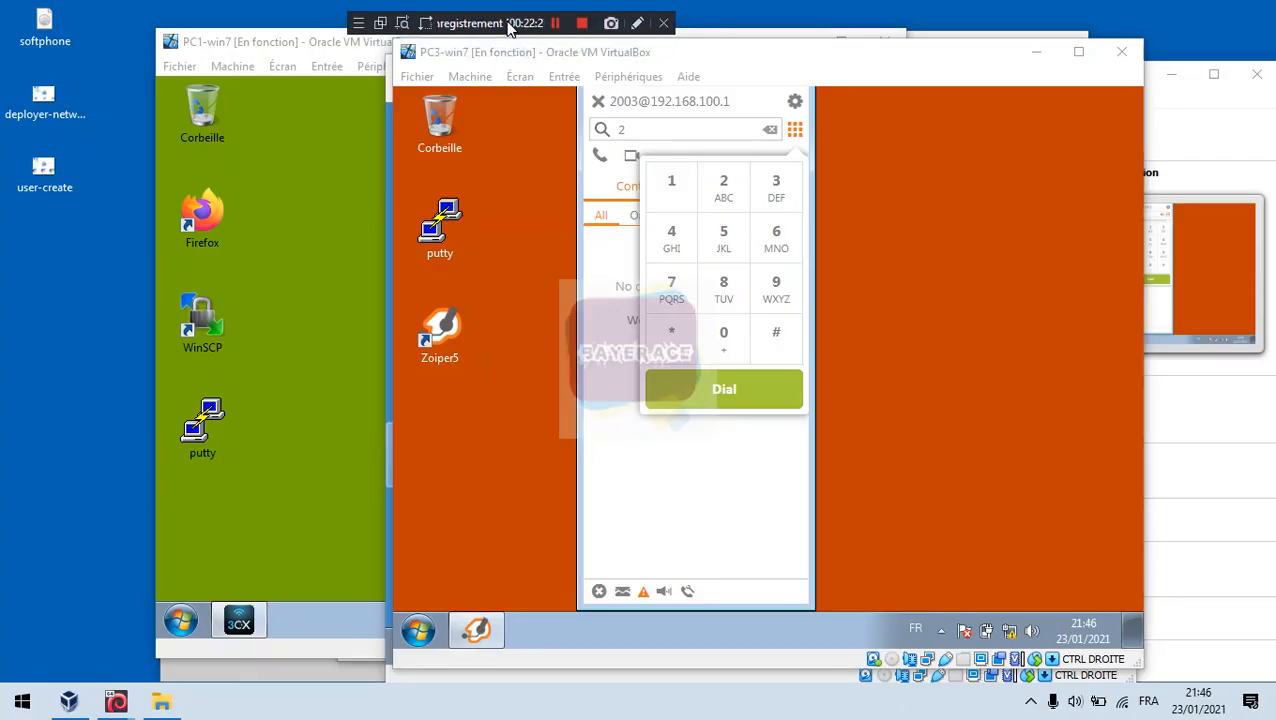
Step: Snap PC1-win7 to the left half and PC3-win7 to the right, then enter 2 on X-Lite
drag(650, 57, 816, 70)
drag(303, 46, 3, 46)
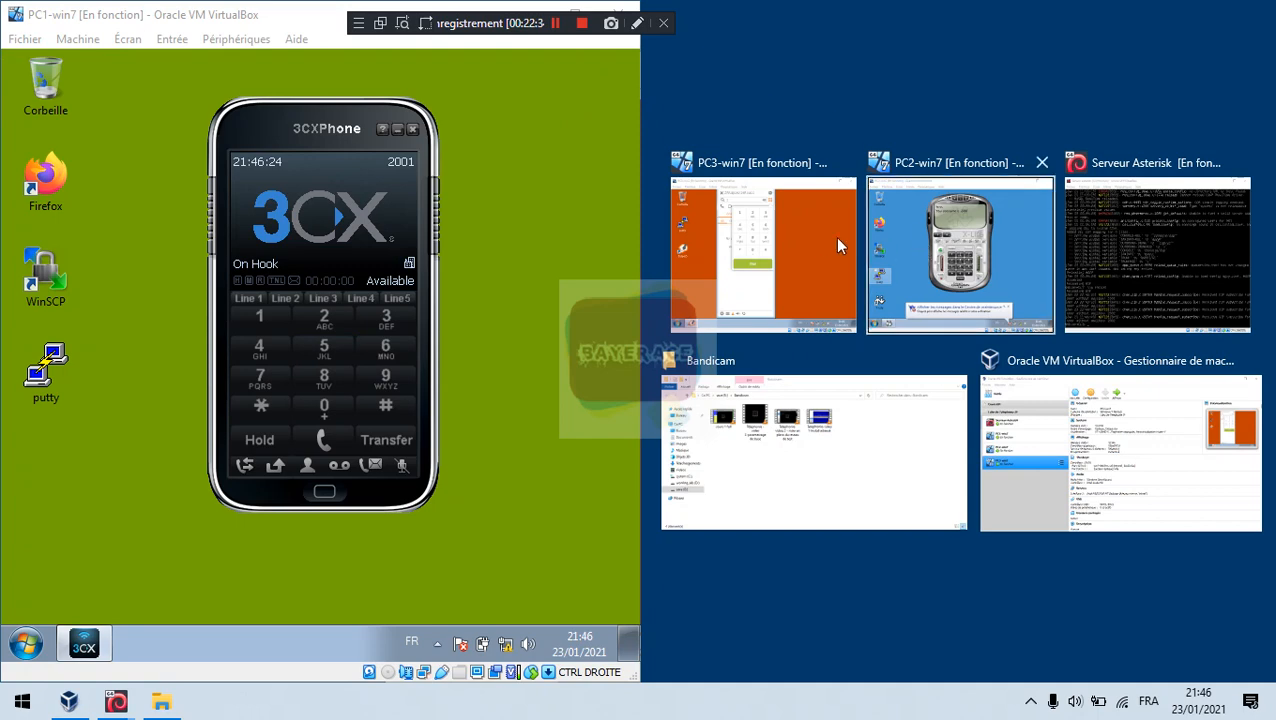
click(818, 264)
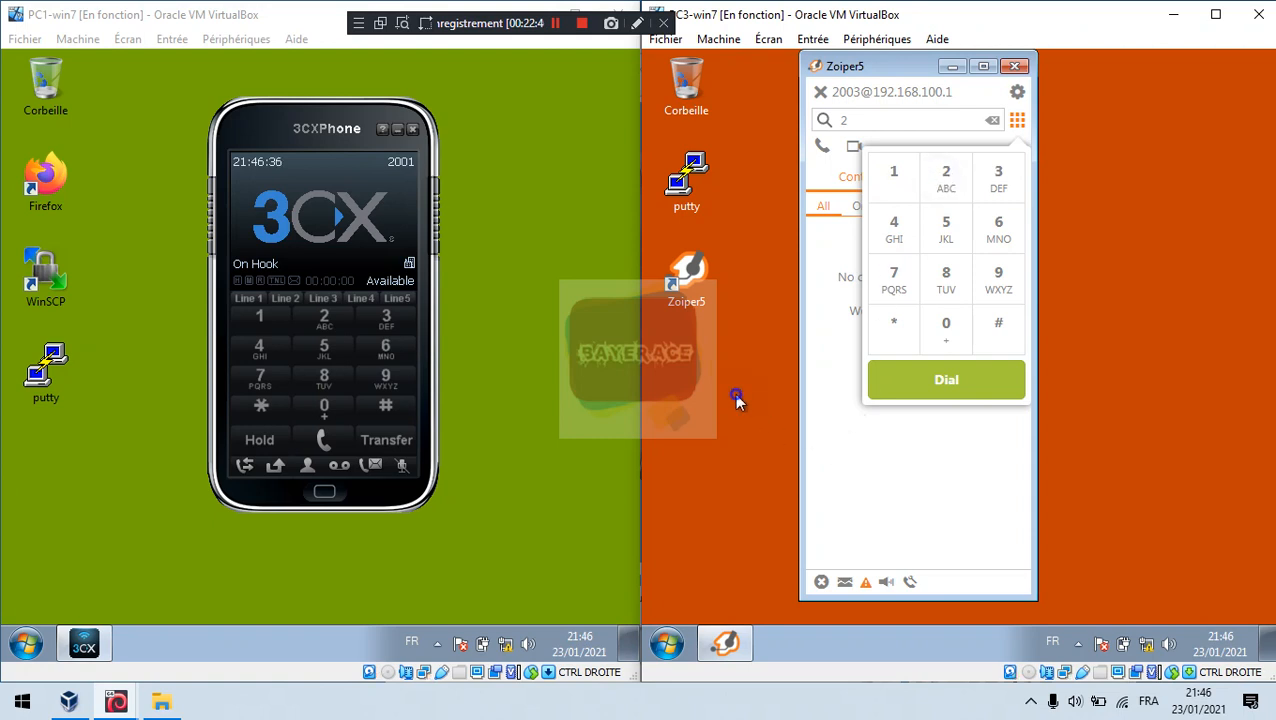
click(936, 184)
click(1017, 120)
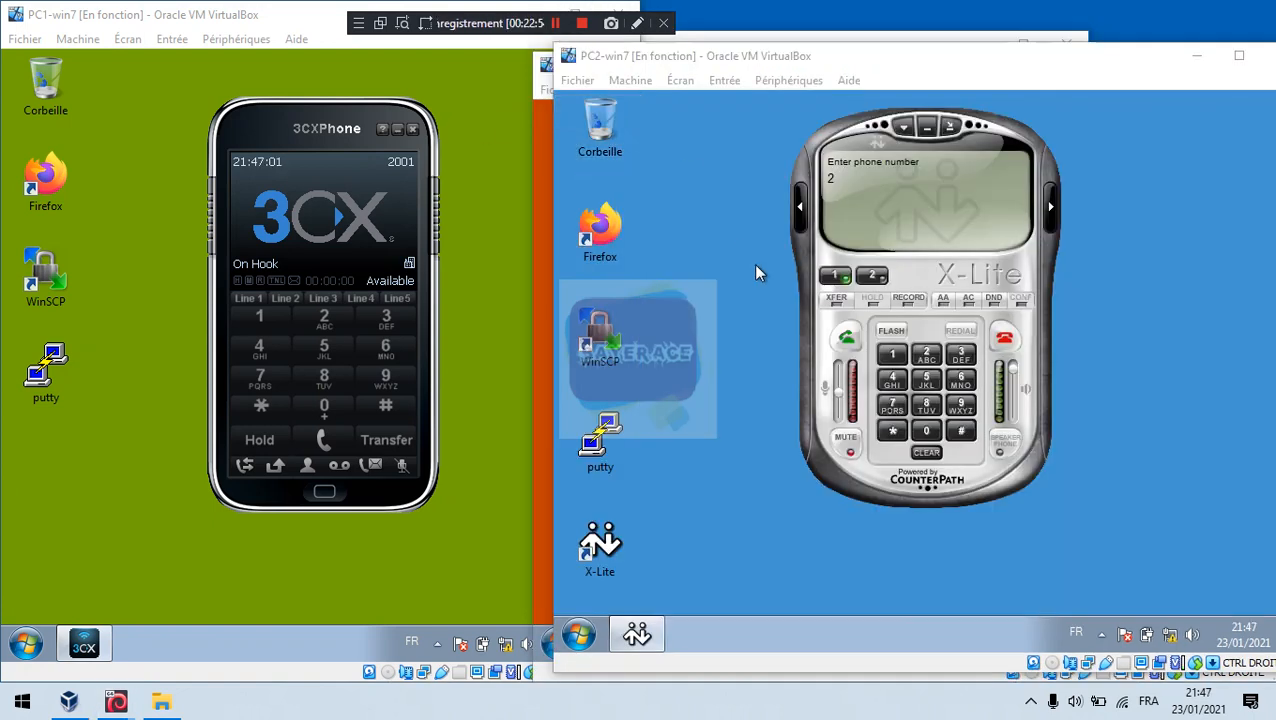
Step: Complete the number 2001 on X-Lite and call it
click(926, 430)
click(926, 430)
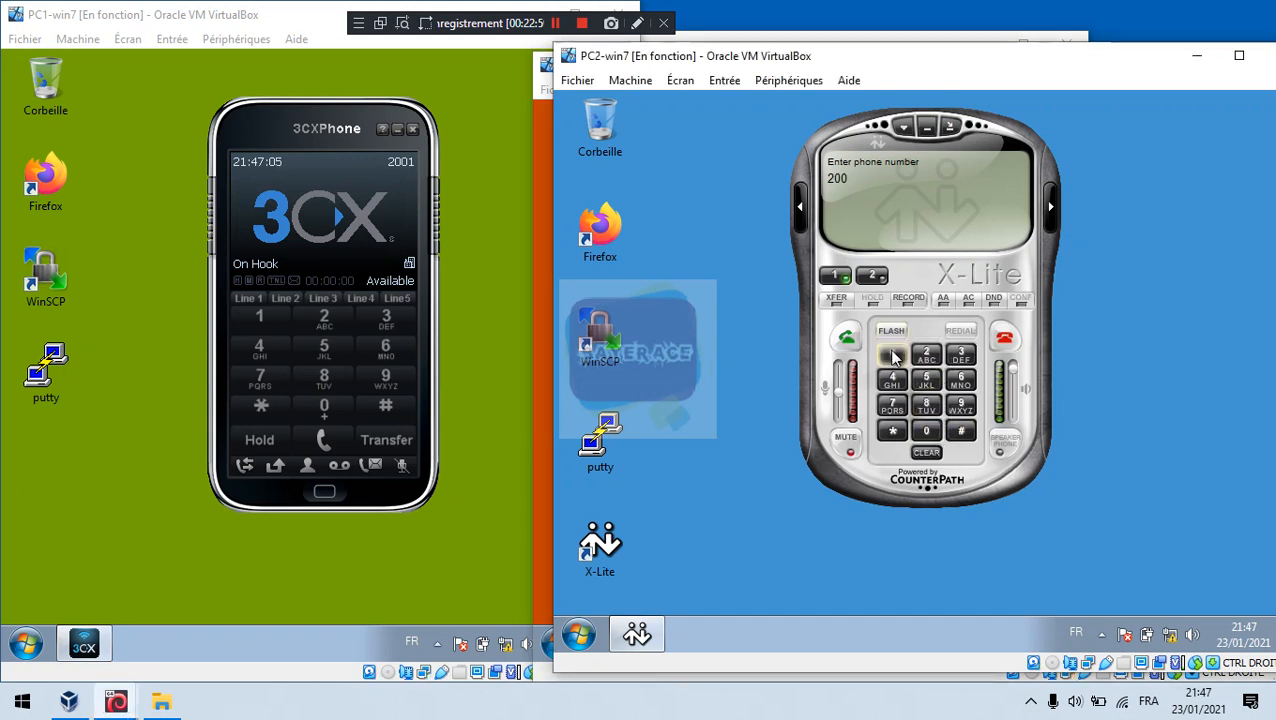
click(893, 357)
click(848, 340)
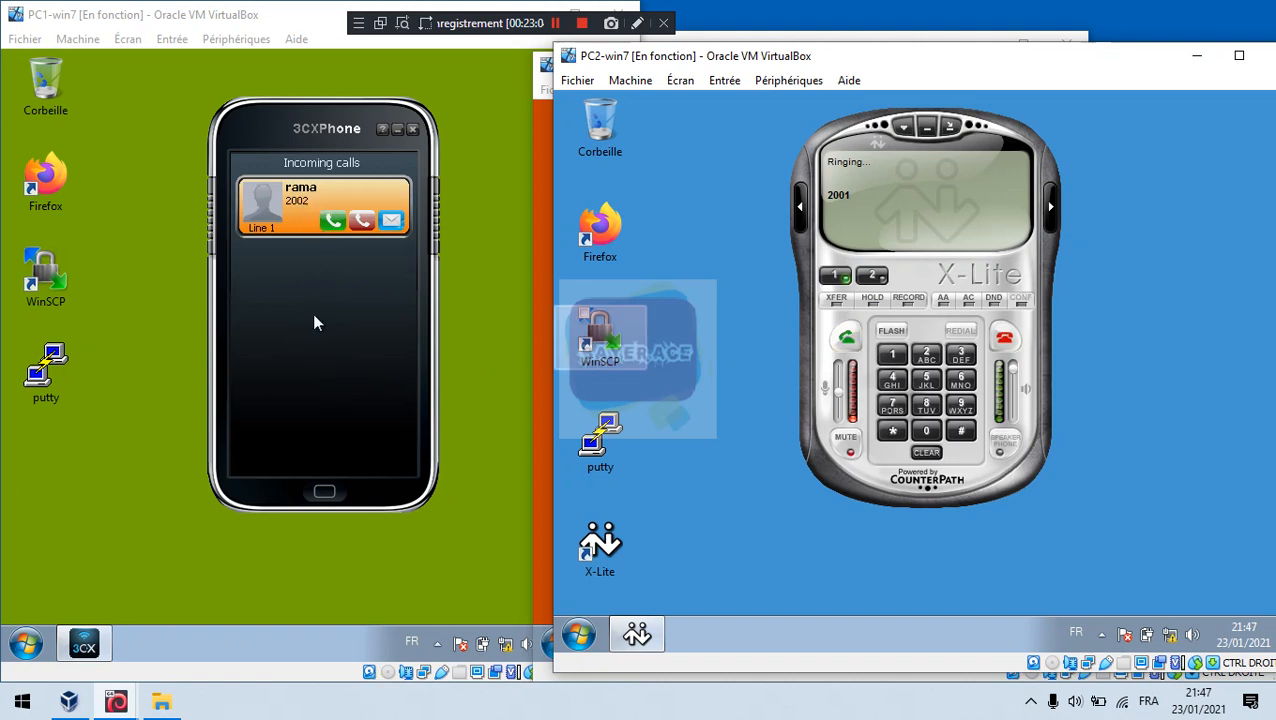
Step: Answer on 3CXPhone, hang up, clear X-Lite, and raise the Asterisk server console
click(333, 221)
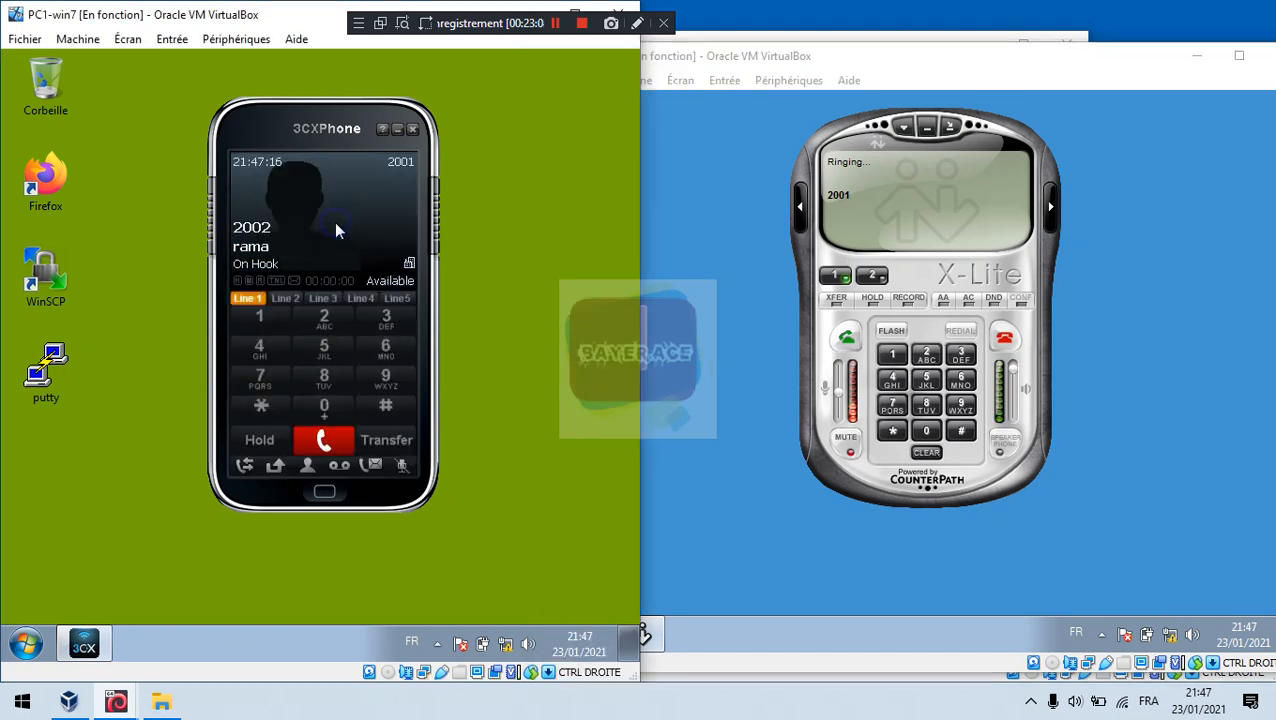
click(334, 446)
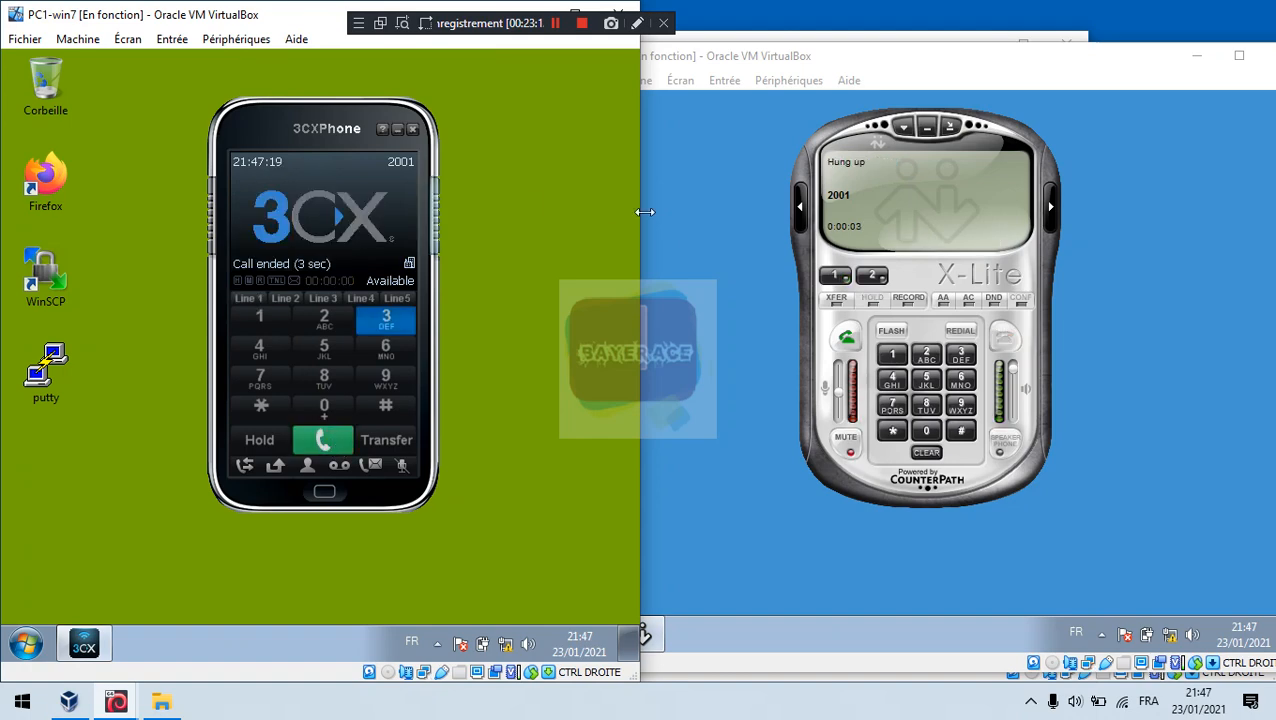
click(928, 452)
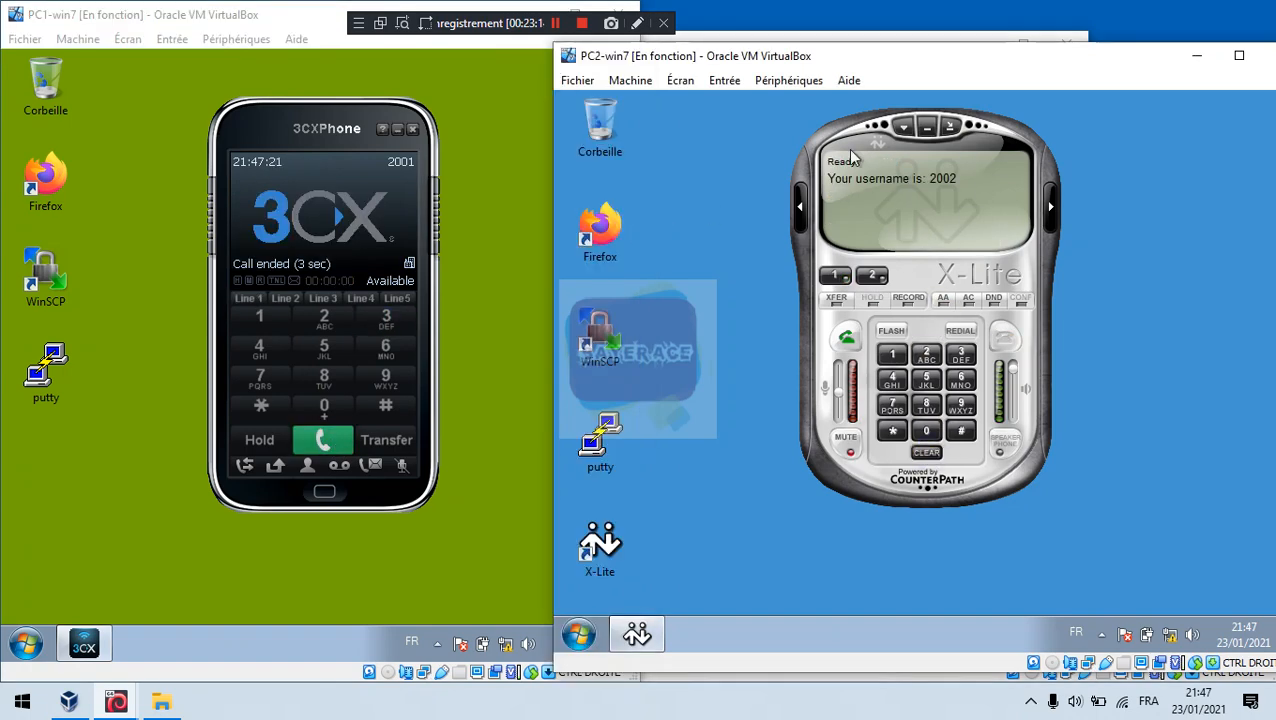
click(951, 41)
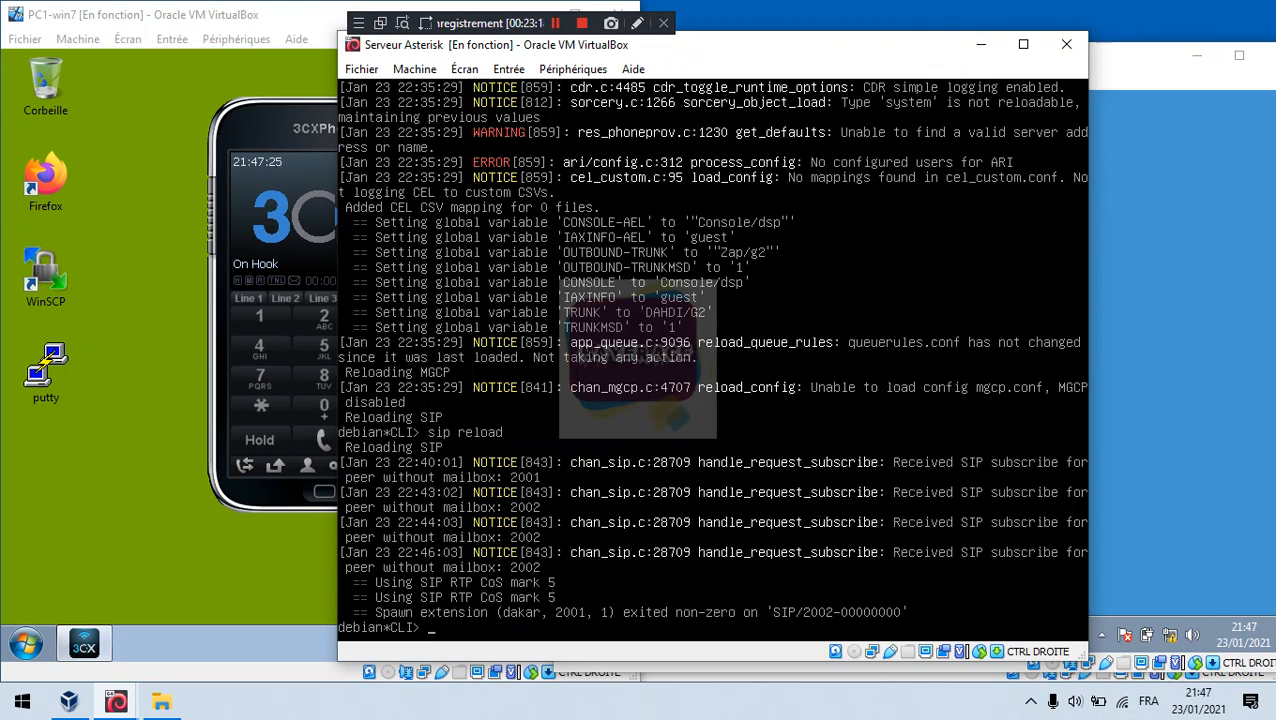
Step: Cycle through the PC2, PC1 and PC3 windows, leaving PC3's Zoiper5 in front, nudged right and down
click(1260, 360)
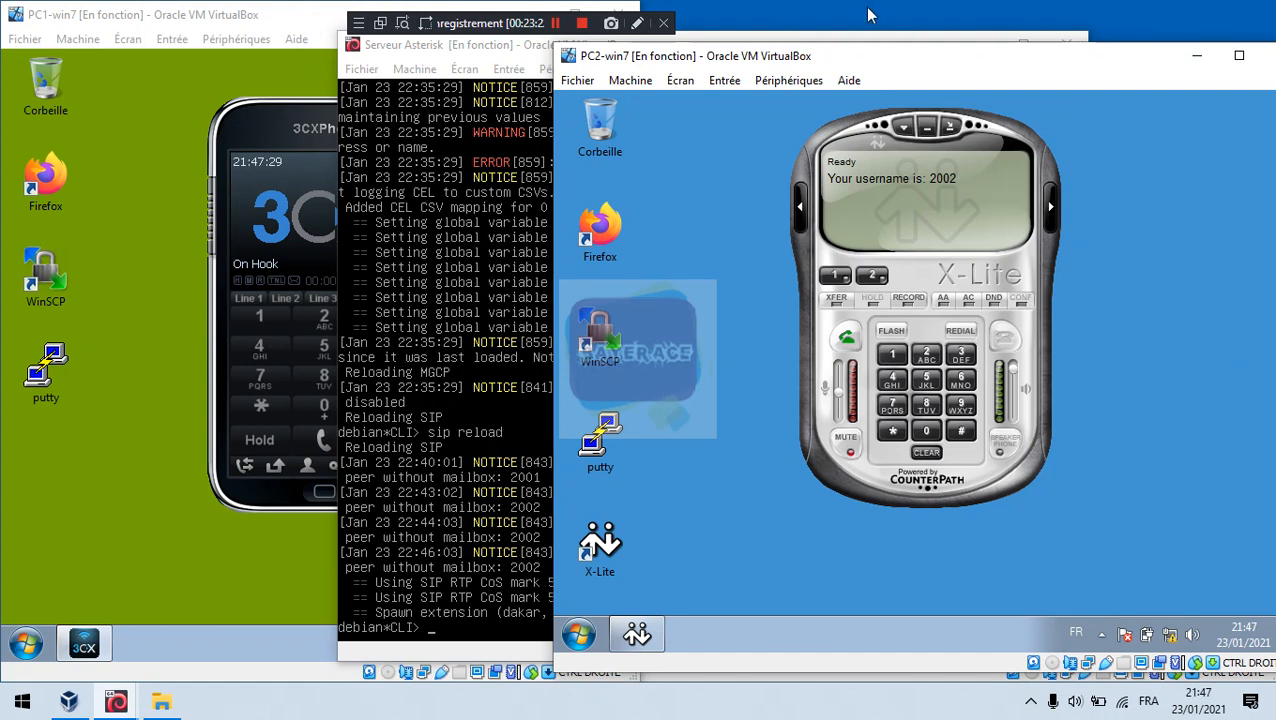
click(186, 488)
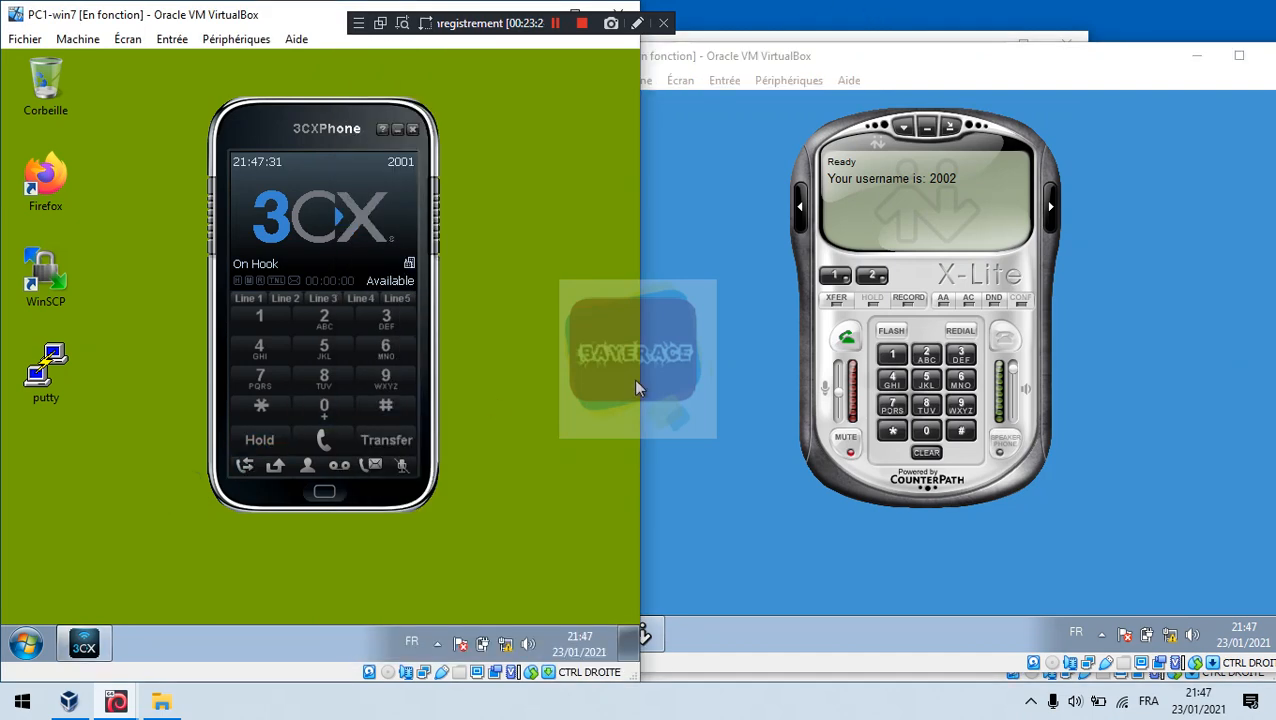
click(712, 421)
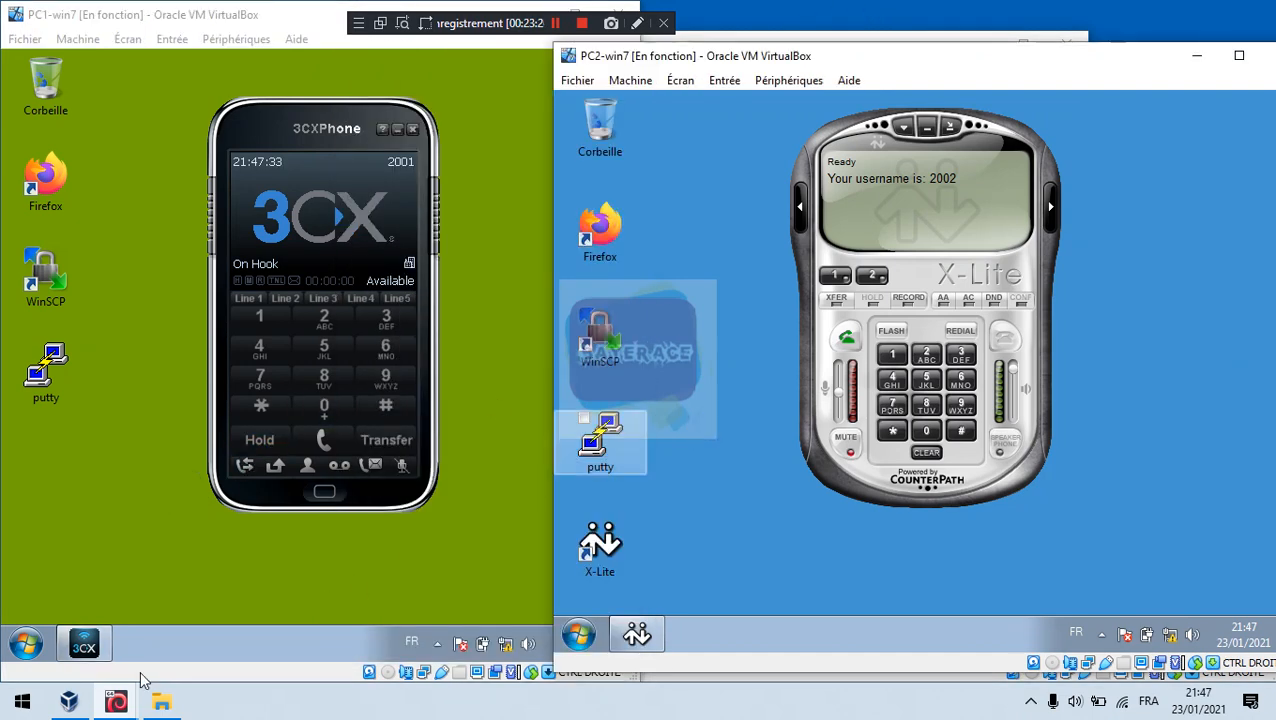
mouse_move(68, 702)
click(495, 630)
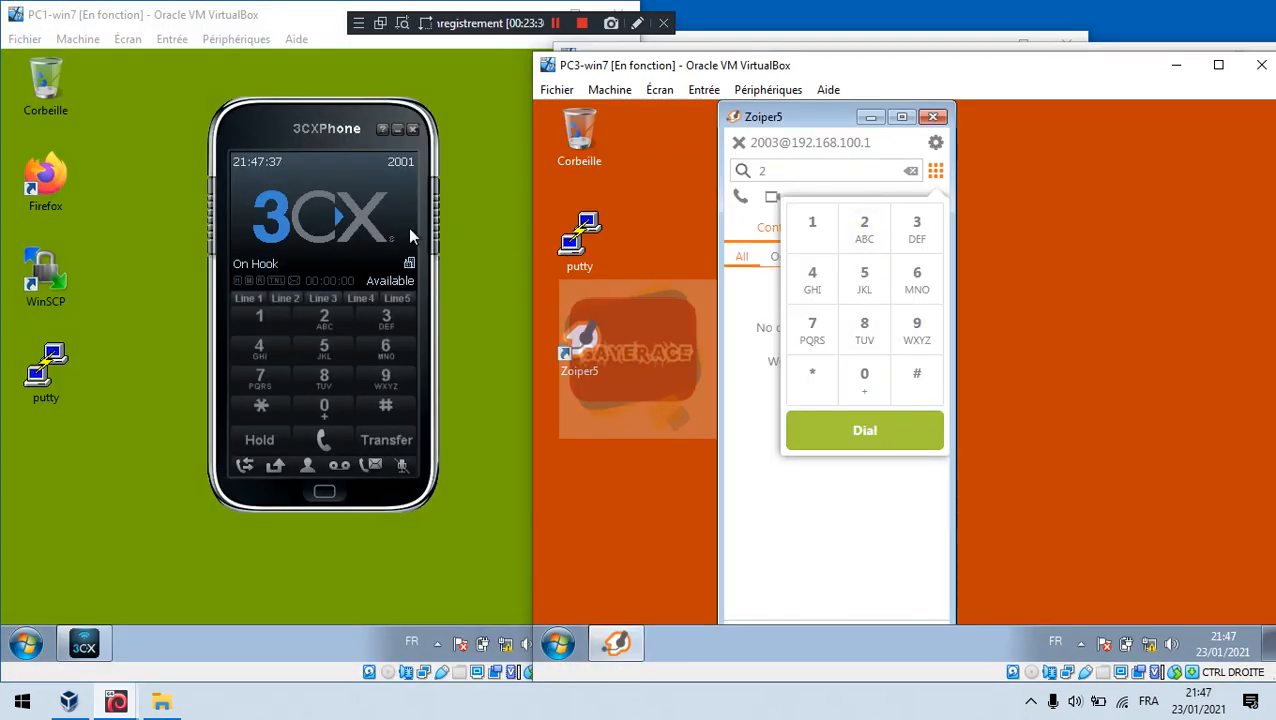
click(322, 242)
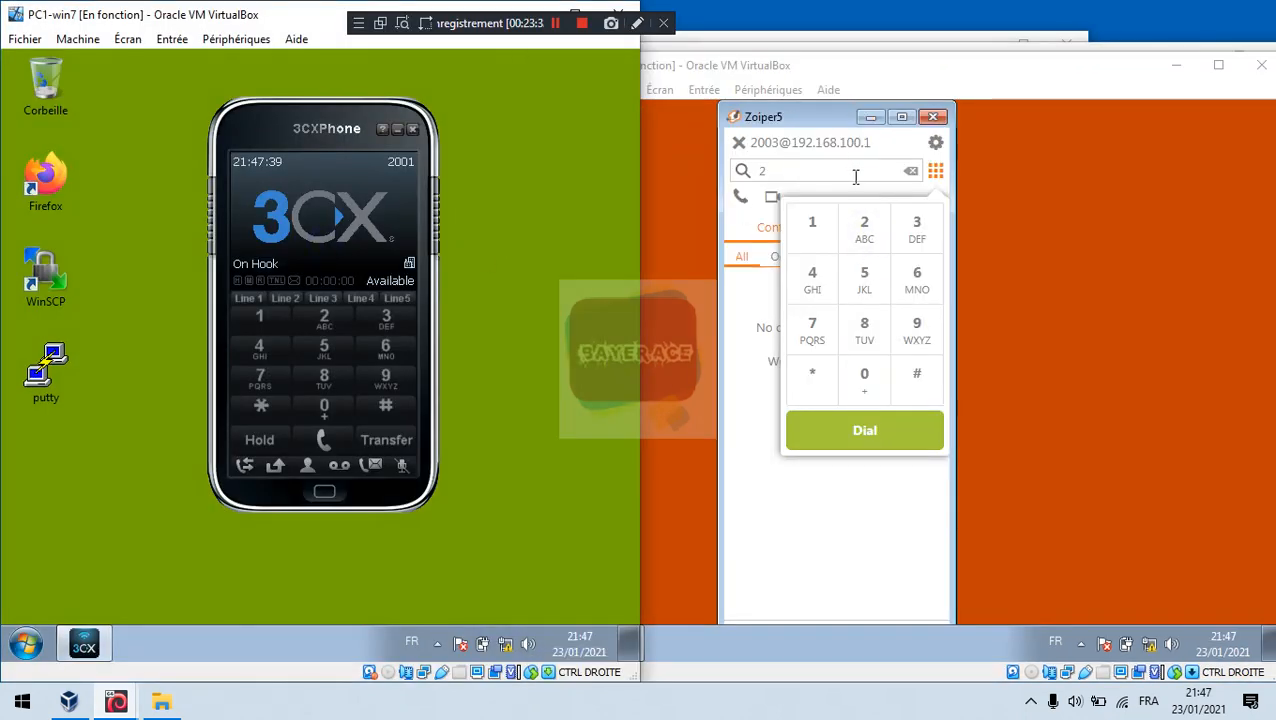
click(851, 175)
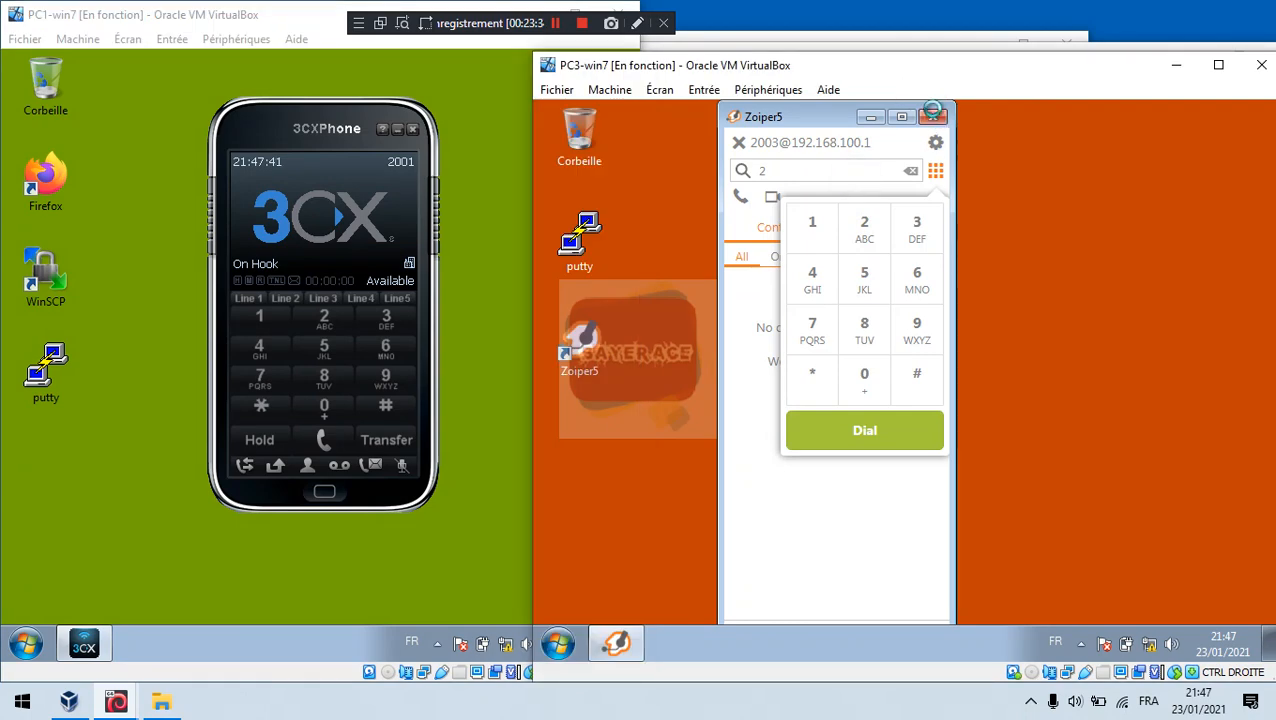
drag(1008, 67, 1056, 58)
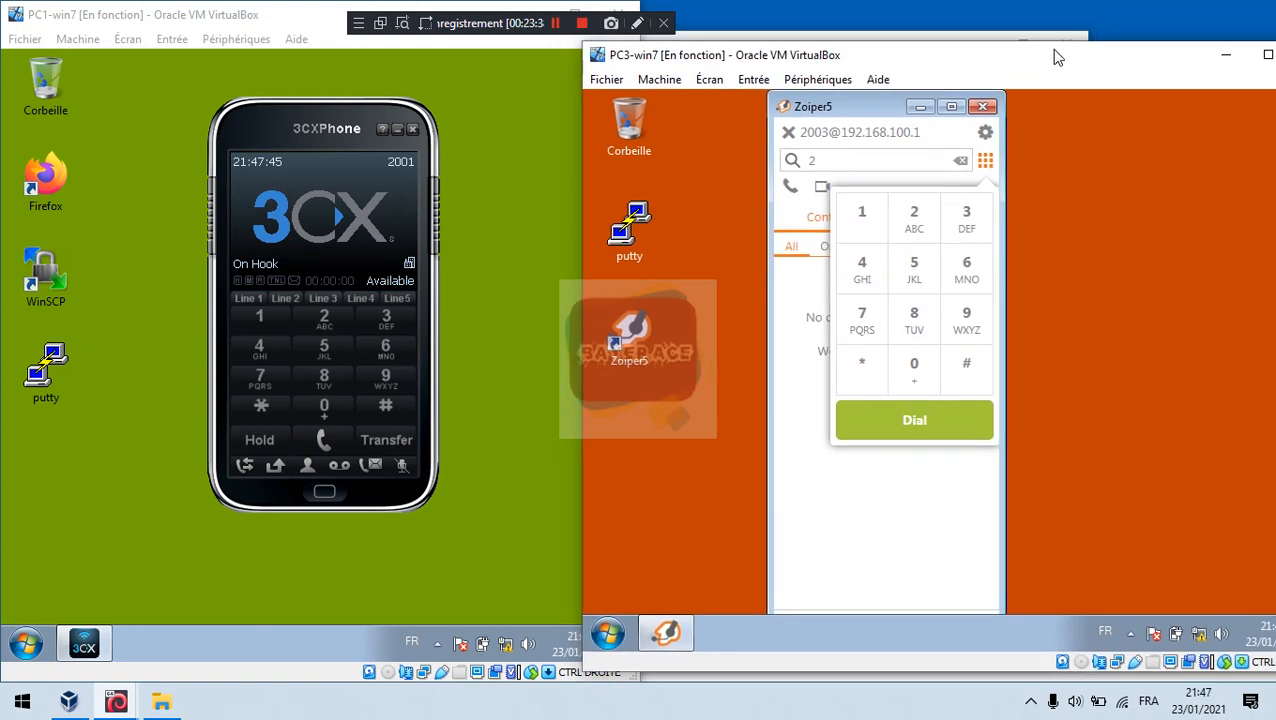
Step: Dial extension 2003 on PC1's 3CXPhone keypad and place the call
click(323, 210)
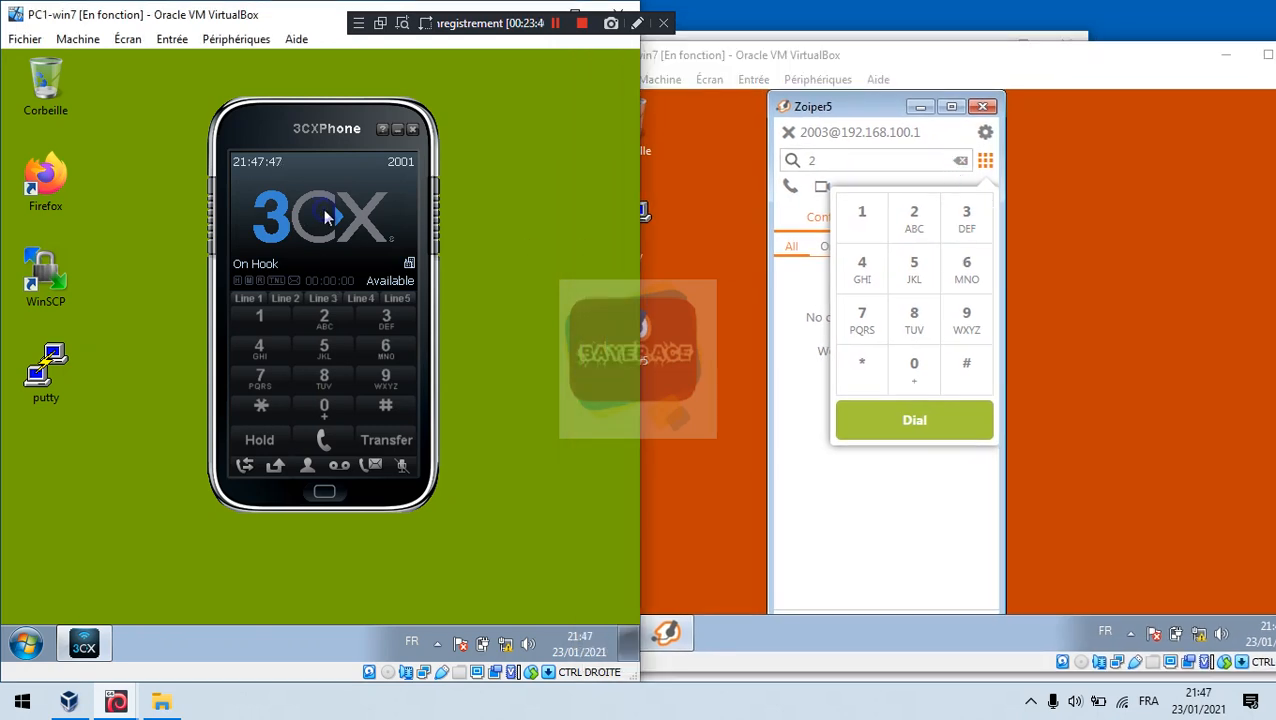
click(322, 340)
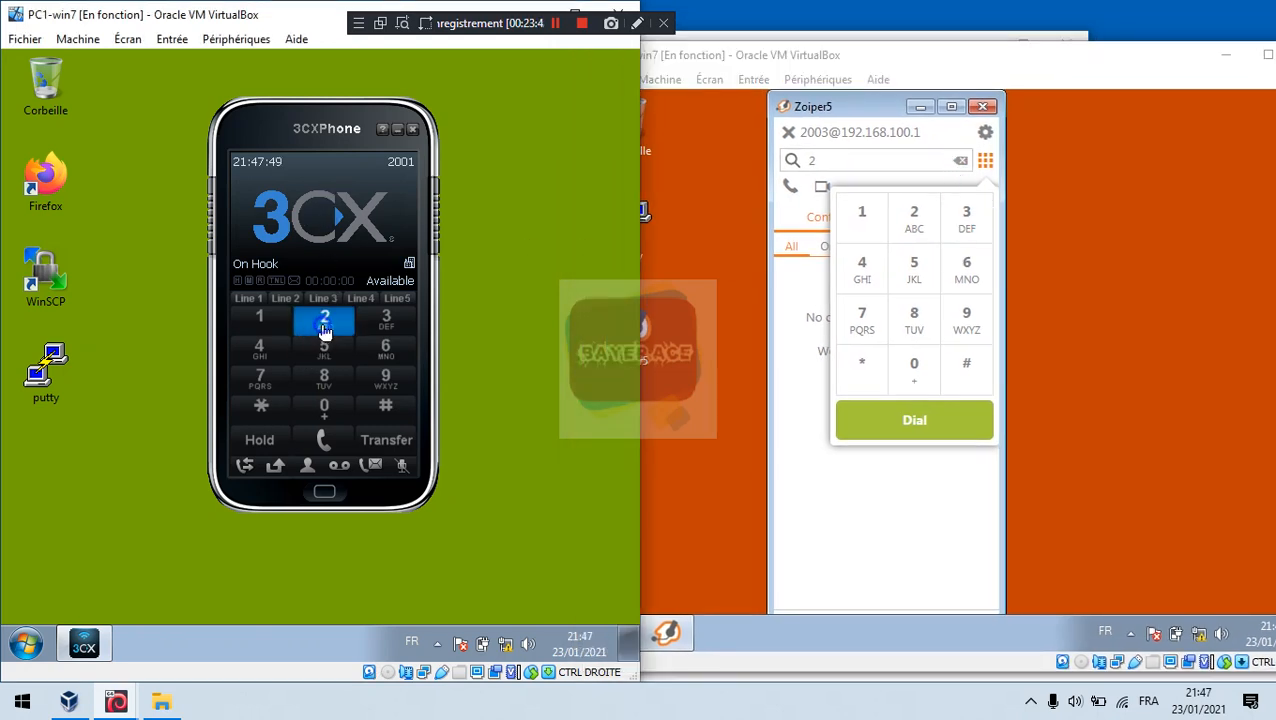
click(325, 418)
click(325, 418)
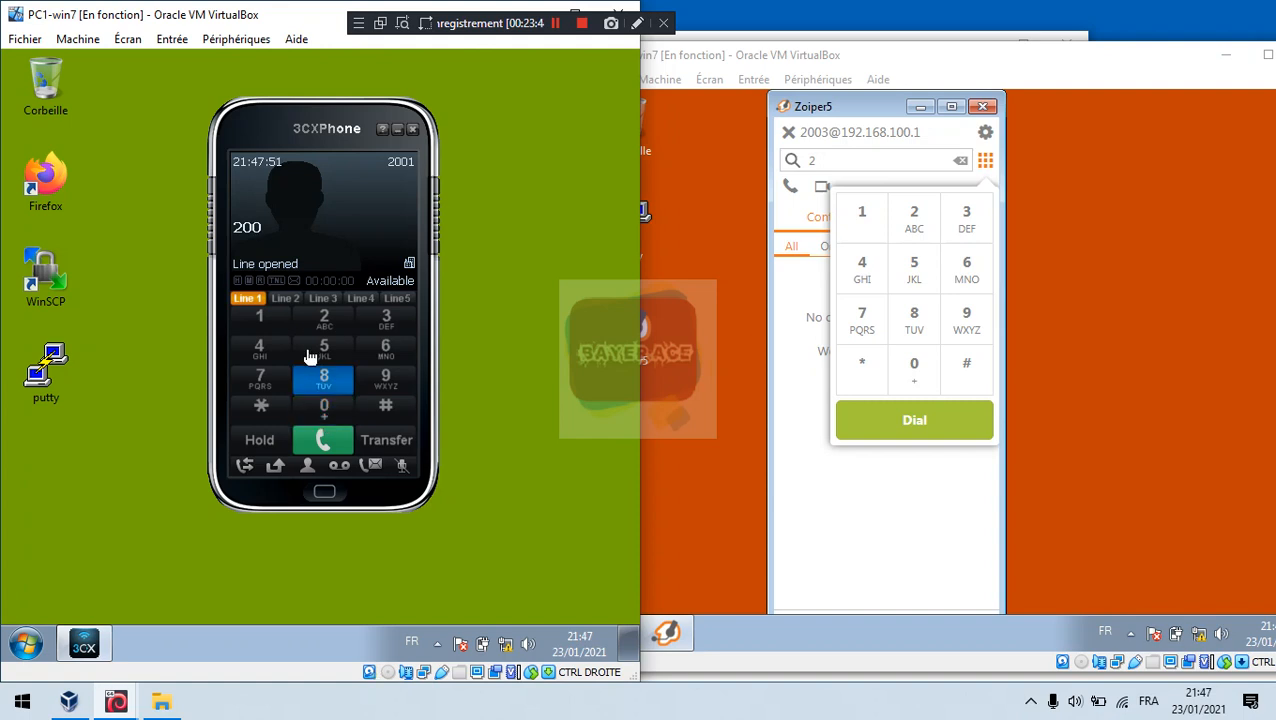
click(386, 318)
click(305, 438)
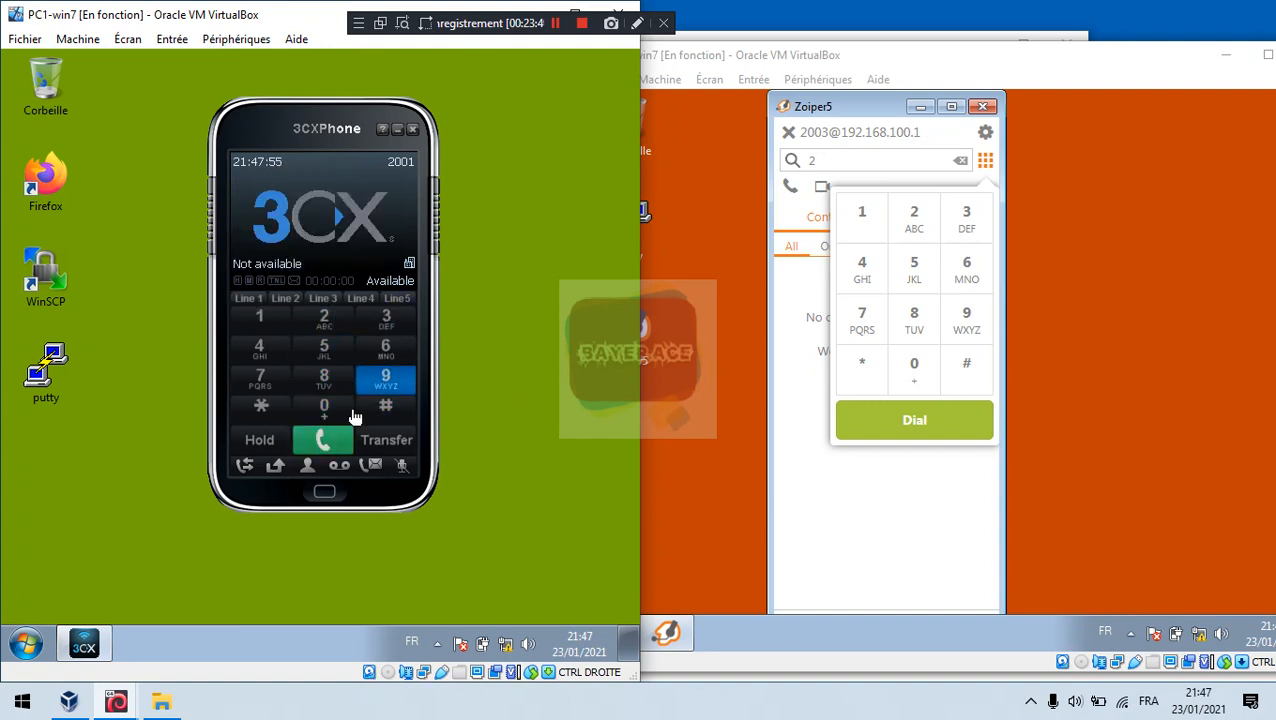
Step: Return 3CXPhone to its dialer after the not-available result and raise PC3
click(326, 491)
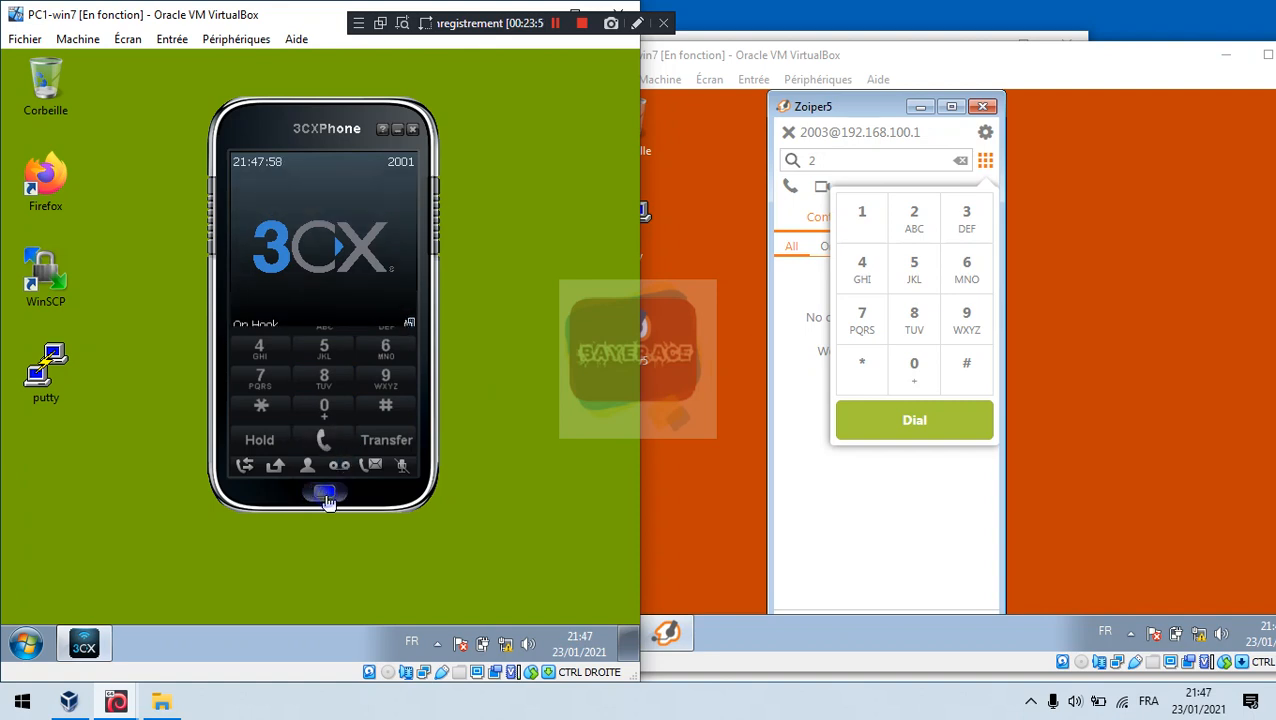
click(325, 491)
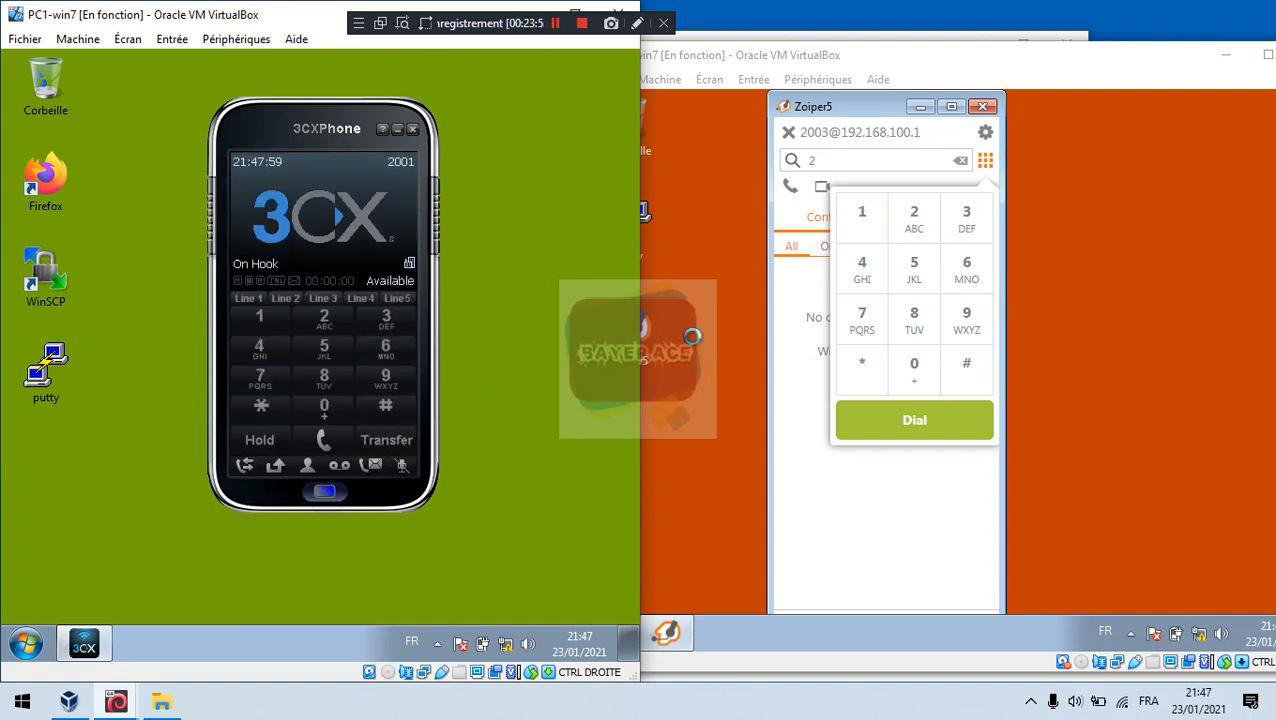
click(916, 212)
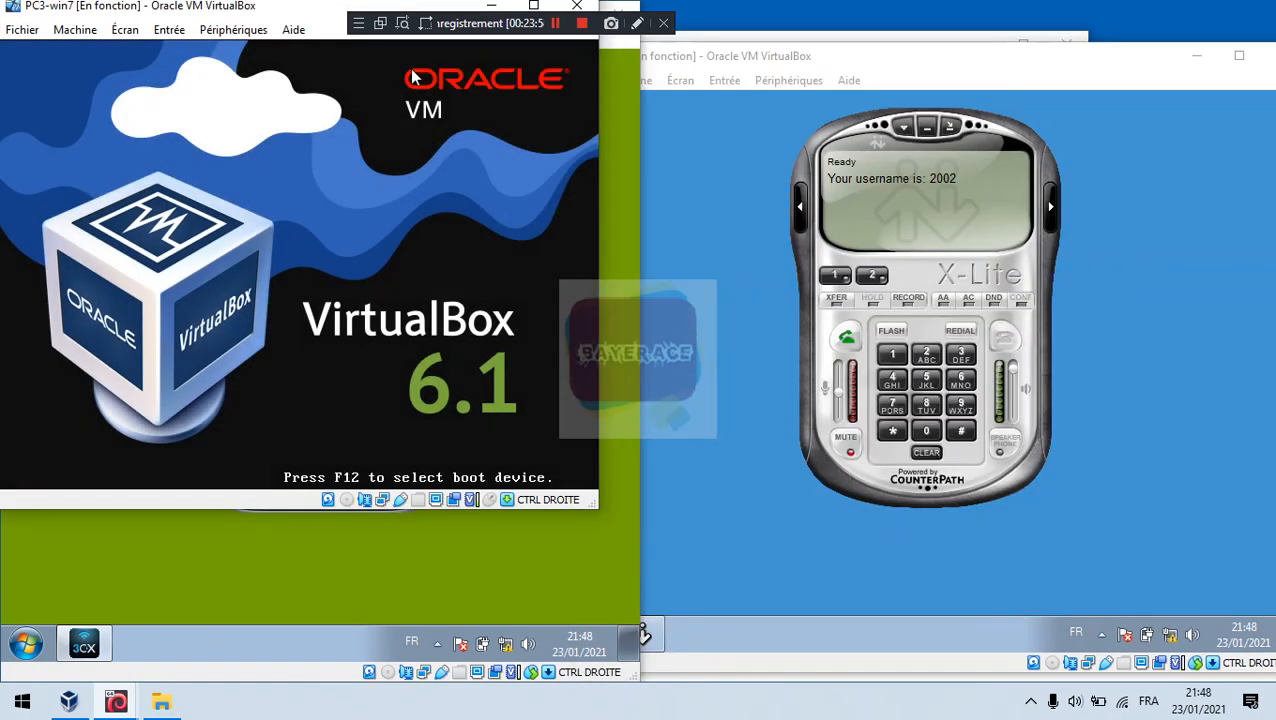
Step: Centre the shrunken PC3 window and bring PC1's 3CXPhone forward
drag(234, 8, 515, 148)
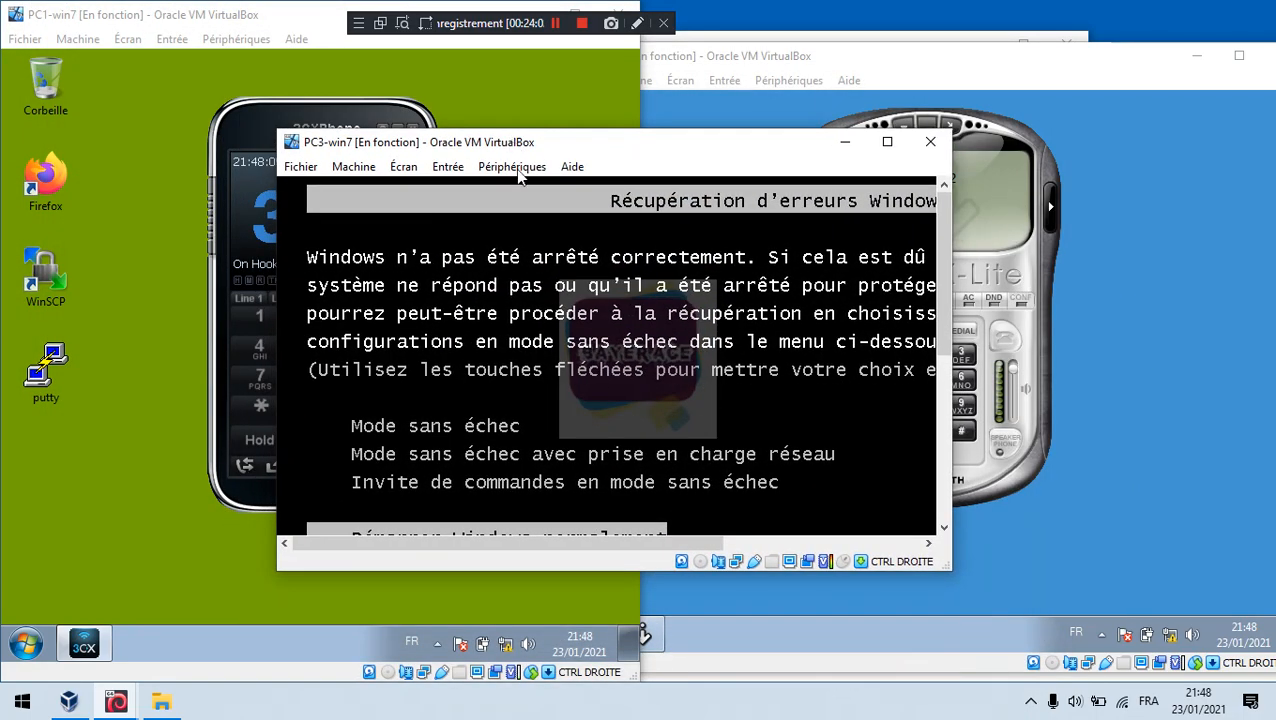
click(1024, 266)
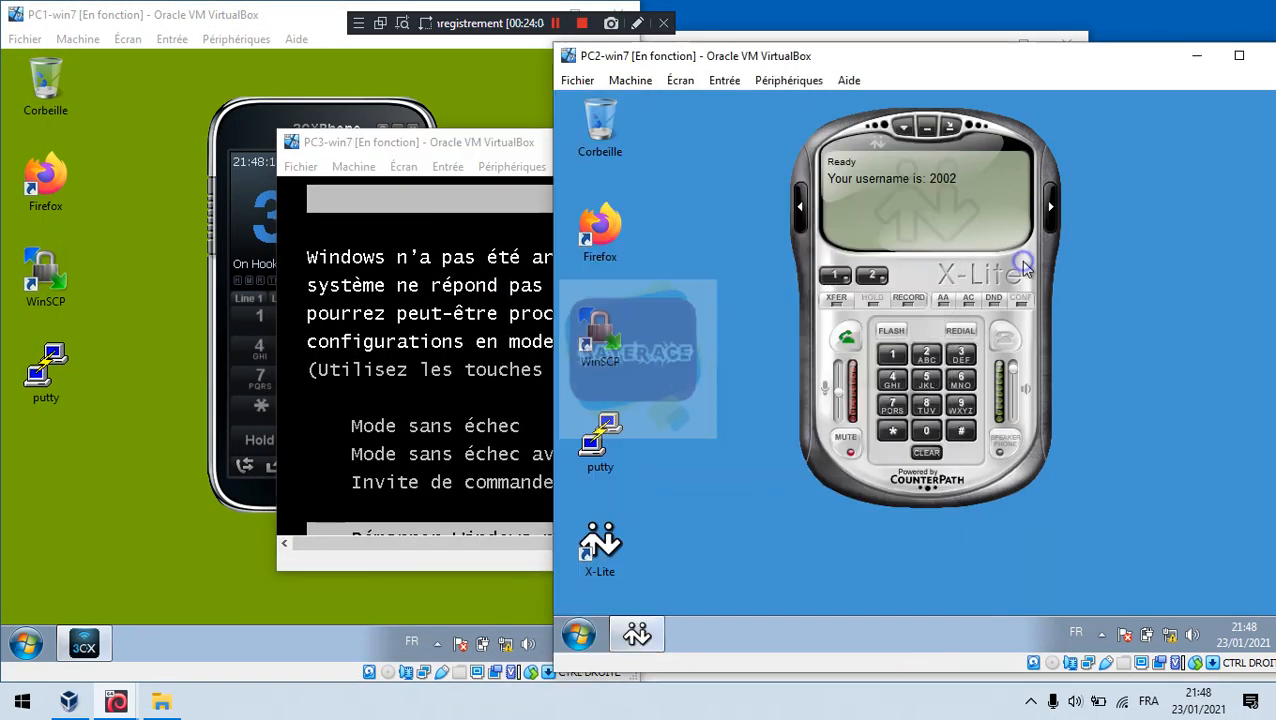
click(256, 198)
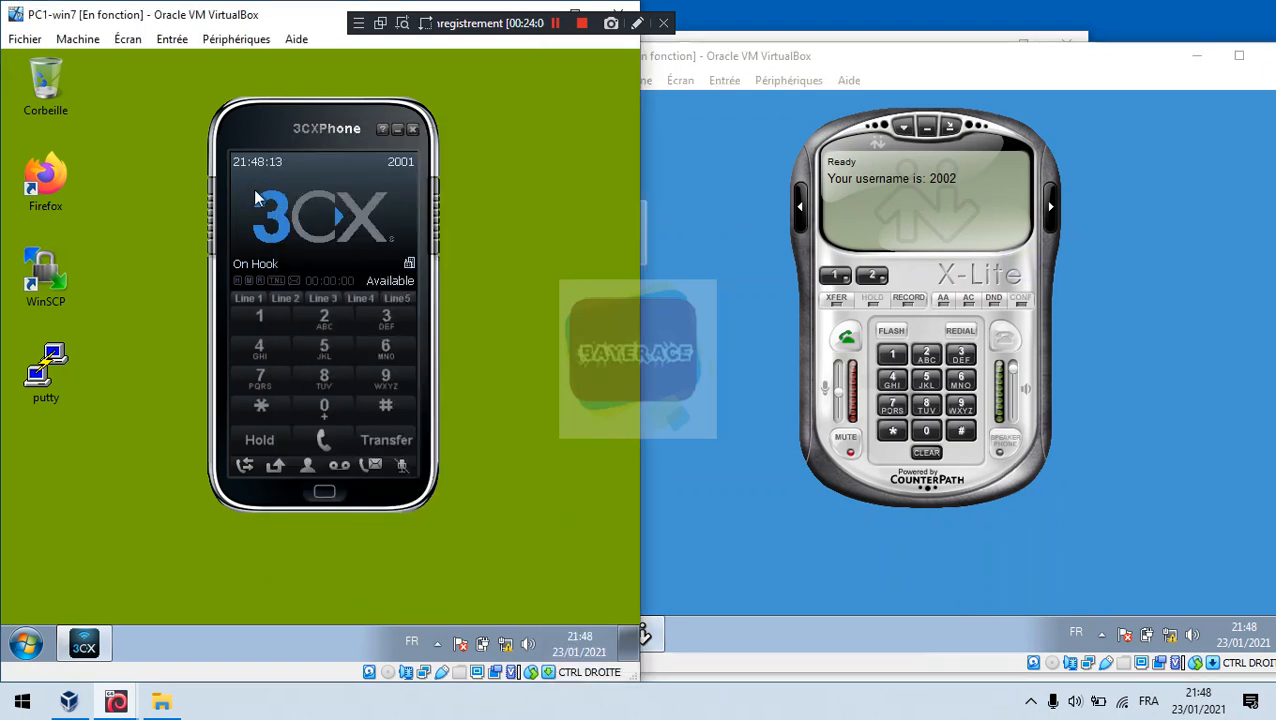
Step: Call 2002 from 3CXPhone, hang up once X-Lite rings, and clear X-Lite's missed call
click(326, 321)
click(324, 410)
click(324, 410)
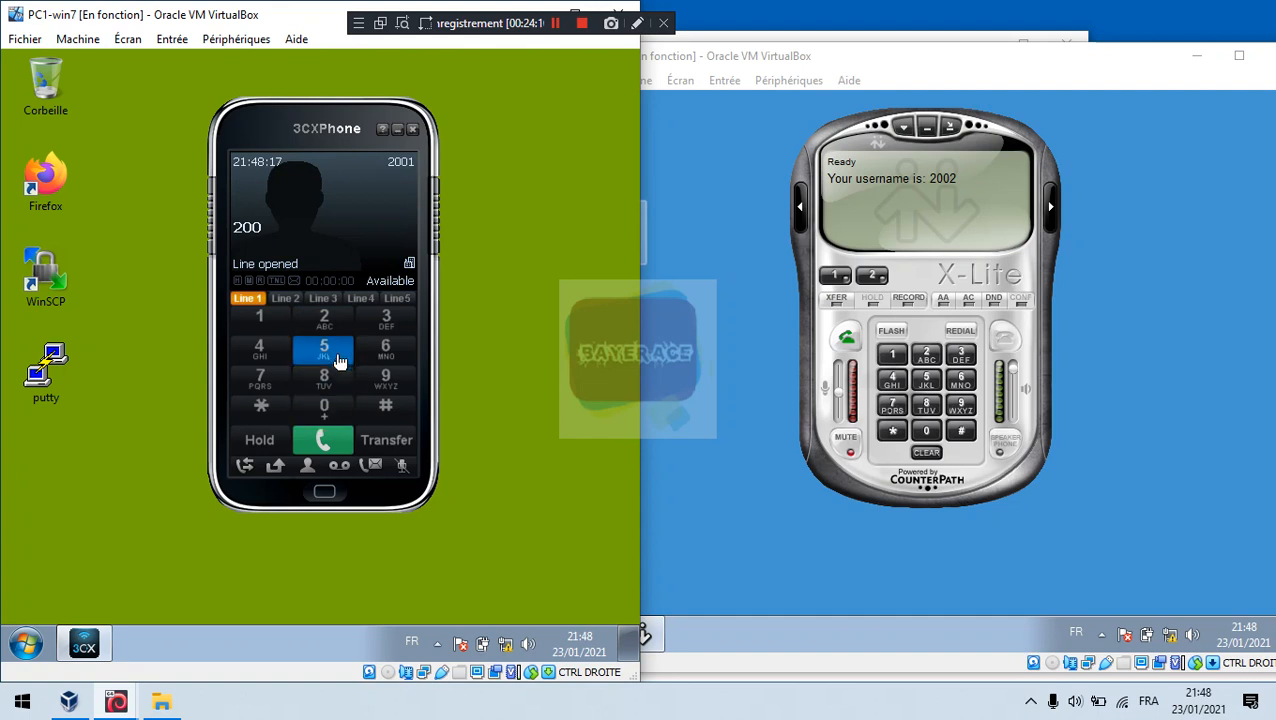
click(340, 324)
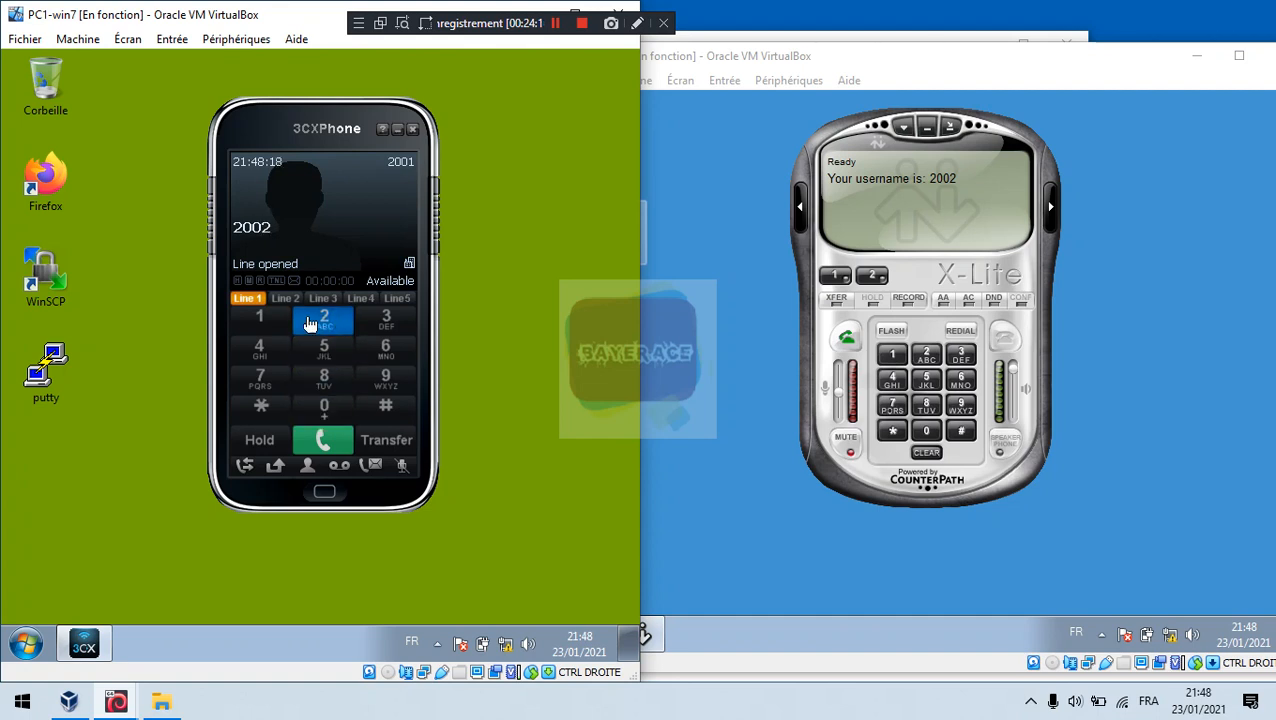
click(330, 442)
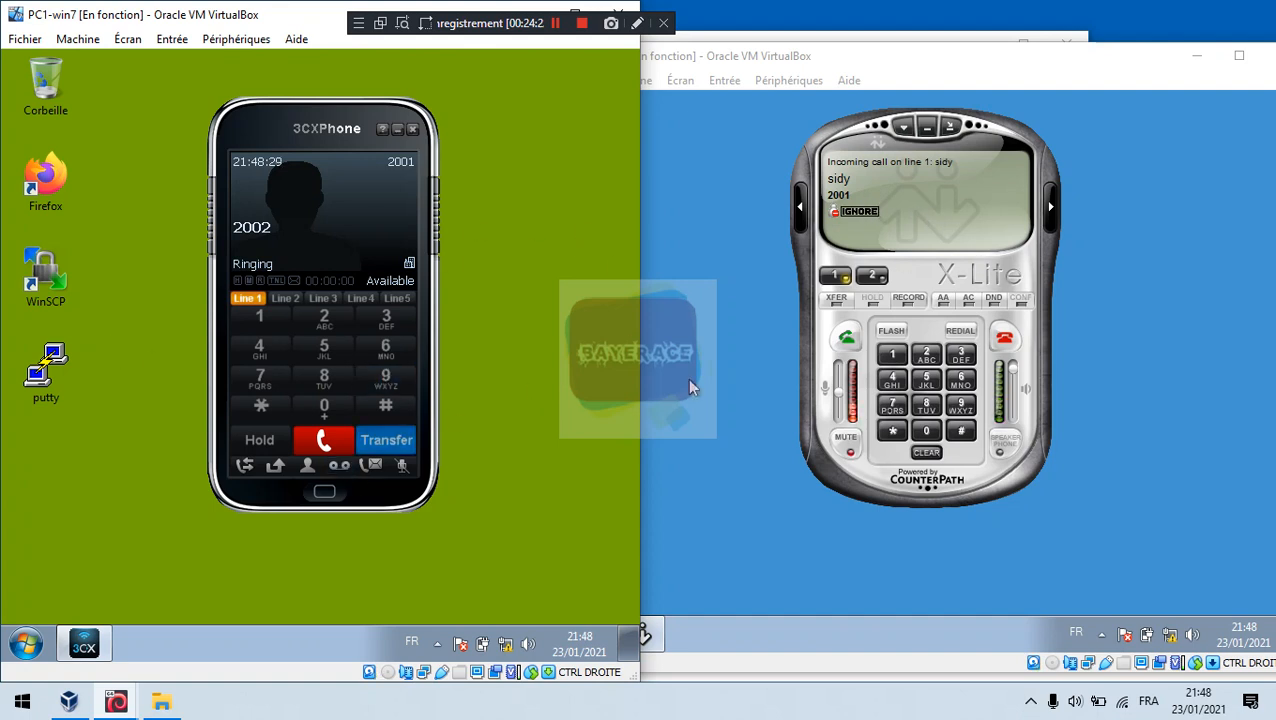
click(322, 441)
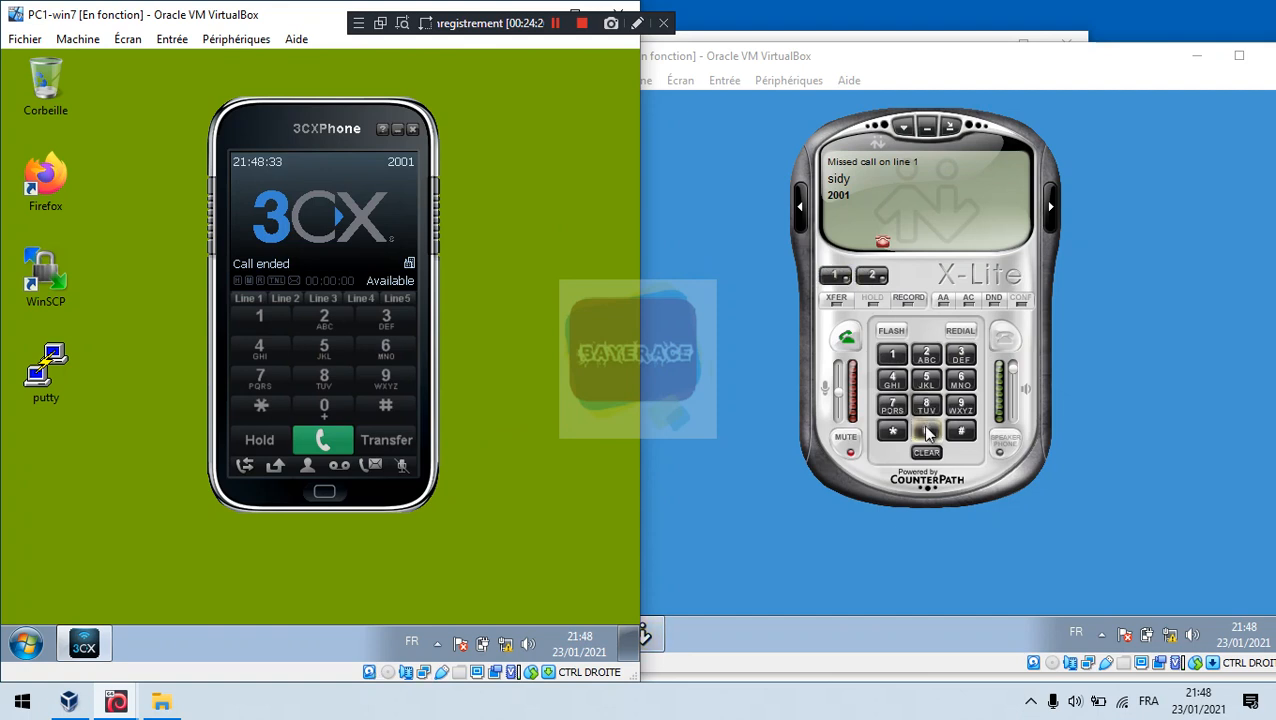
click(934, 455)
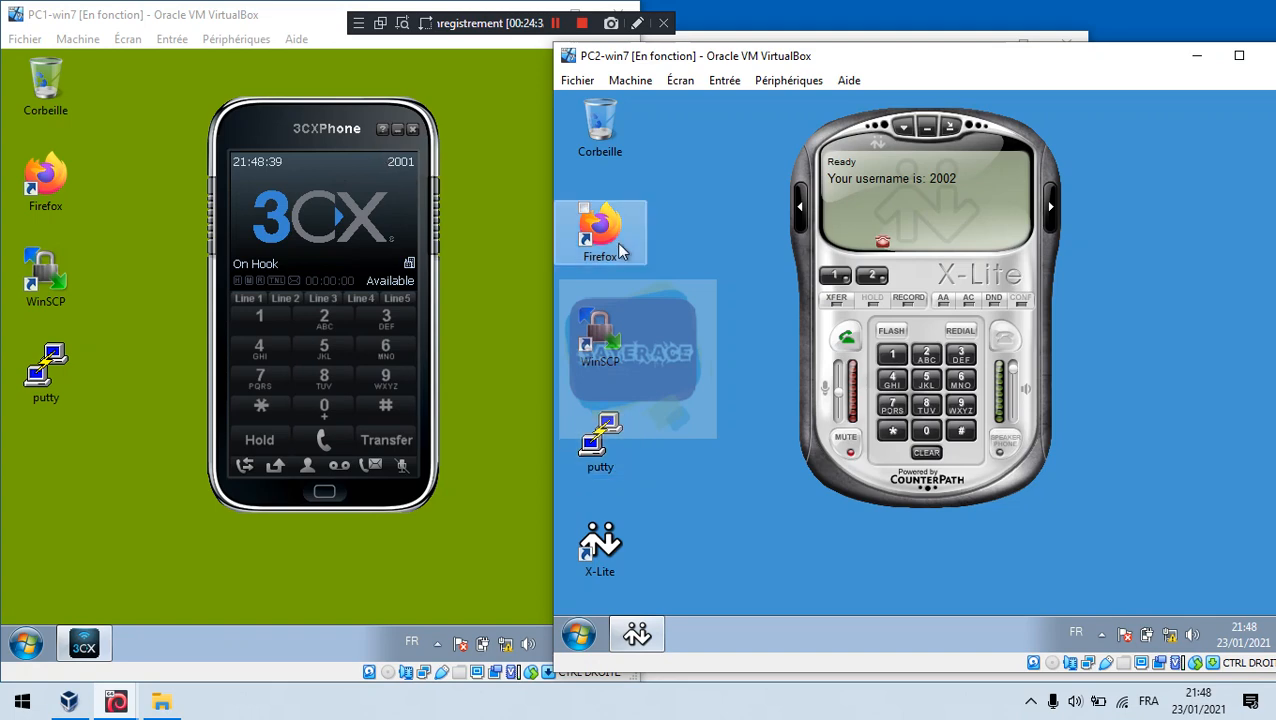
Step: Raise PC3 from the taskbar previews, move it up-right, then bring the Asterisk console forward
click(772, 31)
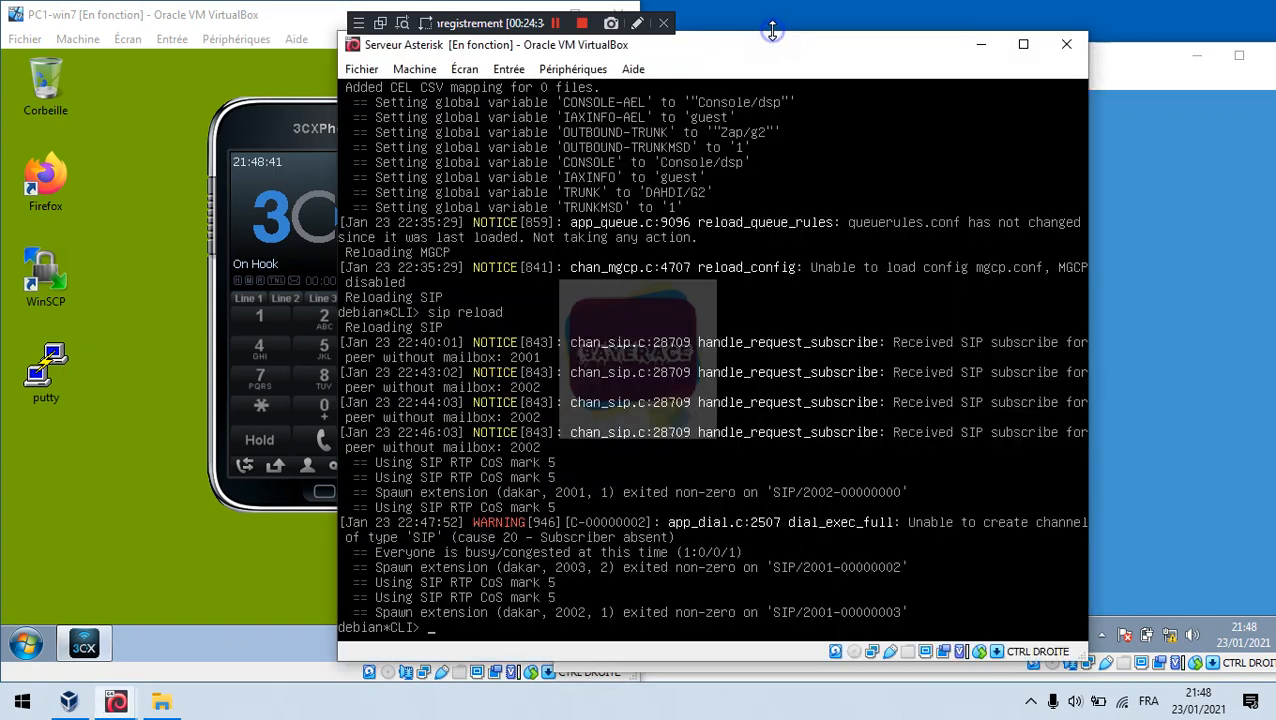
click(1175, 200)
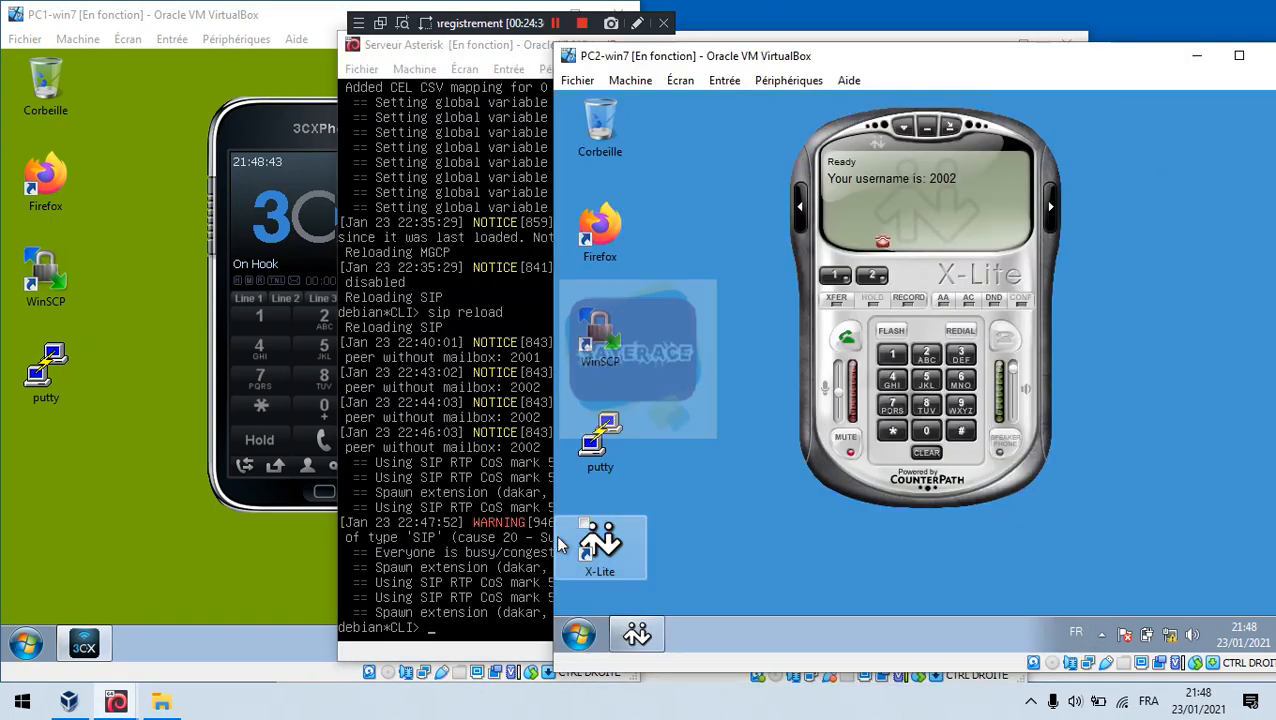
mouse_move(68, 701)
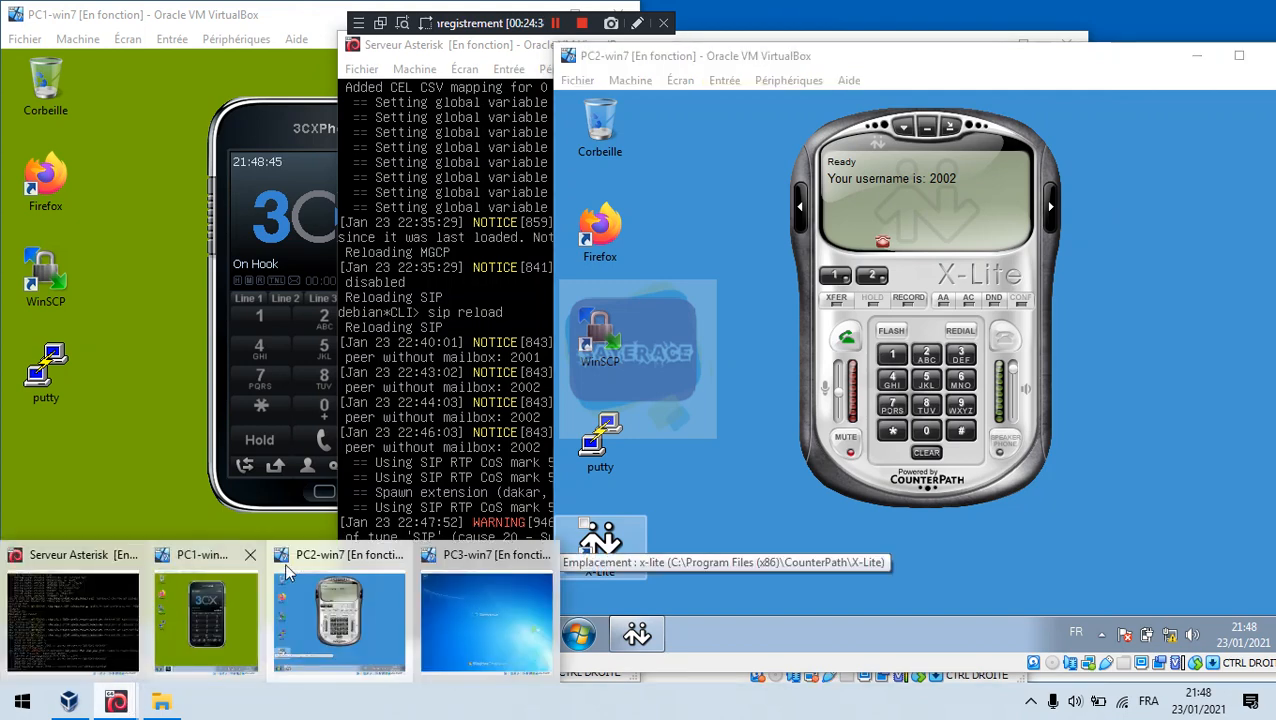
click(478, 598)
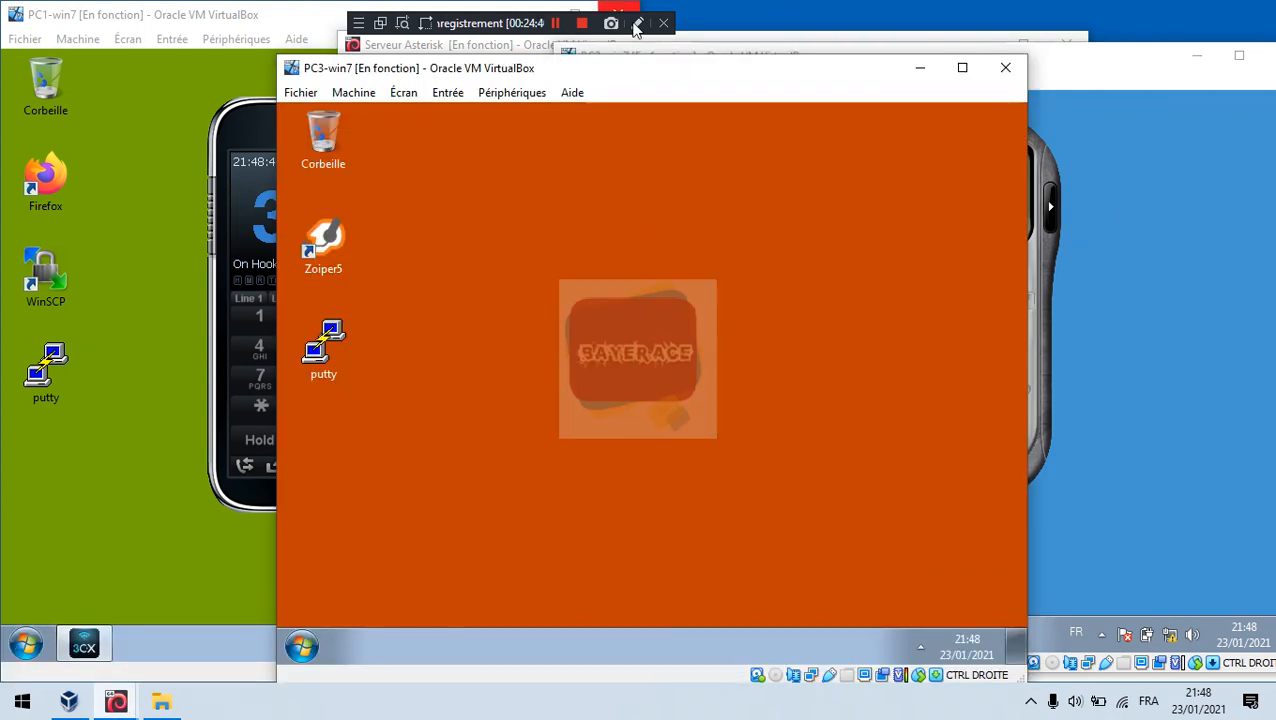
drag(648, 58, 747, 20)
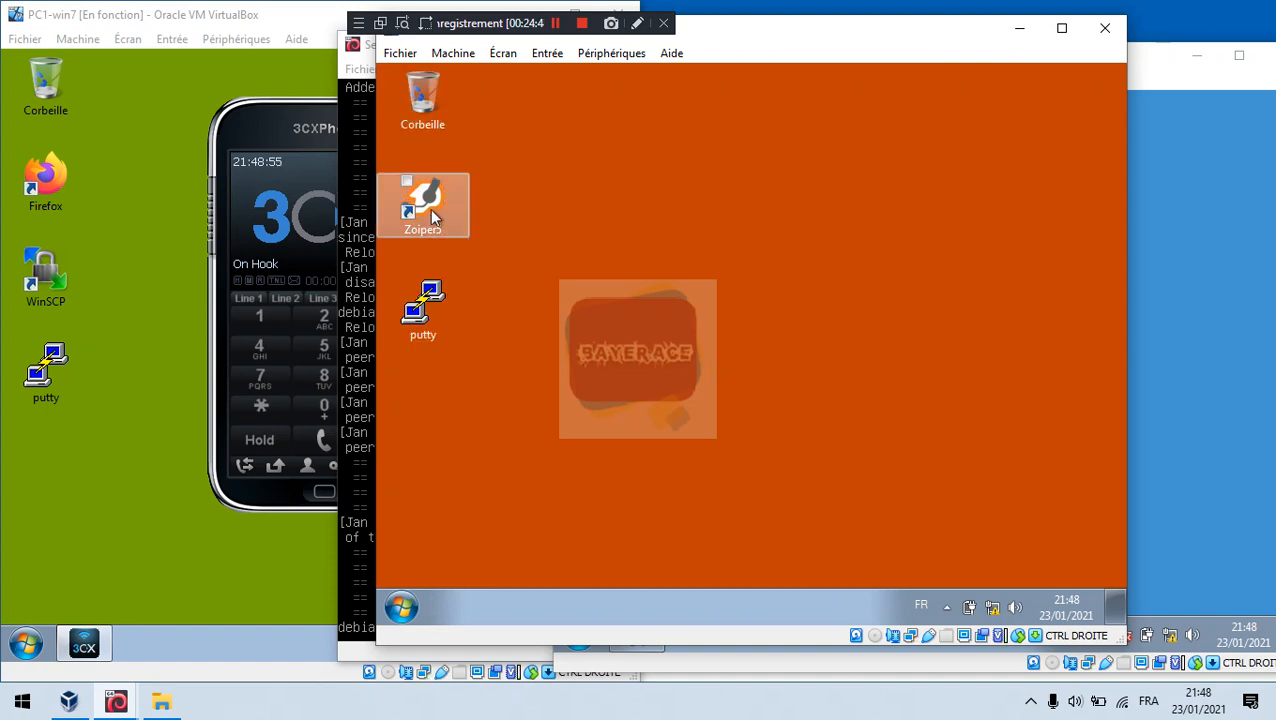
click(356, 317)
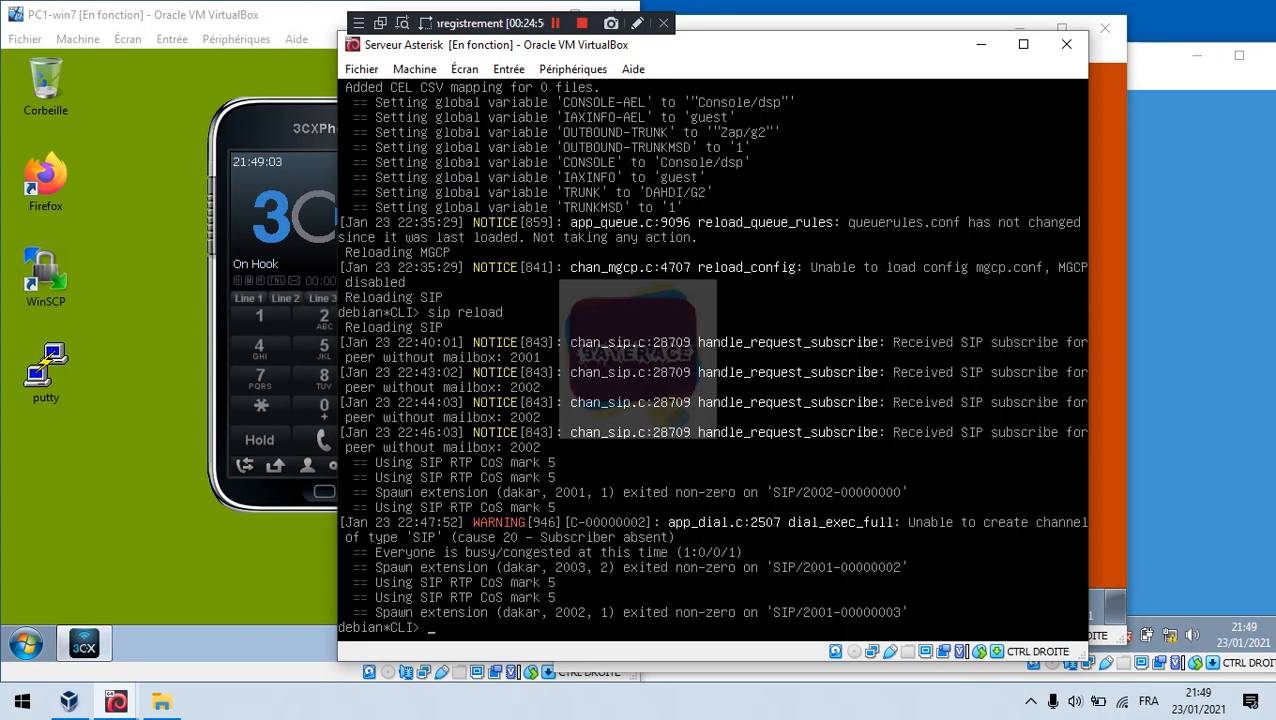
Step: Run 'sip show peers' in the Asterisk console, showing 2001 and 2002 online, then raise PC3
text(si)
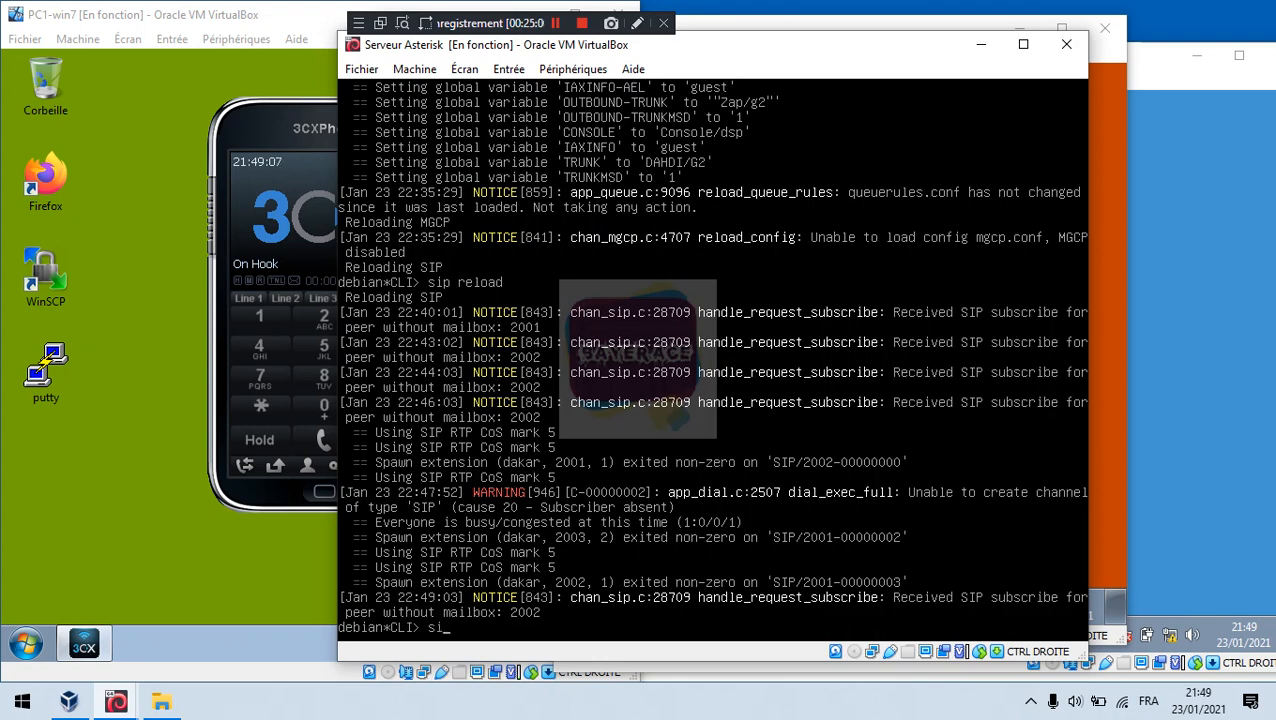
key(ctrl+l)
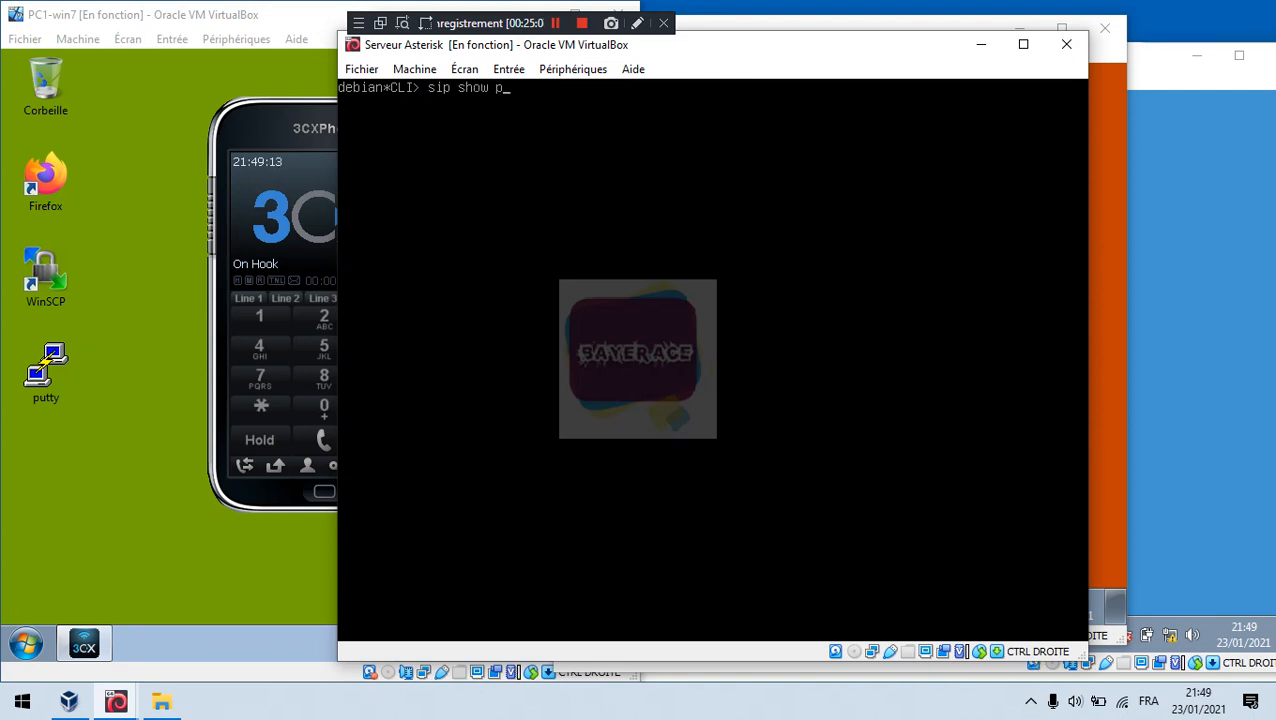
key(Tab)
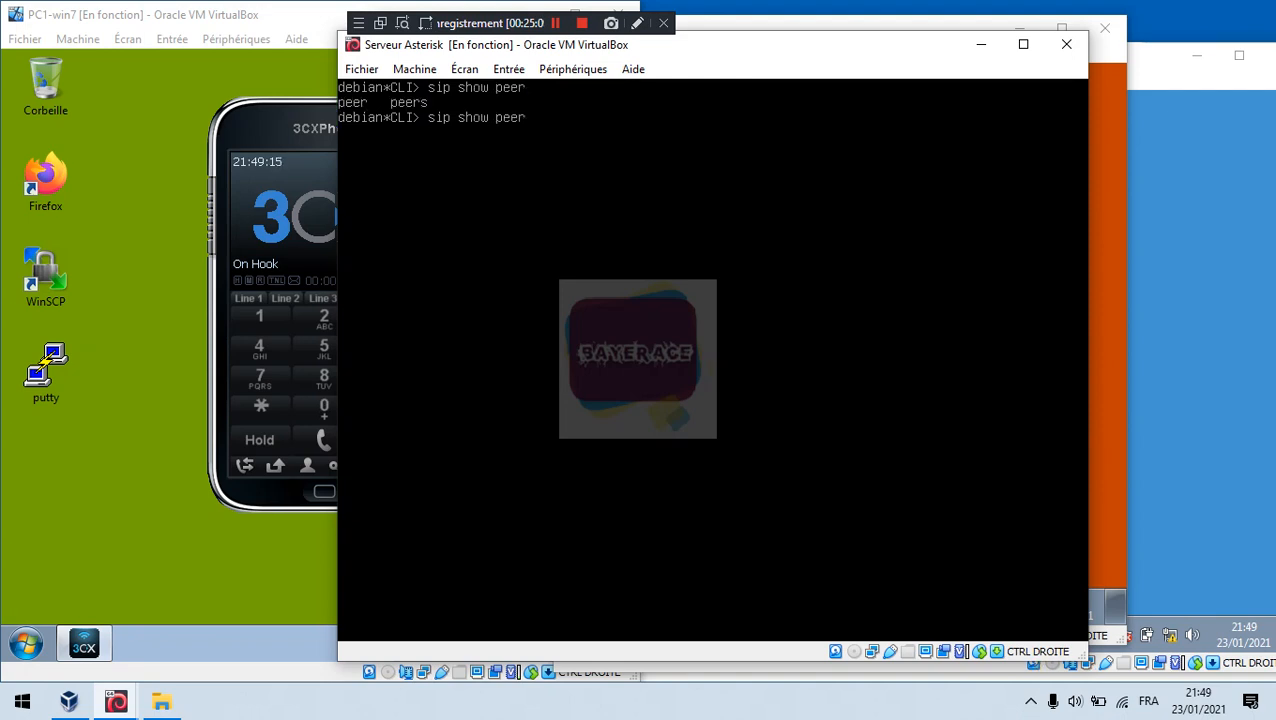
key(ctrl+l)
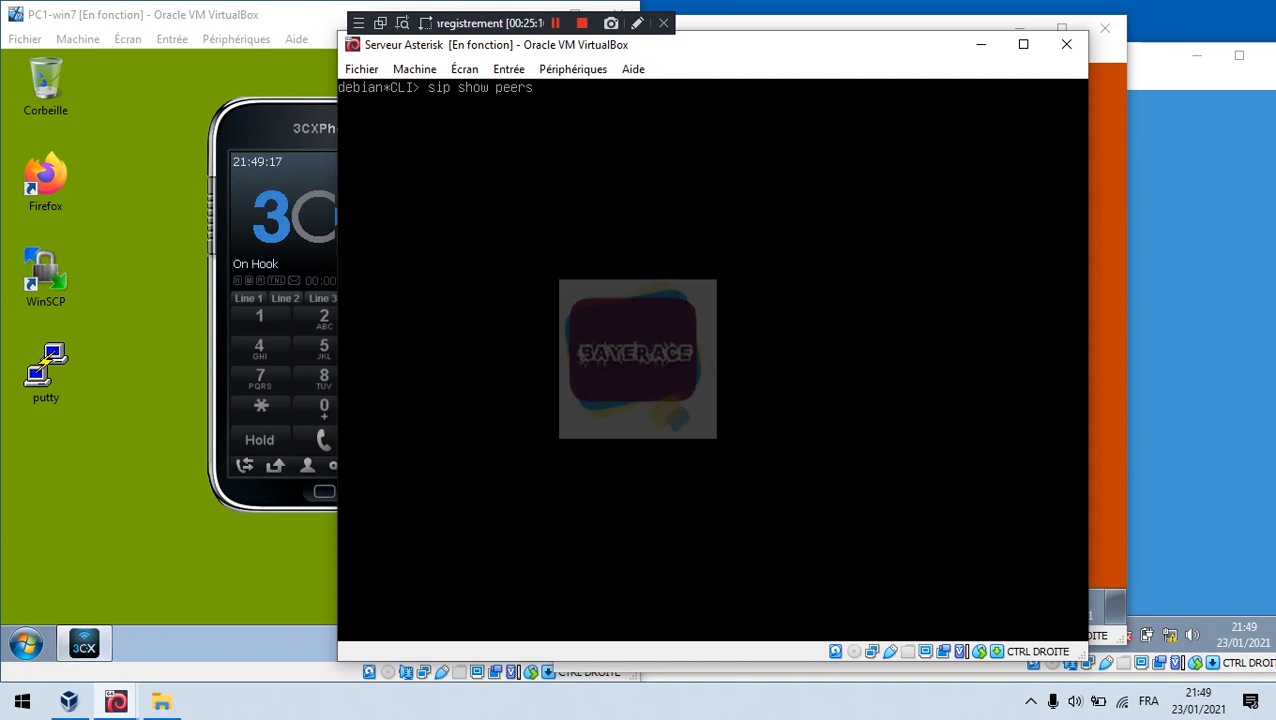
key(Return)
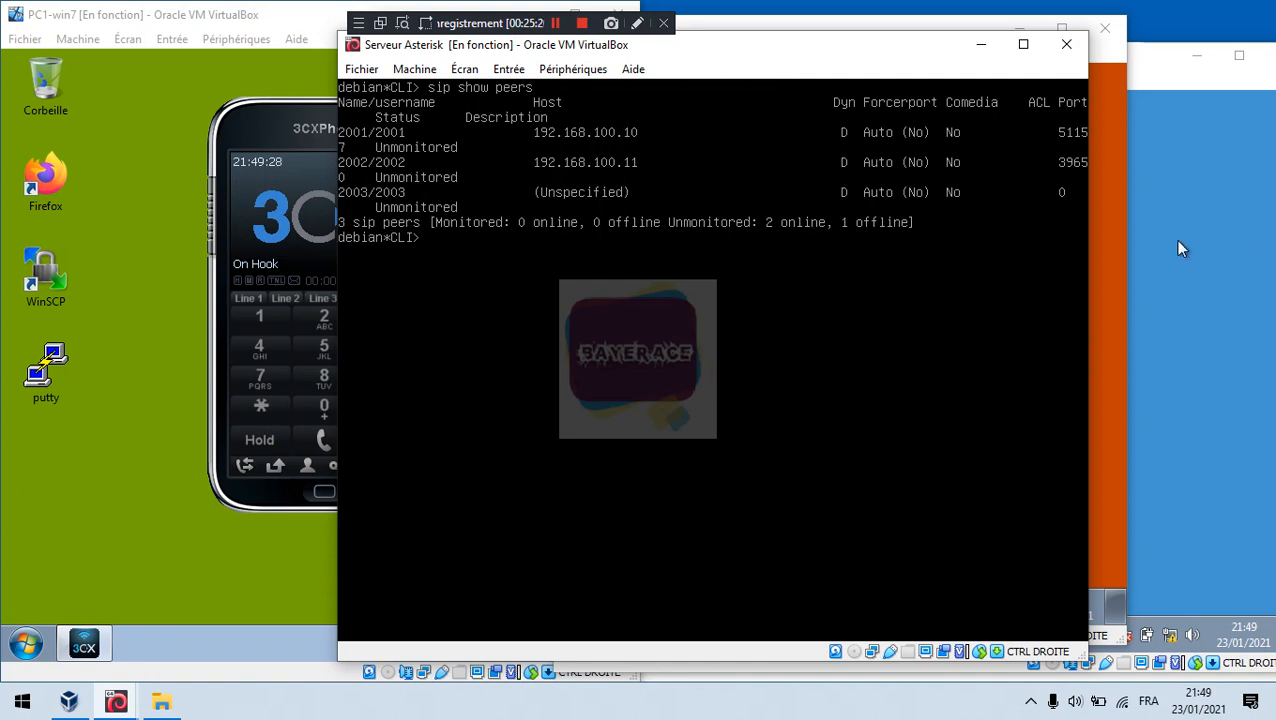
click(1116, 284)
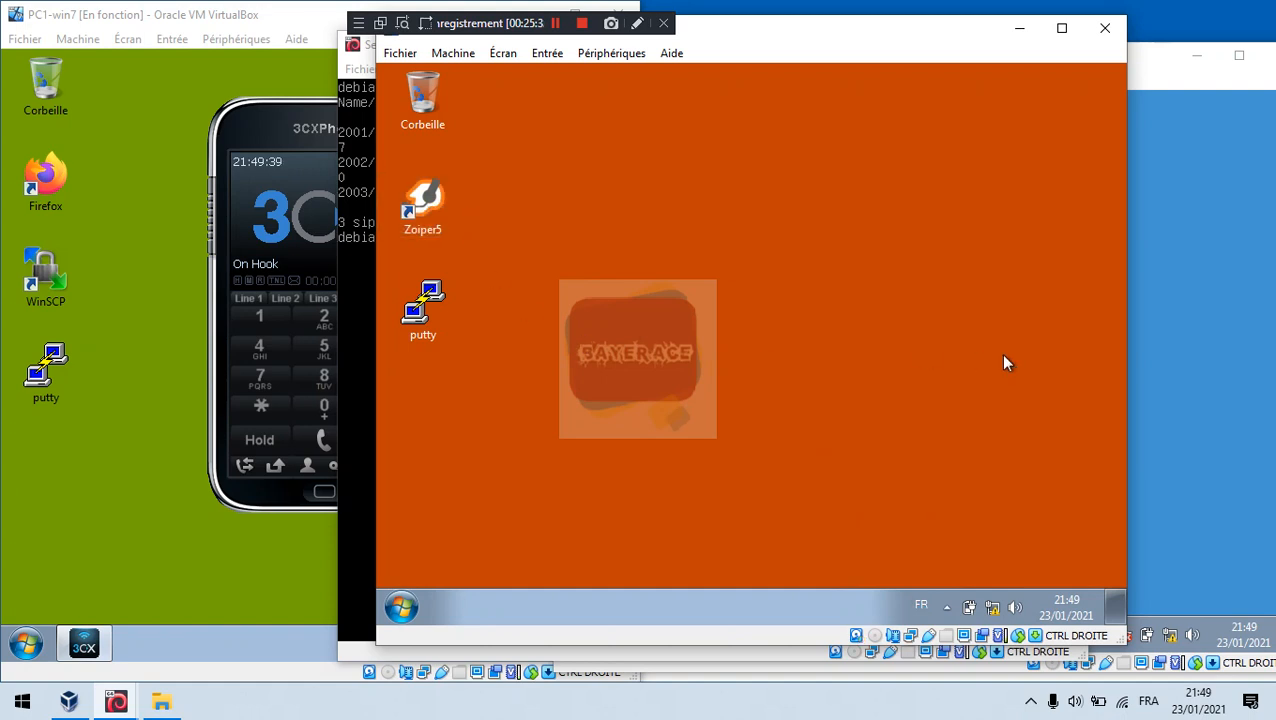
Step: Cycle through the PC1, PC2 and PC3 VM windows, hiding PC3
click(1233, 170)
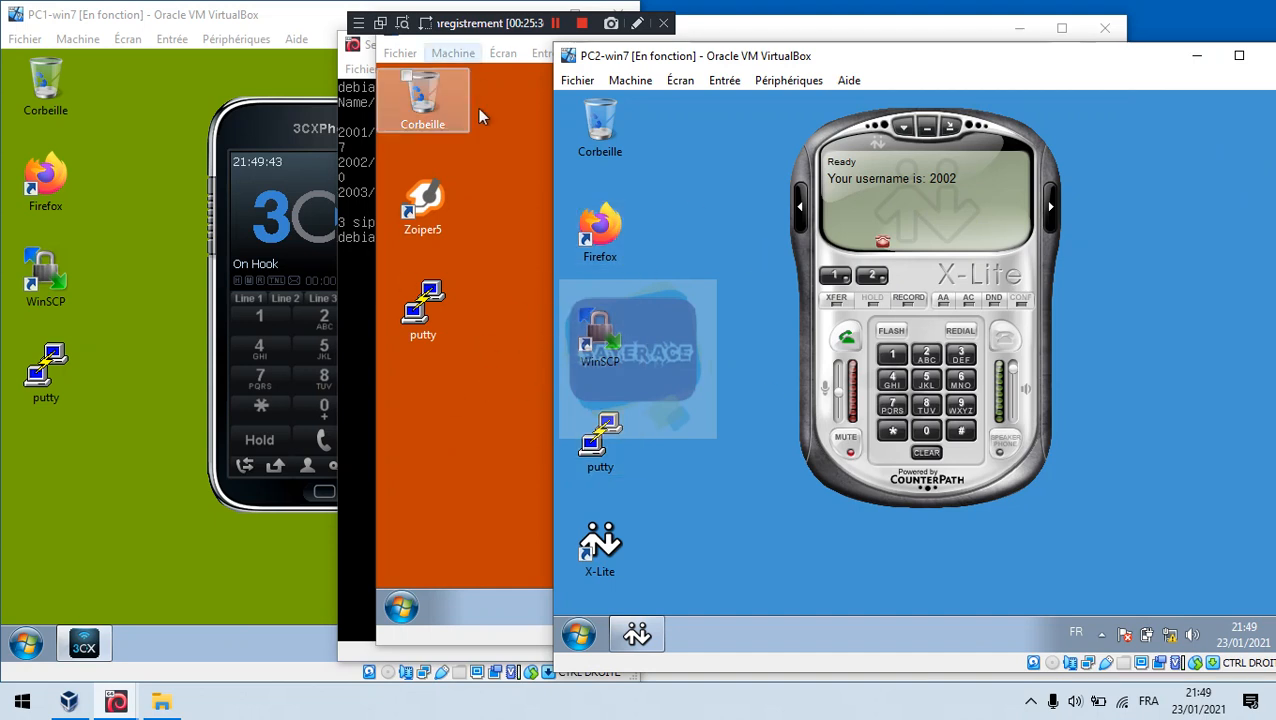
click(512, 198)
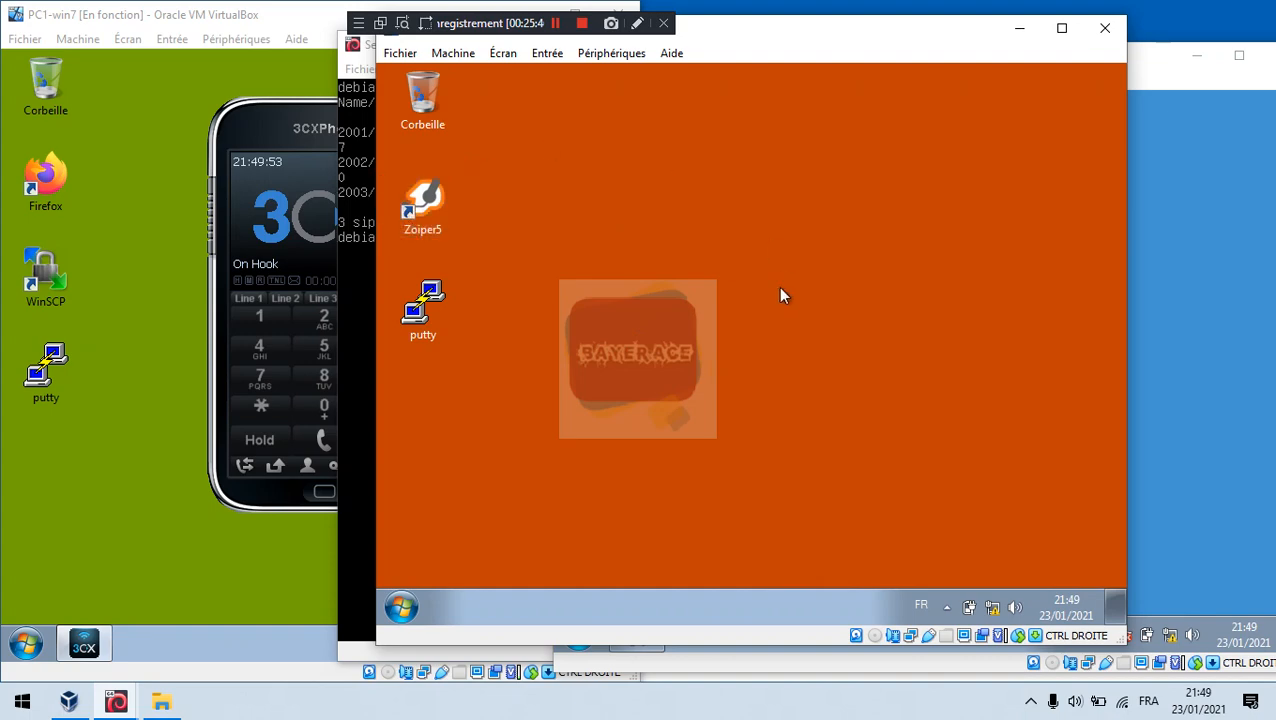
click(1019, 28)
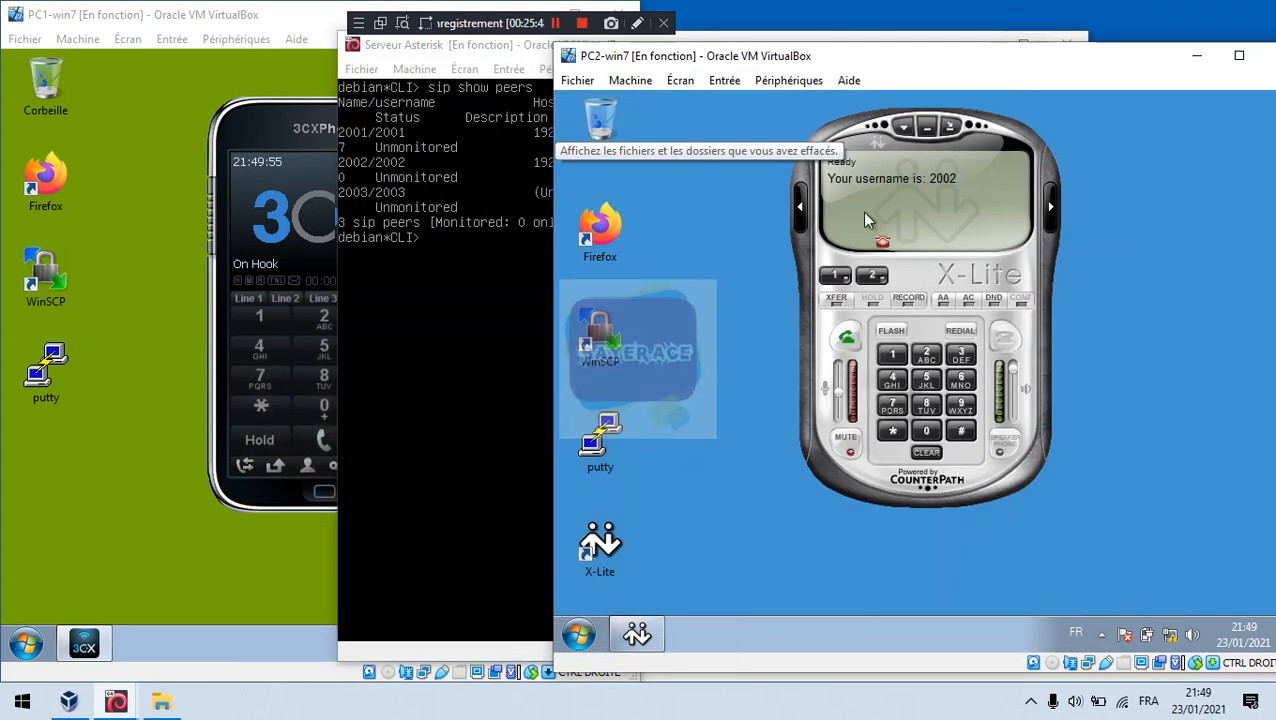
click(215, 151)
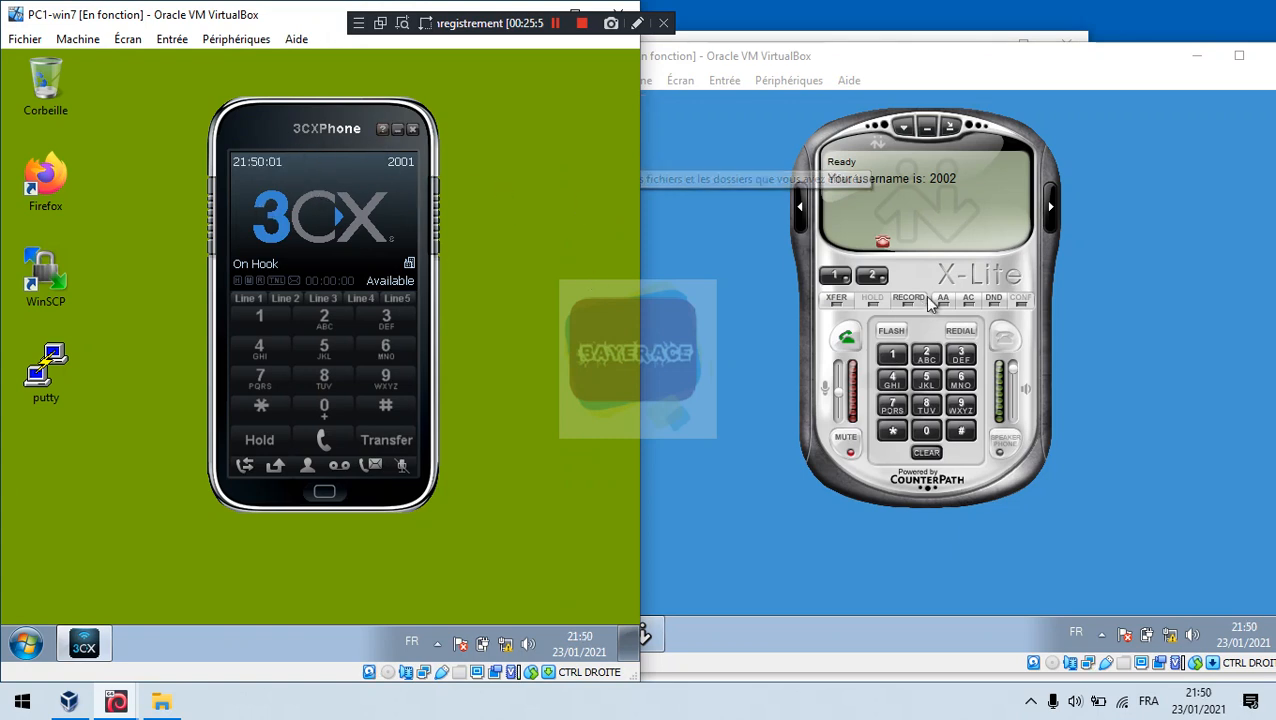
click(952, 234)
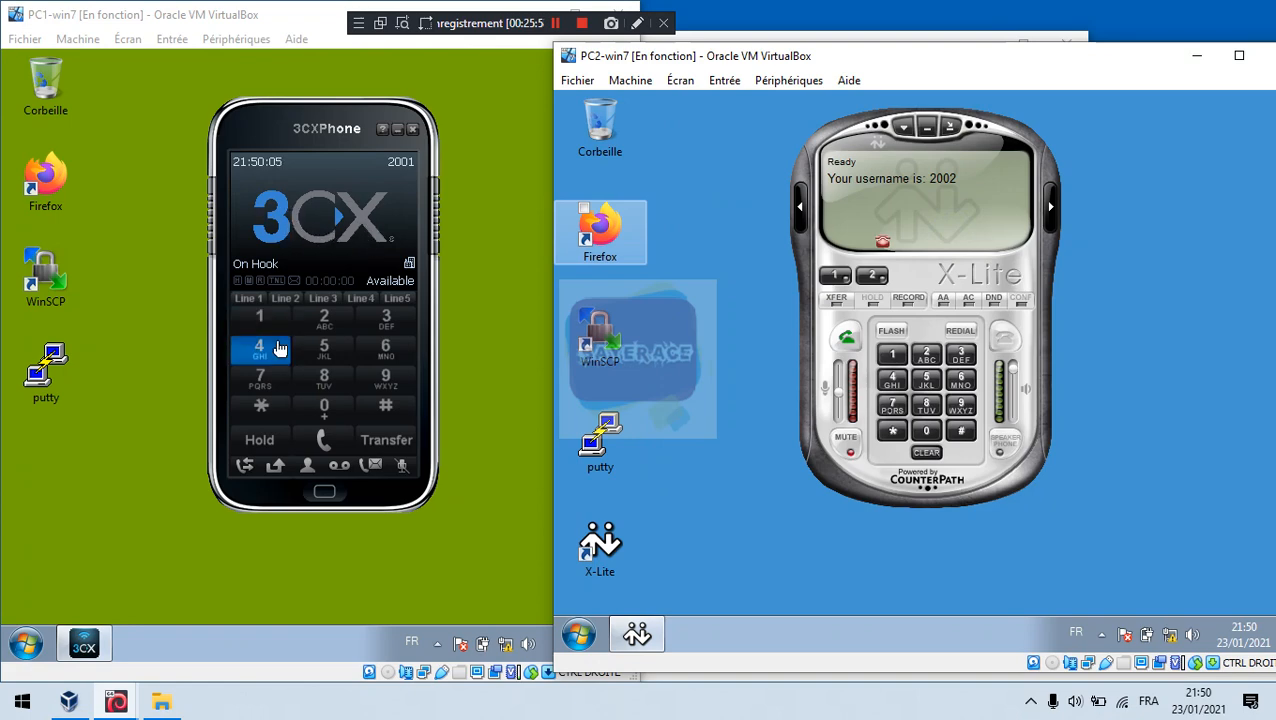
Step: Raise PC1-win7 from the taskbar previews and enter digit 2 on its 3CXPhone keypad
click(121, 704)
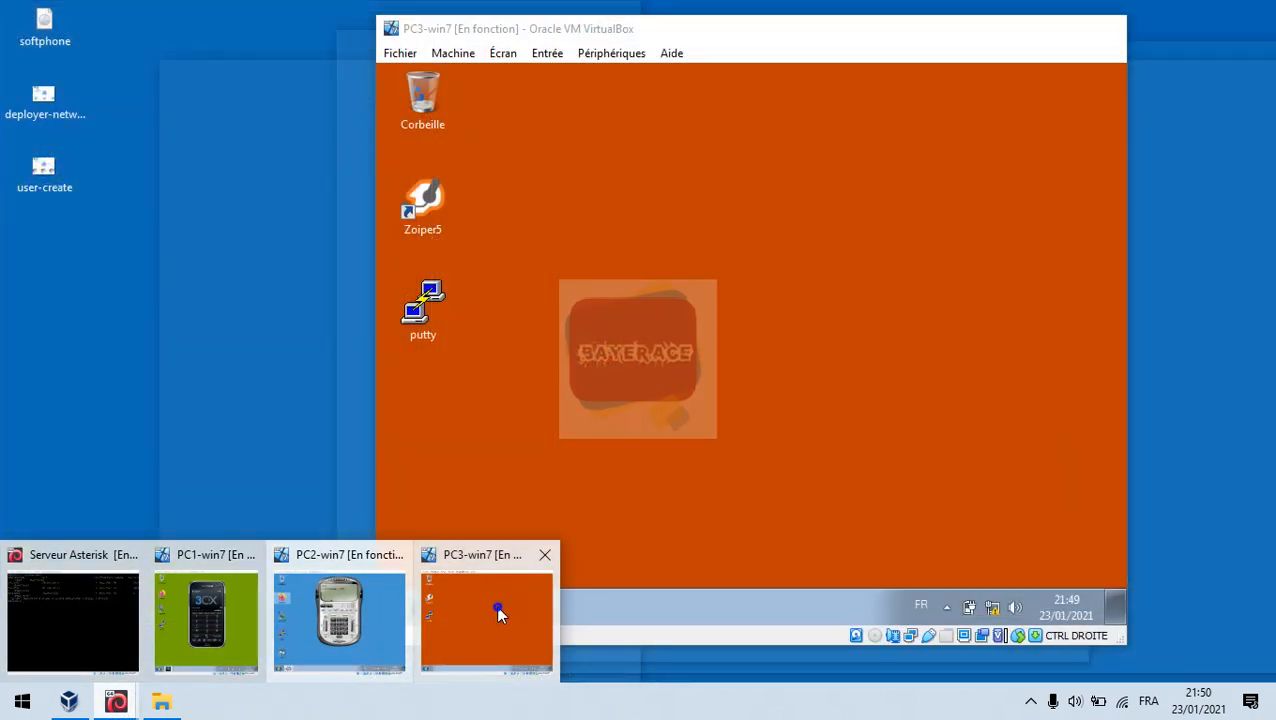
click(498, 612)
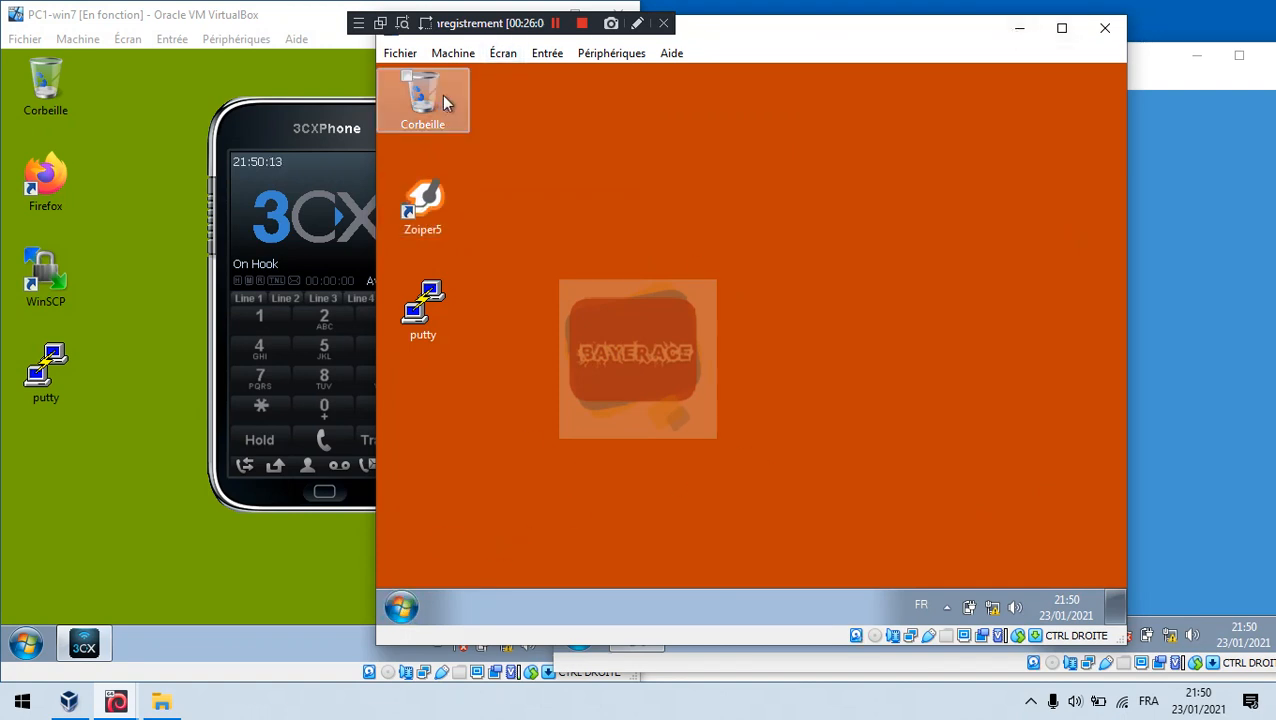
click(283, 169)
click(1175, 230)
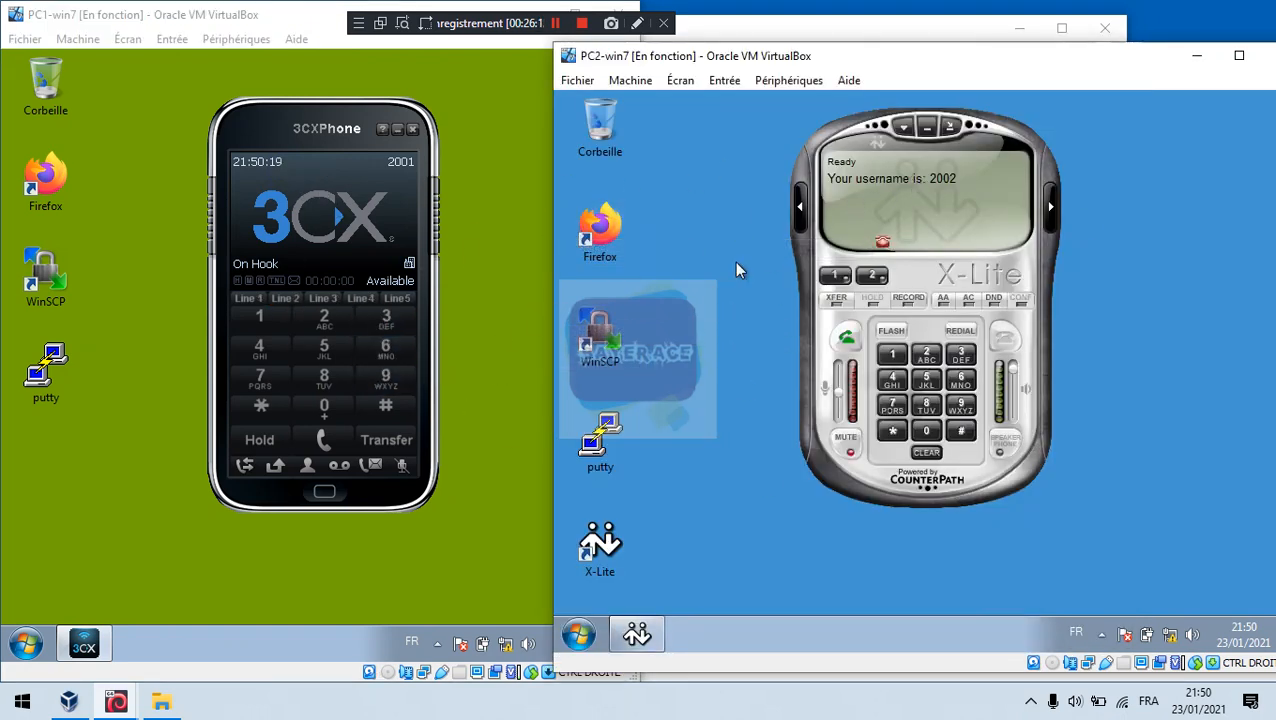
click(329, 320)
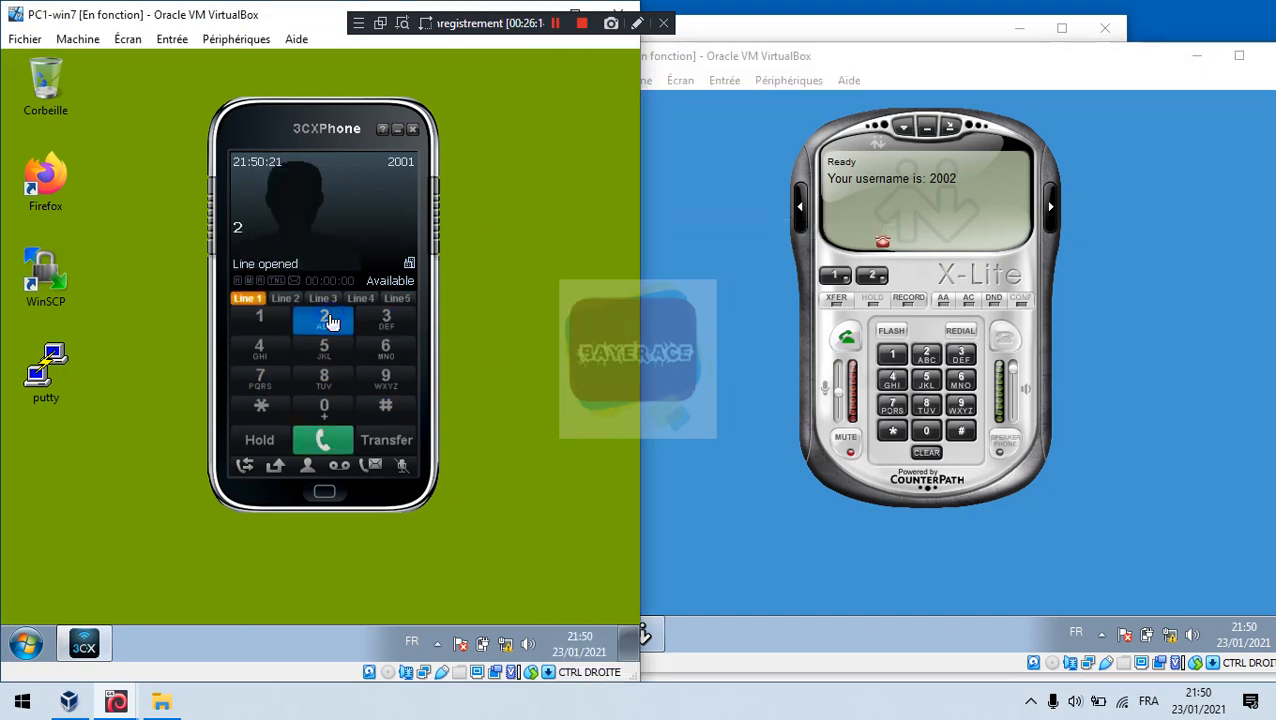
Step: Toggle the 3CXPhone main menu twice, ending back on its dialer
click(324, 491)
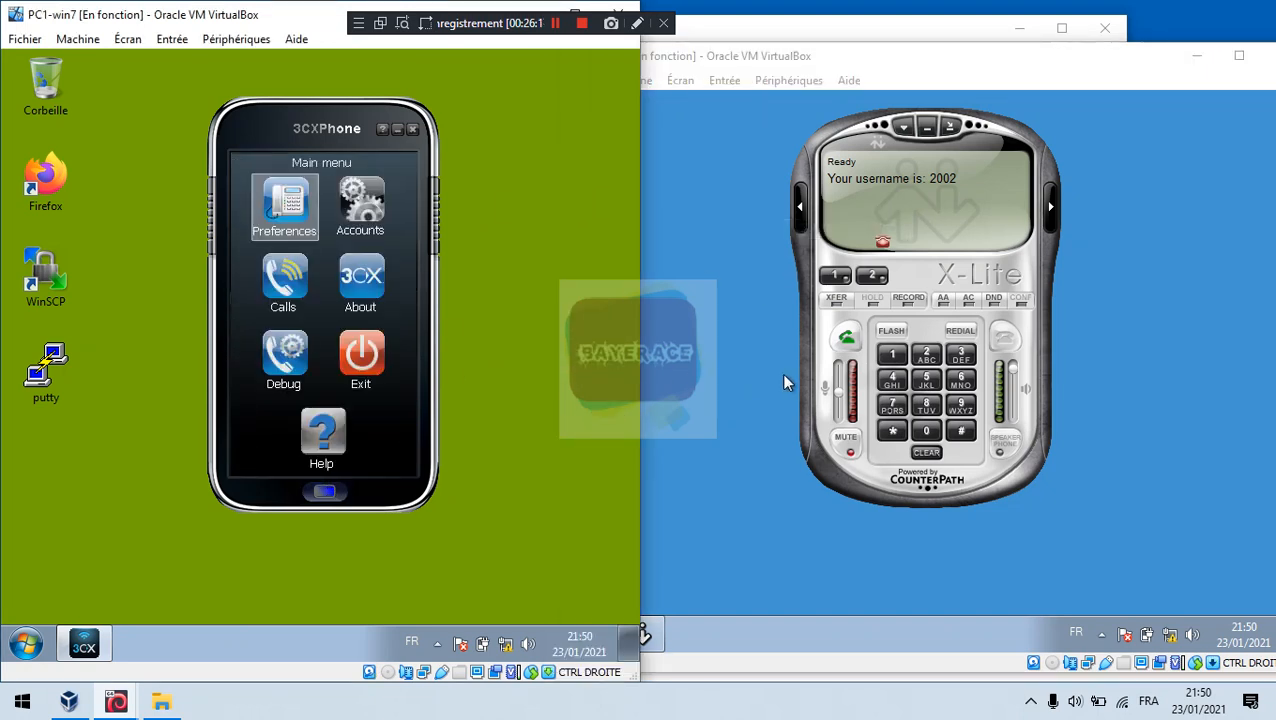
click(324, 493)
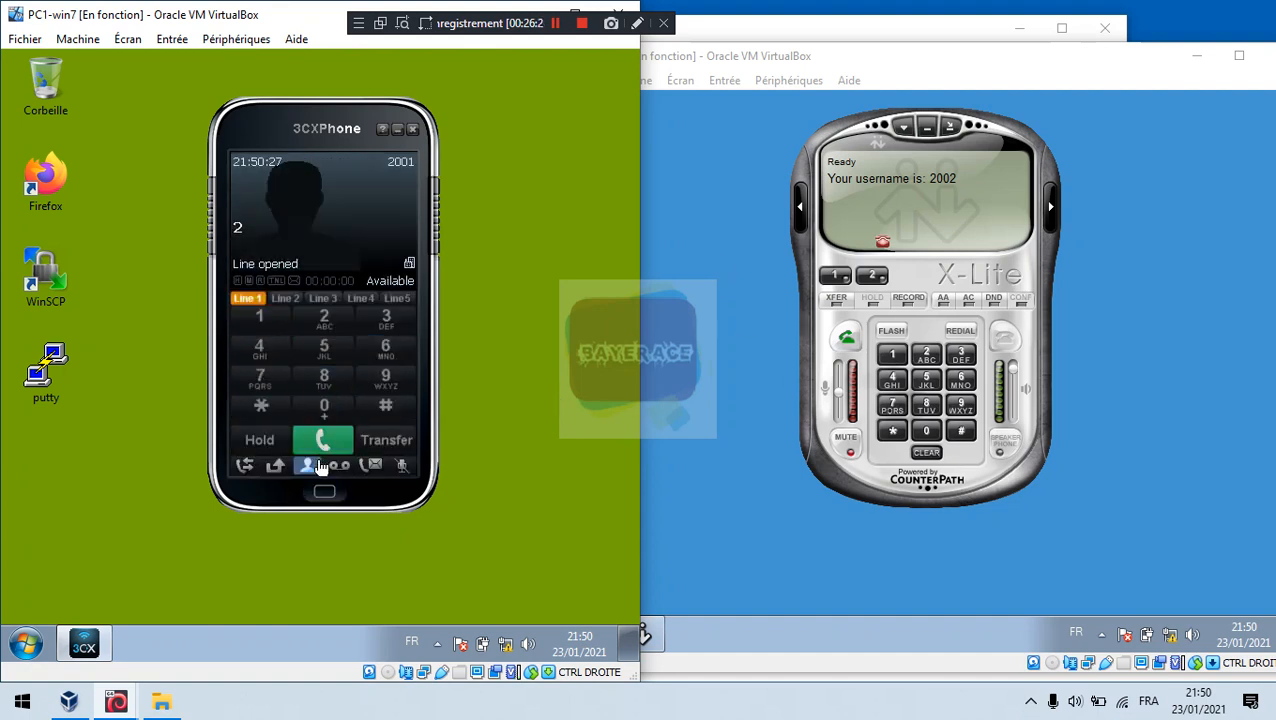
click(326, 493)
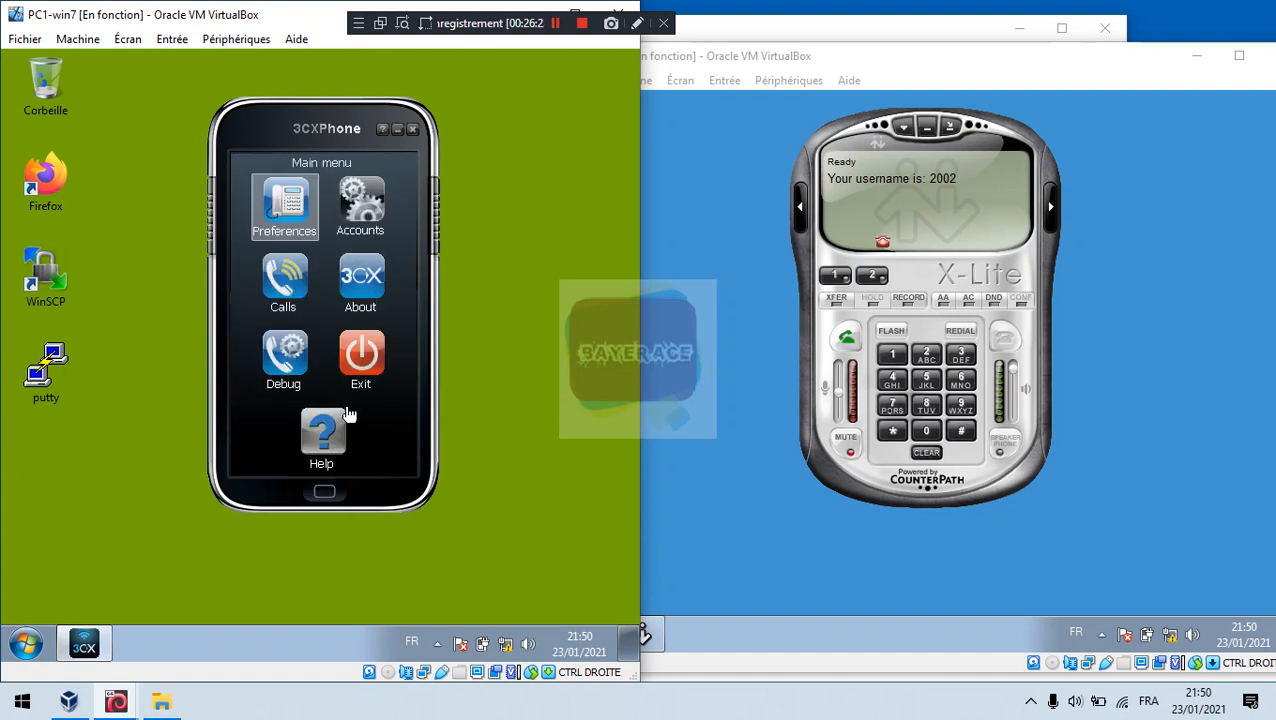
click(324, 493)
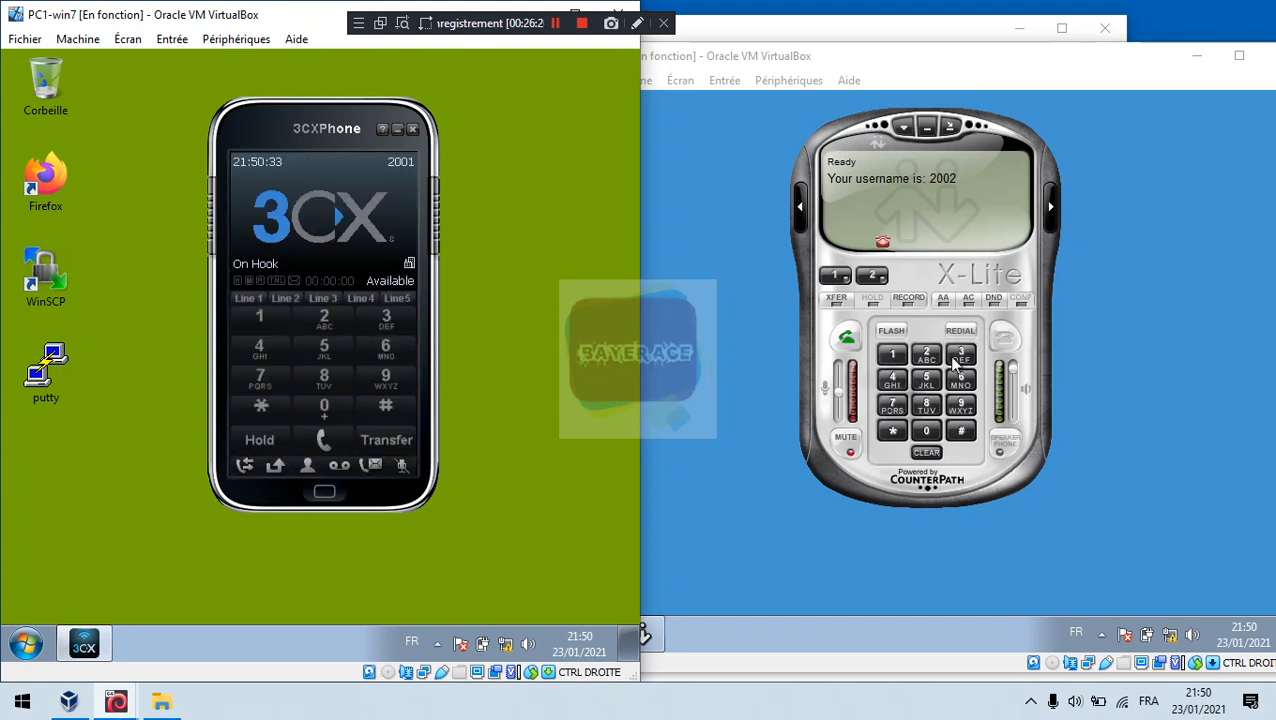
Step: On PC2's X-Lite, dial 2001 and place the call
click(927, 357)
click(926, 430)
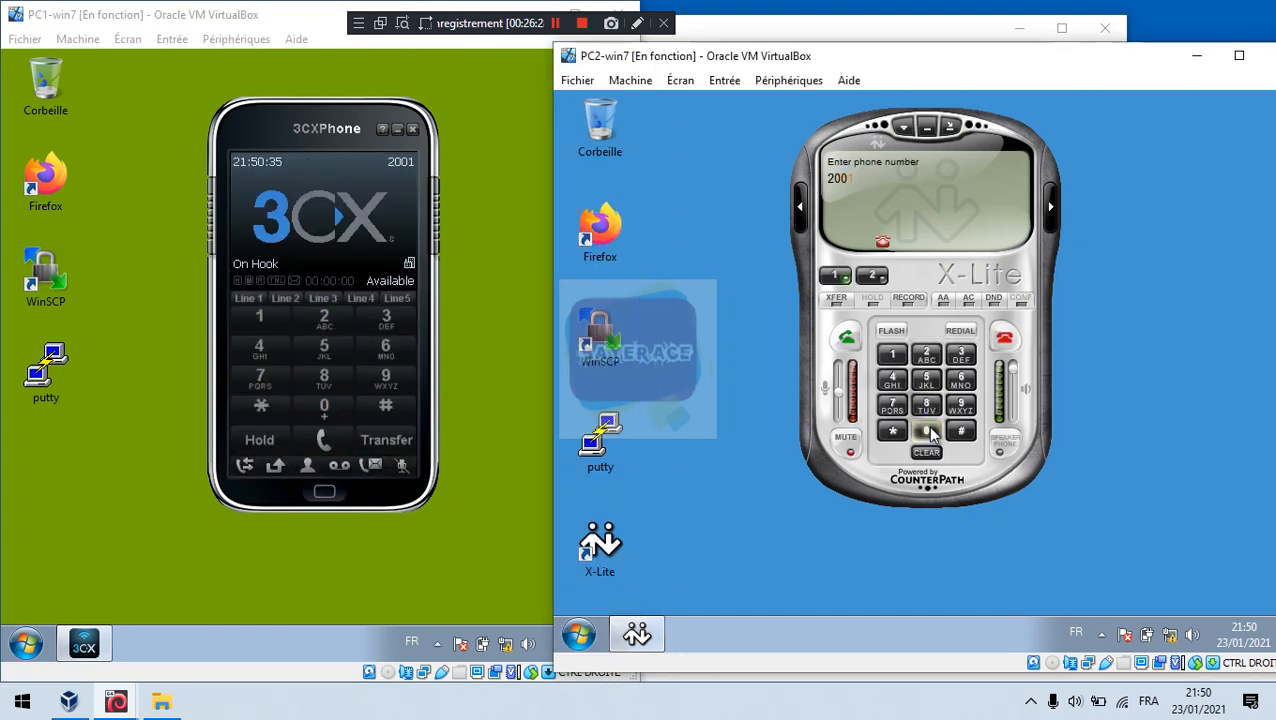
click(926, 430)
click(893, 354)
click(846, 338)
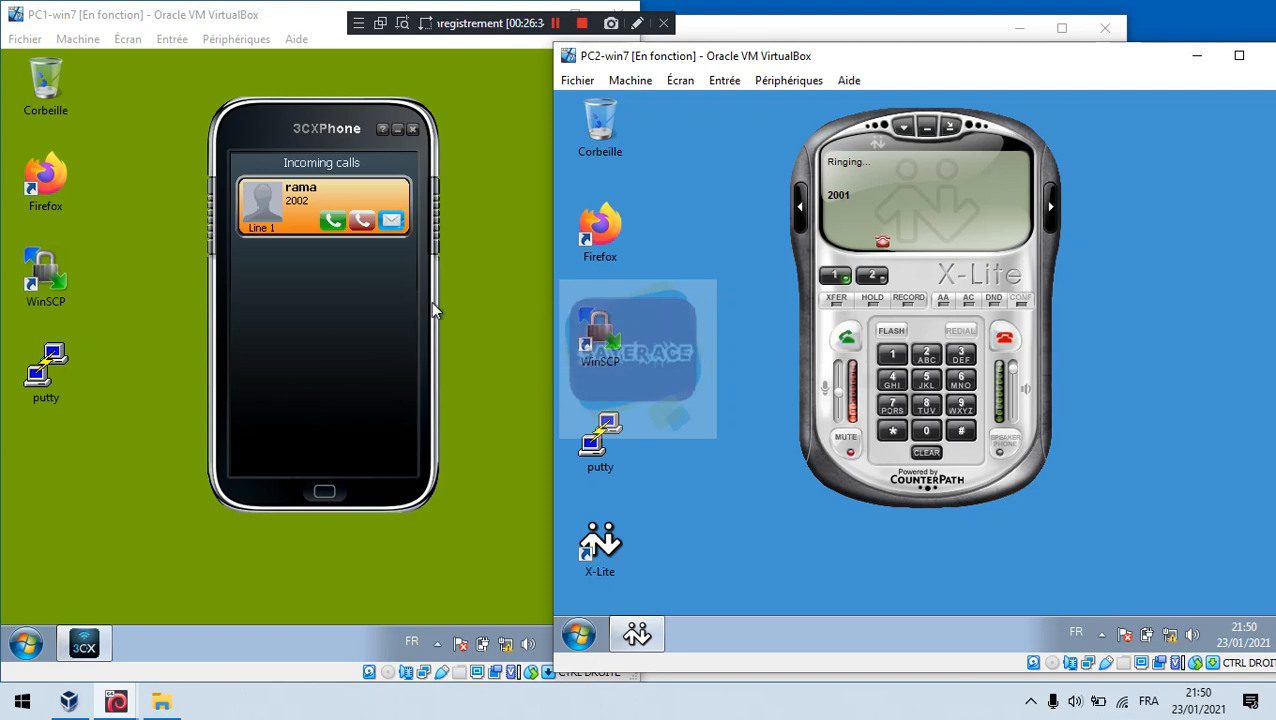
Step: Let it ring on PC1's 3CXPhone, hang up in X-Lite, then raise PC3
click(328, 489)
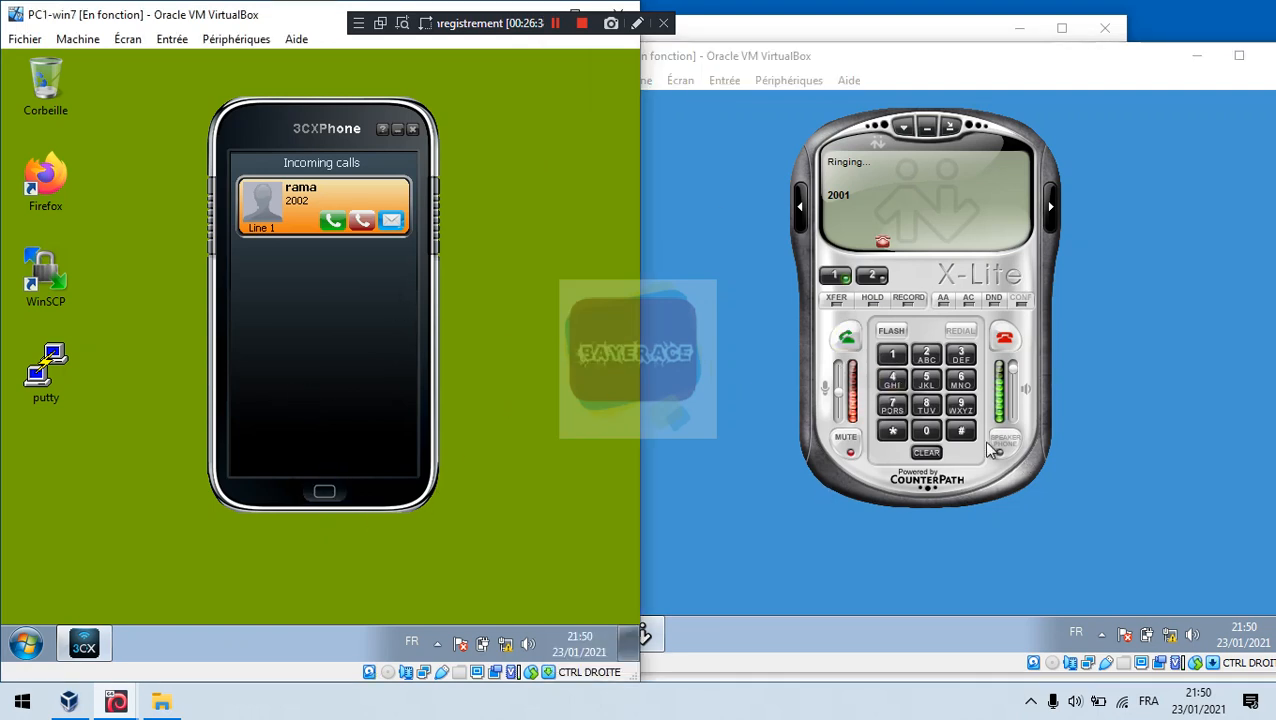
click(1004, 339)
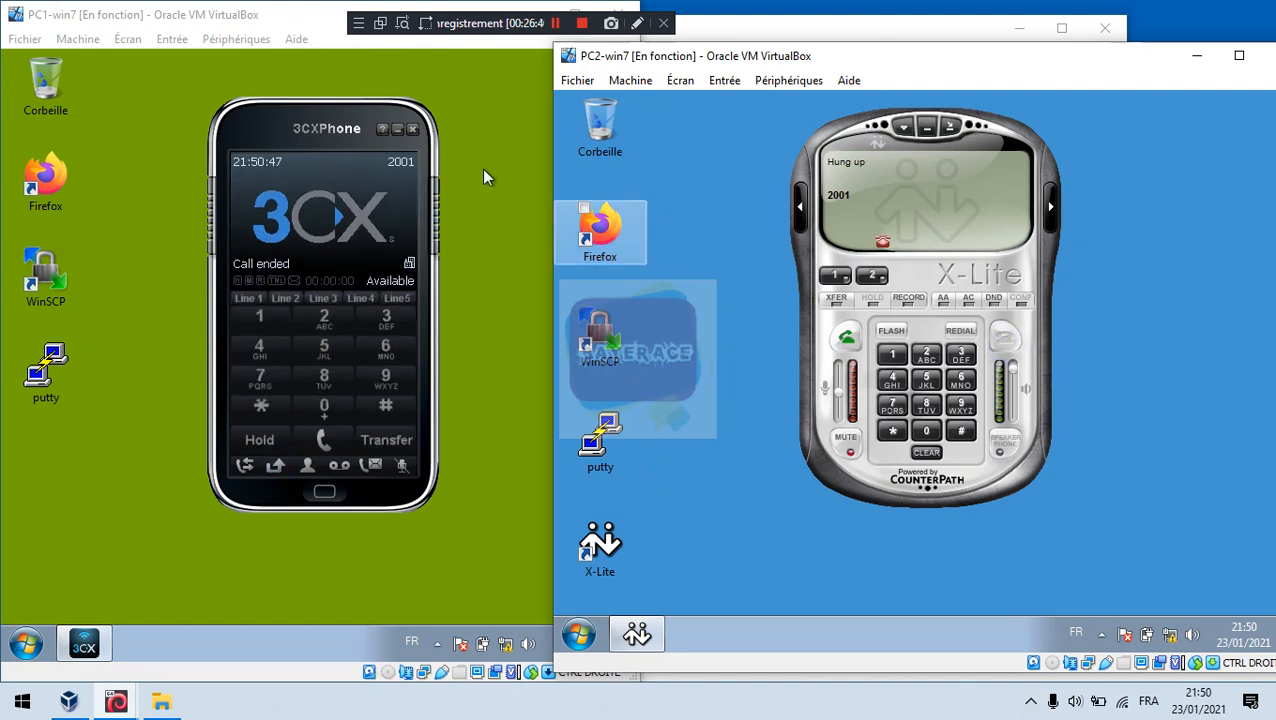
drag(790, 41, 770, 40)
click(770, 40)
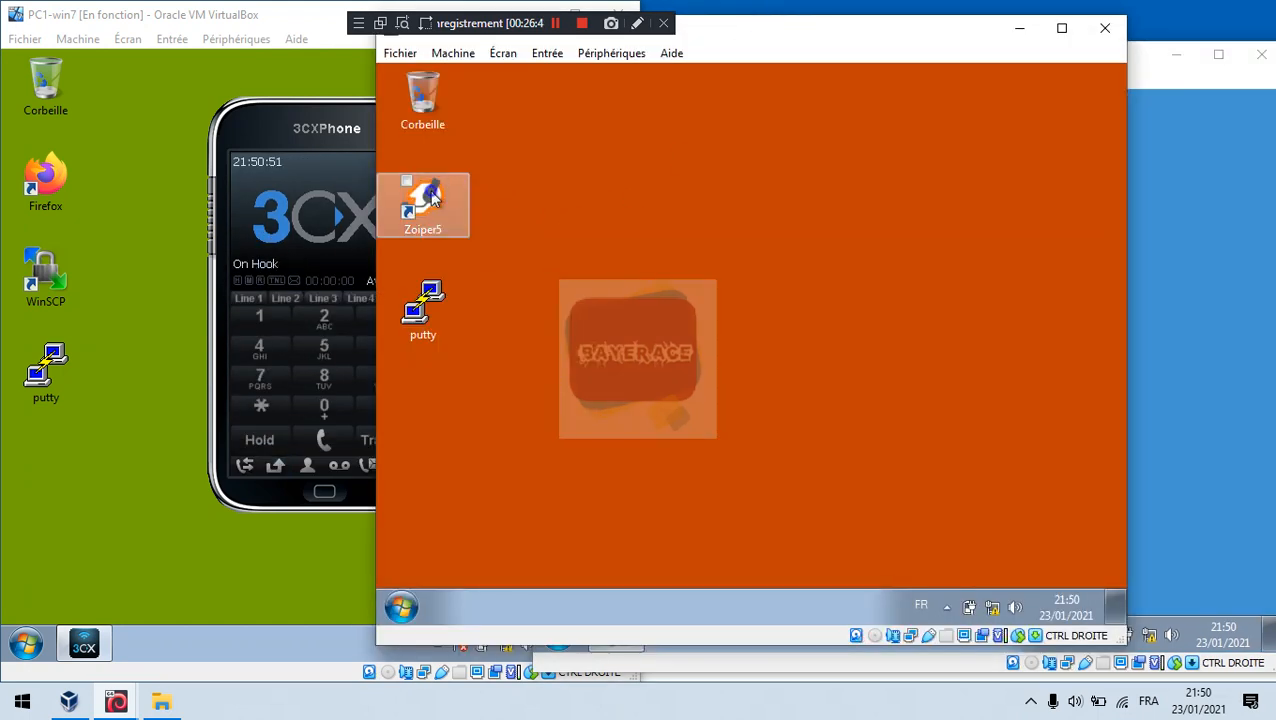
Step: From PC1's 3CXPhone, dial extension 2002 and place the call
click(323, 160)
click(1185, 176)
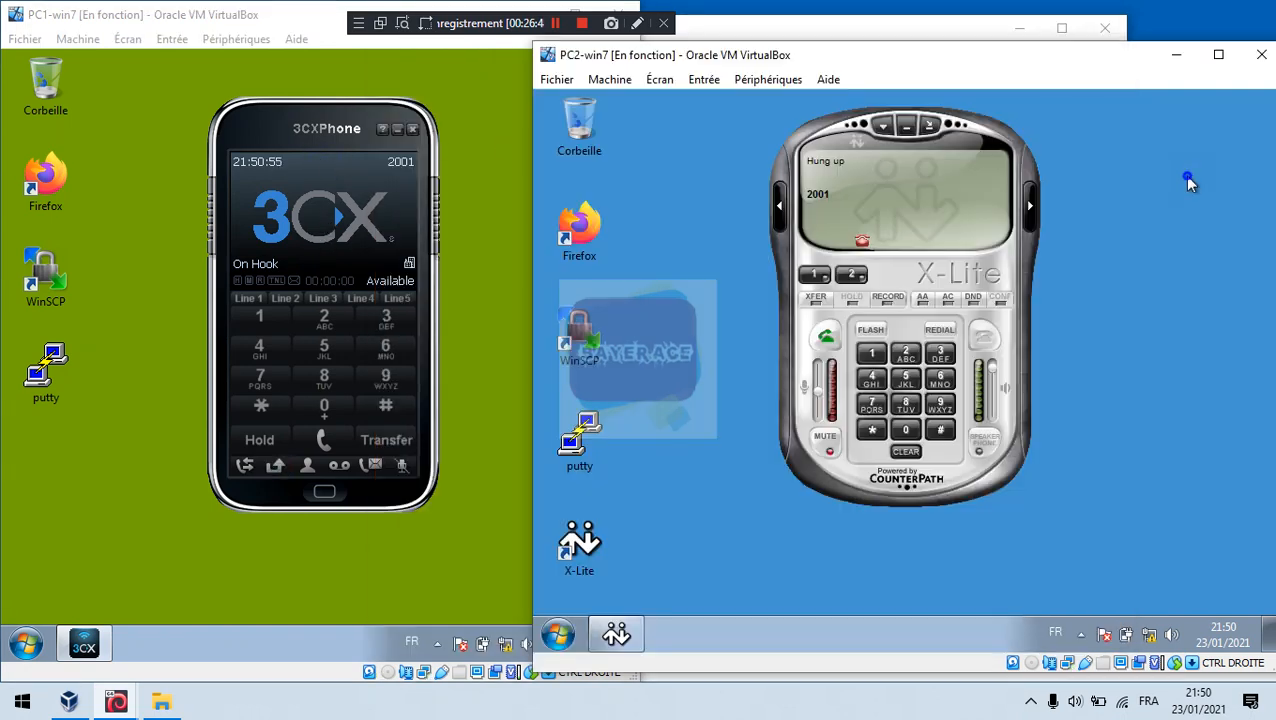
click(328, 318)
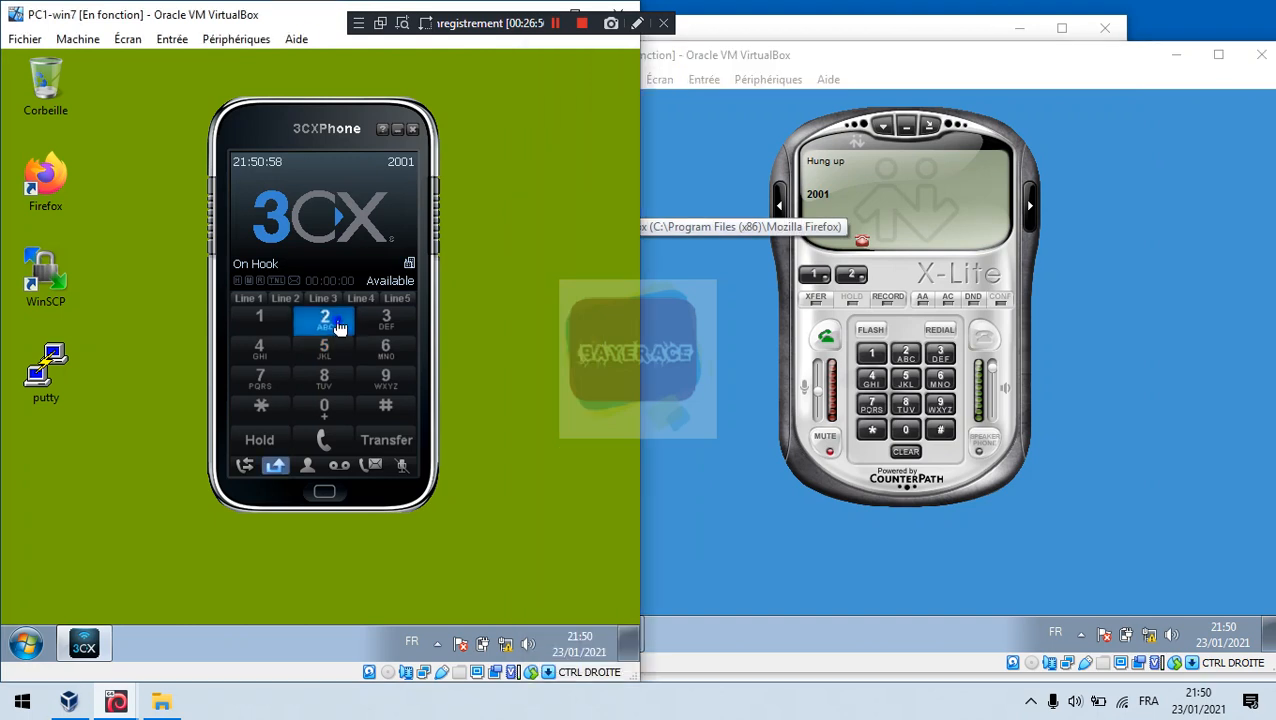
click(330, 408)
click(331, 410)
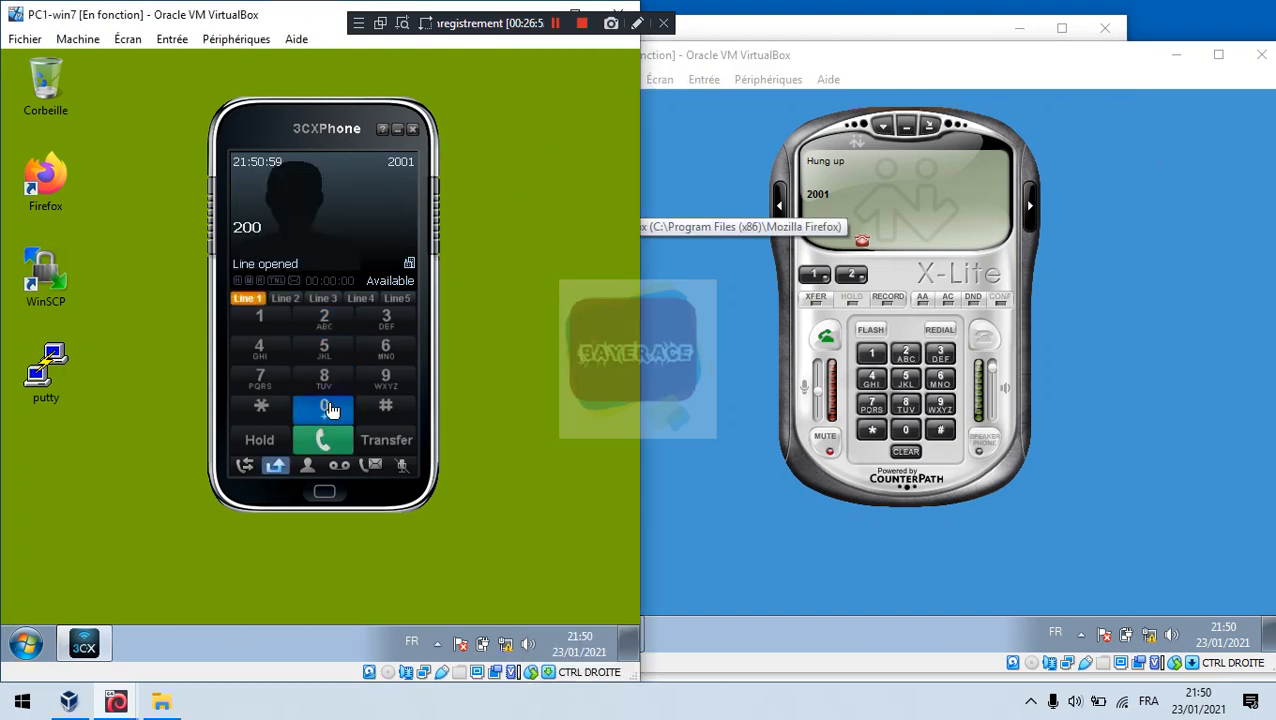
click(324, 318)
click(324, 438)
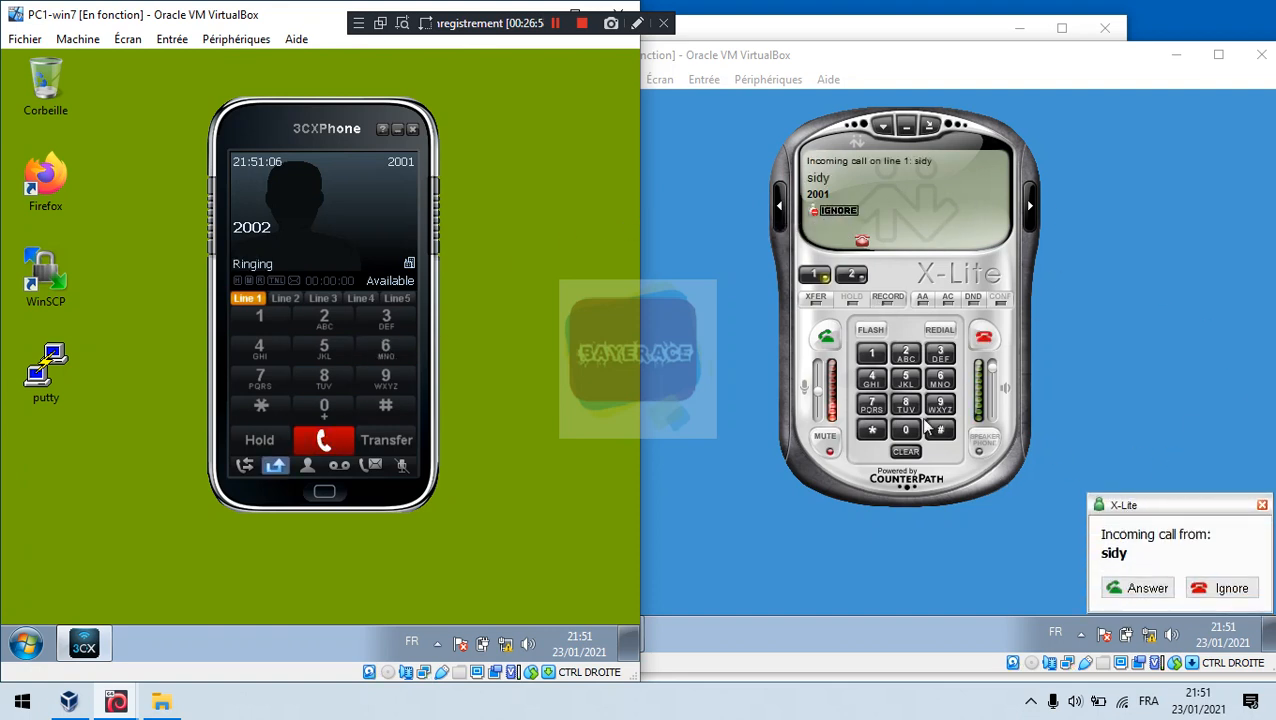
Step: Answer the incoming call in PC2's X-Lite, then hang up
click(1160, 510)
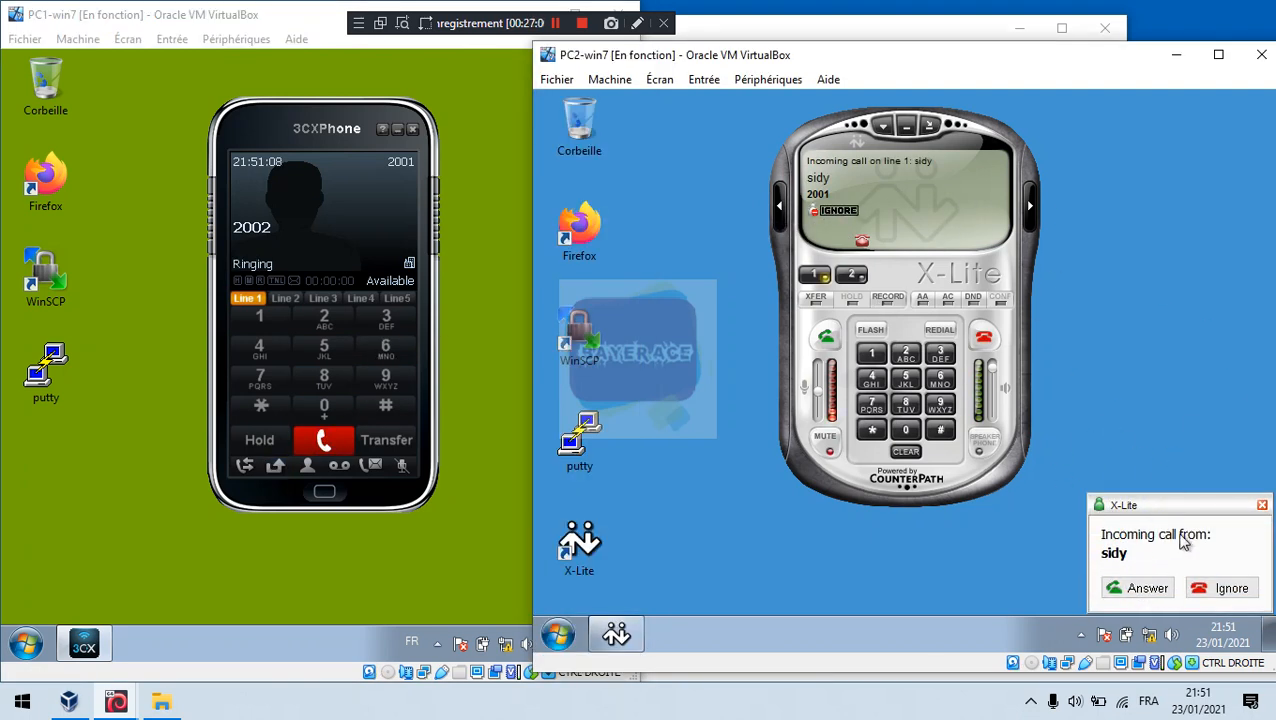
click(825, 337)
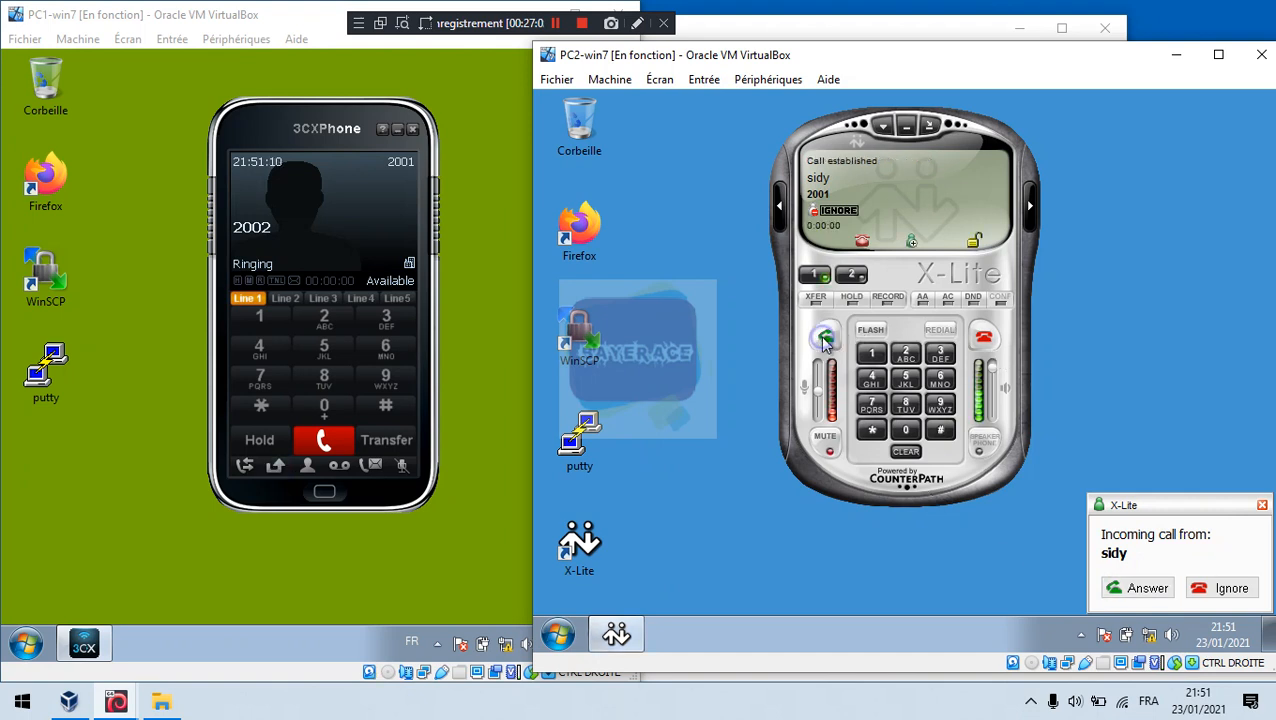
click(984, 337)
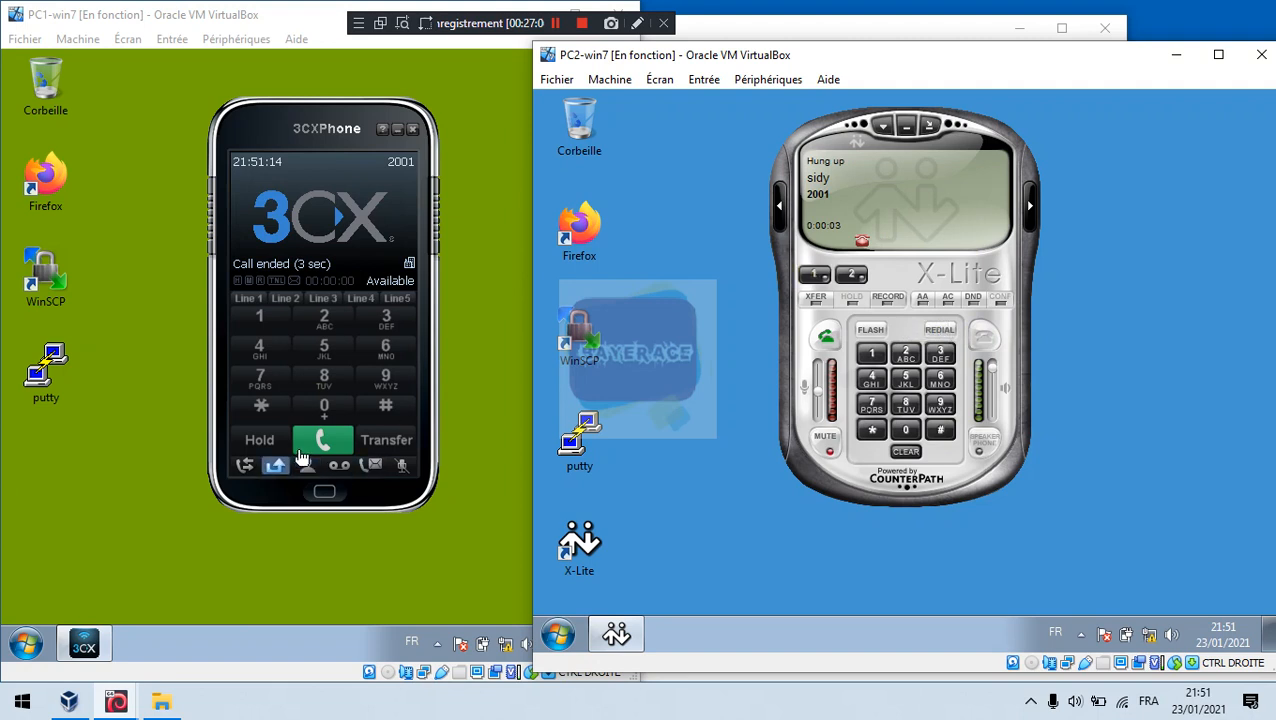